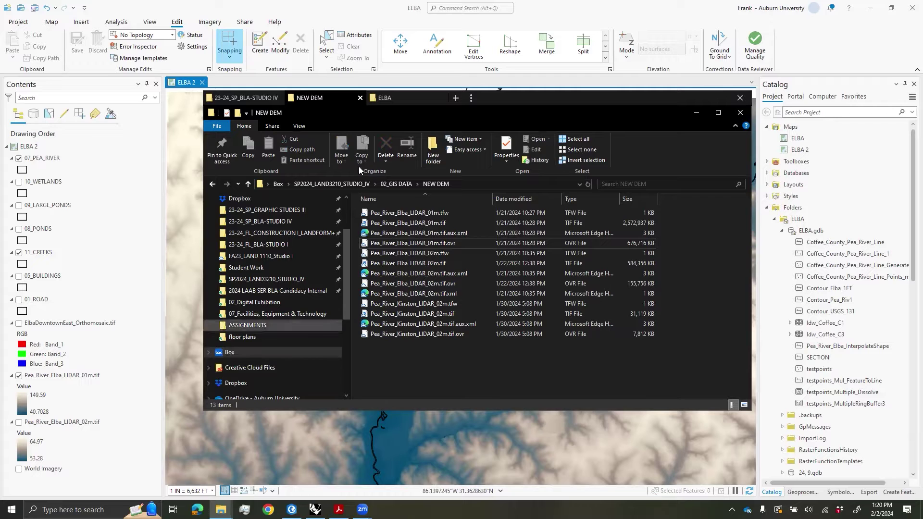
- Open a reference file from the REFERENCE folder of the 23-24_SP_BLA-STUDIO IV project in File Explorer
{"action": "left_click", "coordinate": [254, 99]}
{"action": "left_click", "coordinate": [412, 243]}
{"action": "double_click", "coordinate": [412, 247]}
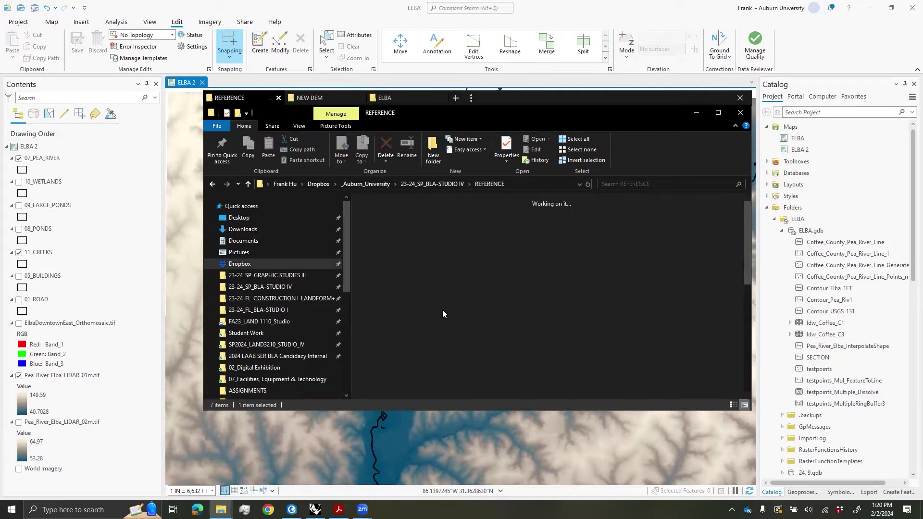
{"action": "double_click", "coordinate": [546, 298]}
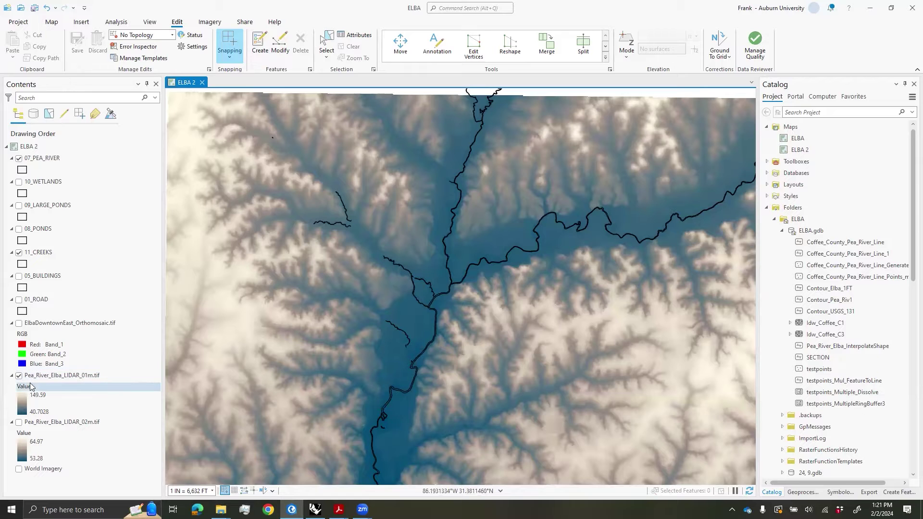
- Apply the blue-to-cream color scheme to the Pea_River_Elba_LIDAR_01m.tif layer
{"action": "left_click", "coordinate": [58, 377]}
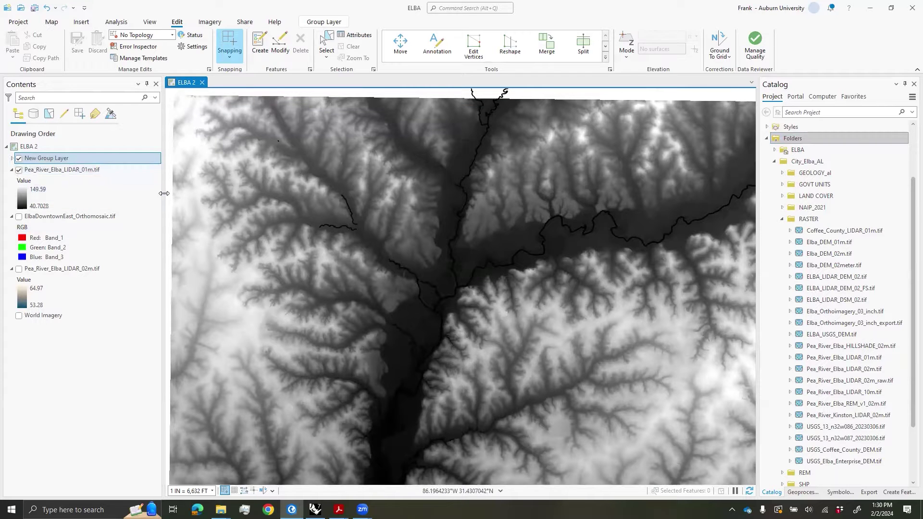
{"action": "left_click", "coordinate": [24, 197]}
{"action": "left_click", "coordinate": [877, 159]}
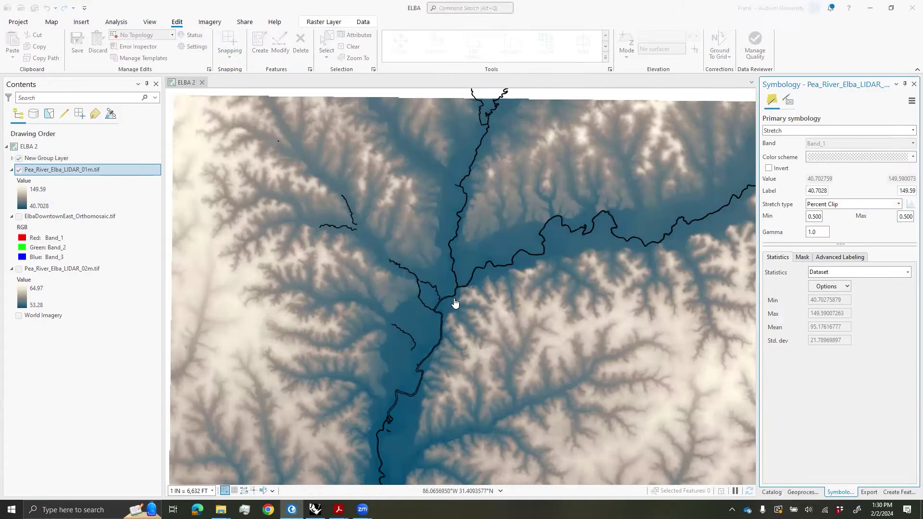
- Hide the Pea_River_Elba_LIDAR_01m.tif layer and show World Imagery around the river bridge beside downtown
{"action": "scroll", "coordinate": [456, 302], "scroll_direction": "up", "scroll_amount": 3}
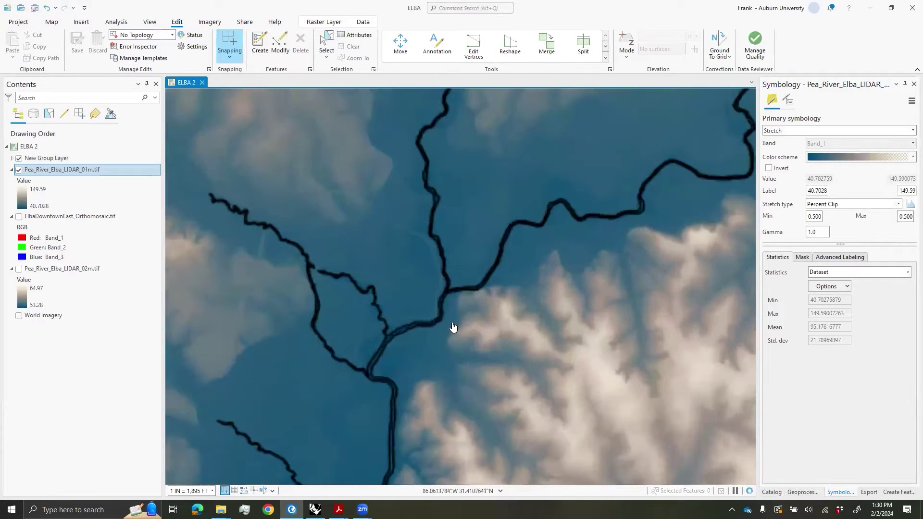
{"action": "scroll", "coordinate": [453, 327], "scroll_direction": "up", "scroll_amount": 3}
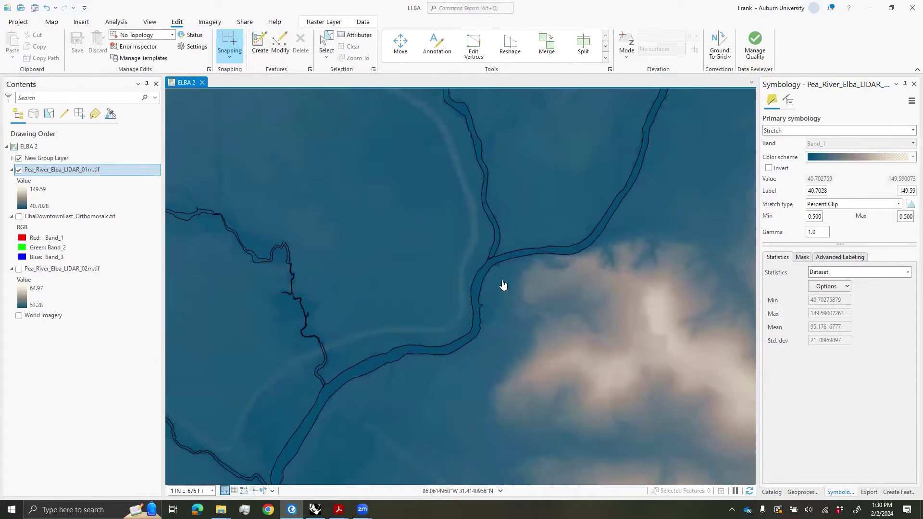
{"action": "scroll", "coordinate": [475, 280], "scroll_direction": "up", "scroll_amount": 2}
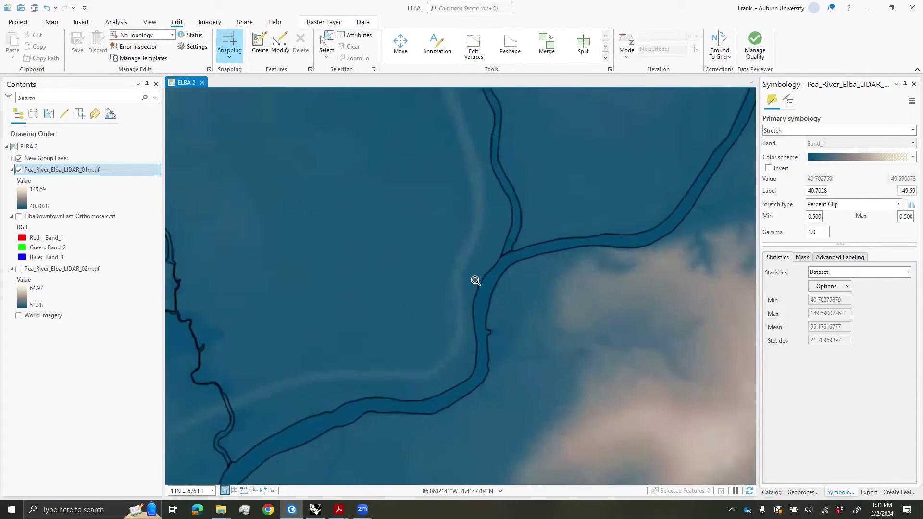
{"action": "scroll", "coordinate": [475, 281], "scroll_direction": "up", "scroll_amount": 2}
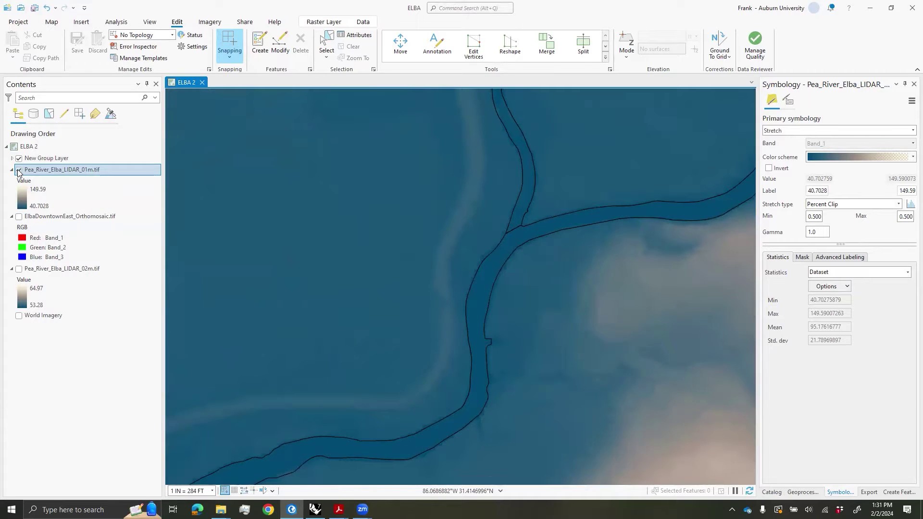
{"action": "left_click", "coordinate": [19, 170]}
{"action": "left_click", "coordinate": [19, 316]}
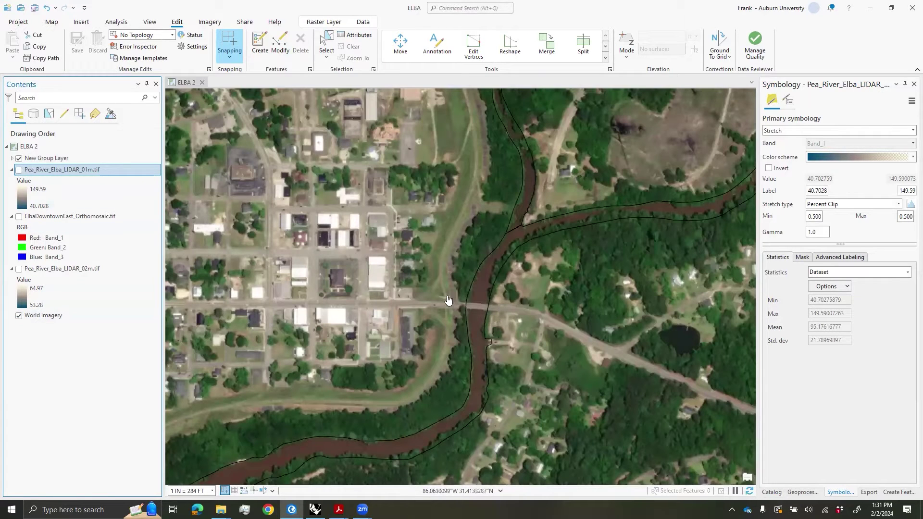
{"action": "scroll", "coordinate": [495, 358], "scroll_direction": "up", "scroll_amount": 3}
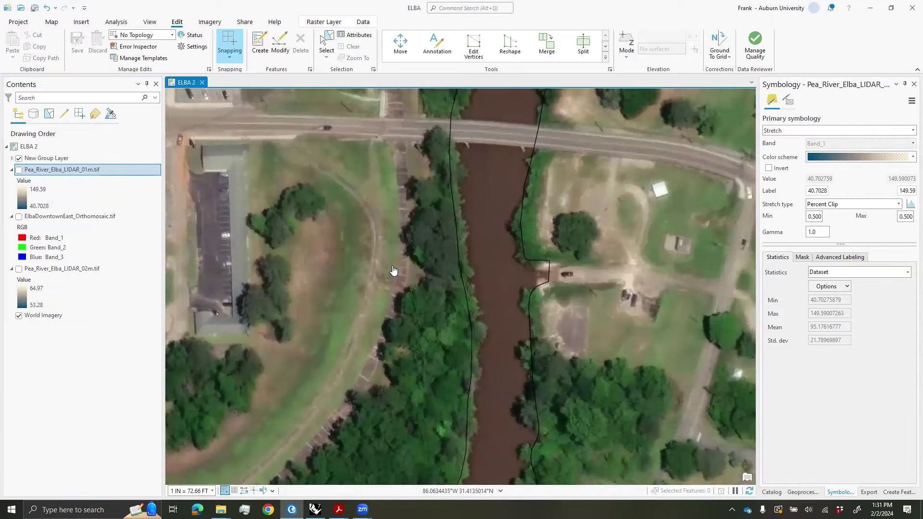
{"action": "scroll", "coordinate": [395, 268], "scroll_direction": "down", "scroll_amount": 3}
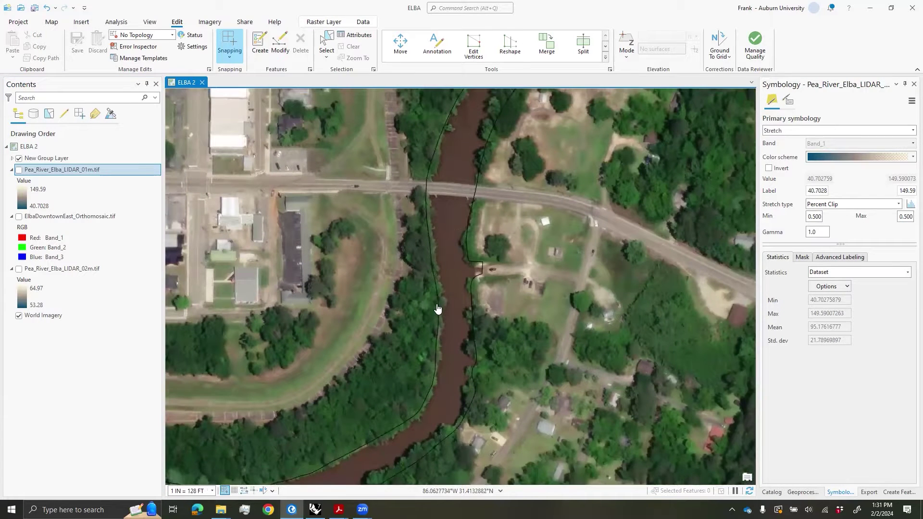
{"action": "scroll", "coordinate": [502, 308], "scroll_direction": "down", "scroll_amount": 1}
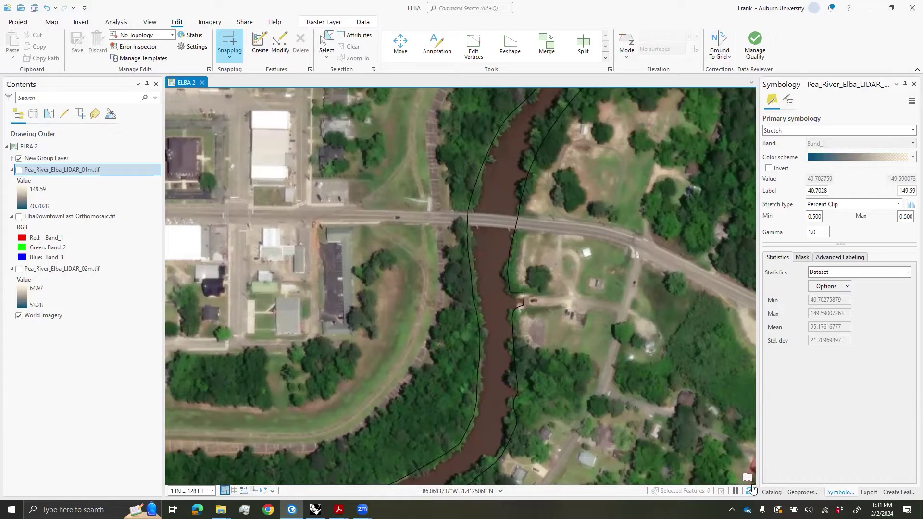
- Expand the ELBA project folder in the catalog and open the contents of the ELBA.gdb geodatabase
{"action": "left_click", "coordinate": [771, 492]}
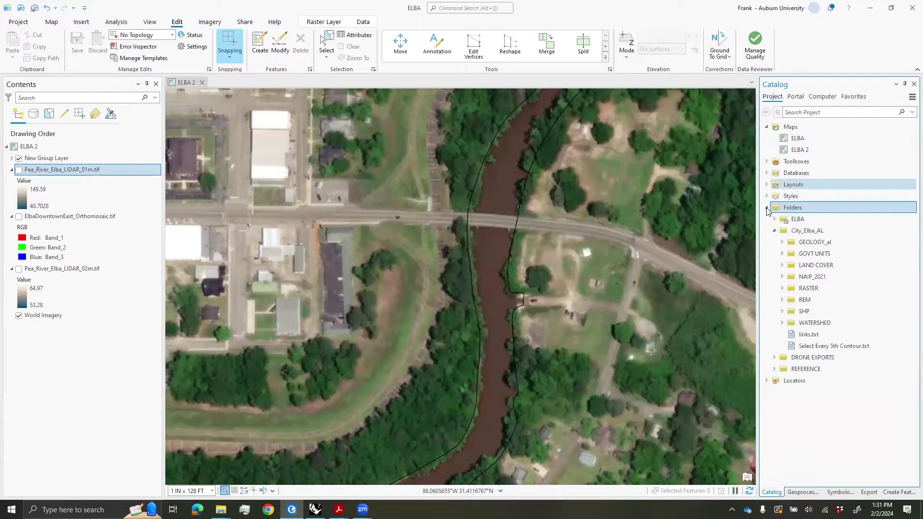
{"action": "left_click", "coordinate": [767, 207]}
{"action": "left_click", "coordinate": [767, 208]}
{"action": "left_click", "coordinate": [798, 219]}
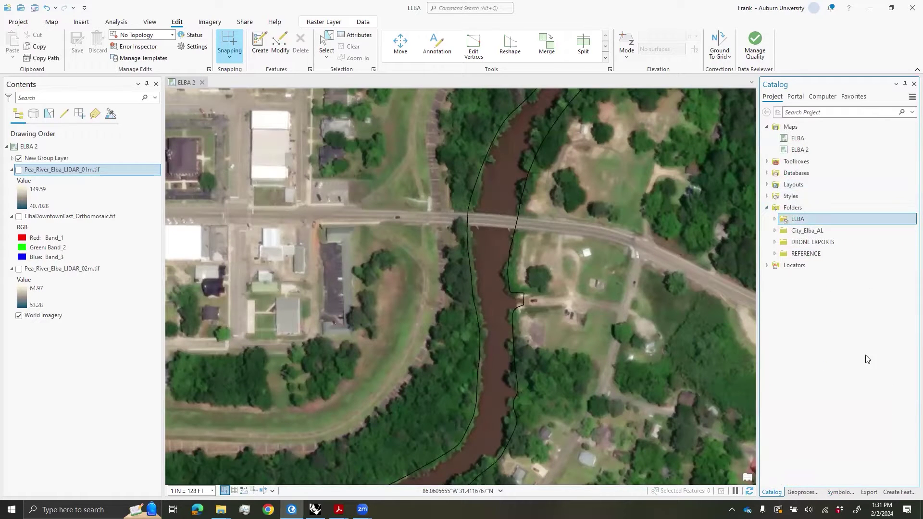
{"action": "left_click", "coordinate": [774, 220]}
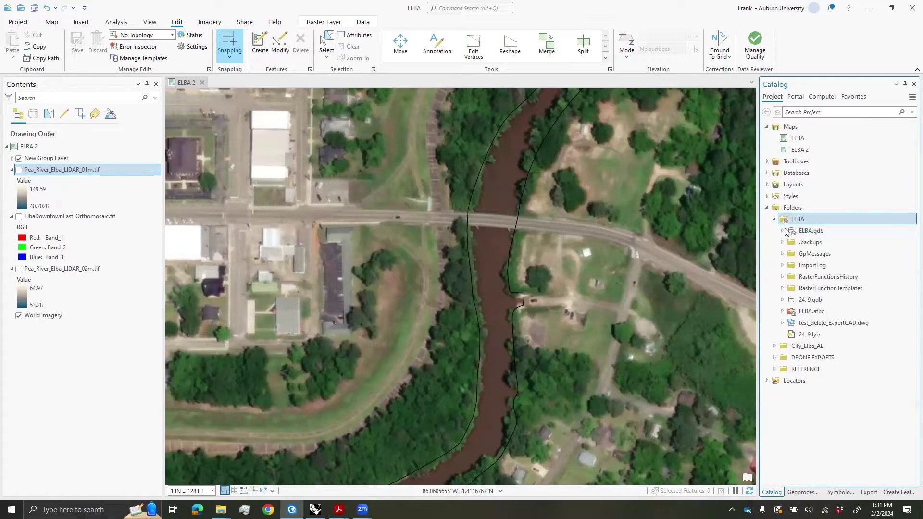
{"action": "left_click", "coordinate": [817, 235]}
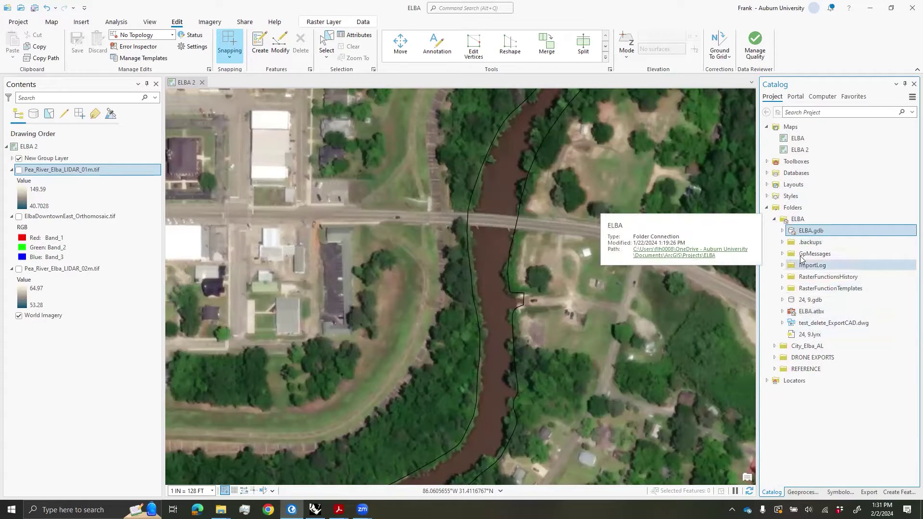
{"action": "mouse_move", "coordinate": [831, 231]}
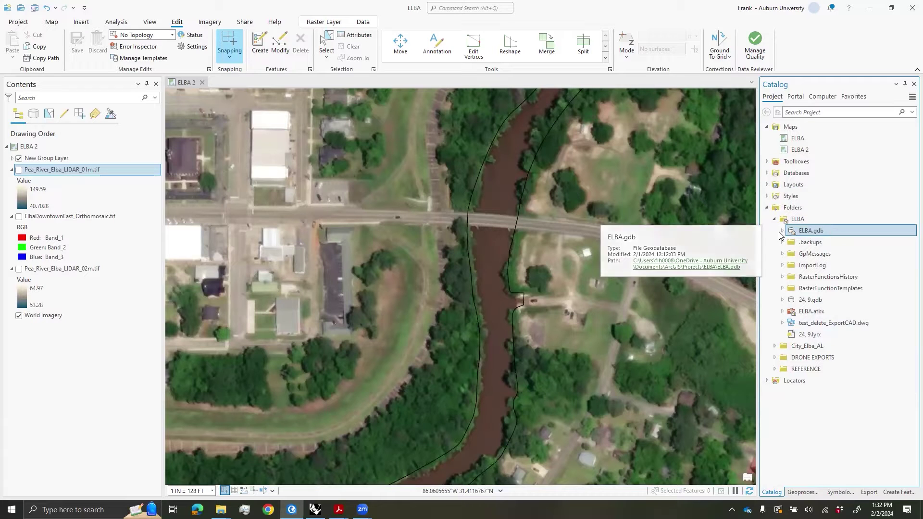
{"action": "double_click", "coordinate": [796, 234]}
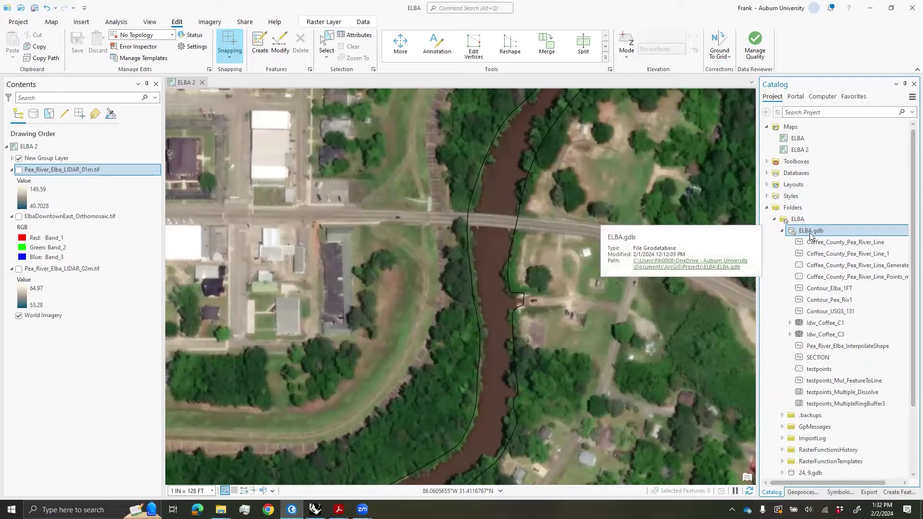
- Start a new feature class in ELBA.gdb named section_extents with the Polygon feature type
{"action": "right_click", "coordinate": [809, 233]}
{"action": "mouse_move", "coordinate": [772, 224]}
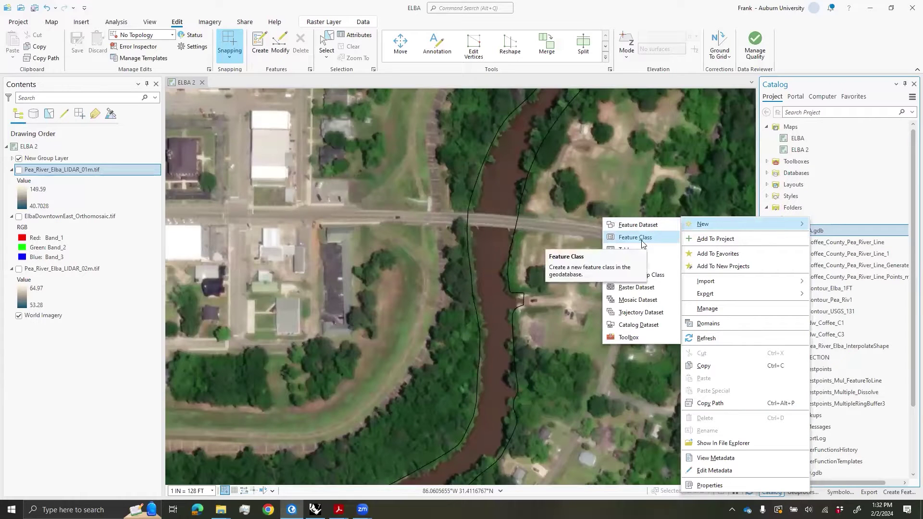
{"action": "left_click", "coordinate": [636, 237]}
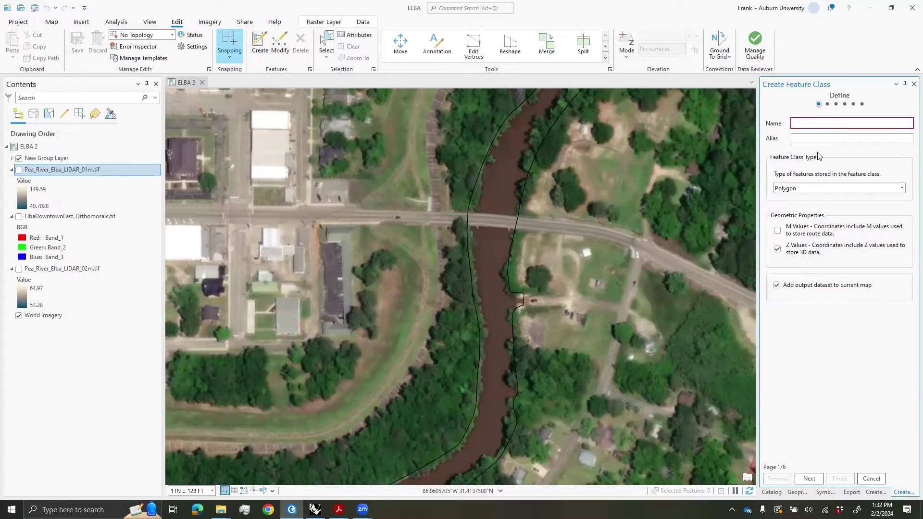
{"action": "type", "text": "section"}
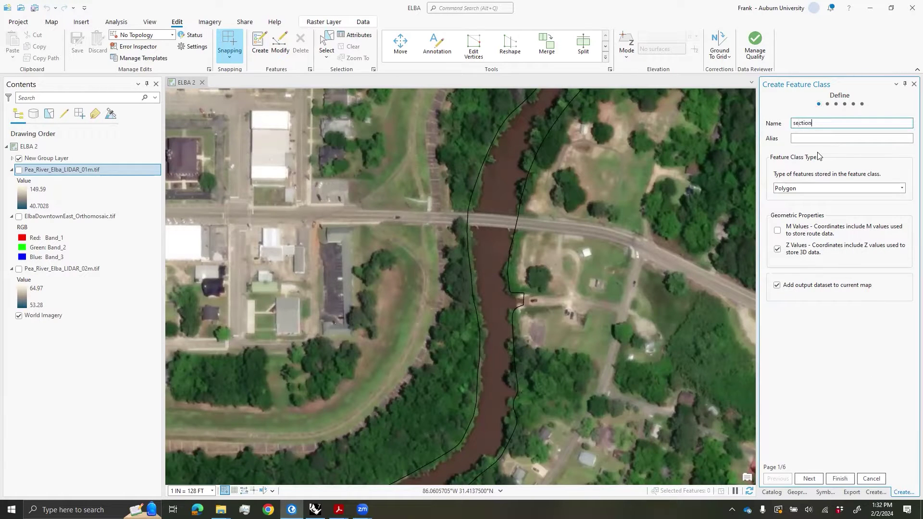
{"action": "type", "text": "_extents"}
{"action": "left_click", "coordinate": [902, 188]}
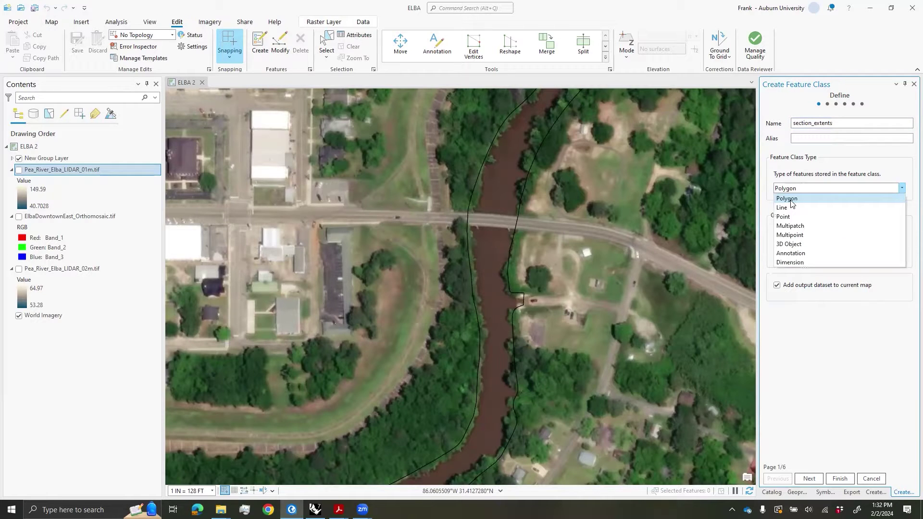
{"action": "left_click", "coordinate": [790, 201]}
- Create the feature class with NAD 1983 (2011) StatePlane Alabama East (US Feet) coordinates and the default remaining settings
{"action": "left_click", "coordinate": [809, 479]}
{"action": "left_click", "coordinate": [809, 478]}
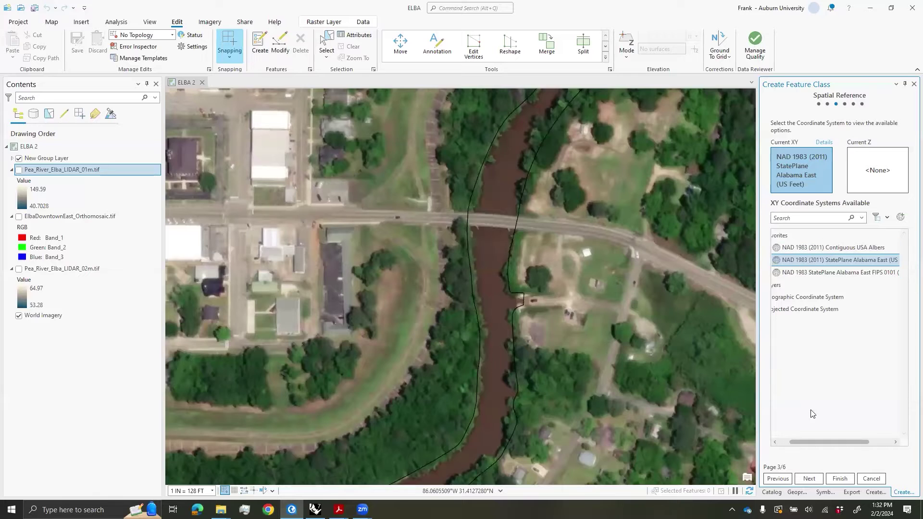
{"action": "left_click", "coordinate": [809, 478]}
{"action": "left_click", "coordinate": [809, 480]}
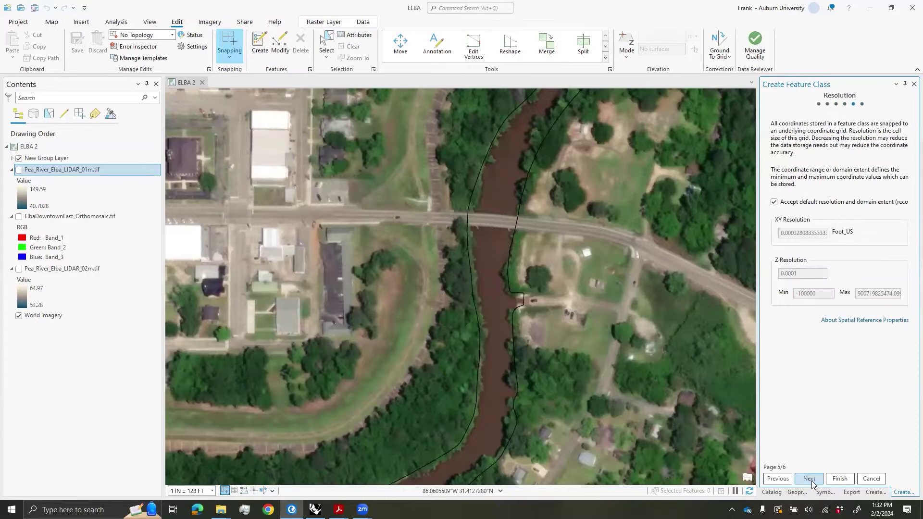
{"action": "left_click", "coordinate": [810, 479]}
{"action": "left_click", "coordinate": [840, 479]}
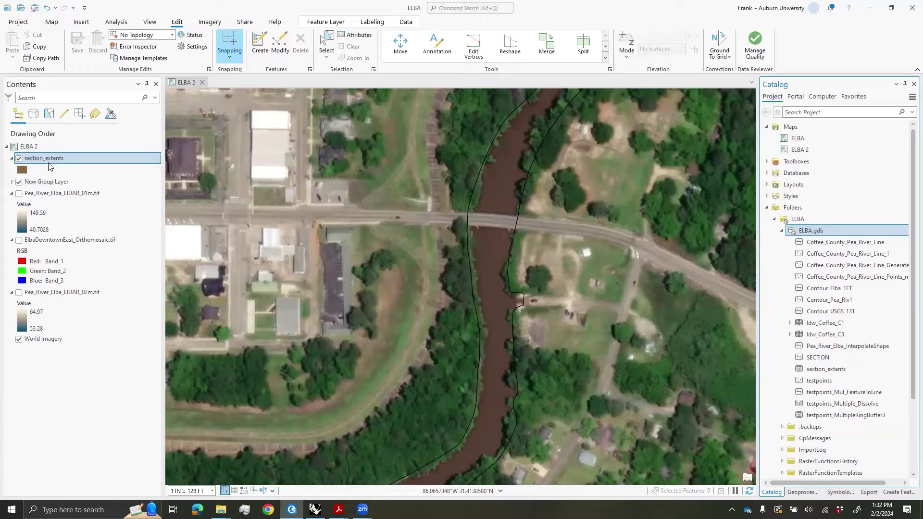
- Give the section_extents layer an unfilled outline symbol with a red outline color
{"action": "left_click", "coordinate": [22, 171]}
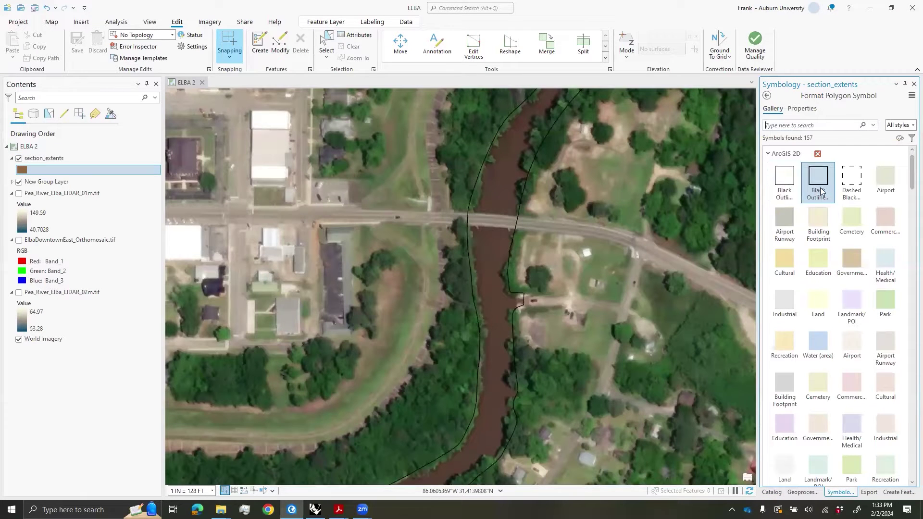
{"action": "left_click", "coordinate": [789, 188]}
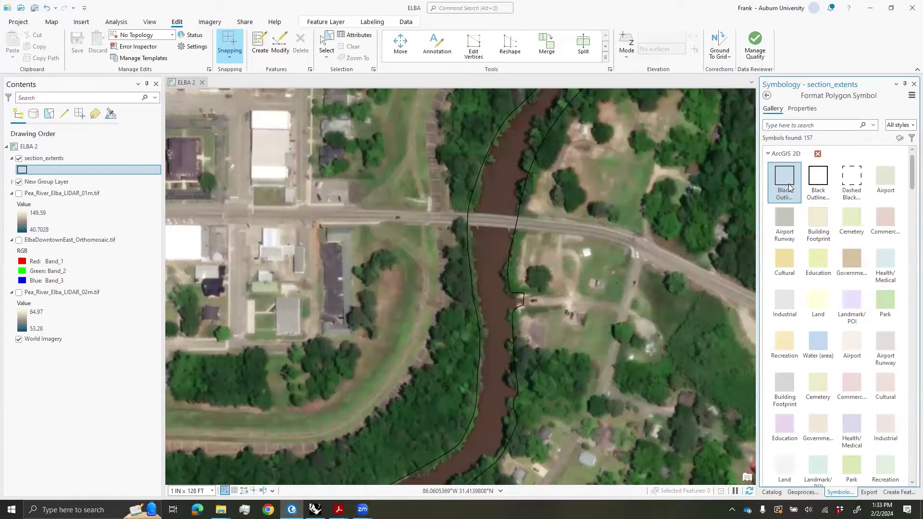
{"action": "left_click", "coordinate": [801, 109]}
{"action": "left_click", "coordinate": [909, 171]}
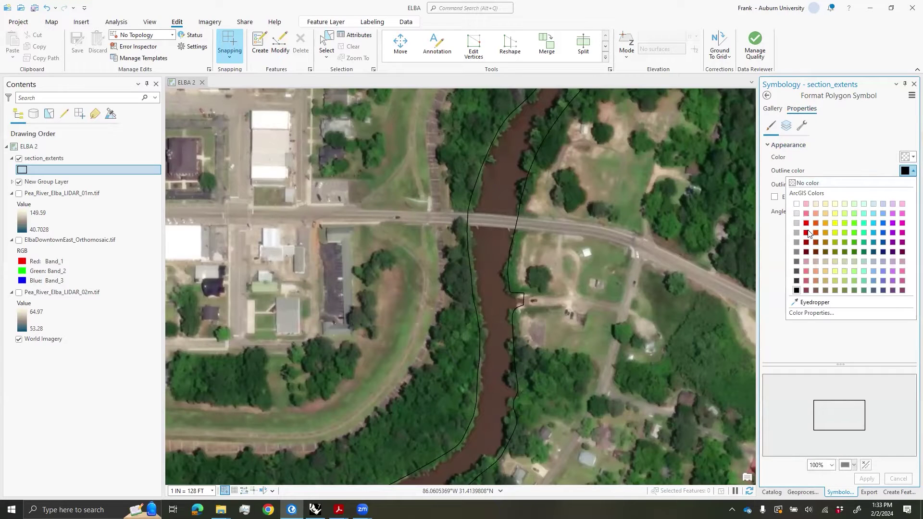
{"action": "left_click", "coordinate": [806, 223]}
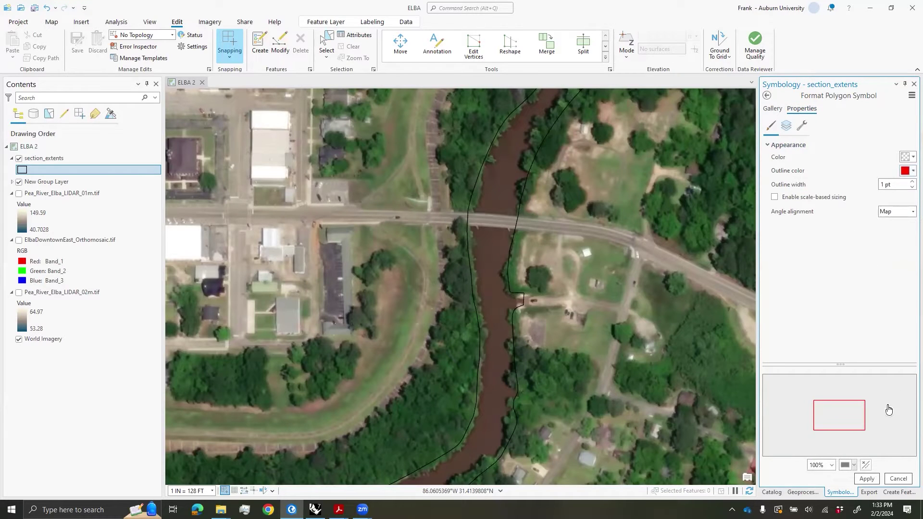
{"action": "left_click", "coordinate": [869, 480]}
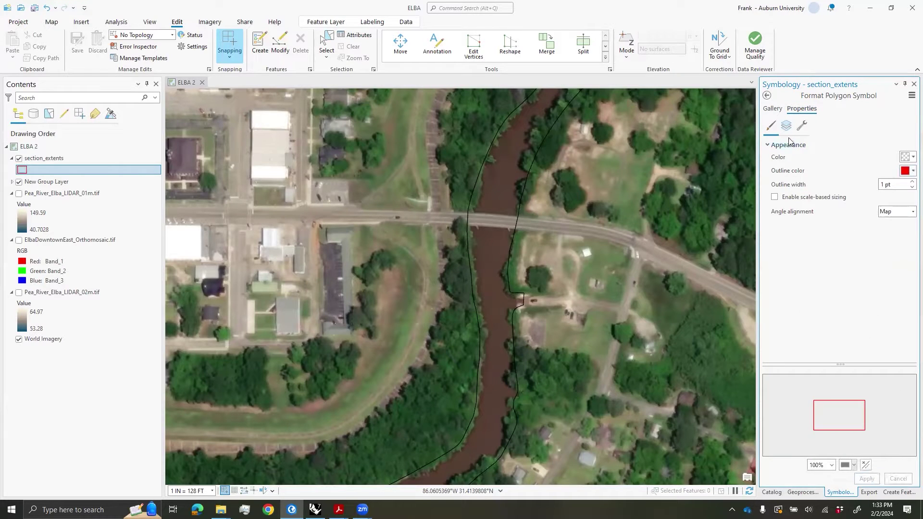
{"action": "left_click", "coordinate": [767, 96]}
- Draw a tilted rectangular section_extents polygon across the river and the road bridge, using the layer's feature template
{"action": "left_click", "coordinate": [43, 159]}
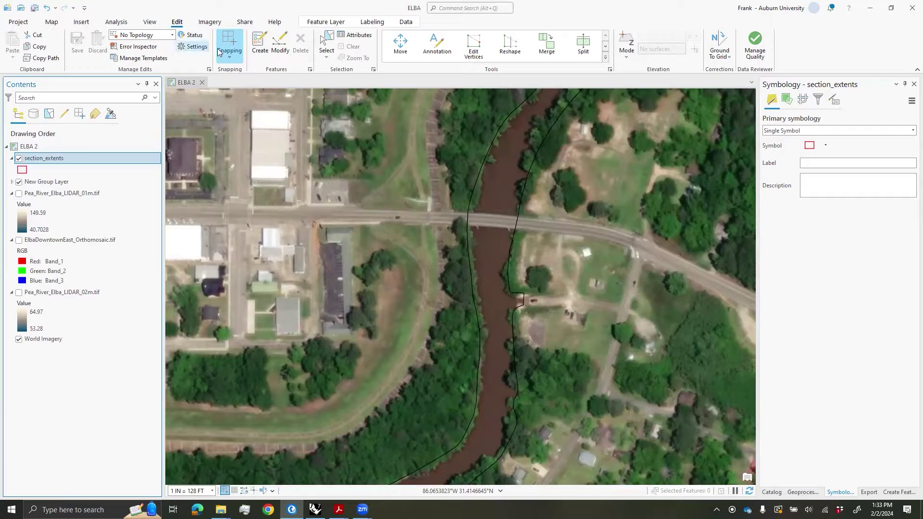
{"action": "left_click", "coordinate": [259, 53]}
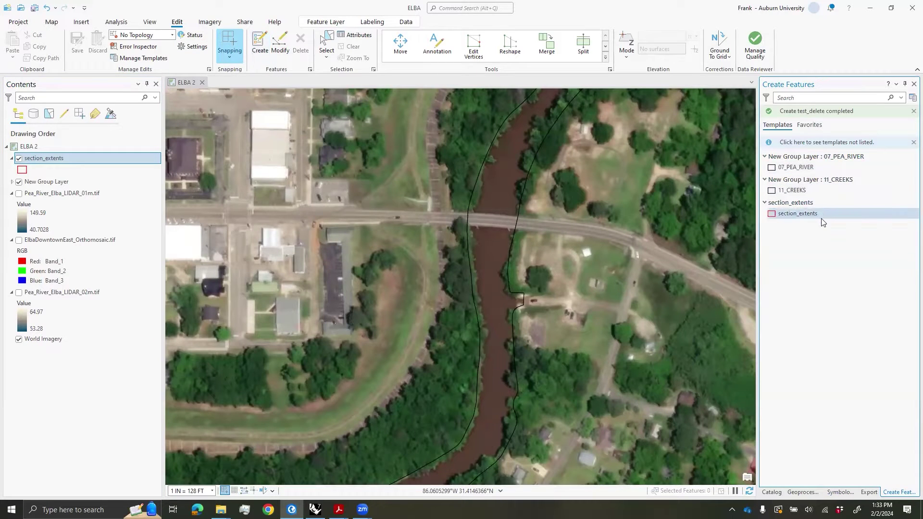
{"action": "left_click", "coordinate": [797, 214]}
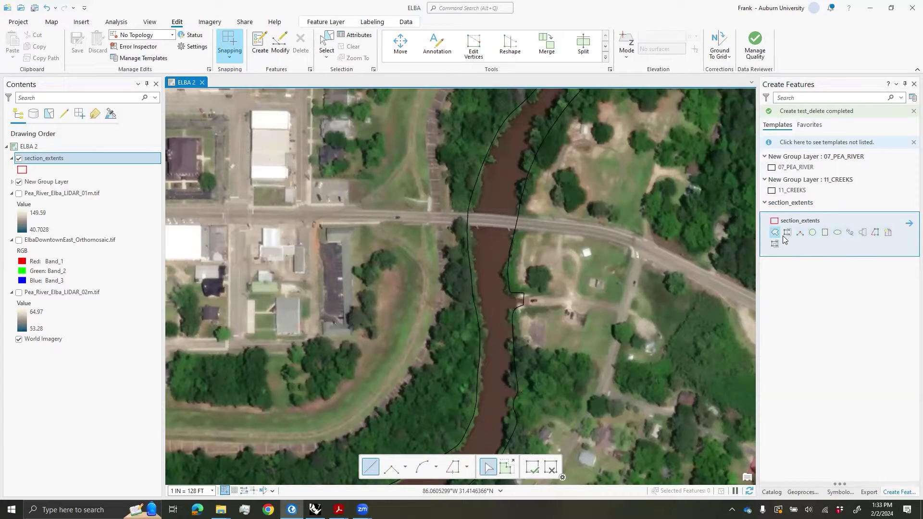
{"action": "left_click", "coordinate": [825, 236]}
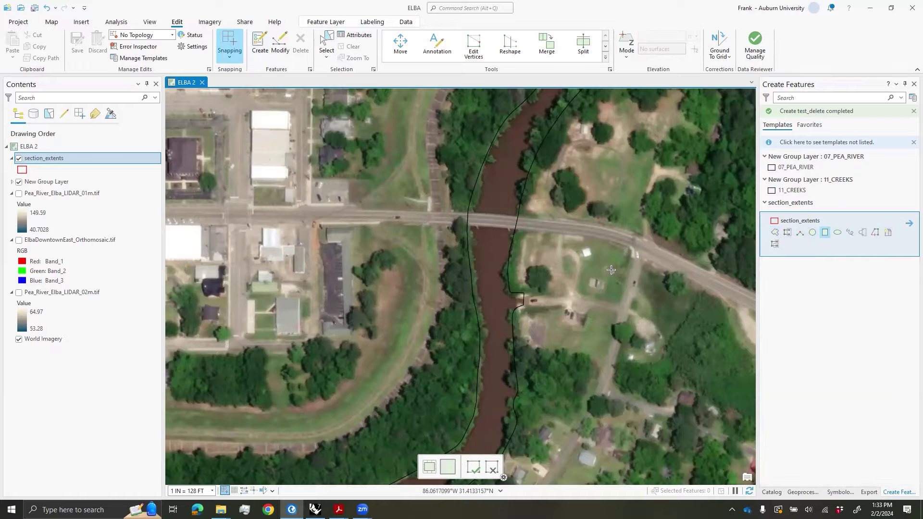
{"action": "middle_click_drag", "start_coordinate": [583, 285], "coordinate": [546, 238]}
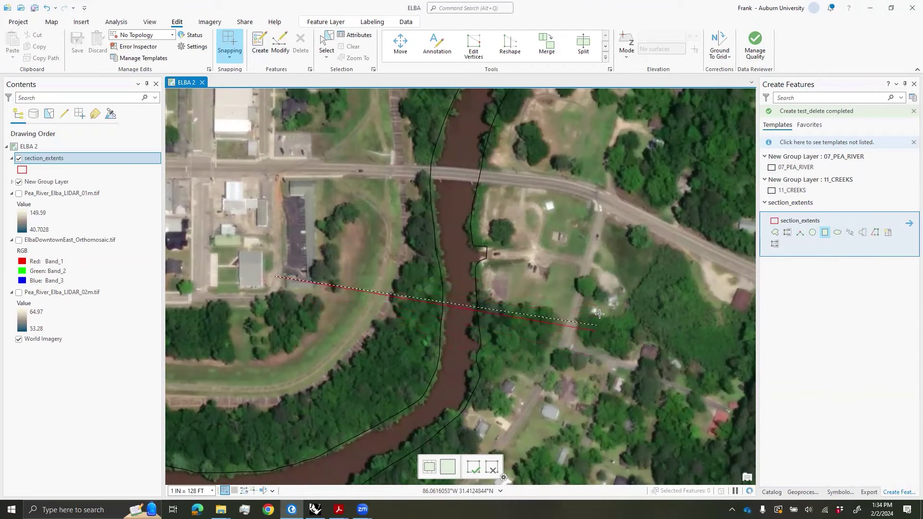
{"action": "left_click", "coordinate": [616, 332]}
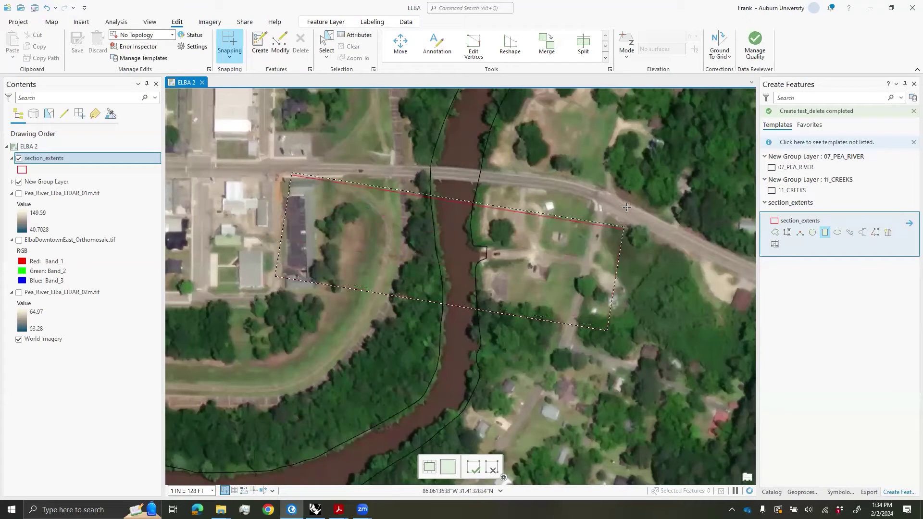
{"action": "left_click", "coordinate": [639, 169]}
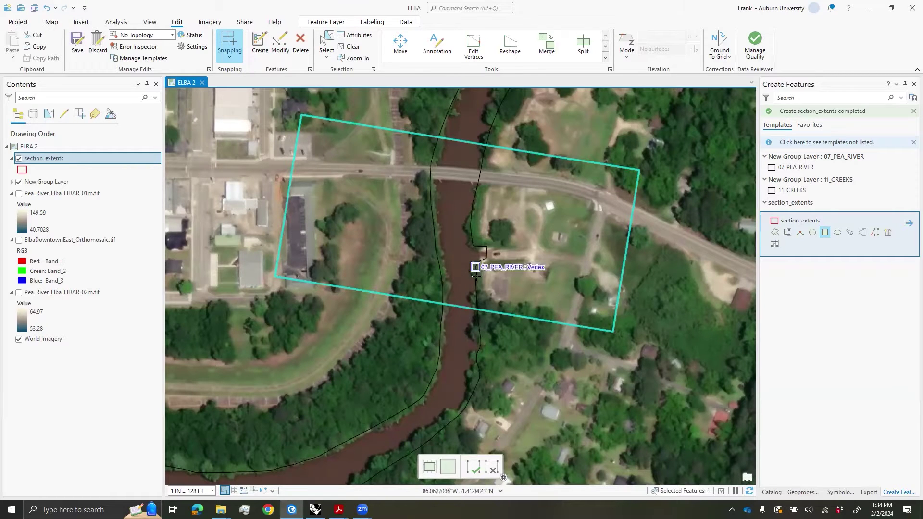
- Delete the tilted rectangle drawn across the river at the bridge
{"action": "scroll", "coordinate": [474, 264], "scroll_direction": "down", "scroll_amount": 3}
{"action": "middle_click_drag", "start_coordinate": [372, 382], "coordinate": [535, 326]}
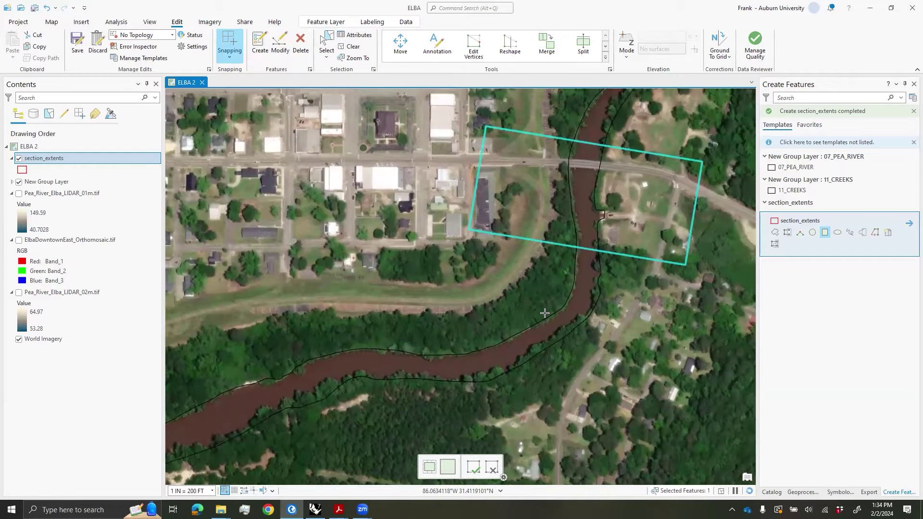
{"action": "scroll", "coordinate": [544, 313], "scroll_direction": "up", "scroll_amount": 2}
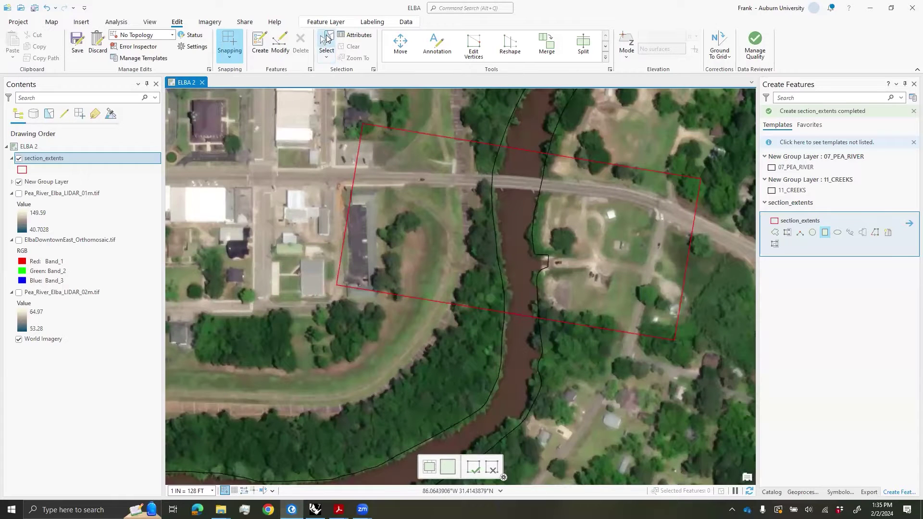
{"action": "left_click", "coordinate": [326, 42]}
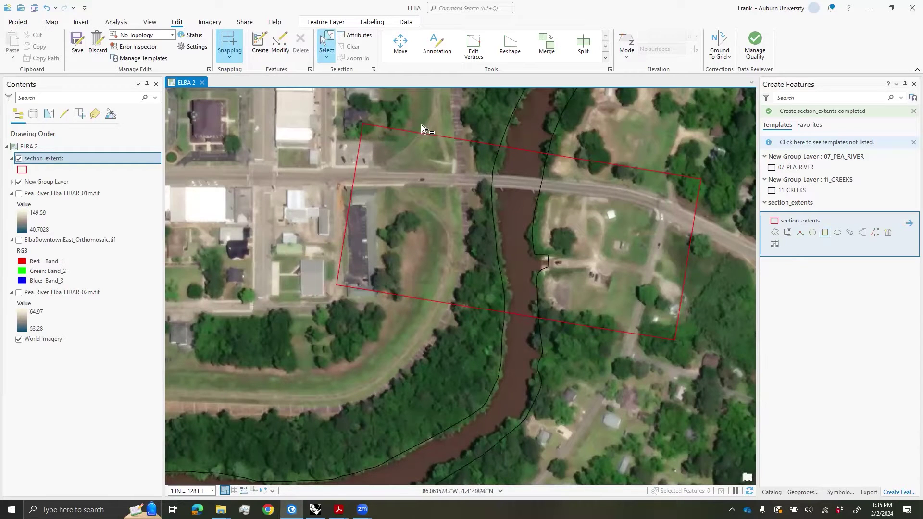
{"action": "left_click", "coordinate": [459, 181]}
{"action": "key", "text": "Delete"}
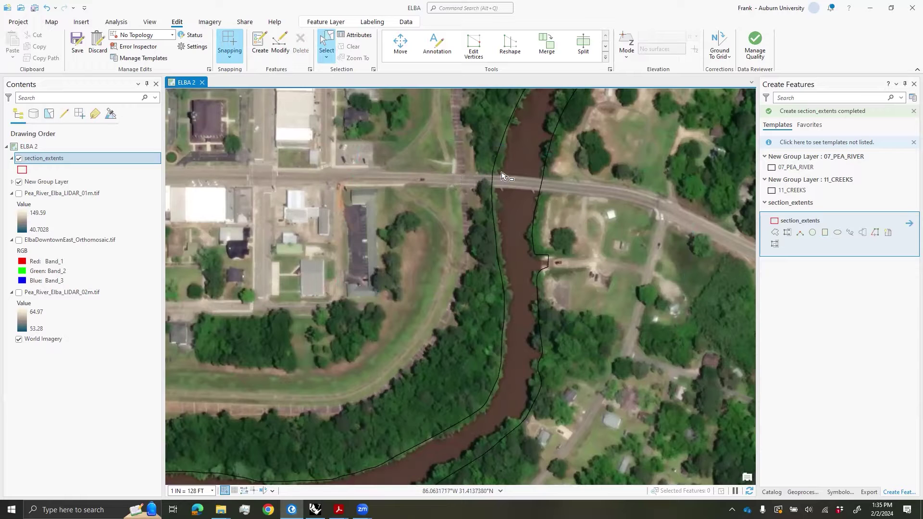
- Draw a section_extents rectangle across the river, with its long upper edge along the bridge road and its body extending south
{"action": "left_click", "coordinate": [262, 43]}
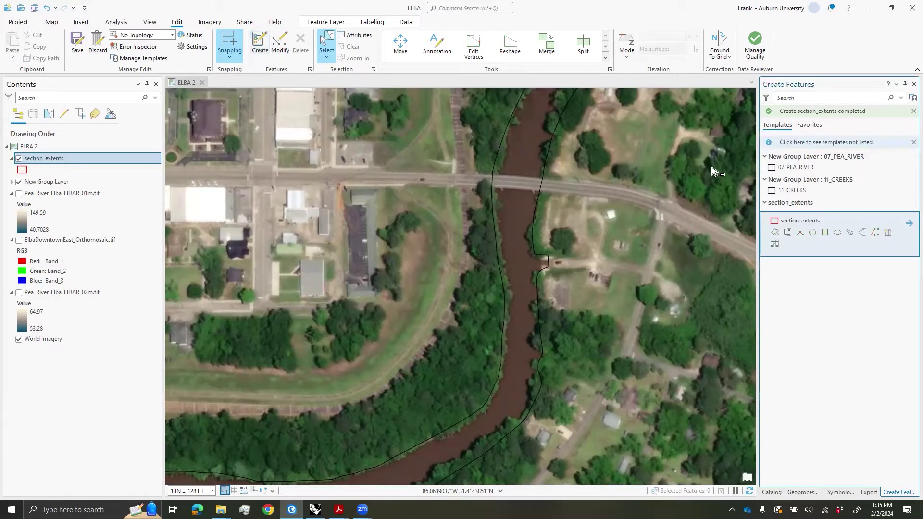
{"action": "left_click", "coordinate": [824, 233]}
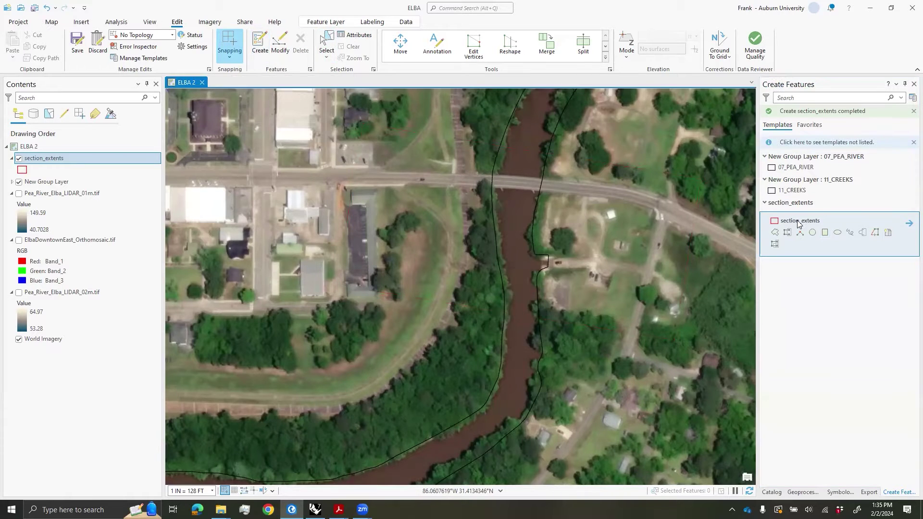
{"action": "left_click", "coordinate": [823, 235]}
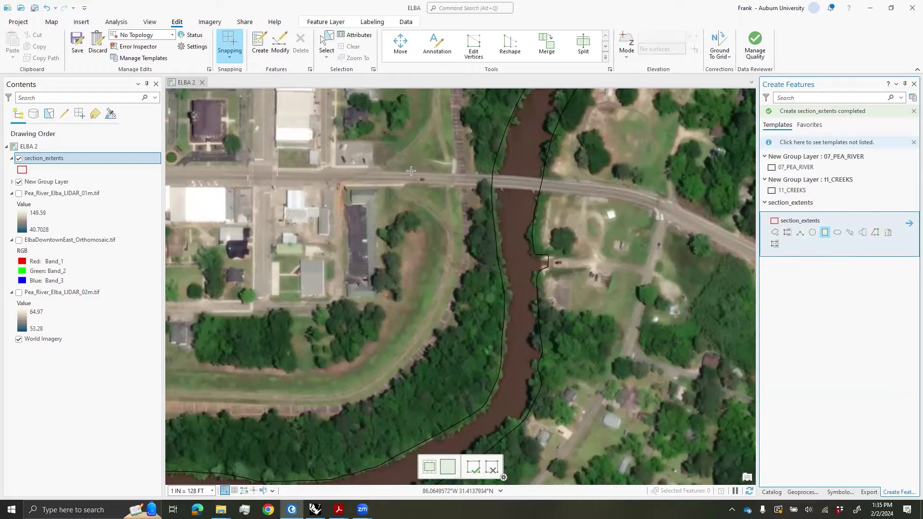
{"action": "left_click", "coordinate": [268, 163]}
{"action": "left_click", "coordinate": [679, 183]}
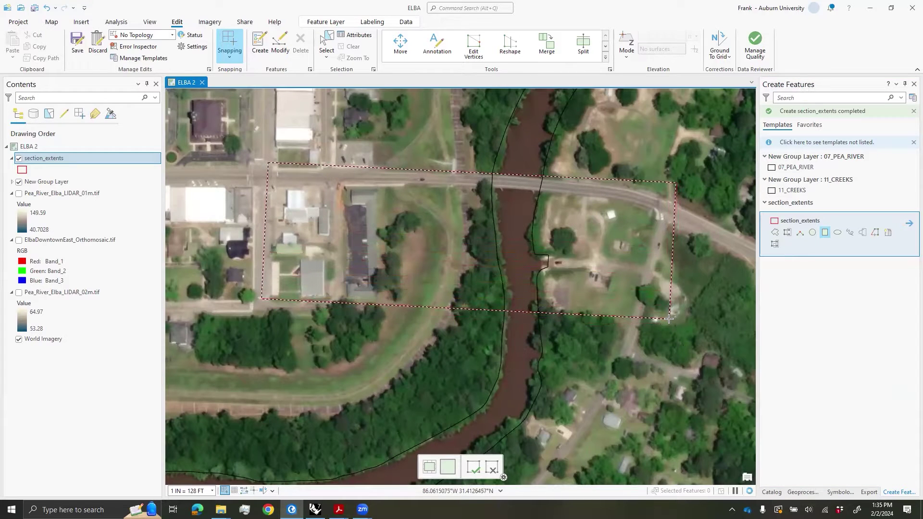
{"action": "left_click", "coordinate": [691, 320]}
- Add a second section_extents rectangle across the river southwest of town, then save the edits and clear the selection
{"action": "scroll", "coordinate": [594, 211], "scroll_direction": "down", "scroll_amount": 4}
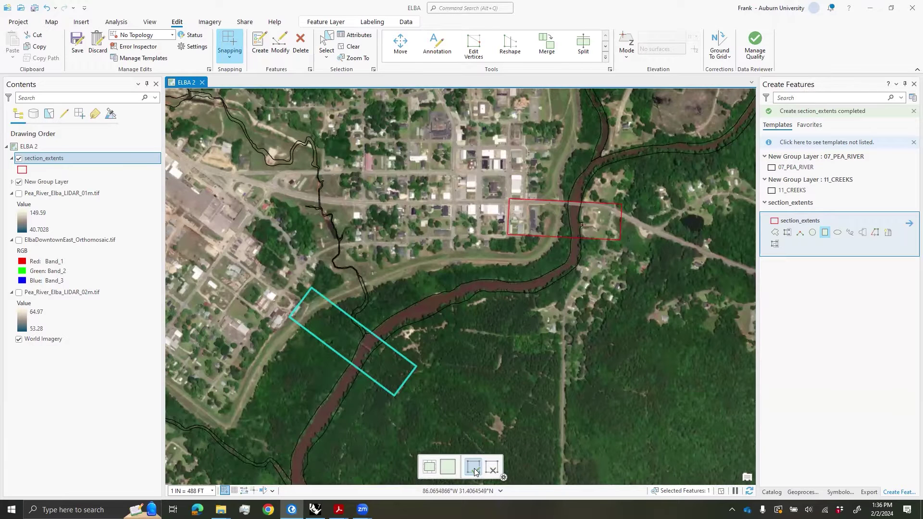
{"action": "left_click", "coordinate": [473, 468]}
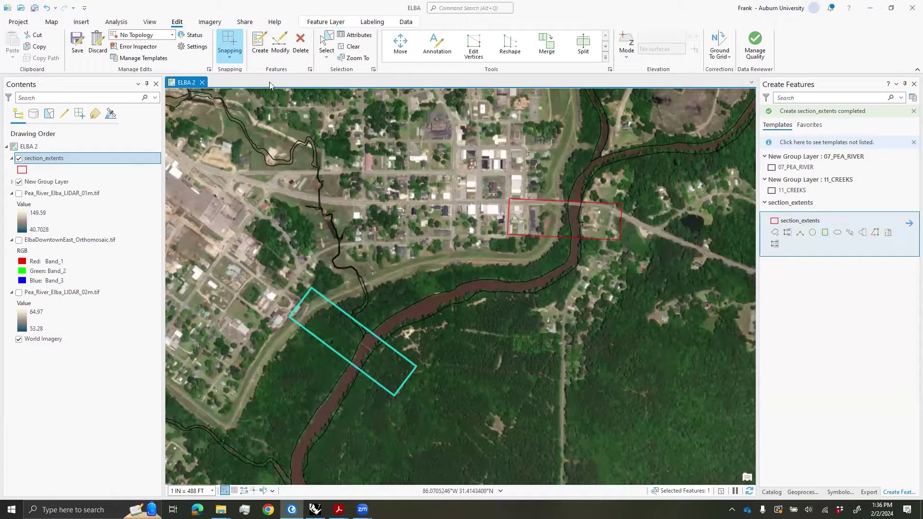
{"action": "left_click", "coordinate": [76, 48]}
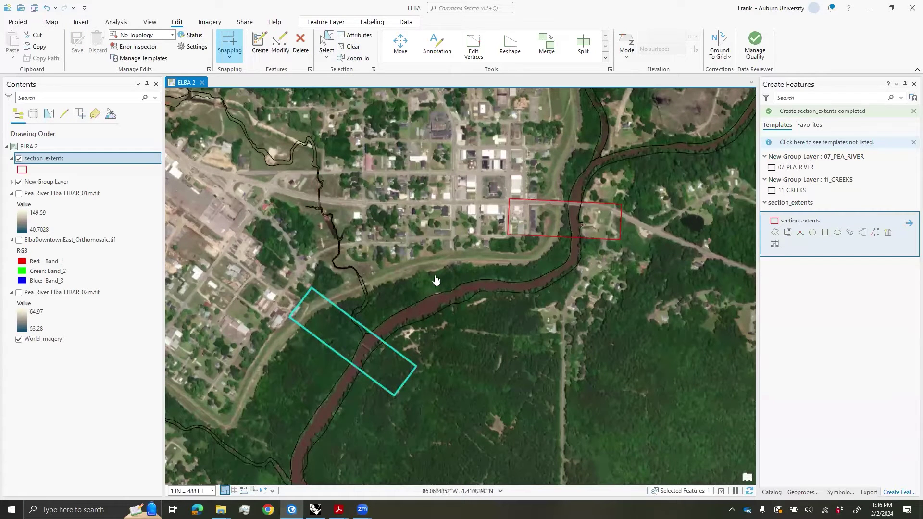
{"action": "left_click", "coordinate": [357, 51]}
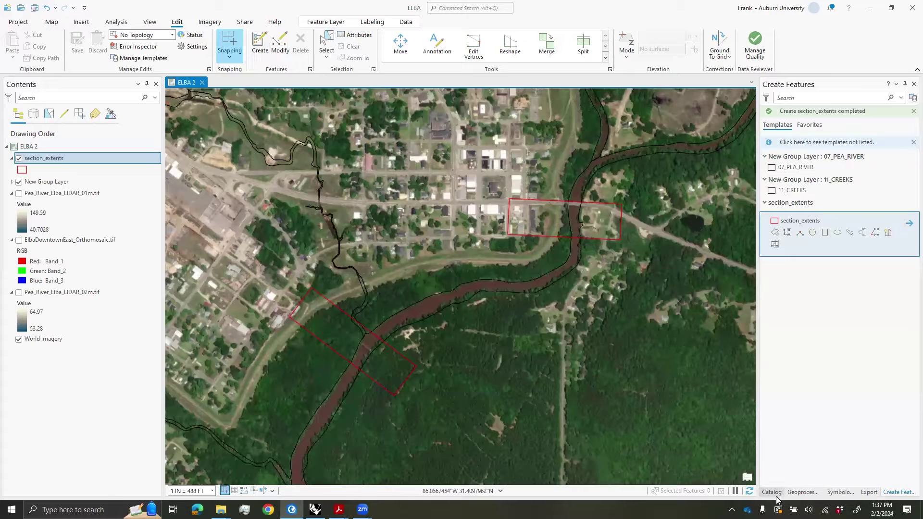
- Search the geoprocessing tools for "export to cad" and open the Export to CAD tool
{"action": "left_click", "coordinate": [797, 493]}
{"action": "left_click", "coordinate": [768, 98]}
{"action": "left_click", "coordinate": [768, 98]}
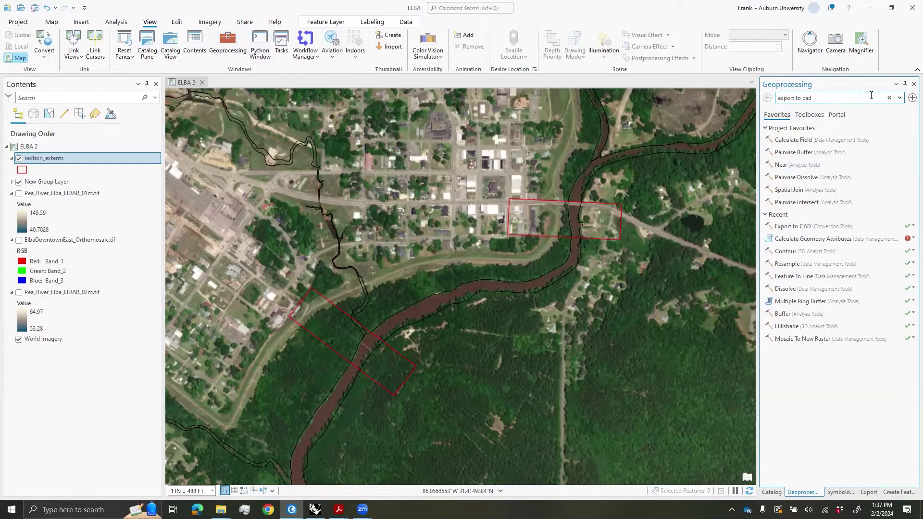
{"action": "key", "text": "Return"}
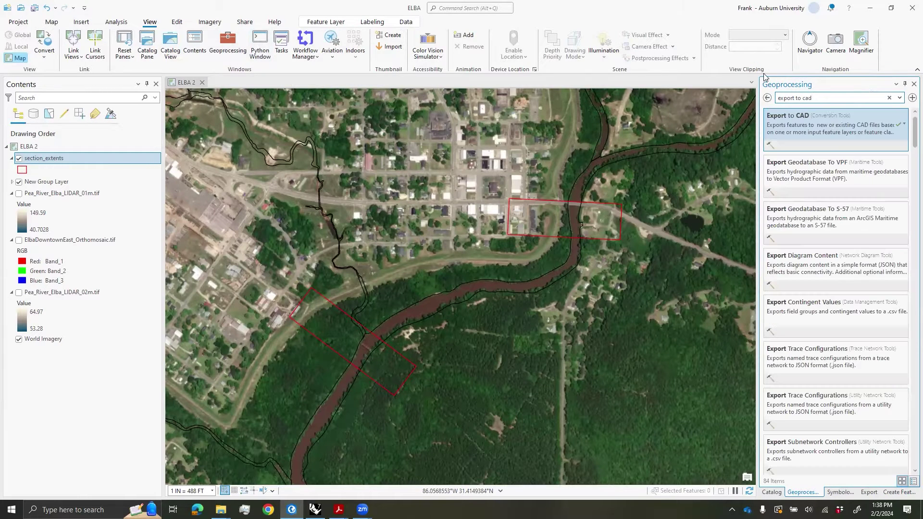
{"action": "left_click", "coordinate": [799, 128]}
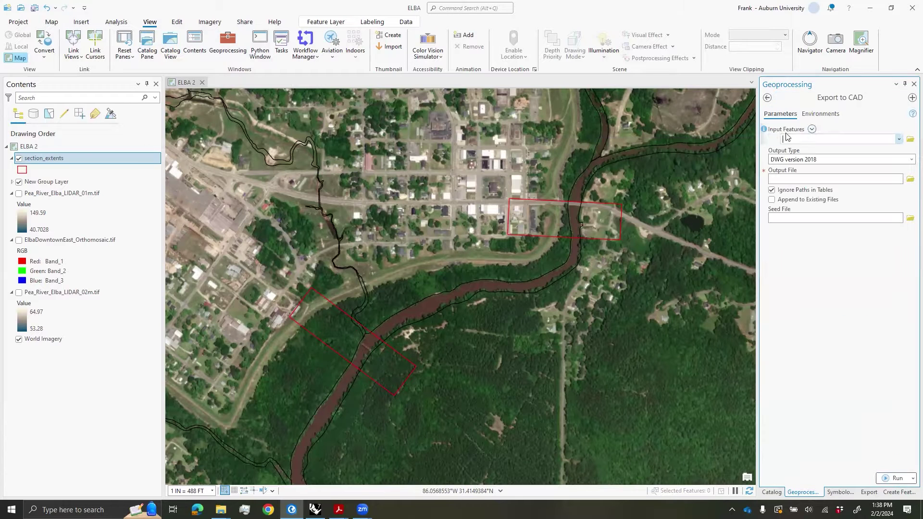
- Set section_extents as the input features and name the DWG output file section_extents.dwg on the Desktop
{"action": "left_click", "coordinate": [812, 129]}
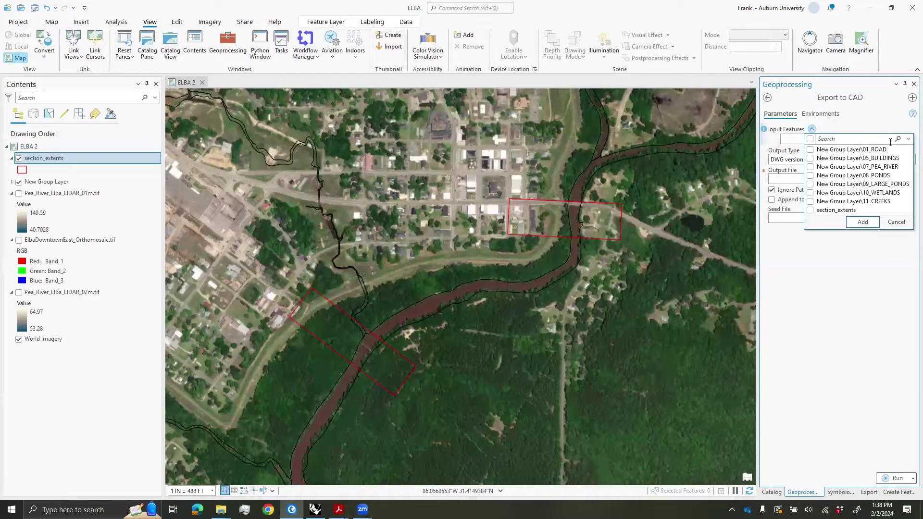
{"action": "left_click", "coordinate": [815, 211]}
{"action": "left_click", "coordinate": [863, 222]}
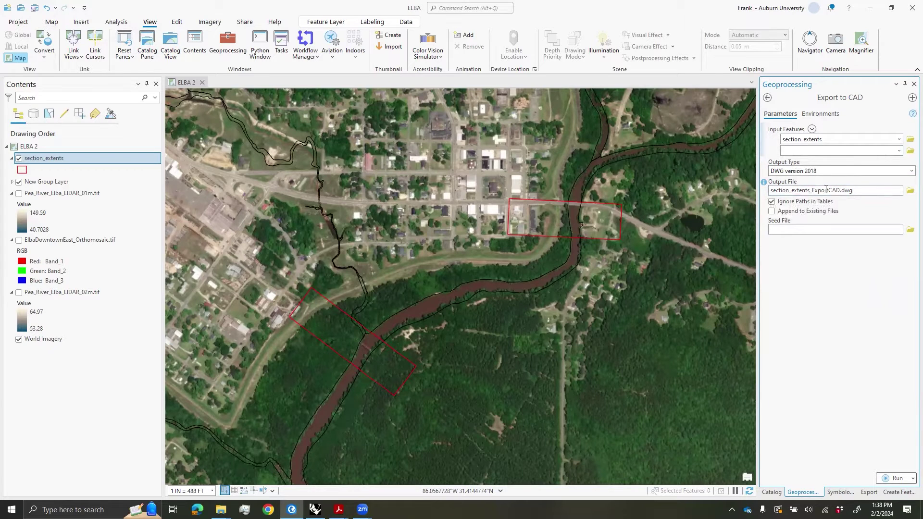
{"action": "left_click", "coordinate": [909, 193]}
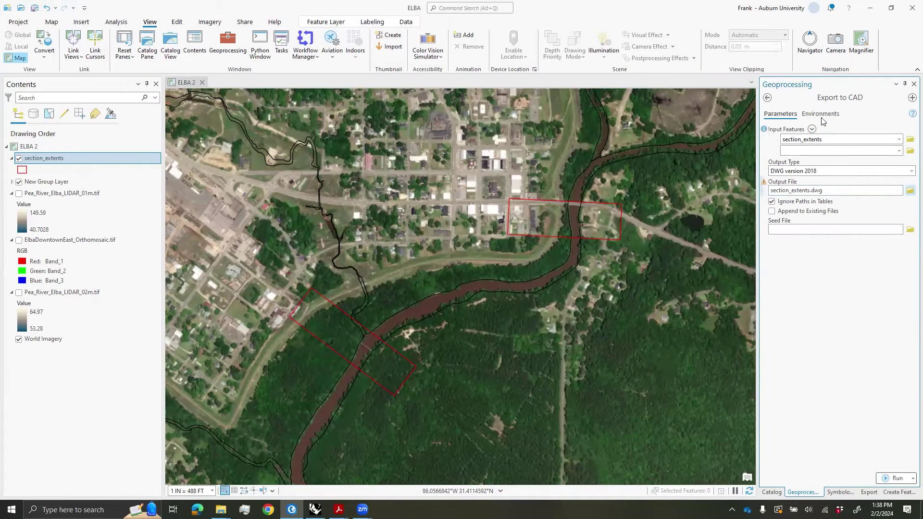
- Set the output coordinate system to Current Map [ELBA 2] and run the CAD export
{"action": "left_click", "coordinate": [828, 116]}
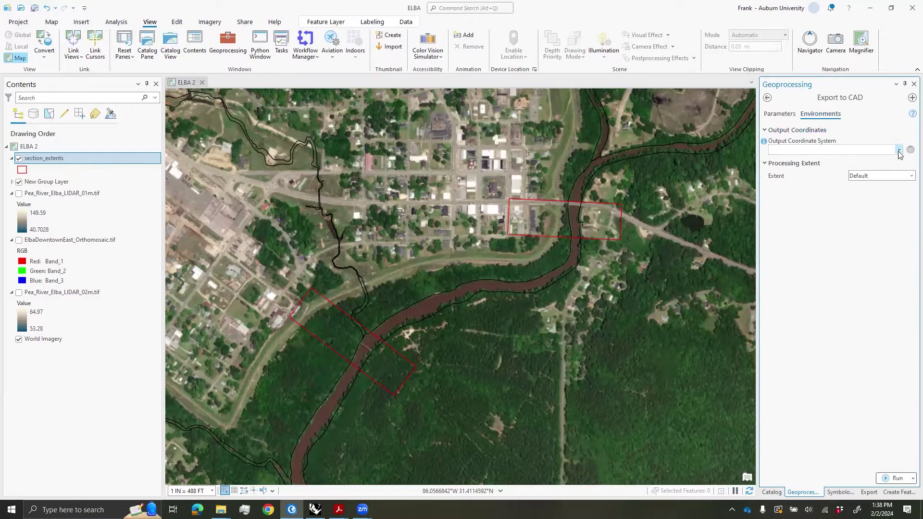
{"action": "left_click", "coordinate": [898, 150]}
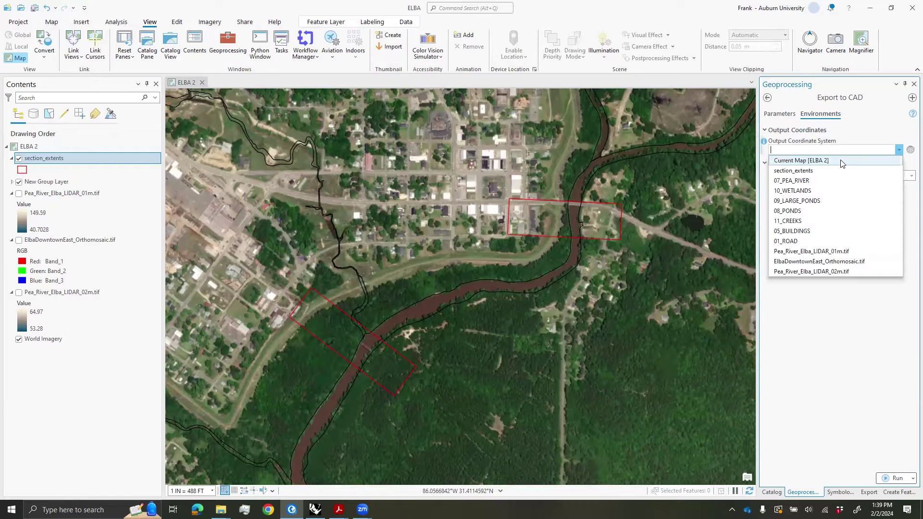
{"action": "left_click", "coordinate": [840, 160]}
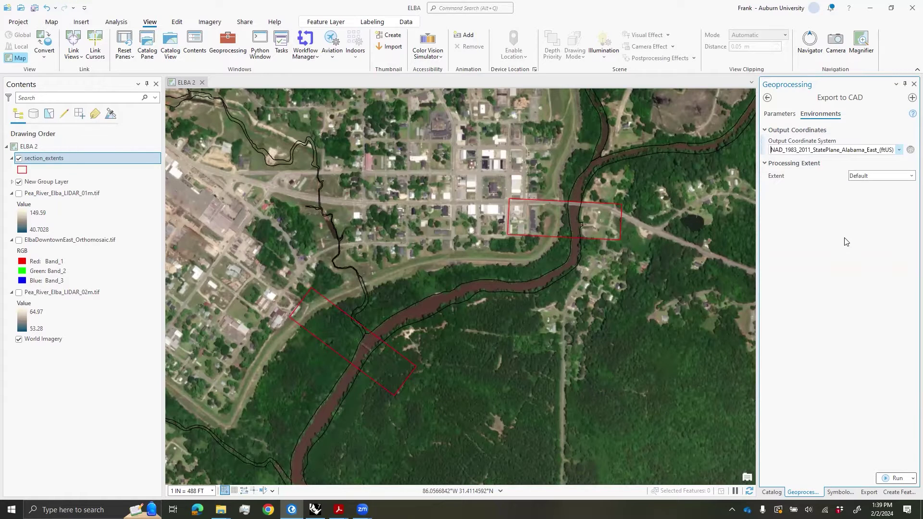
{"action": "left_click", "coordinate": [779, 114]}
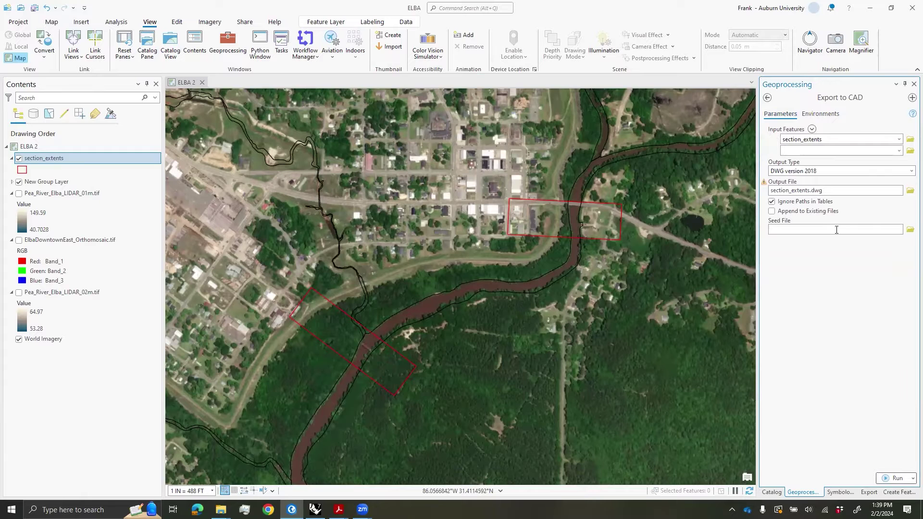
{"action": "left_click", "coordinate": [897, 478]}
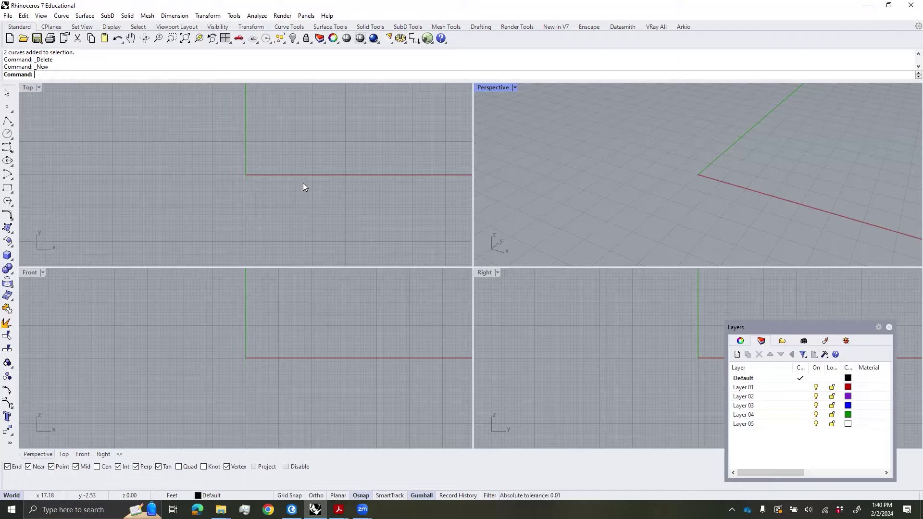
- Switch to Rhino and check the model units in the document properties, keeping the existing settings
{"action": "type", "text": "units"}
{"action": "key", "text": "Return"}
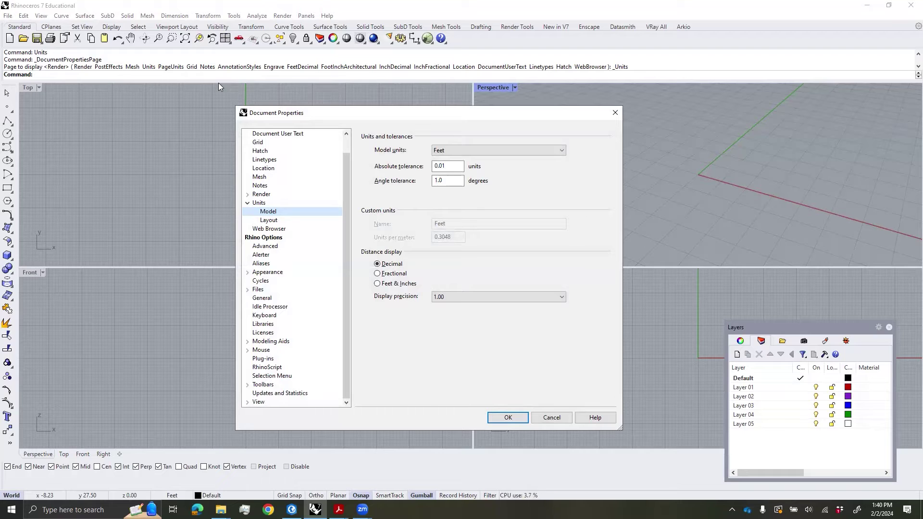
{"action": "left_click_drag", "start_coordinate": [371, 115], "coordinate": [351, 97]}
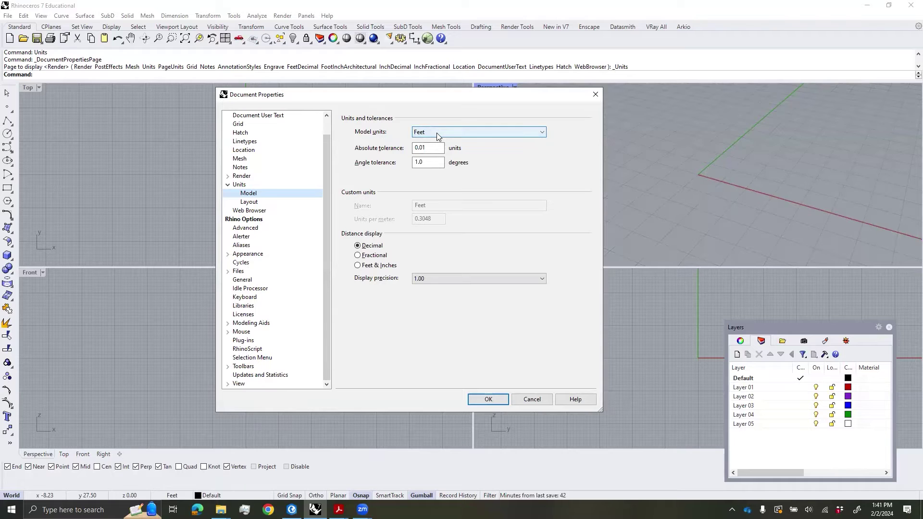
{"action": "left_click", "coordinate": [498, 404]}
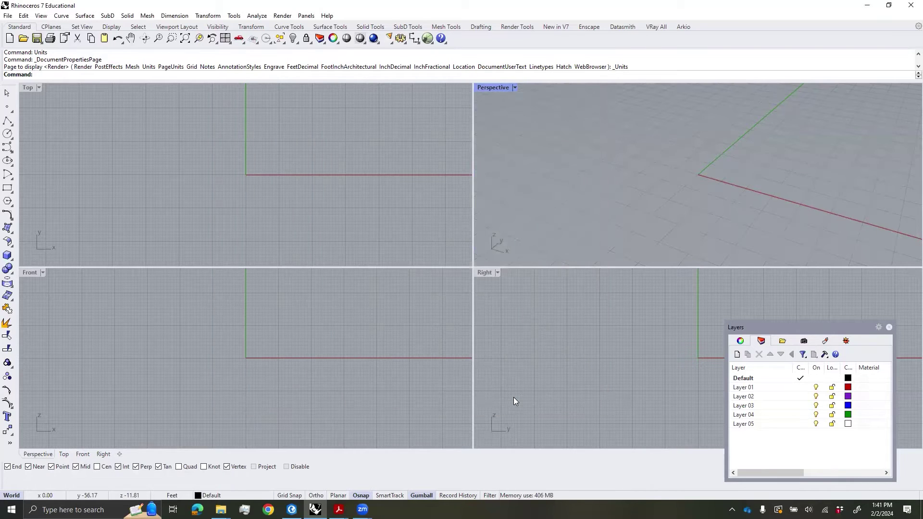
- Import section_extents.dwg from the Desktop, keeping Feet as the model units and Inches as the layout units
{"action": "type", "text": "Import"}
{"action": "key", "text": "Return"}
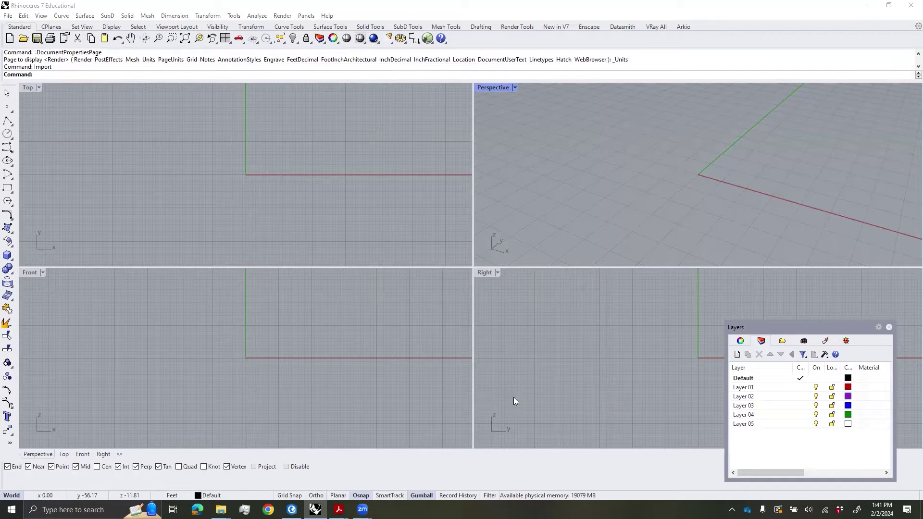
{"action": "left_click", "coordinate": [532, 201]}
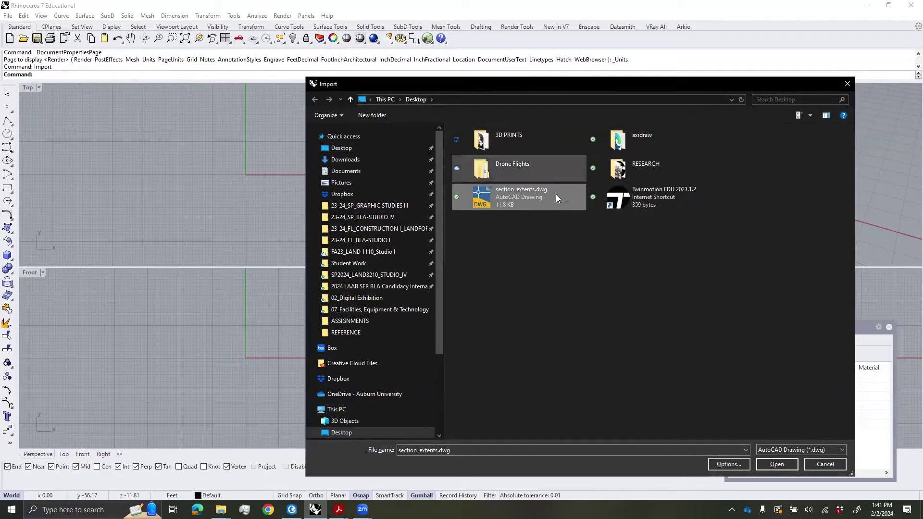
{"action": "left_click", "coordinate": [777, 464]}
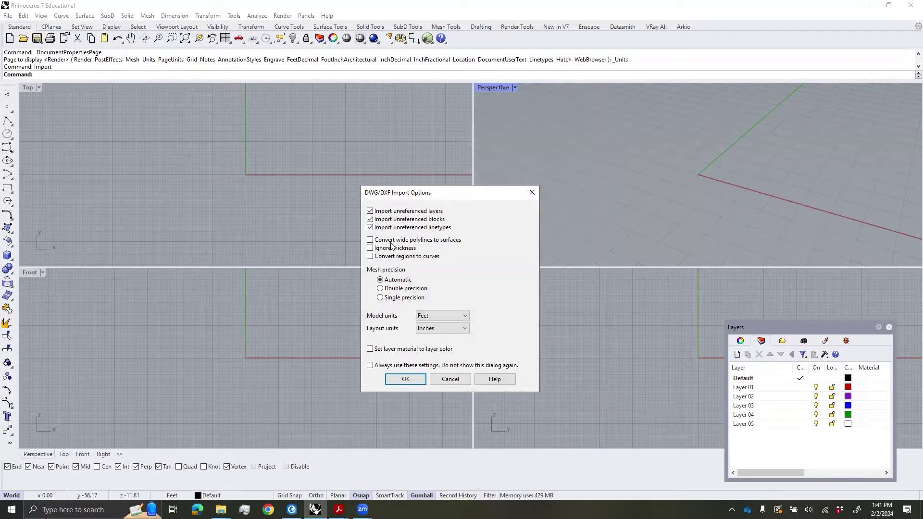
{"action": "left_click_drag", "start_coordinate": [430, 194], "coordinate": [418, 139]}
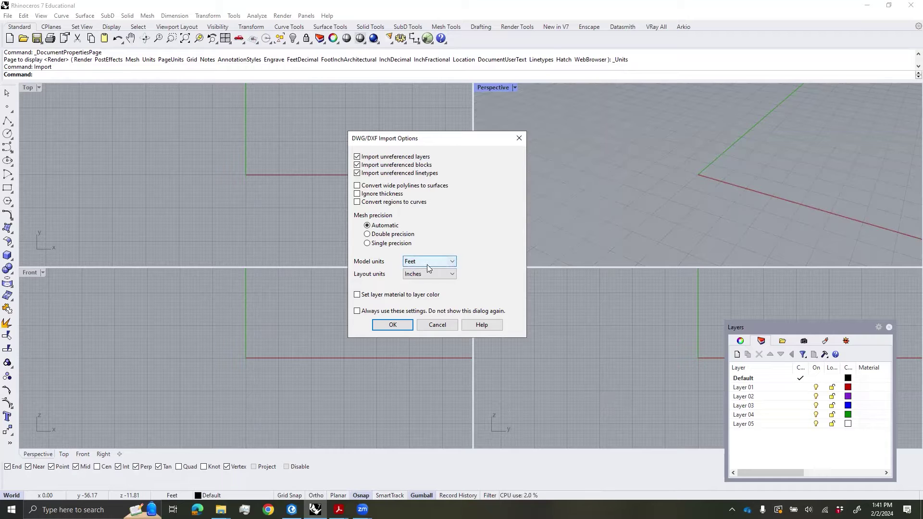
{"action": "key", "text": "Return"}
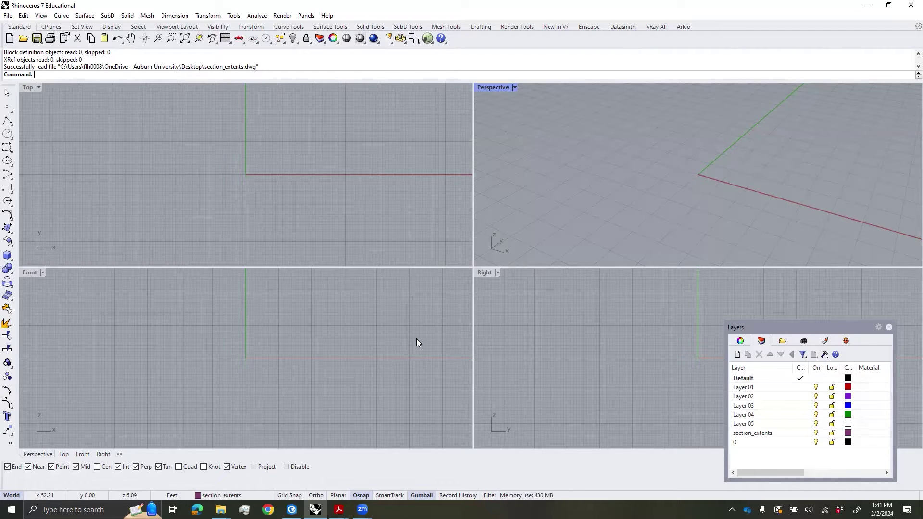
- Zoom the Perspective and Top viewports to the imported rectangles and maximize the Top viewport around both of them
{"action": "left_click", "coordinate": [201, 40]}
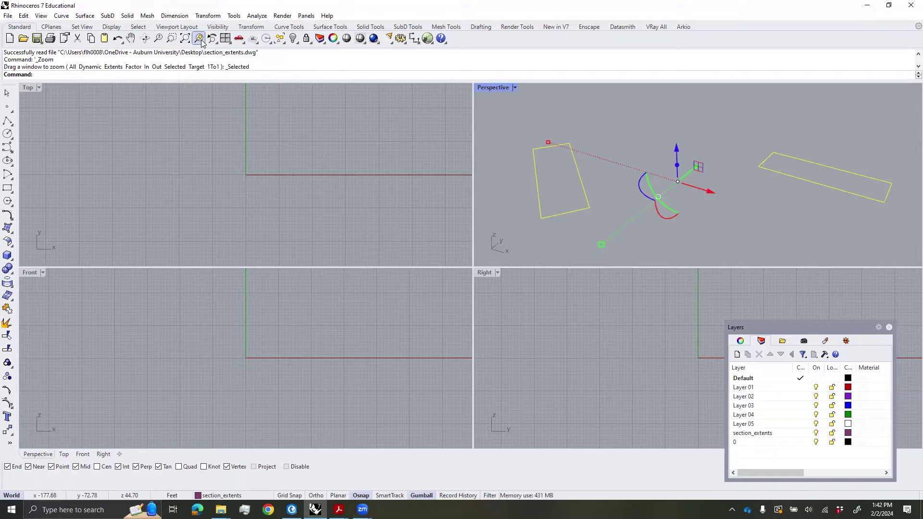
{"action": "left_click", "coordinate": [28, 88]}
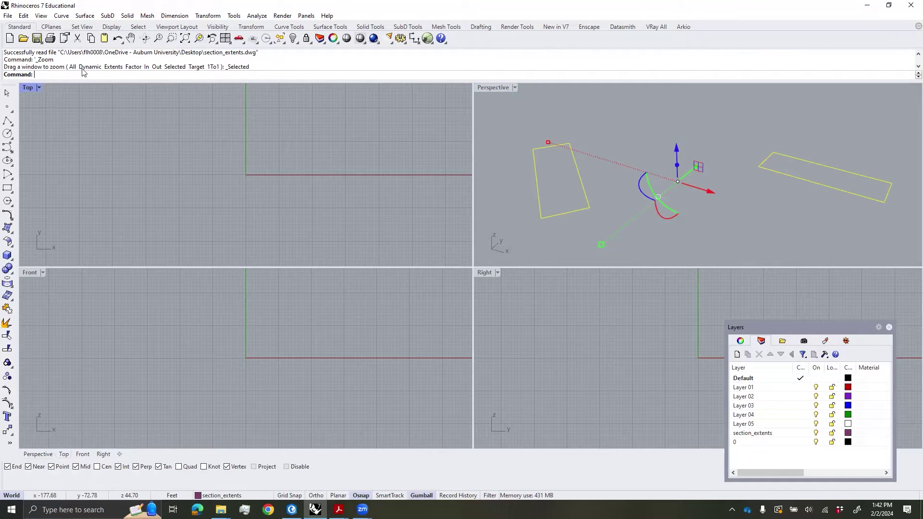
{"action": "left_click", "coordinate": [200, 40]}
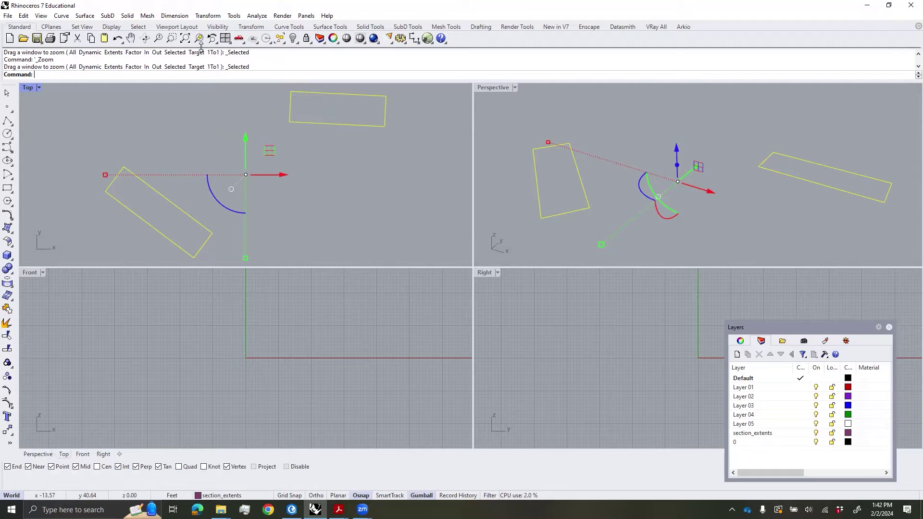
{"action": "double_click", "coordinate": [29, 88]}
{"action": "scroll", "coordinate": [469, 226], "scroll_direction": "up", "scroll_amount": 4}
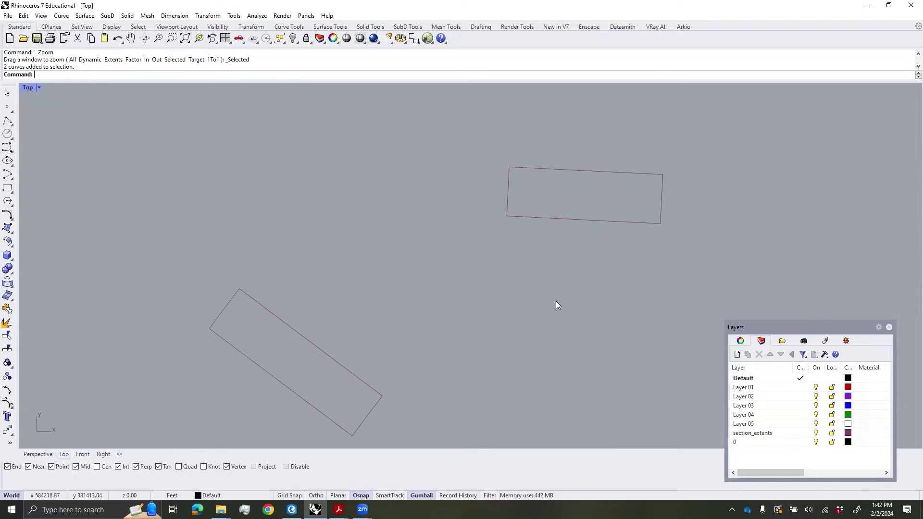
{"action": "left_click_drag", "start_coordinate": [556, 301], "coordinate": [447, 202]}
{"action": "right_click_drag", "start_coordinate": [390, 291], "coordinate": [382, 238]}
{"action": "left_click", "coordinate": [325, 305]}
{"action": "left_click", "coordinate": [480, 284]}
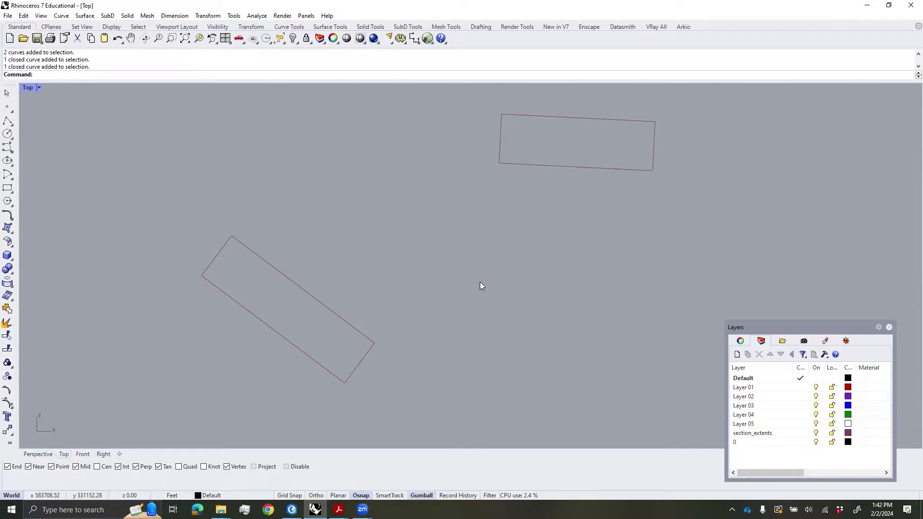
{"action": "right_click_drag", "start_coordinate": [455, 258], "coordinate": [469, 273]}
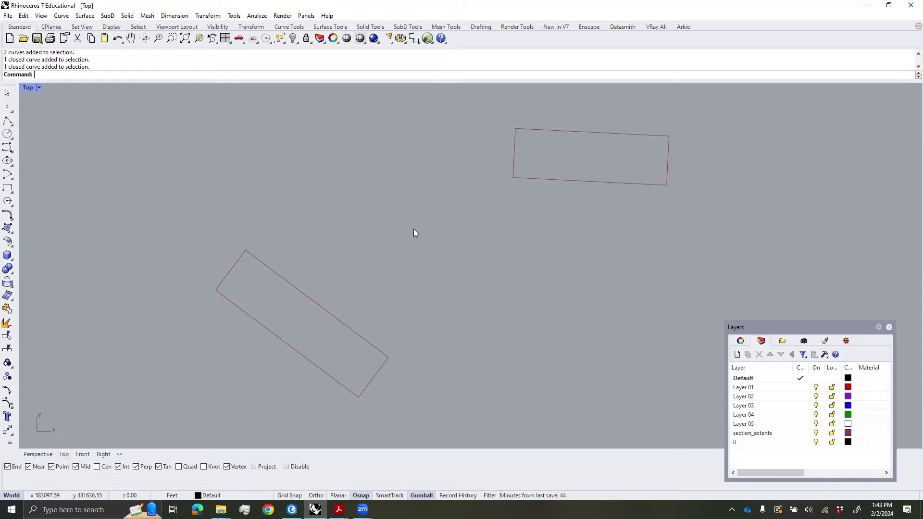
- Launch Grasshopper and open the definition Rectangle to Grid of Points.gh from the 08_WORKSHOP FILES folder
{"action": "type", "text": "Grasshopper"}
{"action": "key", "text": "Return"}
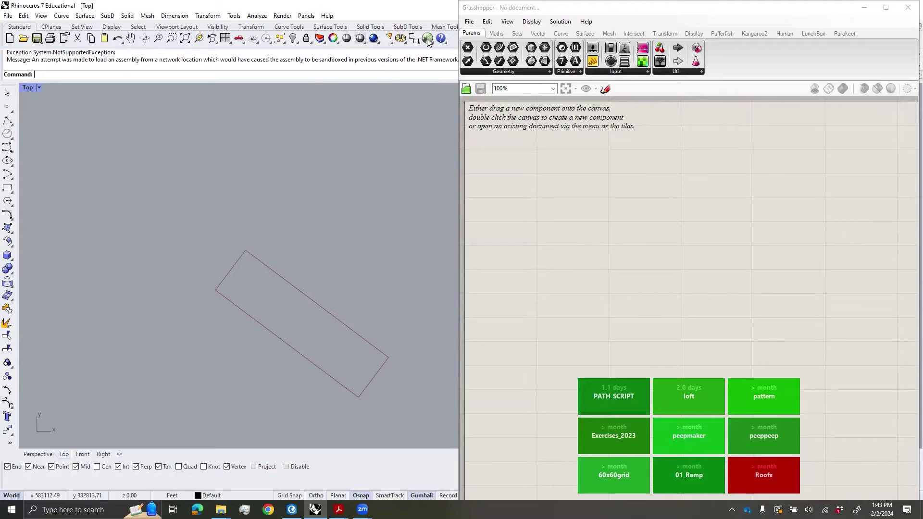
{"action": "left_click_drag", "start_coordinate": [507, 1], "coordinate": [486, 11]}
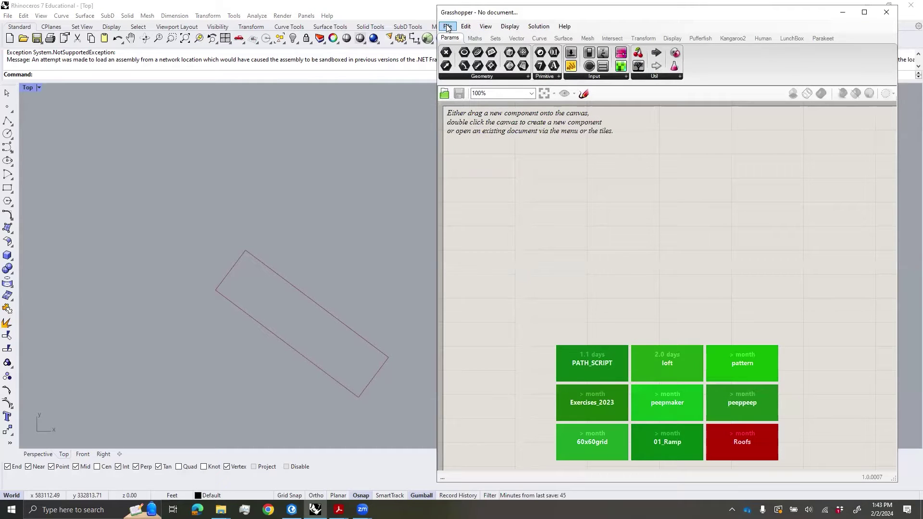
{"action": "left_click", "coordinate": [447, 27]}
{"action": "left_click", "coordinate": [461, 48]}
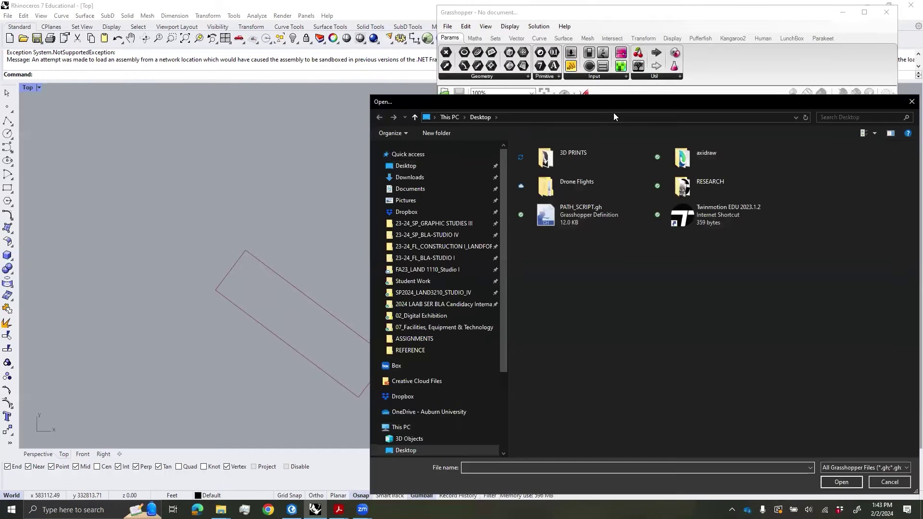
{"action": "left_click_drag", "start_coordinate": [583, 100], "coordinate": [496, 81]}
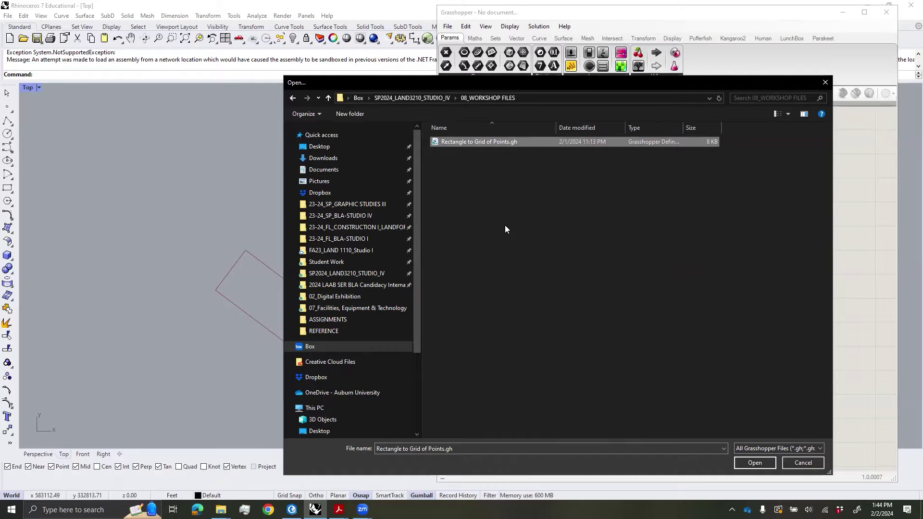
{"action": "left_click", "coordinate": [769, 462]}
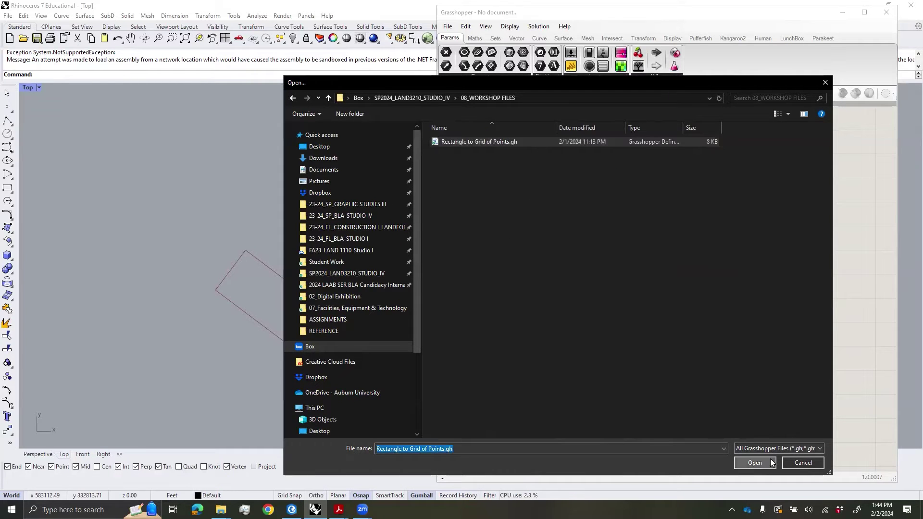
- Set the upper imported rectangle as the single curve of the Crv component and inspect the point grid inside it
{"action": "right_click_drag", "start_coordinate": [680, 208], "coordinate": [660, 213]}
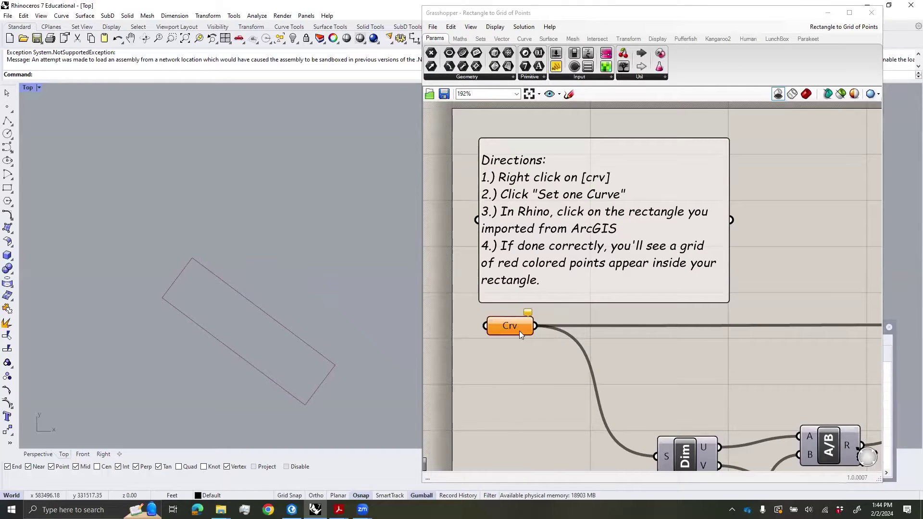
{"action": "right_click", "coordinate": [508, 329]}
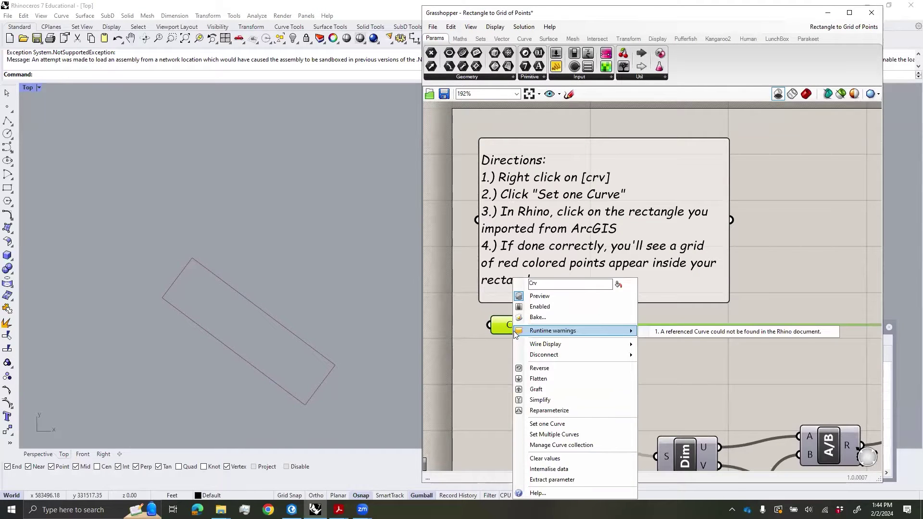
{"action": "left_click", "coordinate": [563, 427]}
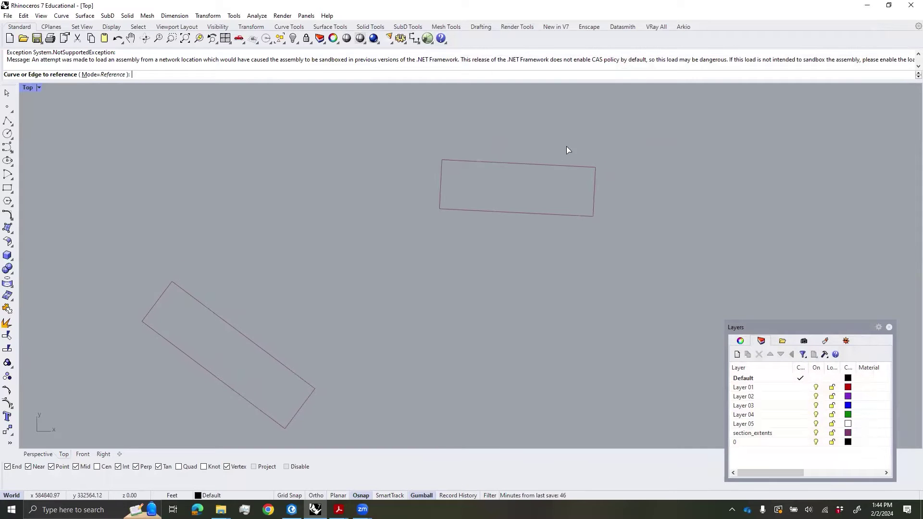
{"action": "left_click", "coordinate": [592, 176]}
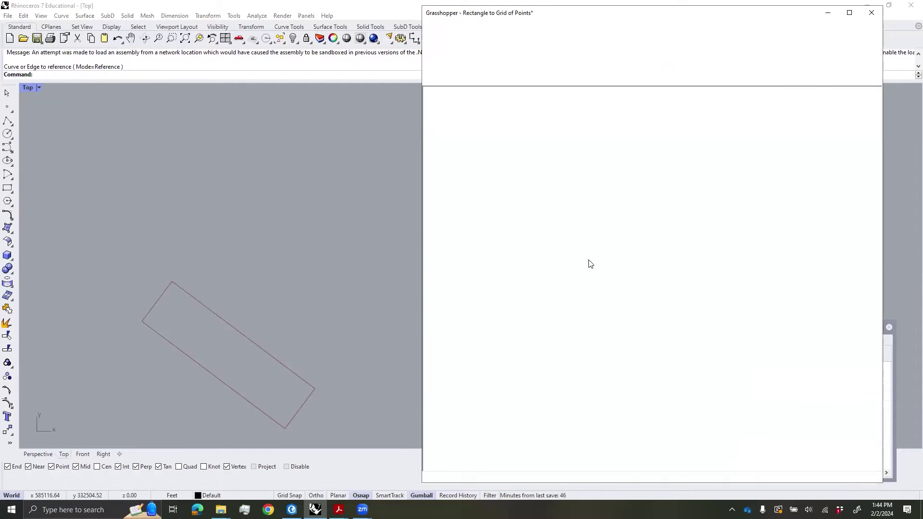
{"action": "scroll", "coordinate": [624, 348], "scroll_direction": "down", "scroll_amount": 5}
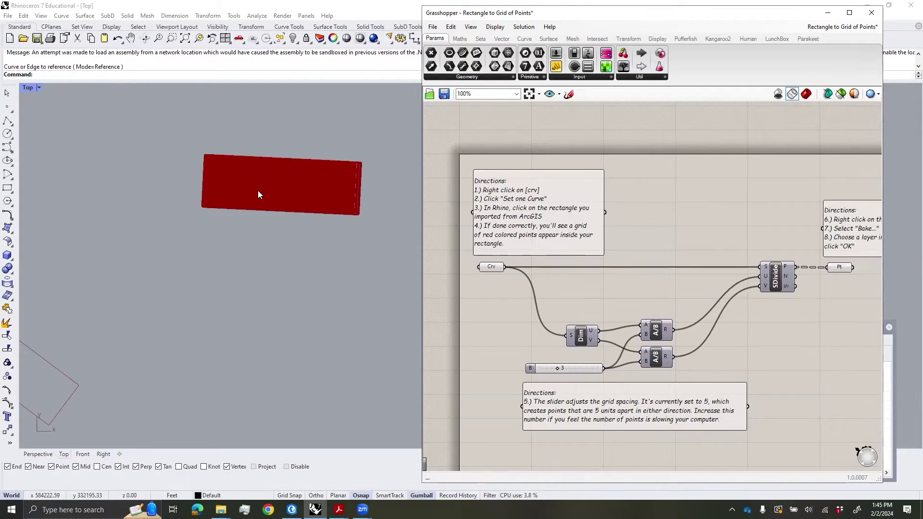
{"action": "scroll", "coordinate": [260, 187], "scroll_direction": "up", "scroll_amount": 4}
{"action": "scroll", "coordinate": [184, 137], "scroll_direction": "up", "scroll_amount": 5}
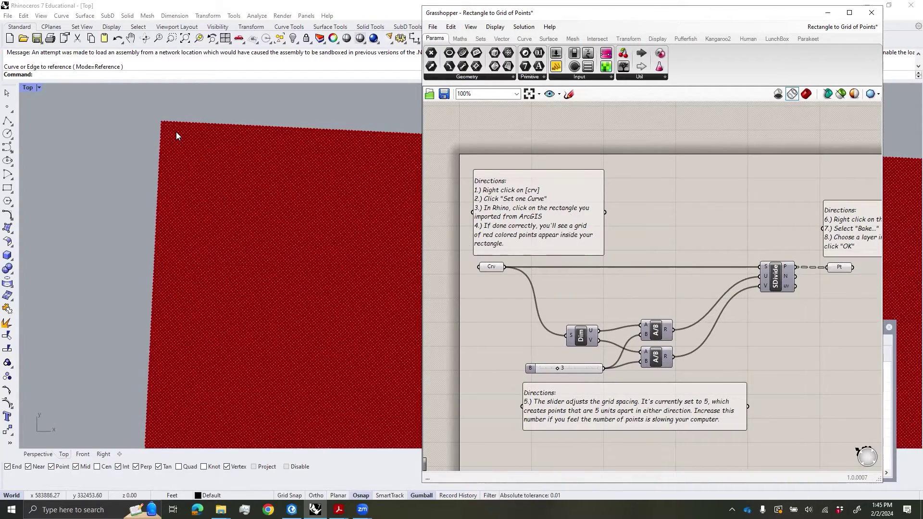
{"action": "scroll", "coordinate": [190, 138], "scroll_direction": "up", "scroll_amount": 2}
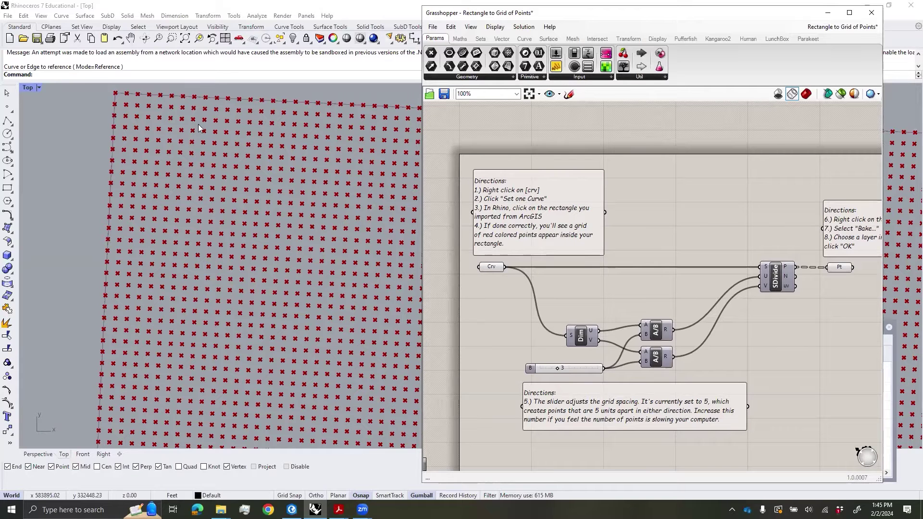
{"action": "right_click_drag", "start_coordinate": [370, 275], "coordinate": [307, 197]}
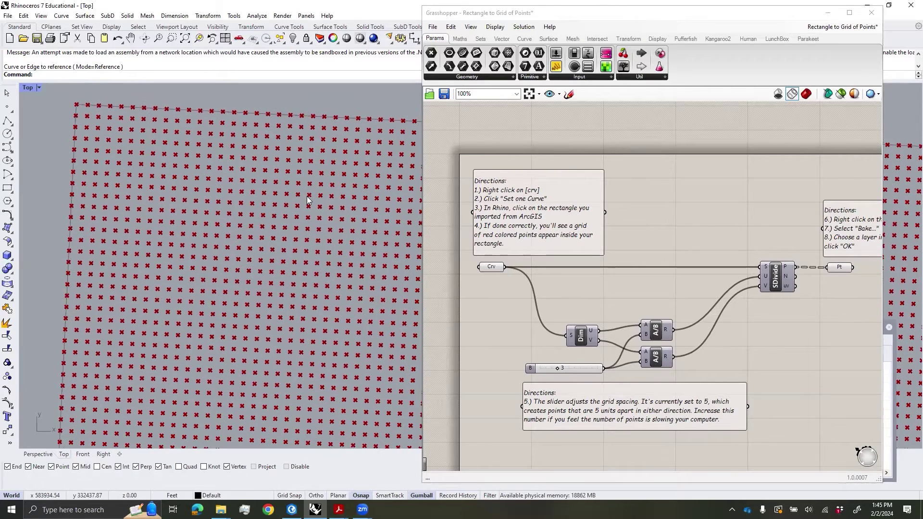
- Try a grid spacing of 5 on the slider and inspect the point grid across the rectangle
{"action": "left_click", "coordinate": [598, 345]}
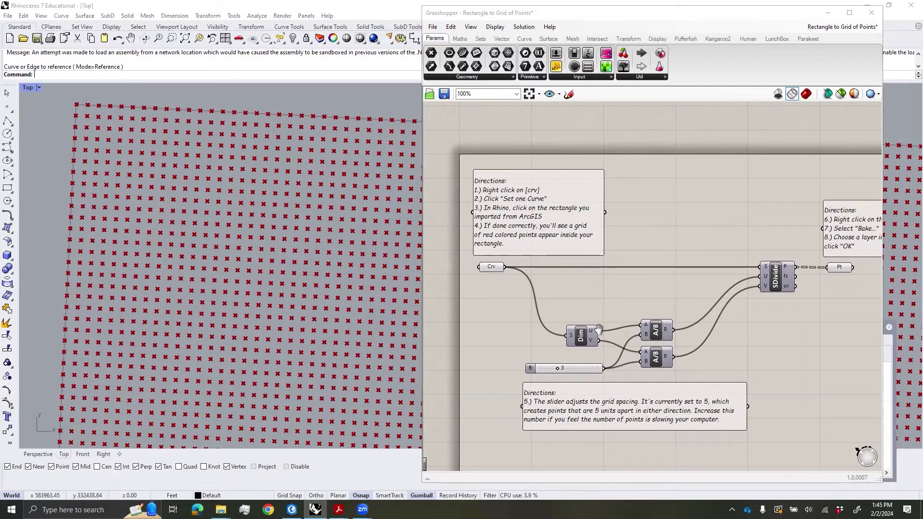
{"action": "scroll", "coordinate": [586, 343], "scroll_direction": "up", "scroll_amount": 2}
{"action": "right_click_drag", "start_coordinate": [625, 345], "coordinate": [660, 303]}
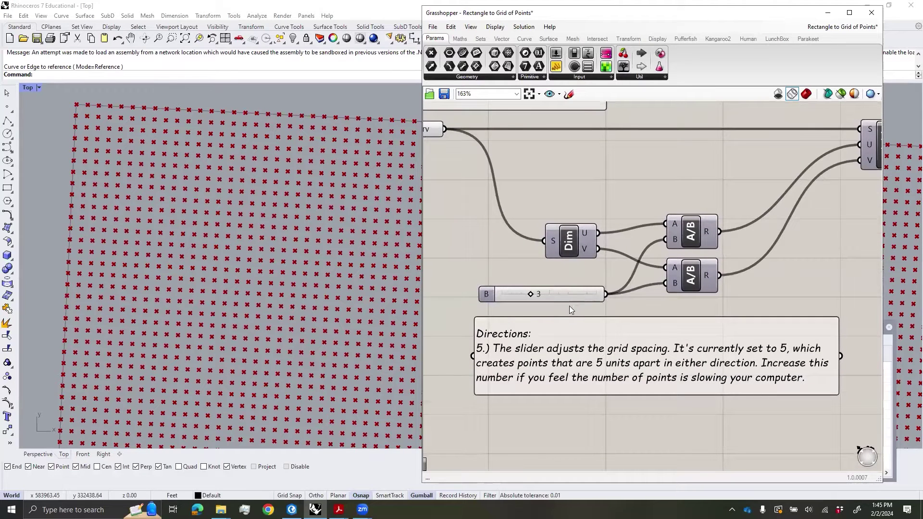
{"action": "scroll", "coordinate": [577, 331], "scroll_direction": "up", "scroll_amount": 1}
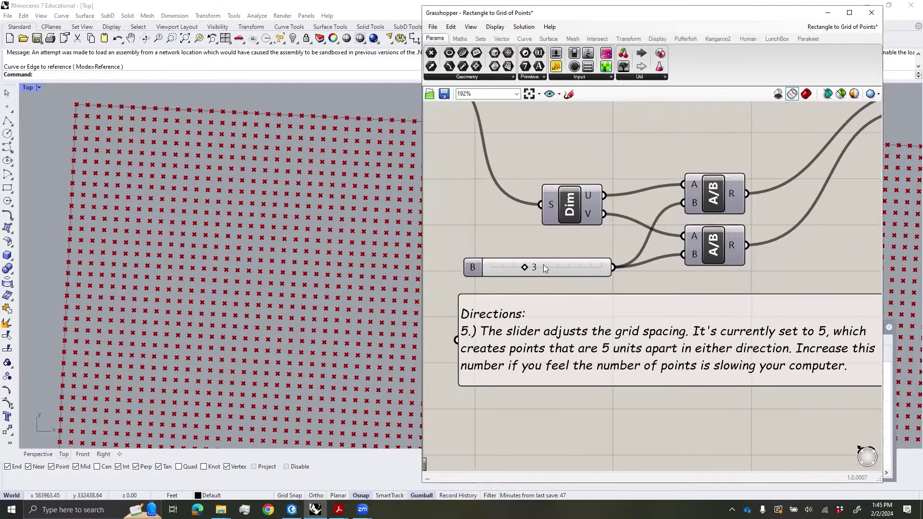
{"action": "left_click", "coordinate": [544, 267]}
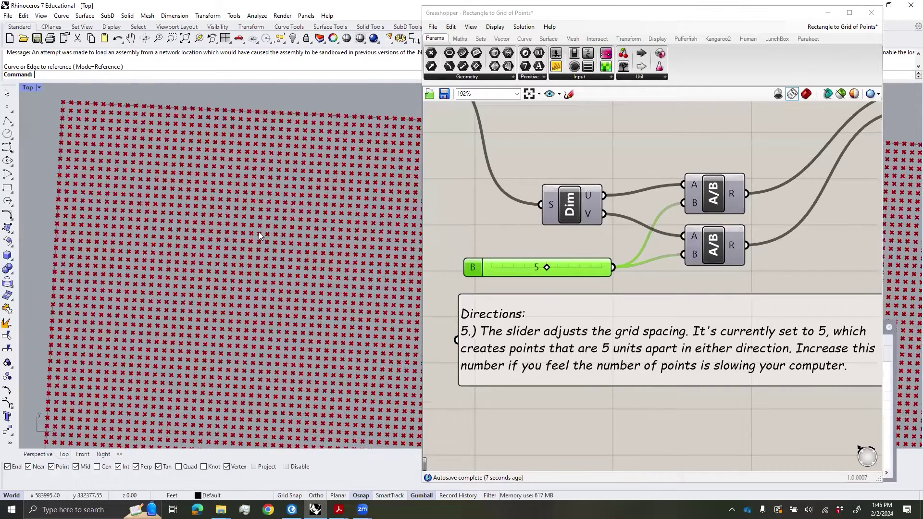
{"action": "right_click_drag", "start_coordinate": [259, 232], "coordinate": [328, 303]}
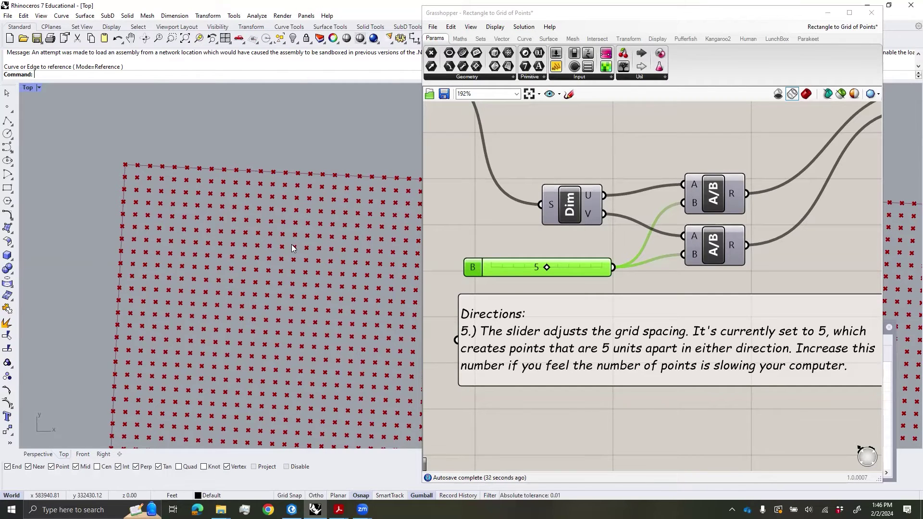
{"action": "scroll", "coordinate": [221, 170], "scroll_direction": "down", "scroll_amount": 15}
{"action": "right_click_drag", "start_coordinate": [301, 240], "coordinate": [163, 208]}
{"action": "right_click_drag", "start_coordinate": [313, 282], "coordinate": [270, 270]}
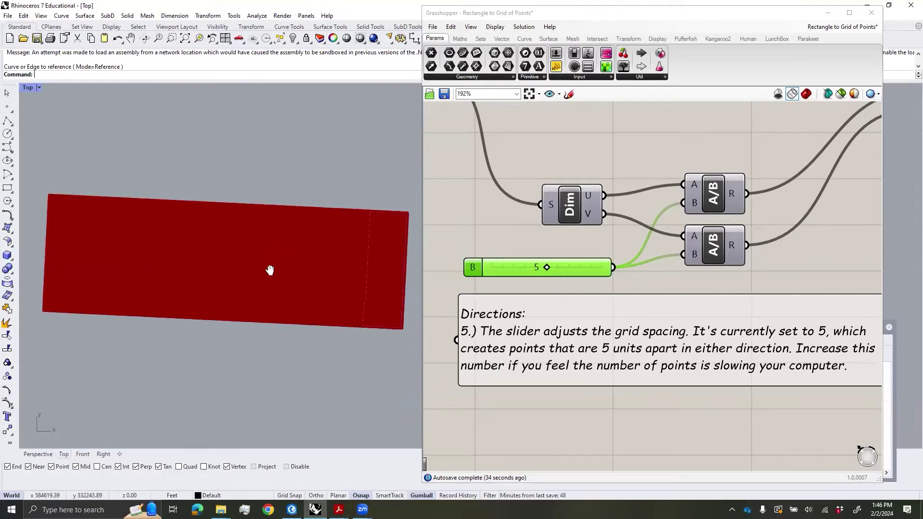
{"action": "scroll", "coordinate": [206, 249], "scroll_direction": "up", "scroll_amount": 10}
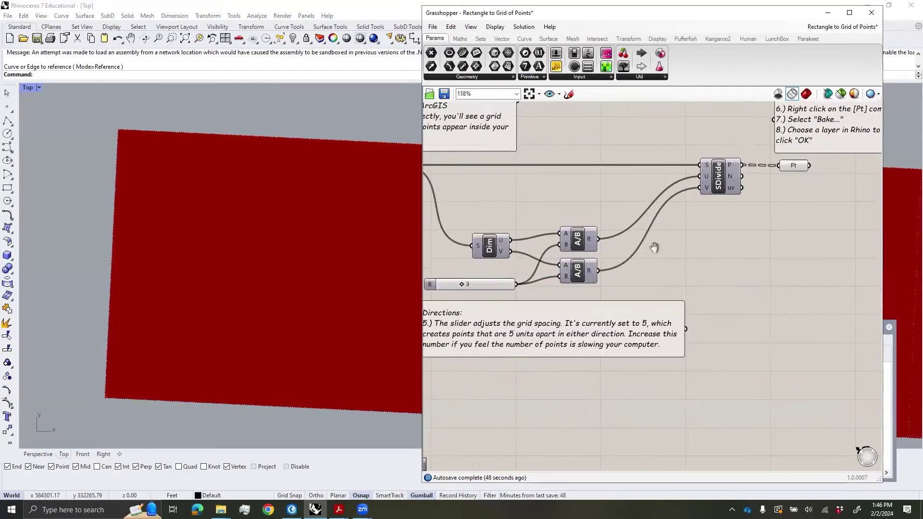
- Bake the points from the Pt component onto Layer 01
{"action": "right_click_drag", "start_coordinate": [746, 233], "coordinate": [676, 287]}
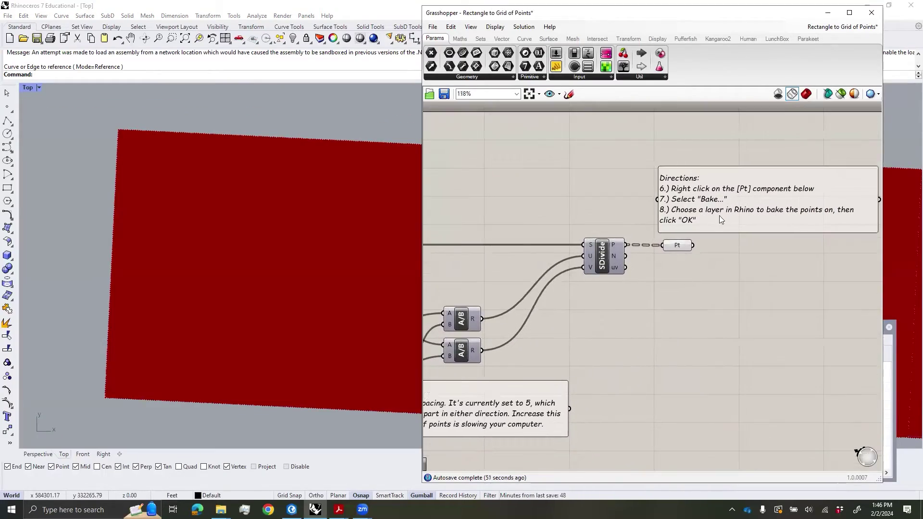
{"action": "scroll", "coordinate": [719, 216], "scroll_direction": "up", "scroll_amount": 3}
{"action": "left_click", "coordinate": [639, 260]}
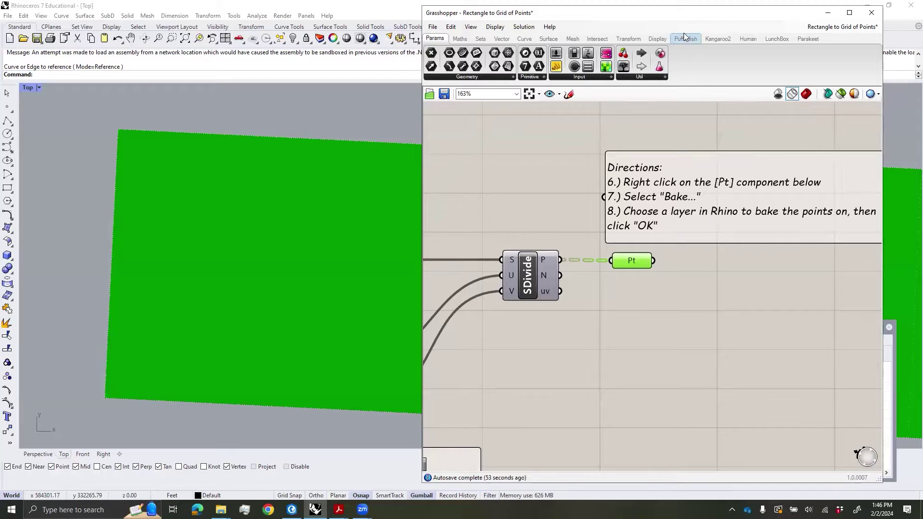
{"action": "left_click_drag", "start_coordinate": [565, 18], "coordinate": [438, 22]}
{"action": "right_click", "coordinate": [511, 265]}
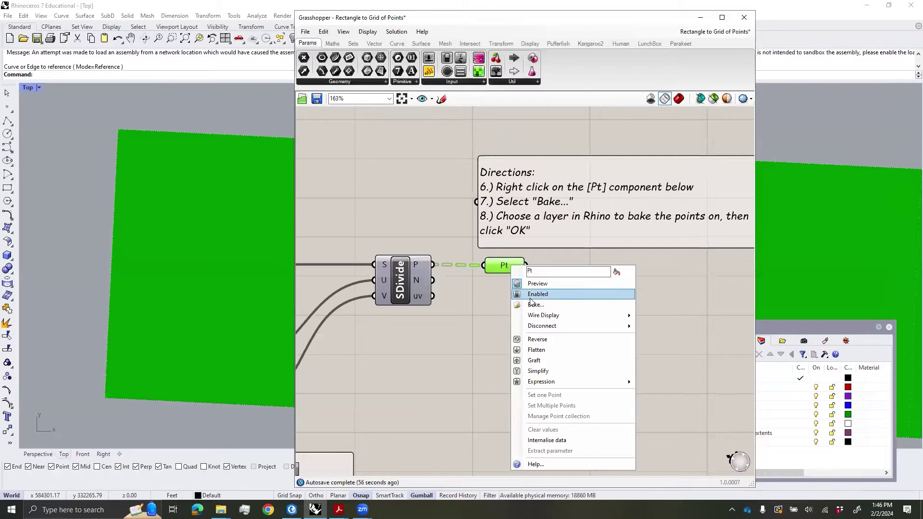
{"action": "left_click", "coordinate": [560, 306]}
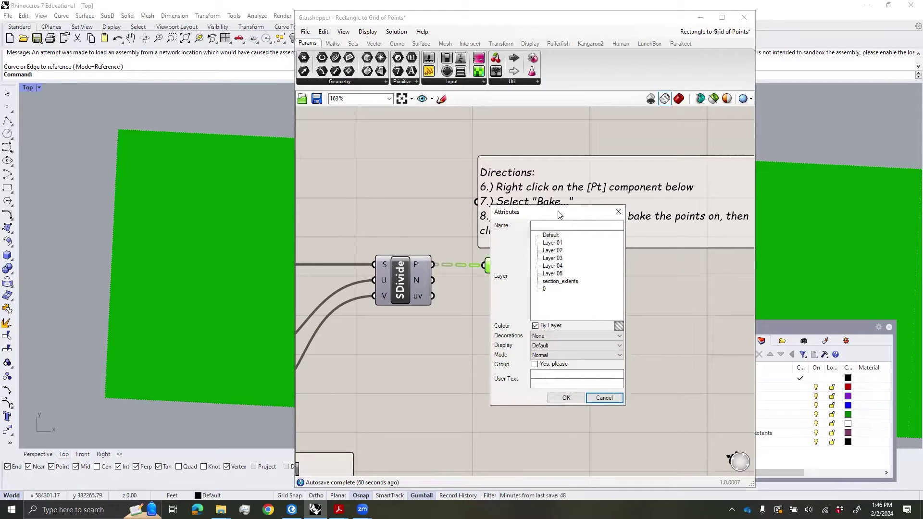
{"action": "left_click_drag", "start_coordinate": [559, 214], "coordinate": [374, 197]}
{"action": "left_click", "coordinate": [368, 226]}
{"action": "left_click", "coordinate": [381, 381]}
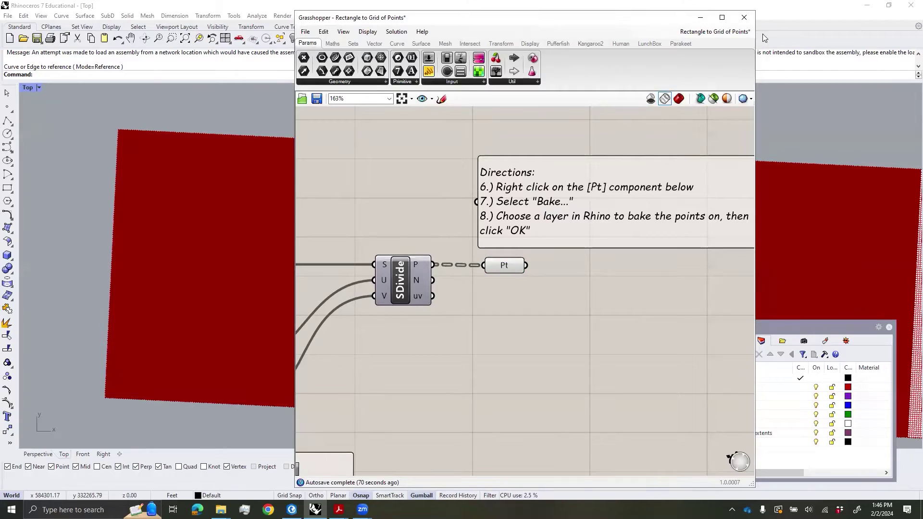
- Close Grasshopper and inspect the baked points in the Top viewport at the rectangle's upper edge
{"action": "left_click", "coordinate": [744, 18]}
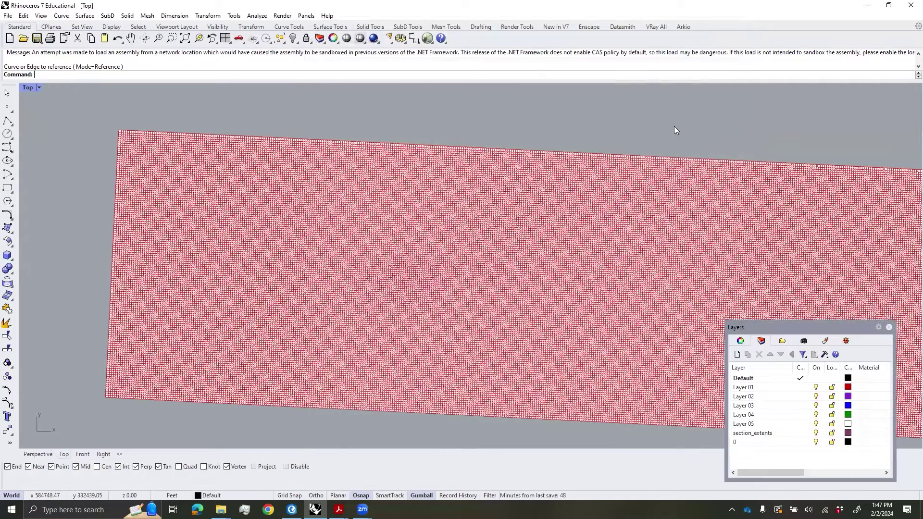
{"action": "scroll", "coordinate": [697, 192], "scroll_direction": "down", "scroll_amount": 3}
{"action": "scroll", "coordinate": [620, 221], "scroll_direction": "up", "scroll_amount": 10}
{"action": "mouse_move", "coordinate": [528, 234]}
{"action": "right_mouse_down"}
{"action": "mouse_move", "coordinate": [463, 224]}
{"action": "mouse_move", "coordinate": [202, 225]}
{"action": "right_mouse_up"}
{"action": "left_click_drag", "start_coordinate": [355, 117], "coordinate": [278, 240]}
{"action": "left_click", "coordinate": [366, 125]}
{"action": "right_click_drag", "start_coordinate": [316, 161], "coordinate": [384, 147]}
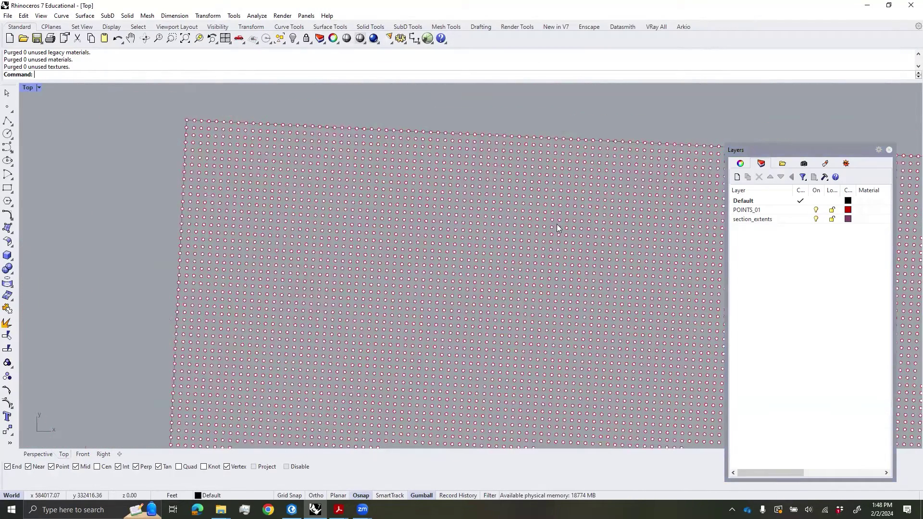
- Select all objects on the POINTS_01 layer
{"action": "left_click", "coordinate": [766, 213]}
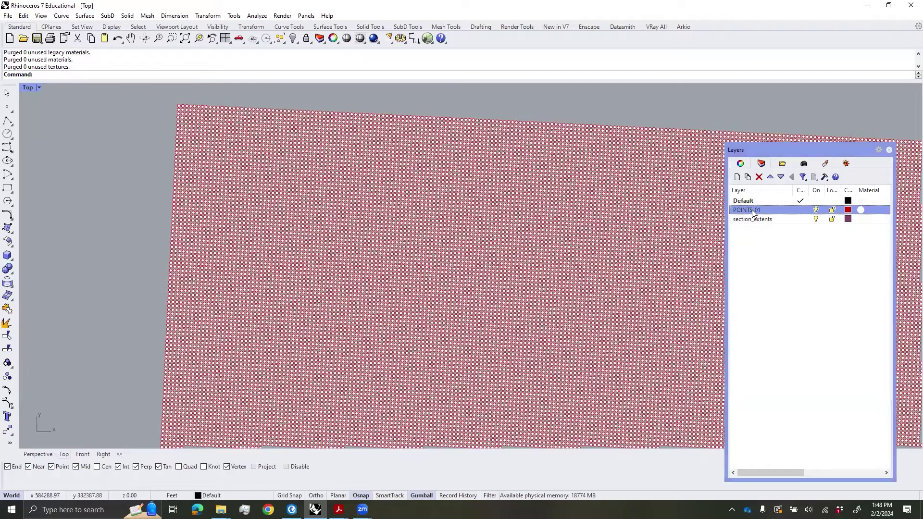
{"action": "right_click", "coordinate": [754, 213]}
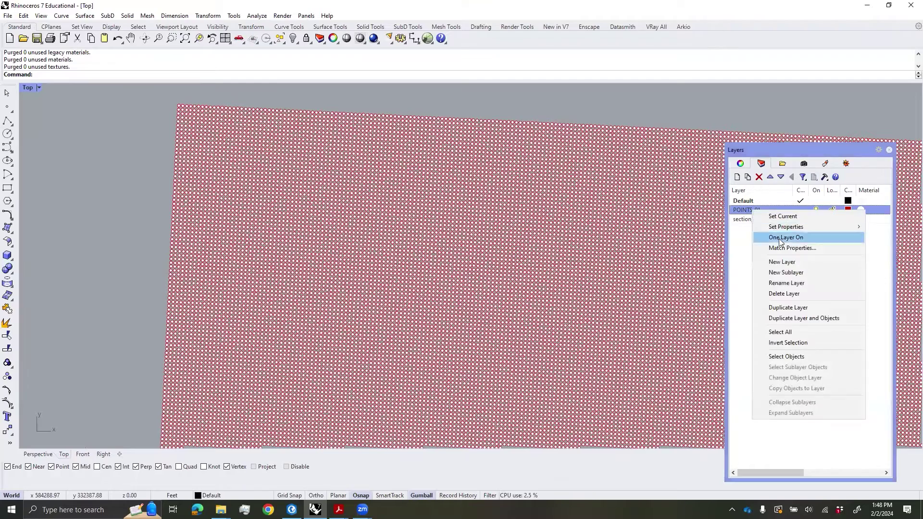
{"action": "left_click", "coordinate": [787, 356]}
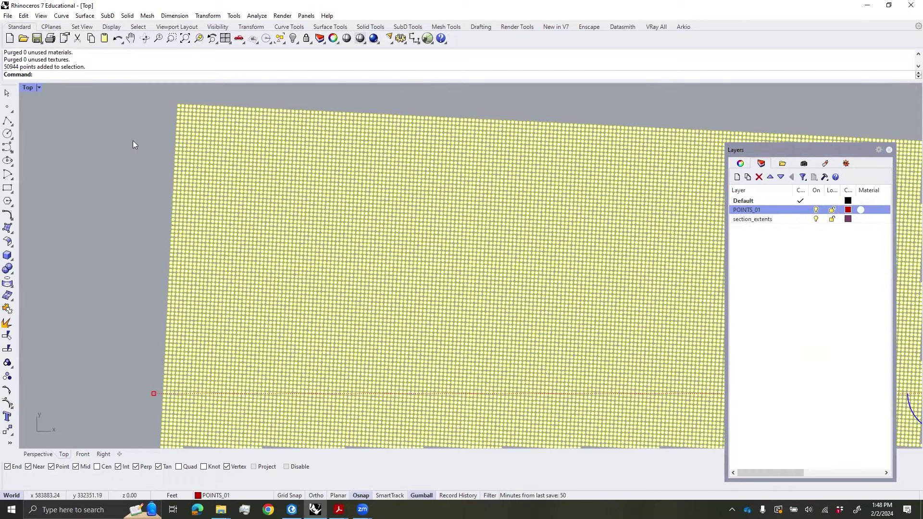
- Export the selected points as an AutoCAD drawing over section_extents.dwg on the Desktop with the 2007 Natural scheme, and clear the selection
{"action": "left_click", "coordinate": [8, 15]}
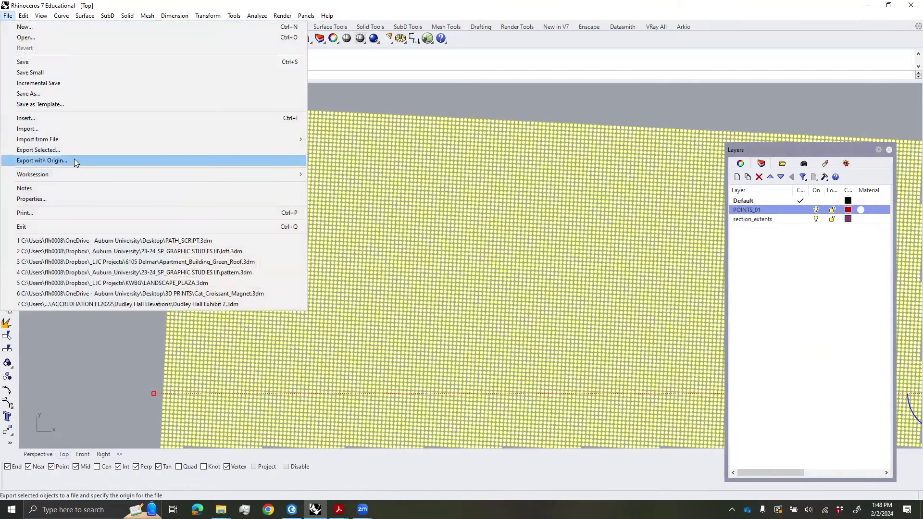
{"action": "left_click", "coordinate": [75, 151]}
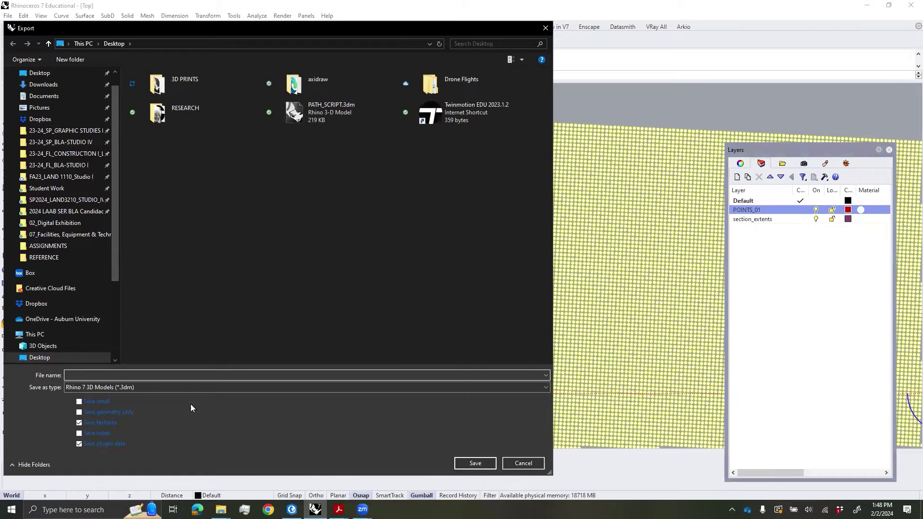
{"action": "left_click", "coordinate": [144, 390]}
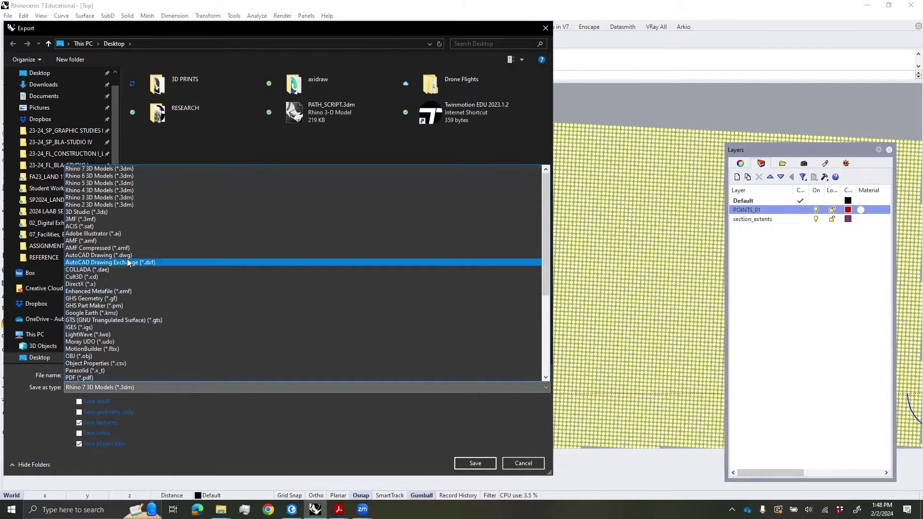
{"action": "left_click", "coordinate": [129, 256]}
{"action": "left_click", "coordinate": [350, 116]}
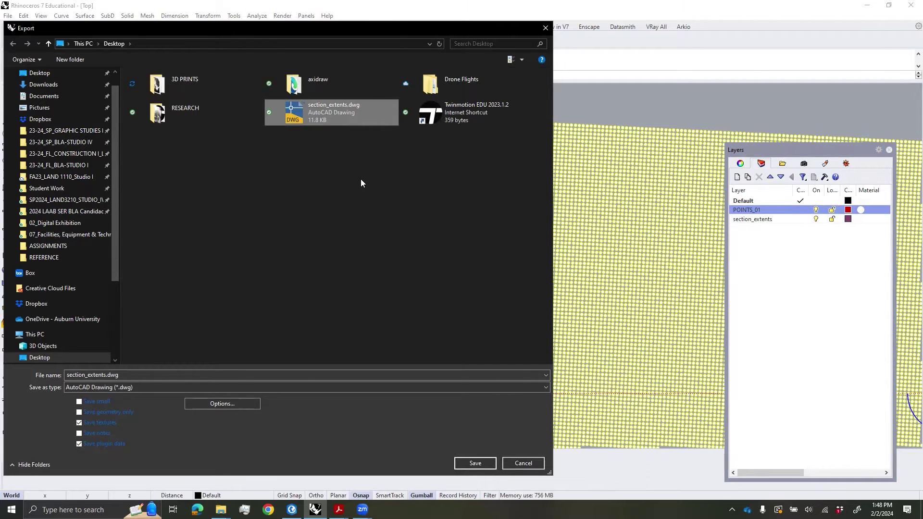
{"action": "left_click", "coordinate": [475, 463]}
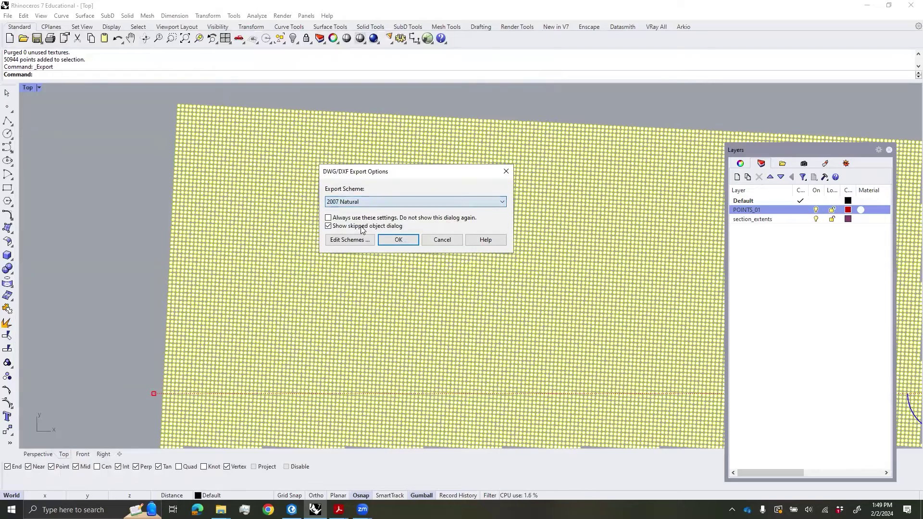
{"action": "left_click", "coordinate": [398, 240]}
{"action": "left_click", "coordinate": [41, 136]}
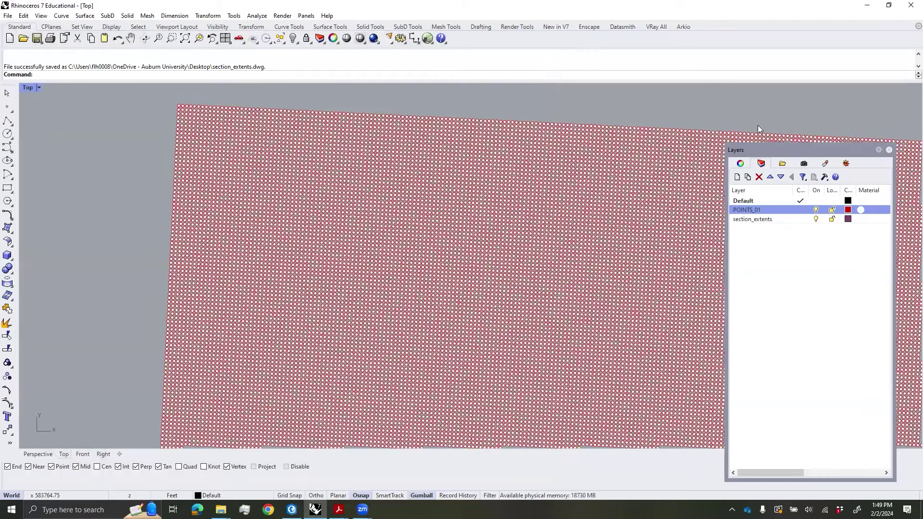
- Switch to the ELBA project in ArcGIS Pro and add a folder connection to the Desktop
{"action": "left_click", "coordinate": [866, 5]}
{"action": "left_click_drag", "start_coordinate": [546, 285], "coordinate": [524, 298]}
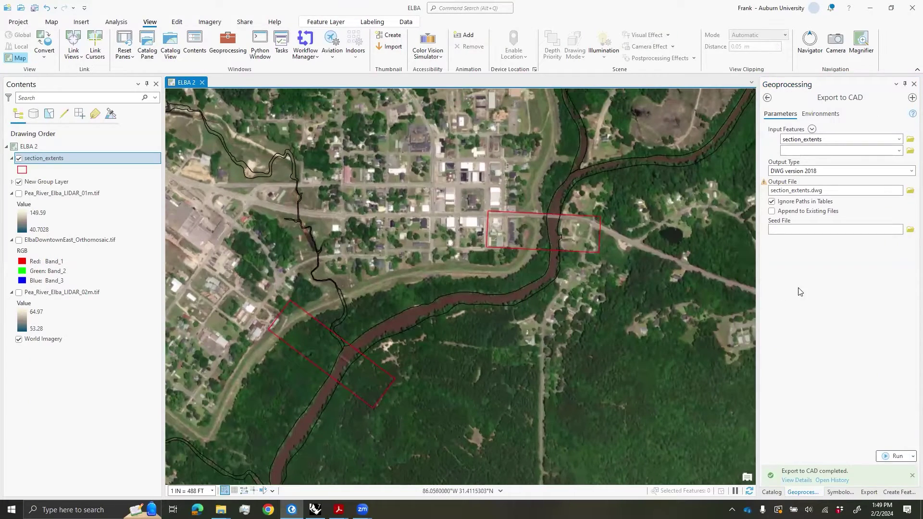
{"action": "left_click", "coordinate": [768, 99]}
{"action": "left_click", "coordinate": [771, 492]}
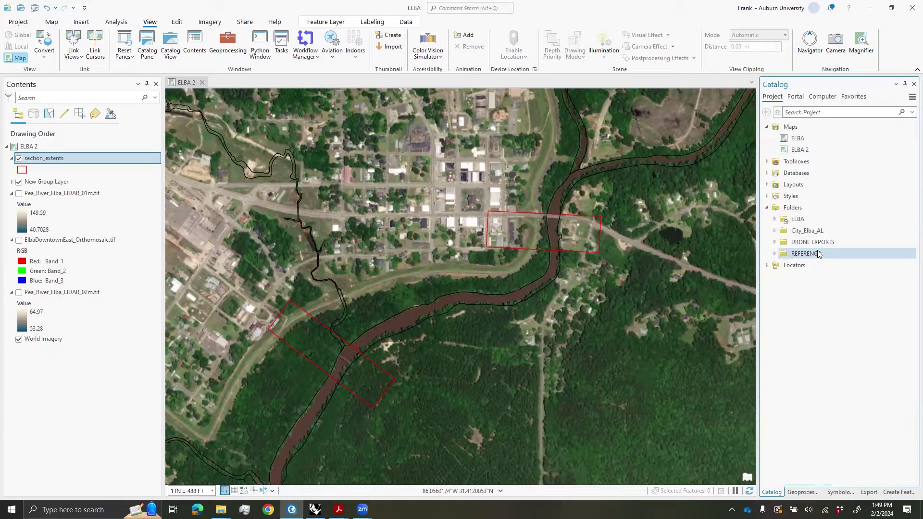
{"action": "left_click", "coordinate": [791, 207]}
{"action": "right_click", "coordinate": [794, 211]}
{"action": "left_click", "coordinate": [743, 211]}
{"action": "left_click", "coordinate": [212, 161]}
{"action": "left_click", "coordinate": [344, 139]}
{"action": "left_click", "coordinate": [674, 460]}
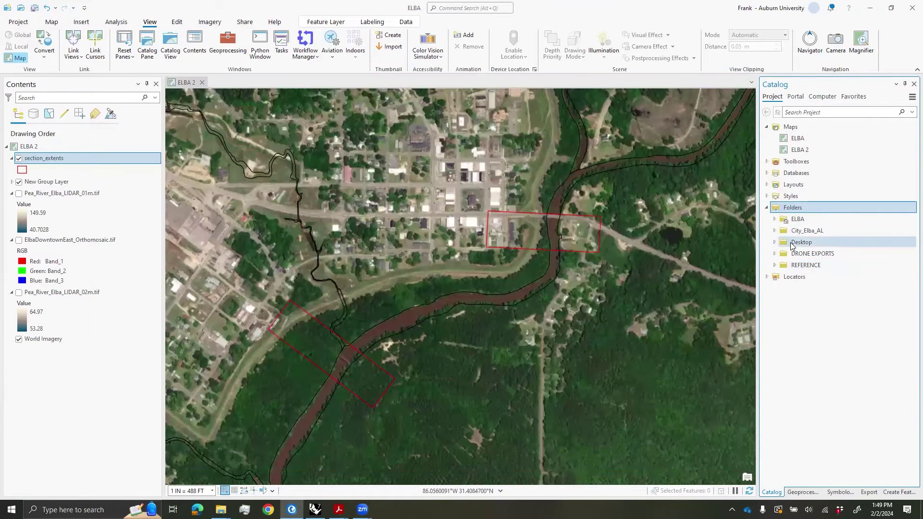
- Add the Point features of section_extents.dwg from the Desktop folder to the ELBA 2 map and inspect them over the upper rectangle
{"action": "left_click", "coordinate": [780, 243]}
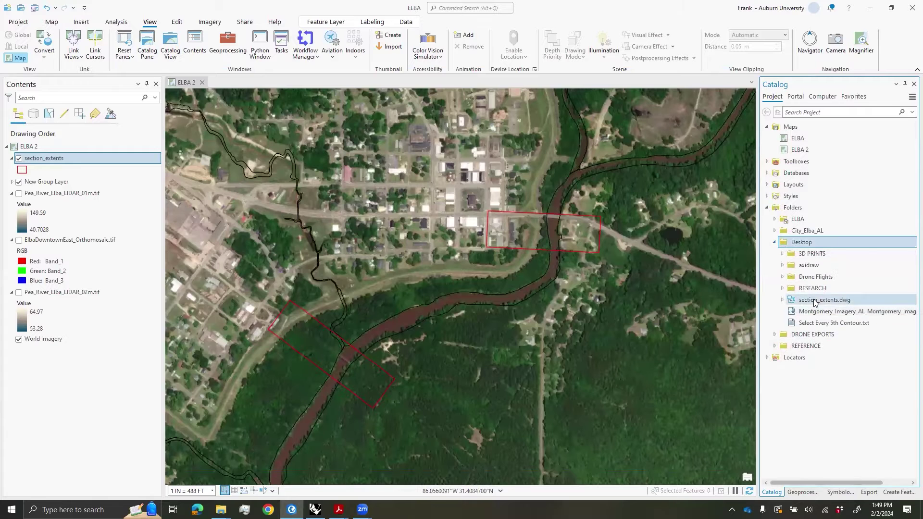
{"action": "left_click", "coordinate": [814, 301]}
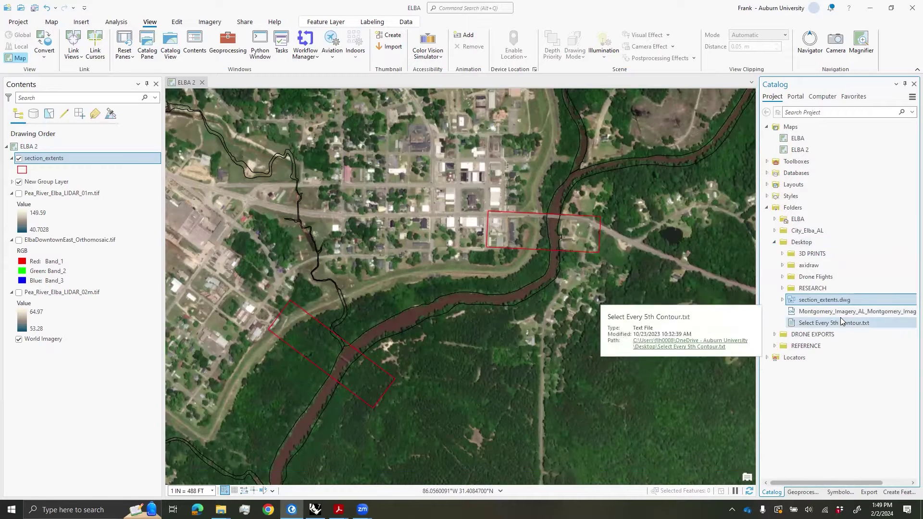
{"action": "left_click", "coordinate": [782, 301]}
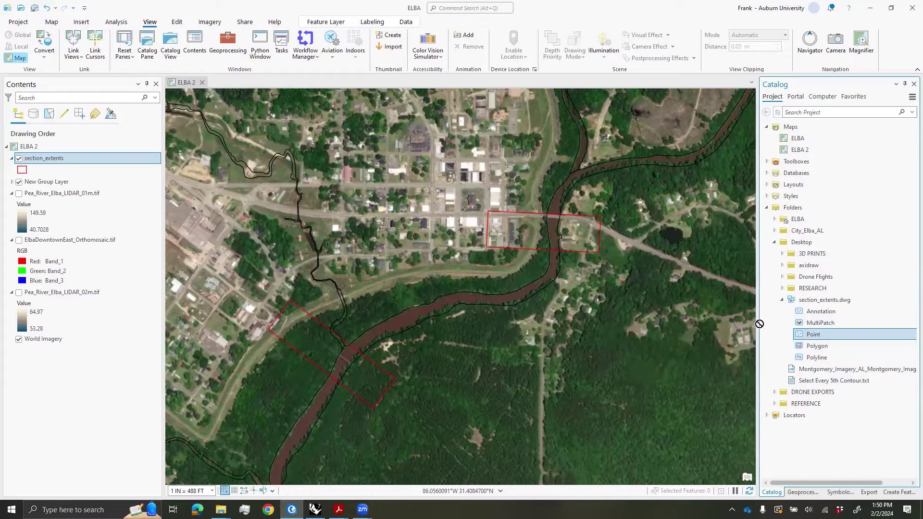
{"action": "left_click", "coordinate": [711, 313]}
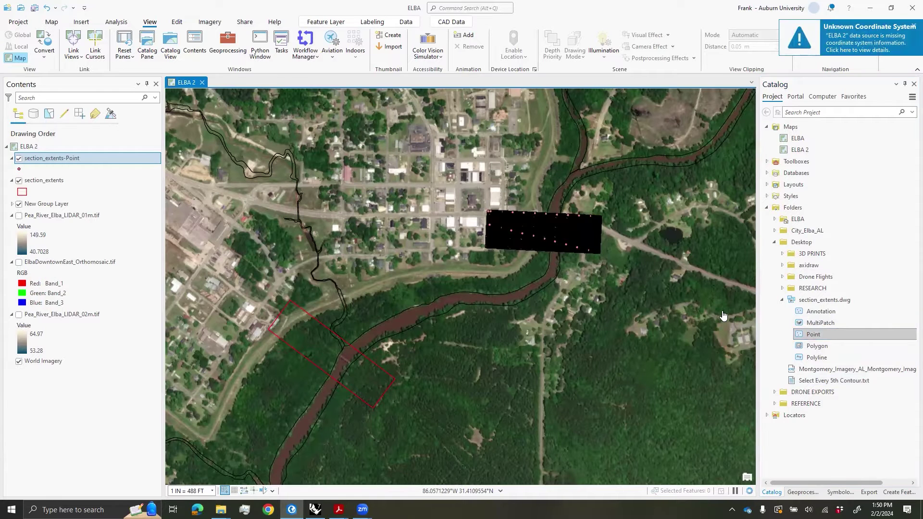
{"action": "scroll", "coordinate": [572, 221], "scroll_direction": "up", "scroll_amount": 6}
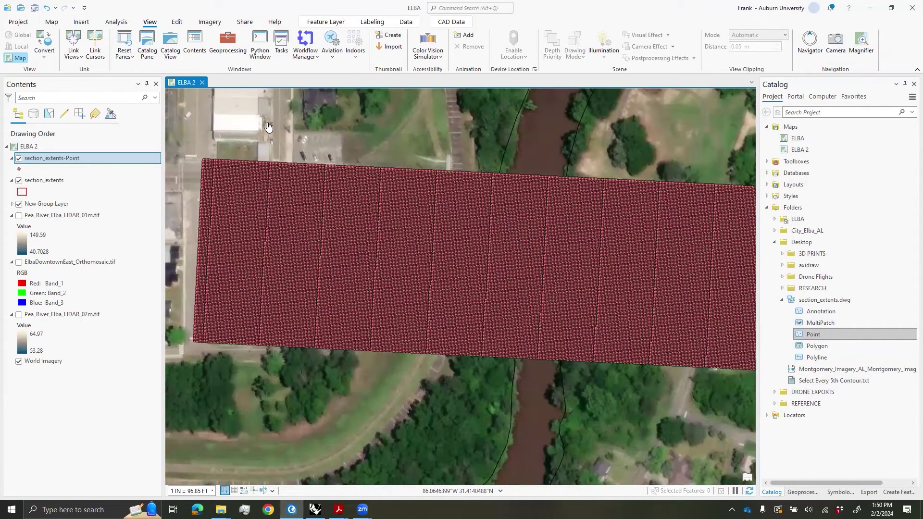
- Set up a feature export of the section_extents-Point layer with the output feature class named section_ELEVATION_POINTS
{"action": "right_click", "coordinate": [58, 158]}
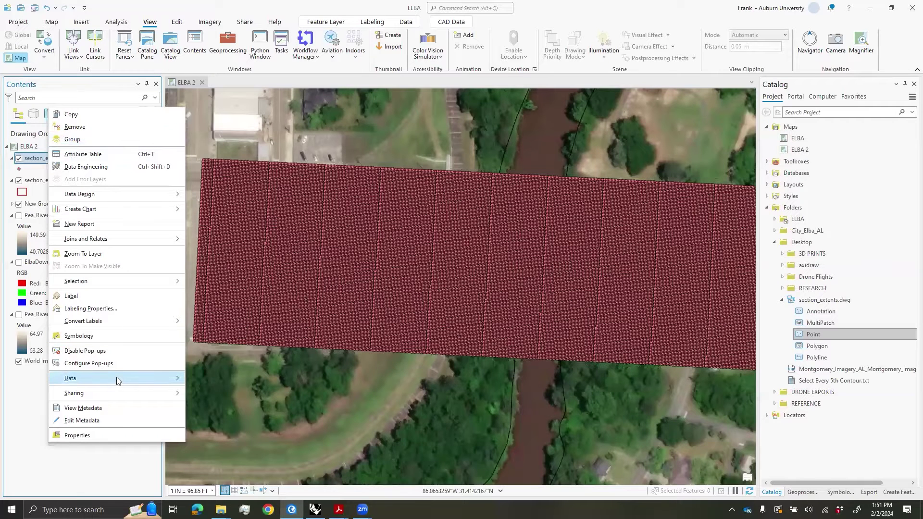
{"action": "mouse_move", "coordinate": [120, 379]}
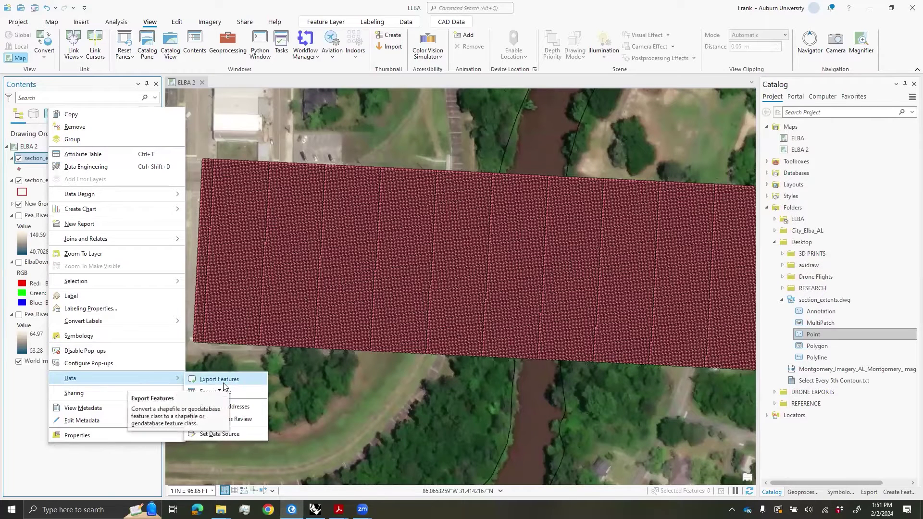
{"action": "left_click", "coordinate": [220, 380]}
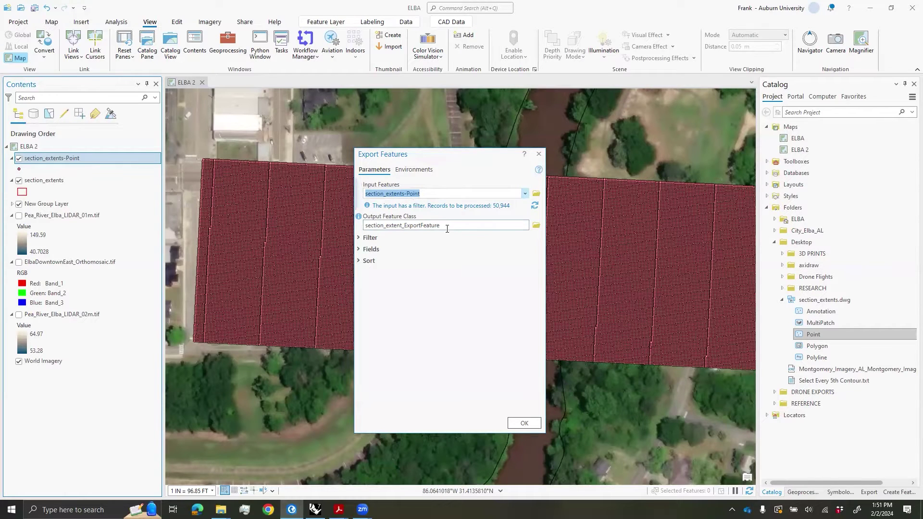
{"action": "left_click", "coordinate": [497, 230]}
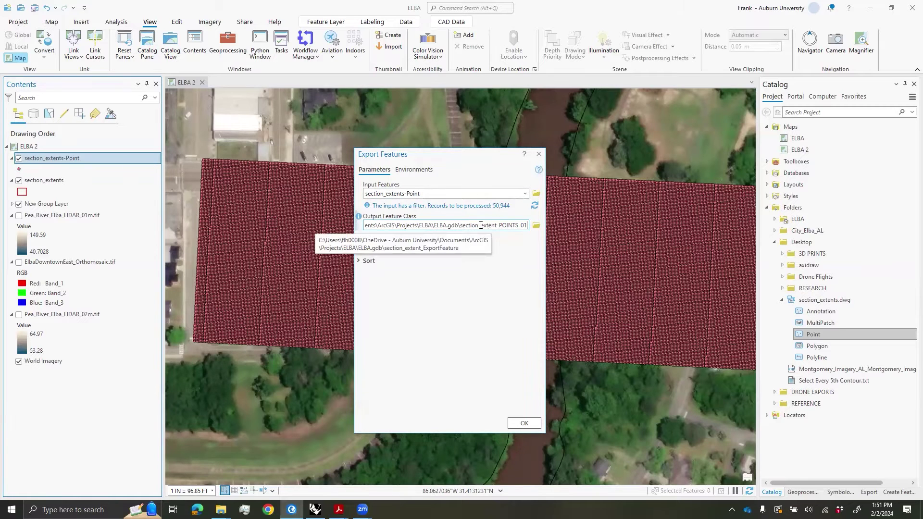
{"action": "left_click_drag", "start_coordinate": [481, 225], "coordinate": [496, 226]}
{"action": "type", "text": "ELEVATION"}
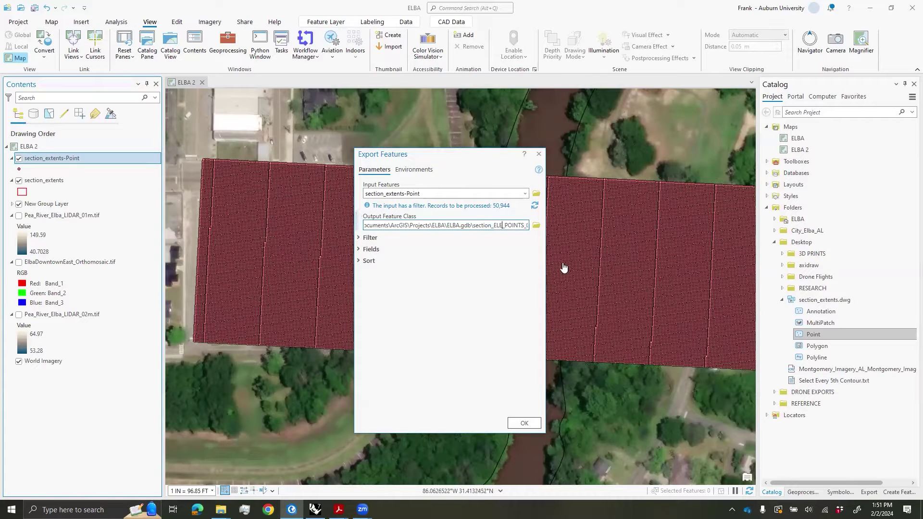
{"action": "left_click_drag", "start_coordinate": [523, 223], "coordinate": [543, 218]}
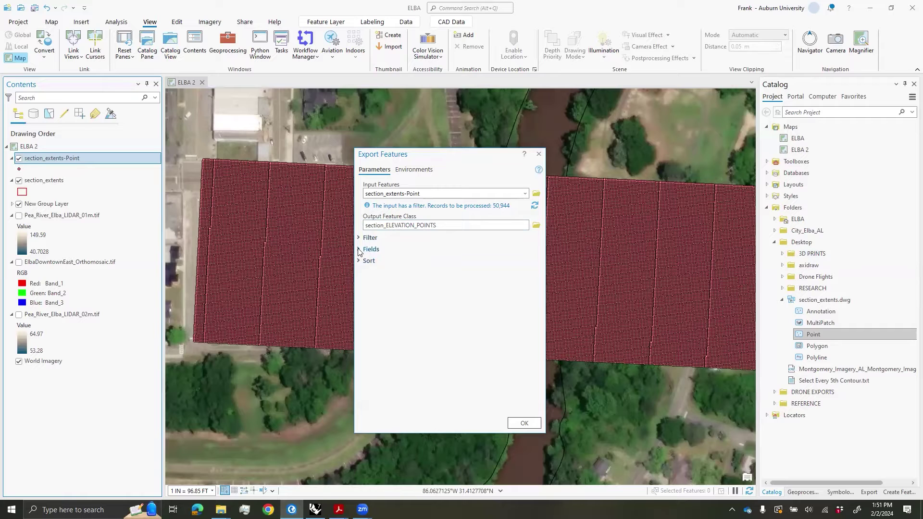
- Remove the Entity, Handle, Layer, LyrFrzn, LyrOn, Color and Linetype output fields from the export's field map
{"action": "left_click", "coordinate": [358, 250]}
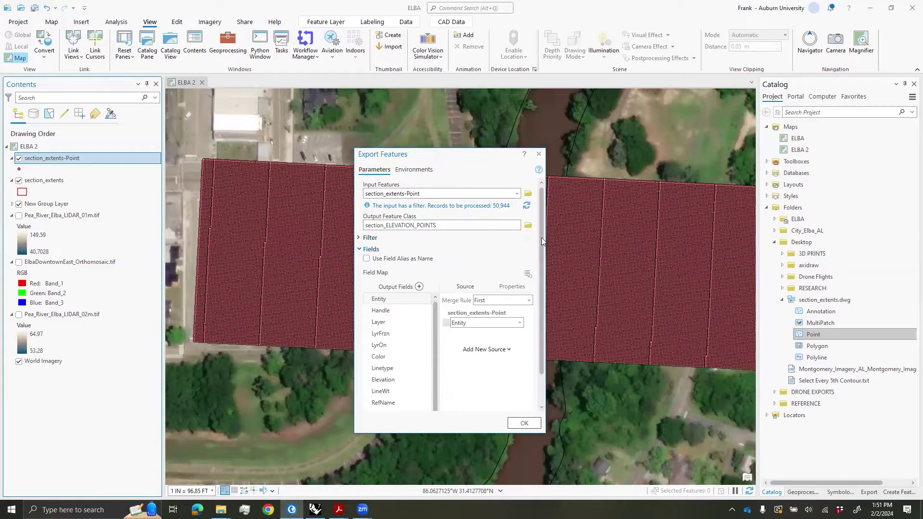
{"action": "left_click_drag", "start_coordinate": [542, 241], "coordinate": [615, 241]}
{"action": "scroll", "coordinate": [475, 277], "scroll_direction": "down", "scroll_amount": 1}
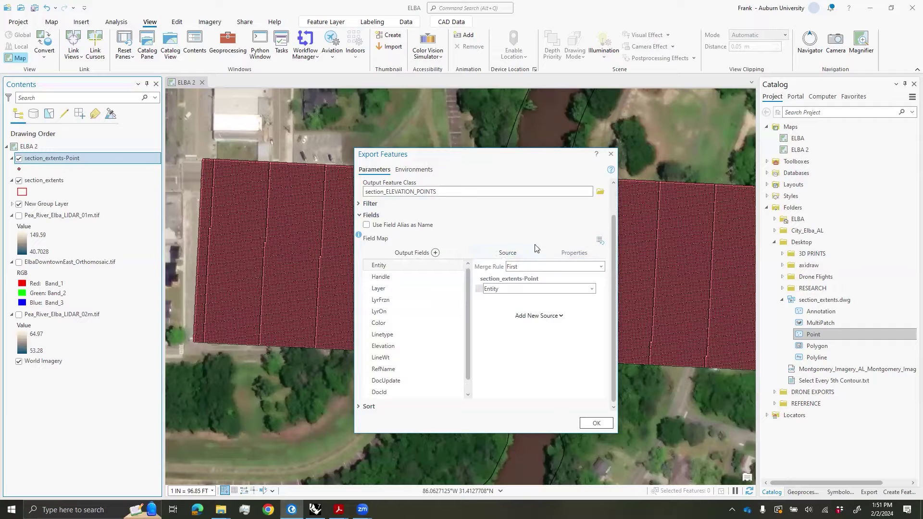
{"action": "left_click_drag", "start_coordinate": [476, 155], "coordinate": [414, 108]}
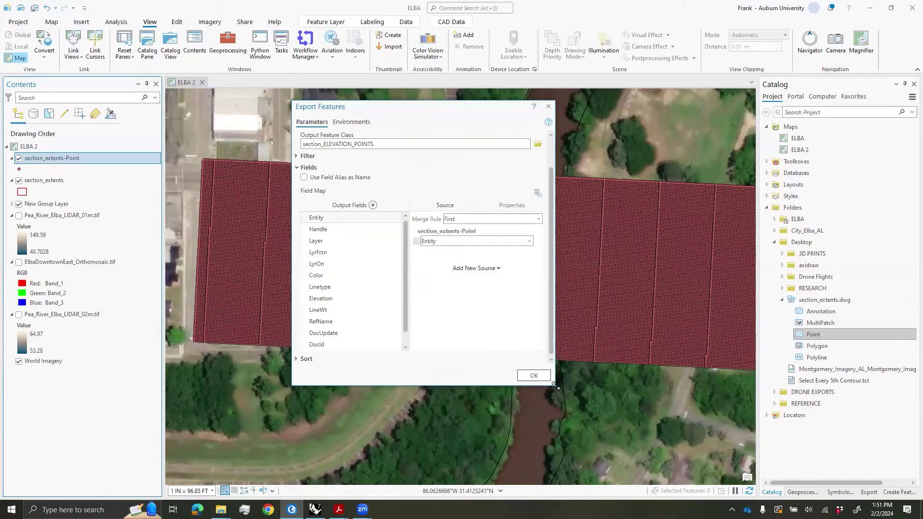
{"action": "left_click_drag", "start_coordinate": [555, 386], "coordinate": [658, 409]}
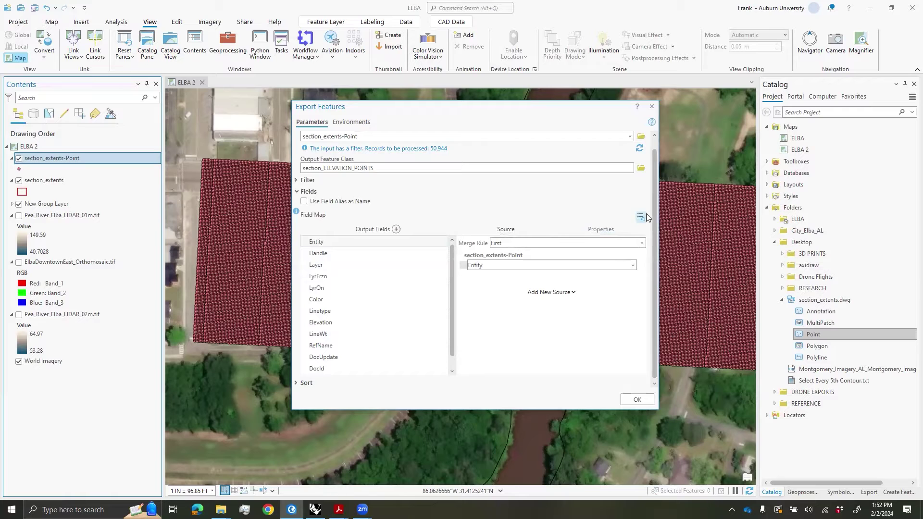
{"action": "left_click", "coordinate": [442, 241]}
{"action": "left_click", "coordinate": [451, 251]}
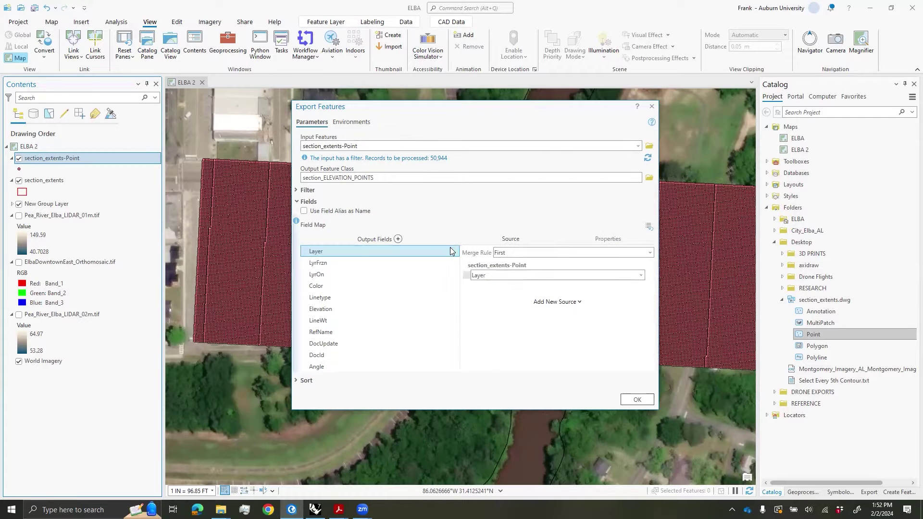
{"action": "left_click", "coordinate": [453, 251]}
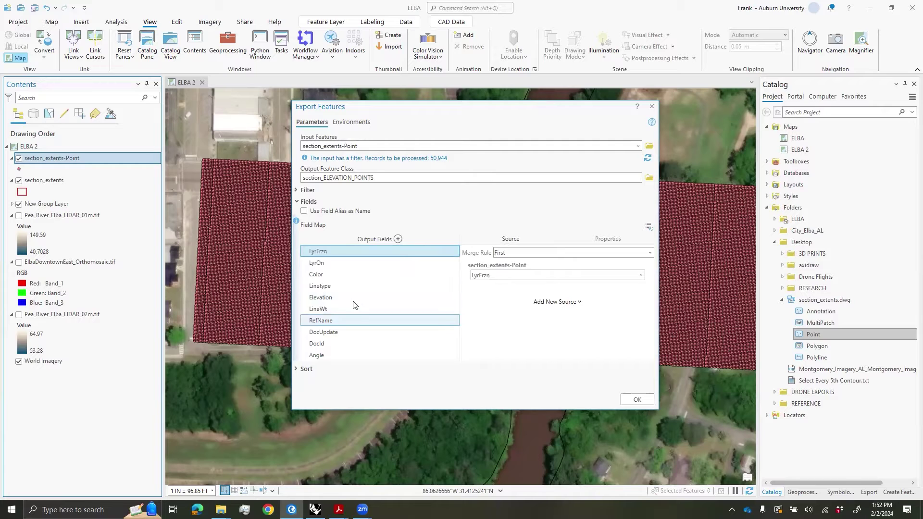
{"action": "left_click", "coordinate": [453, 252]}
{"action": "left_click", "coordinate": [453, 251]}
{"action": "left_click", "coordinate": [454, 252]}
{"action": "left_click", "coordinate": [453, 252]}
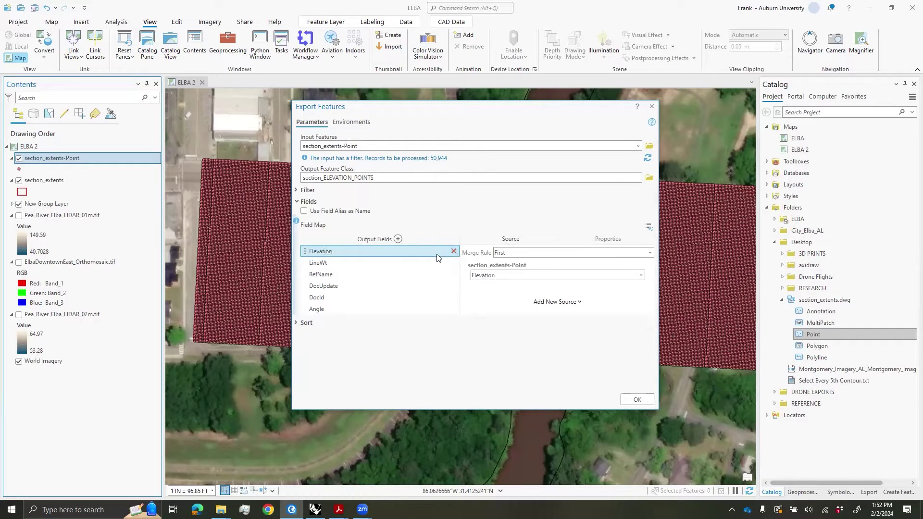
- Remove the LineWt, RefName, DocUpdate, DocId and Angle output fields, keeping only Elevation in the field map
{"action": "left_click", "coordinate": [404, 264]}
{"action": "left_click", "coordinate": [454, 263]}
{"action": "left_click", "coordinate": [454, 264]}
{"action": "left_click", "coordinate": [453, 264]}
{"action": "left_click", "coordinate": [454, 263]}
{"action": "left_click", "coordinate": [454, 264]}
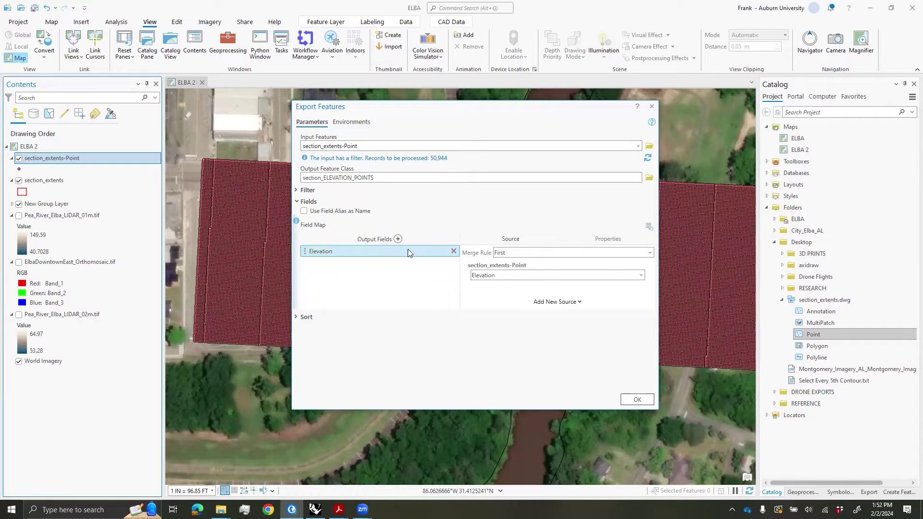
- Set the export's output coordinate system to Current Map [ELBA 2] and run the feature export
{"action": "left_click_drag", "start_coordinate": [438, 296], "coordinate": [473, 293]}
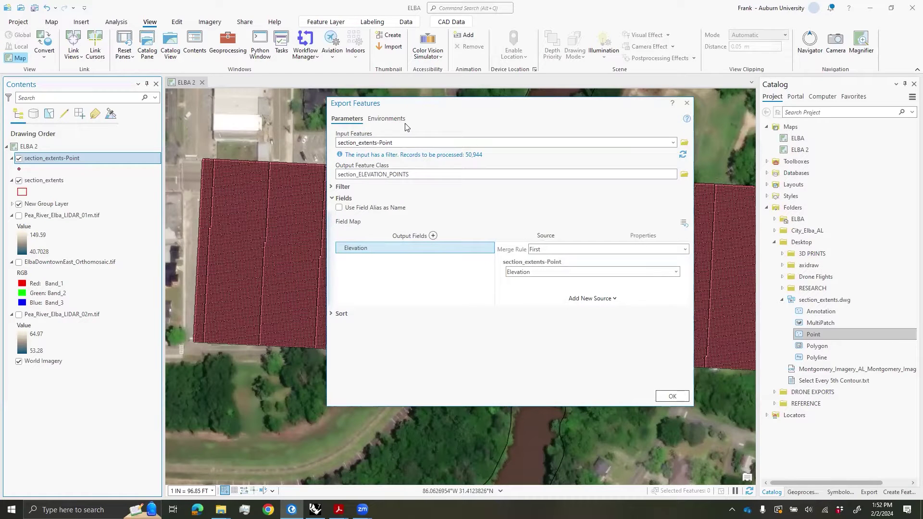
{"action": "left_click", "coordinate": [392, 121]}
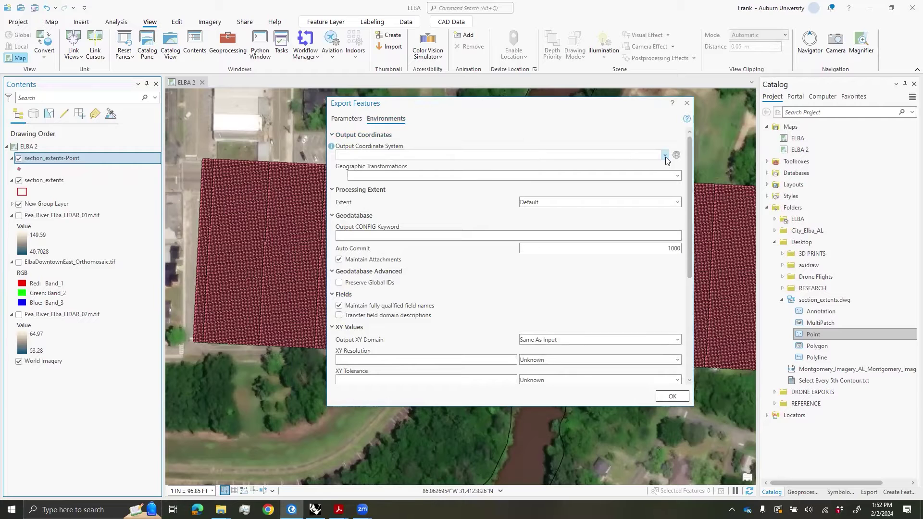
{"action": "left_click", "coordinate": [665, 155]}
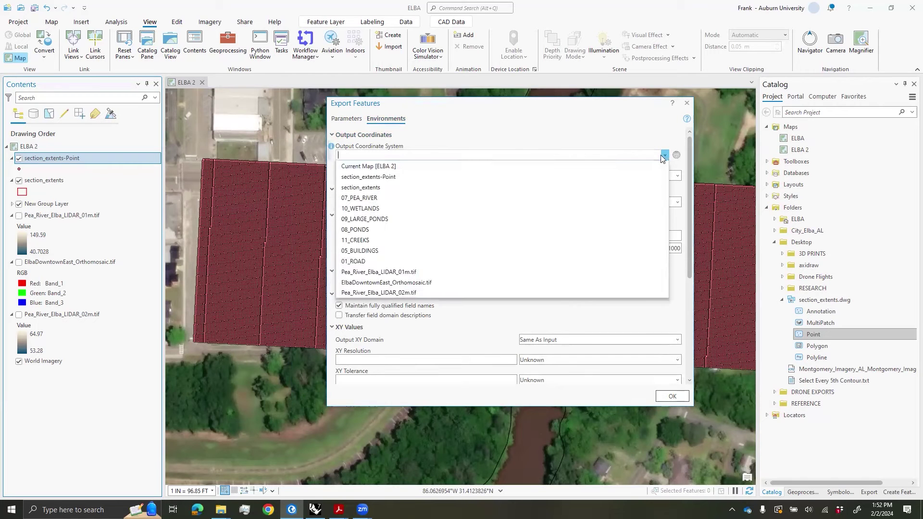
{"action": "left_click", "coordinate": [406, 166]}
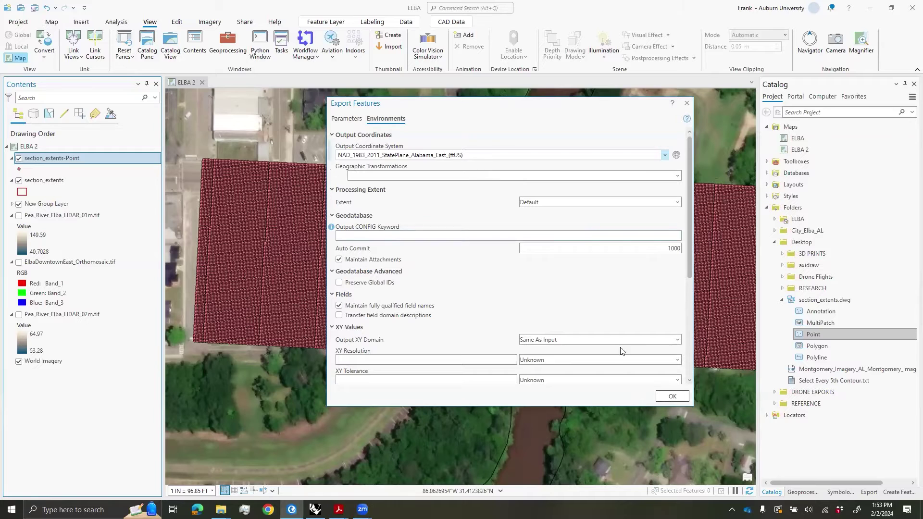
{"action": "left_click", "coordinate": [672, 396]}
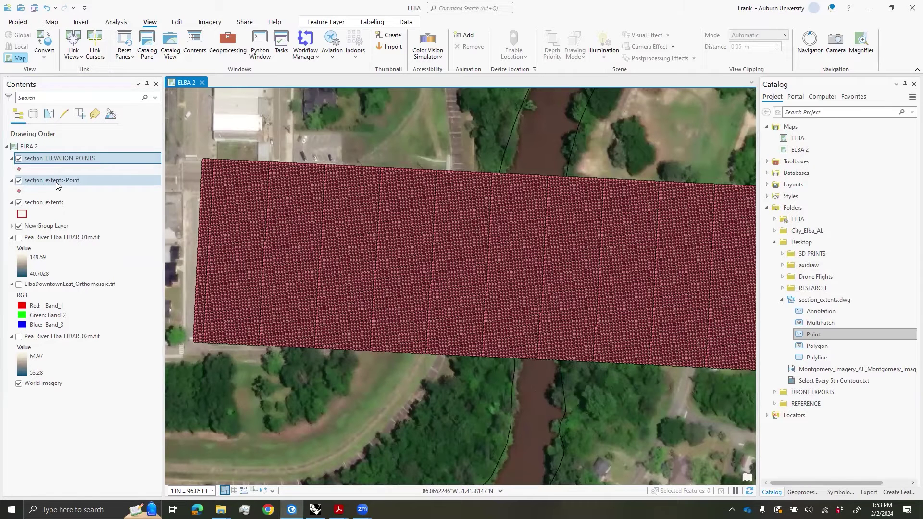
- Remove the section_extents-Point layer from the map and check the attribute table of section_ELEVATION_POINTS
{"action": "left_click", "coordinate": [55, 182]}
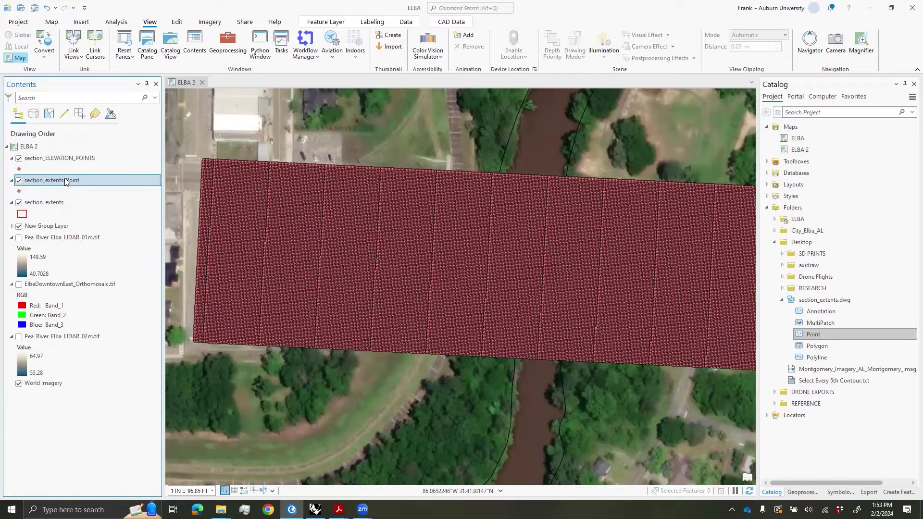
{"action": "key", "text": "Delete"}
{"action": "right_click", "coordinate": [95, 158]}
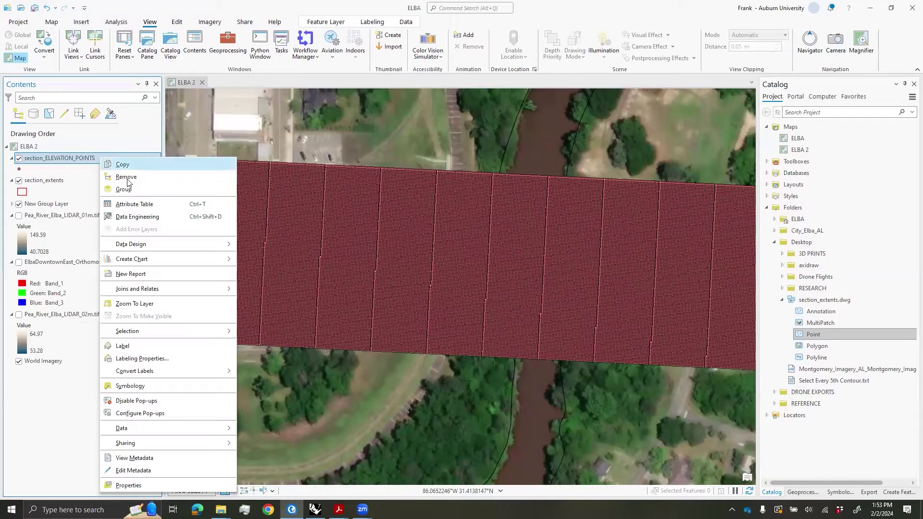
{"action": "left_click", "coordinate": [133, 204]}
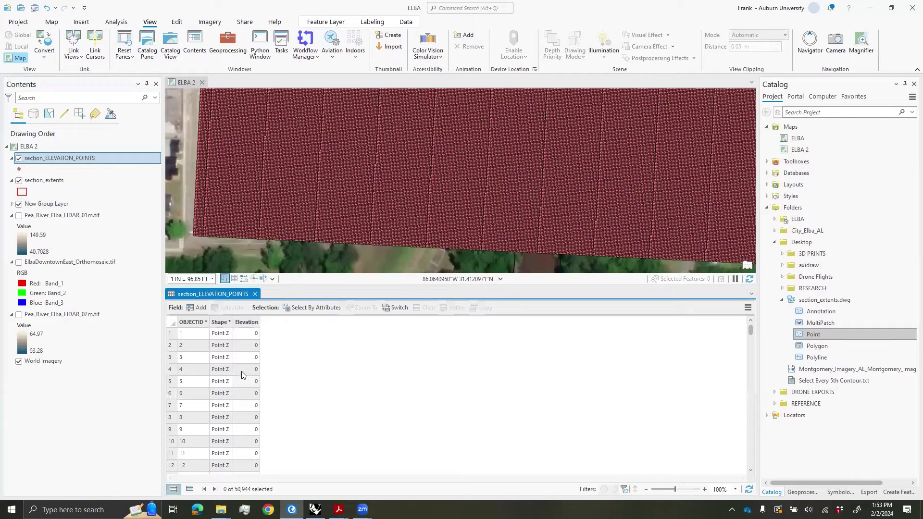
{"action": "left_click", "coordinate": [197, 333]}
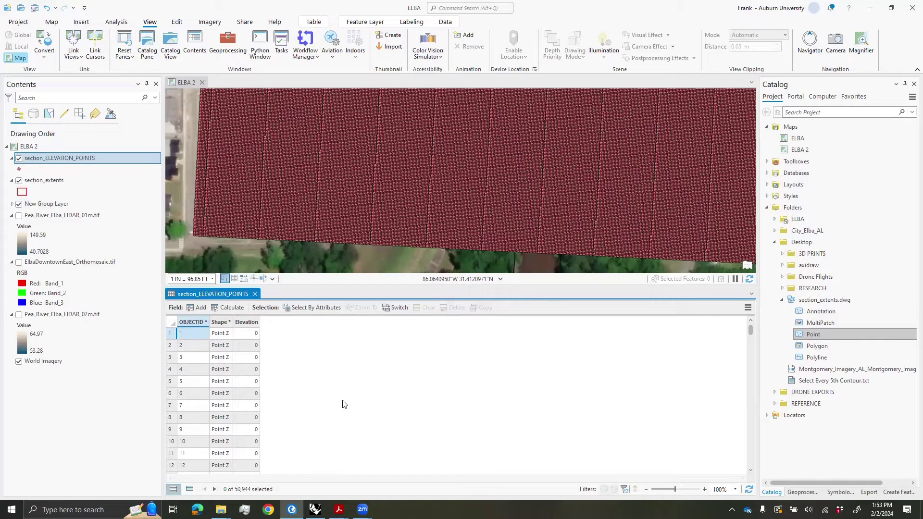
{"action": "left_click", "coordinate": [255, 294]}
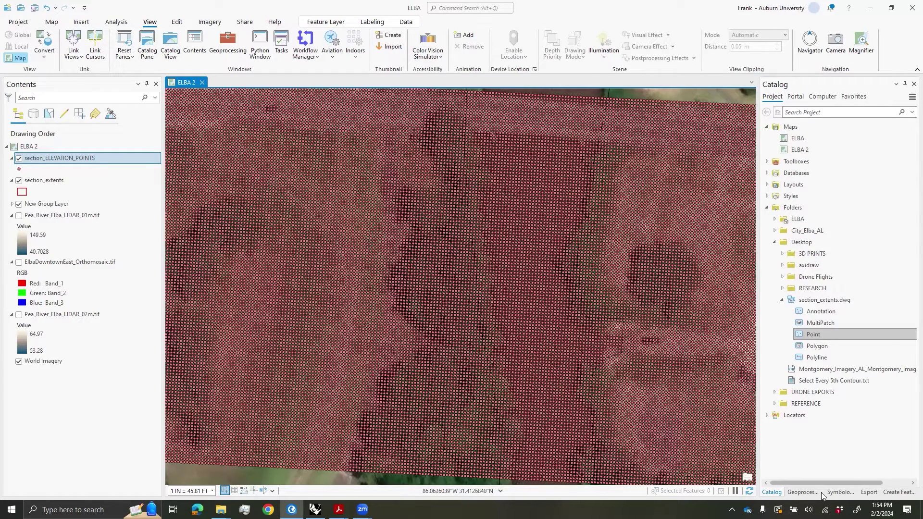
- Search the geoprocessing tools for ADD SURFACE INFORMATION and open the 3D Analyst tool of that name
{"action": "left_click", "coordinate": [803, 491]}
{"action": "left_click", "coordinate": [768, 98]}
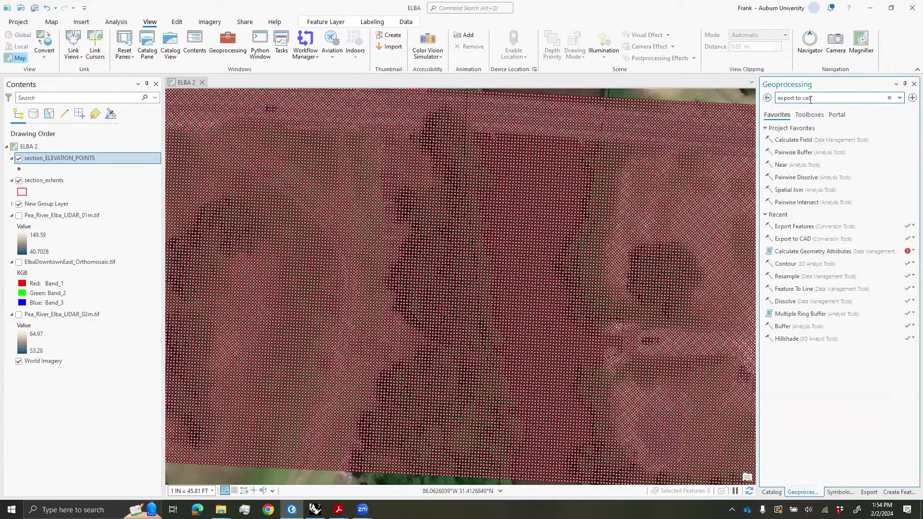
{"action": "type", "text": "ADD SURFAC"}
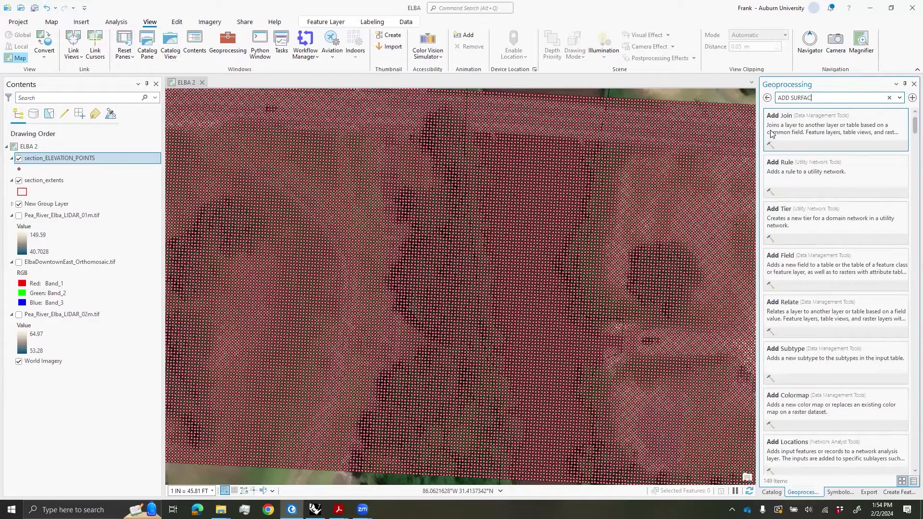
{"action": "type", "text": "E INFORMATION"}
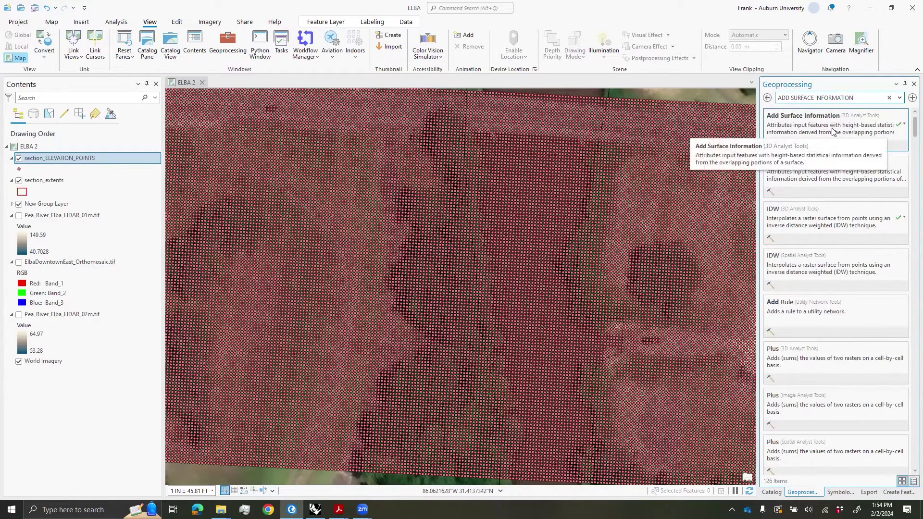
{"action": "left_click", "coordinate": [805, 130]}
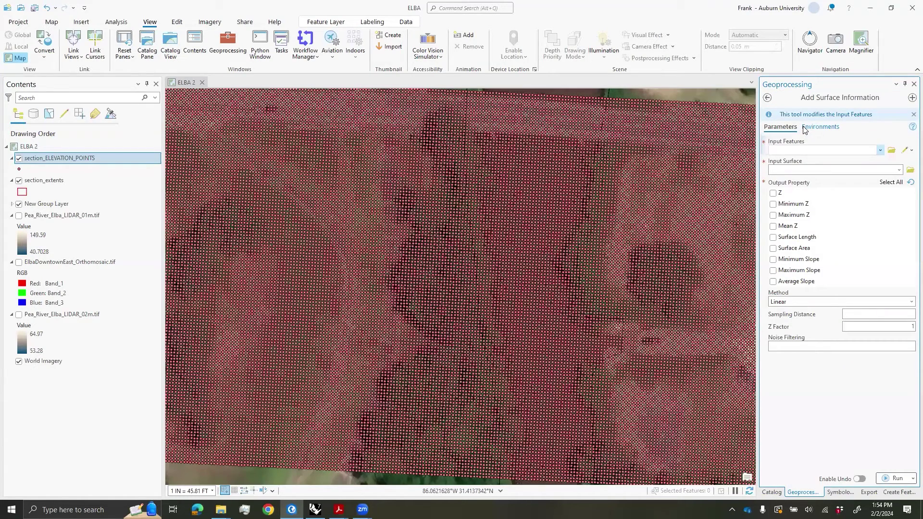
- Set section_ELEVATION_POINTS as the input features, Pea_River_Elba_LIDAR_01m.tif as the input surface and Z as the output property
{"action": "left_click", "coordinate": [880, 150]}
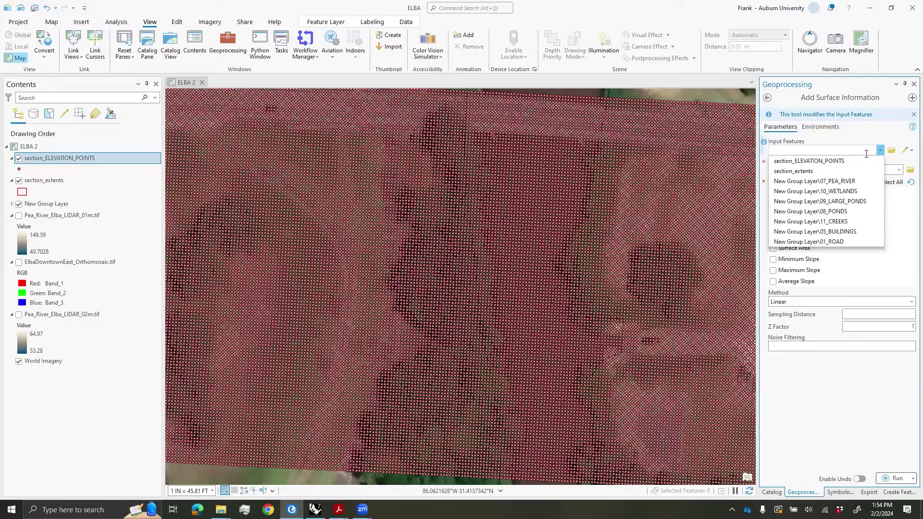
{"action": "left_click", "coordinate": [829, 163]}
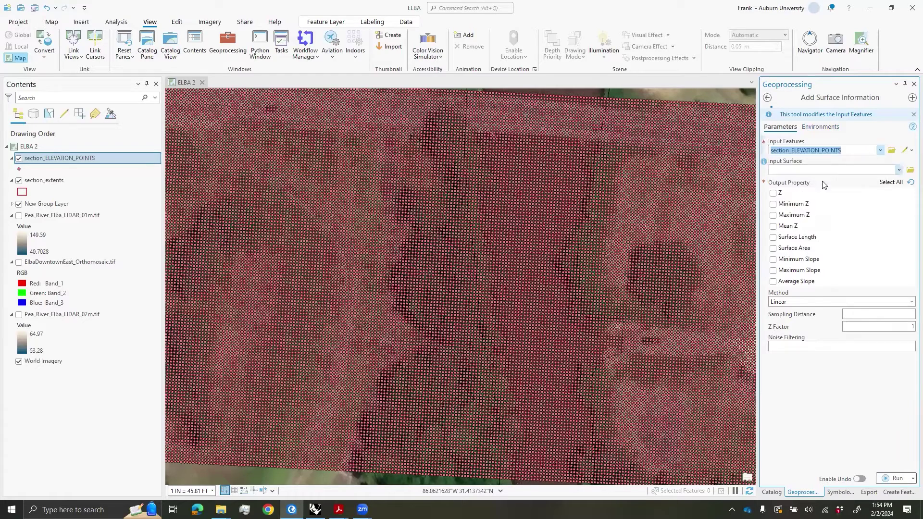
{"action": "left_click", "coordinate": [900, 171]}
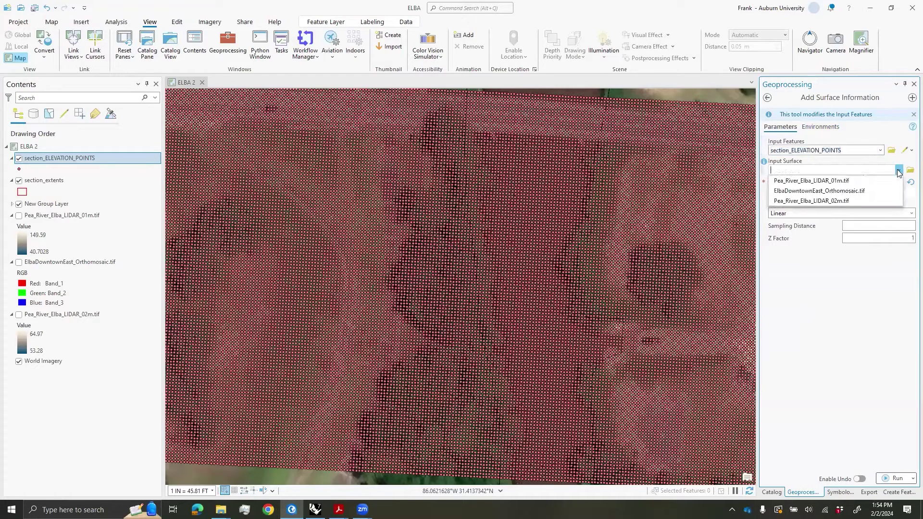
{"action": "left_click", "coordinate": [860, 179]}
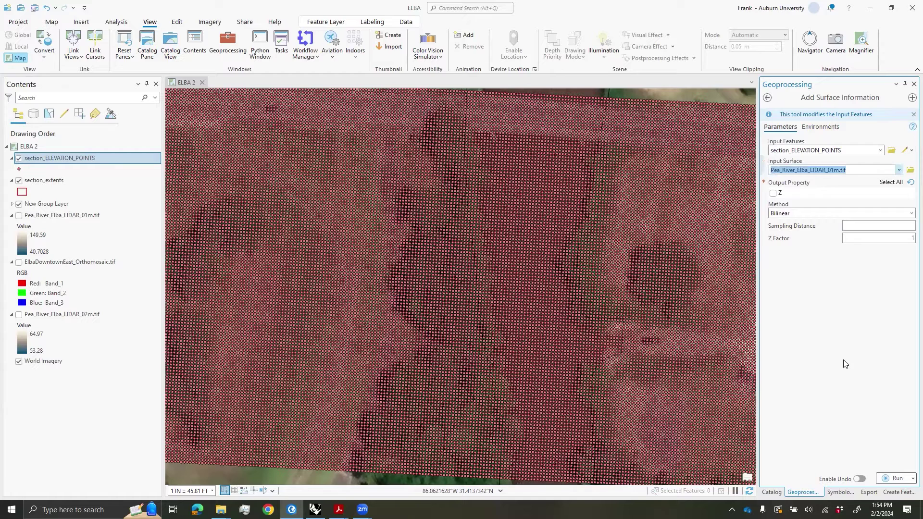
{"action": "left_click", "coordinate": [775, 194]}
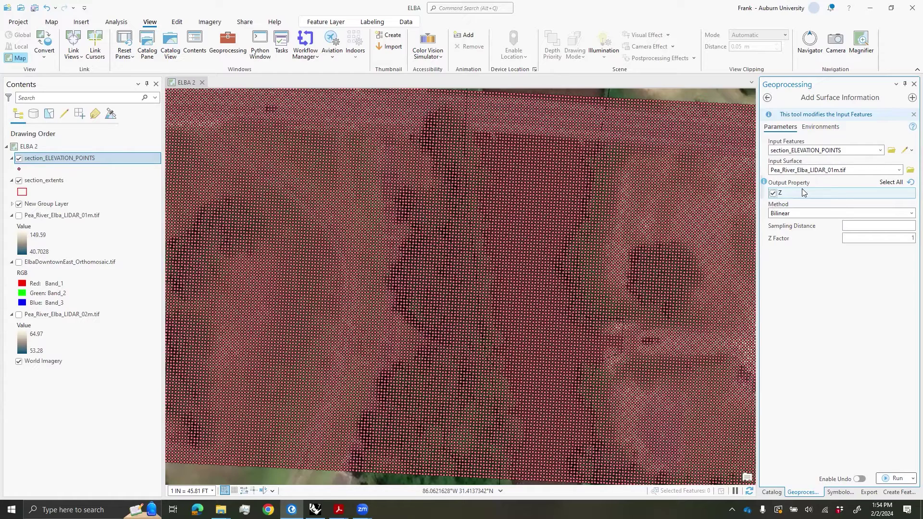
- Set the Z factor to 3.28084 and run the Add Surface Information tool
{"action": "double_click", "coordinate": [900, 238]}
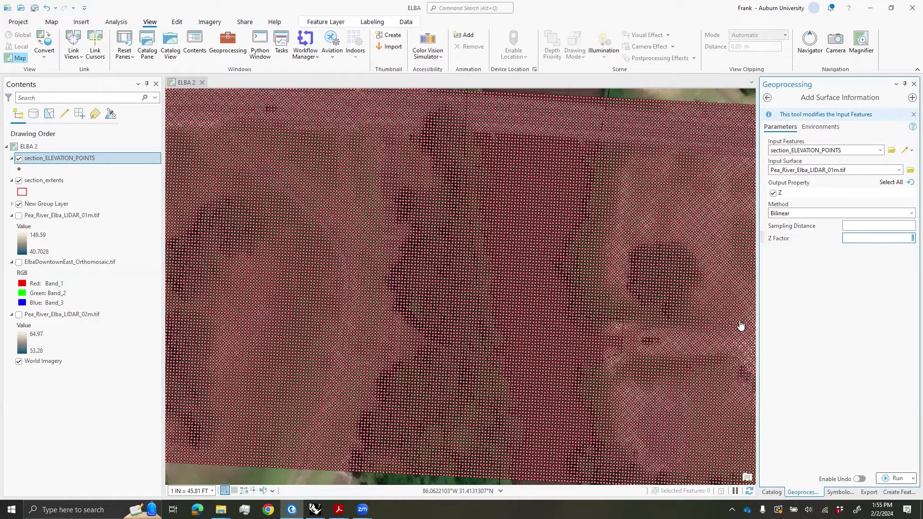
{"action": "type", "text": "3.28084"}
{"action": "left_click", "coordinate": [788, 265]}
{"action": "left_click", "coordinate": [895, 479]}
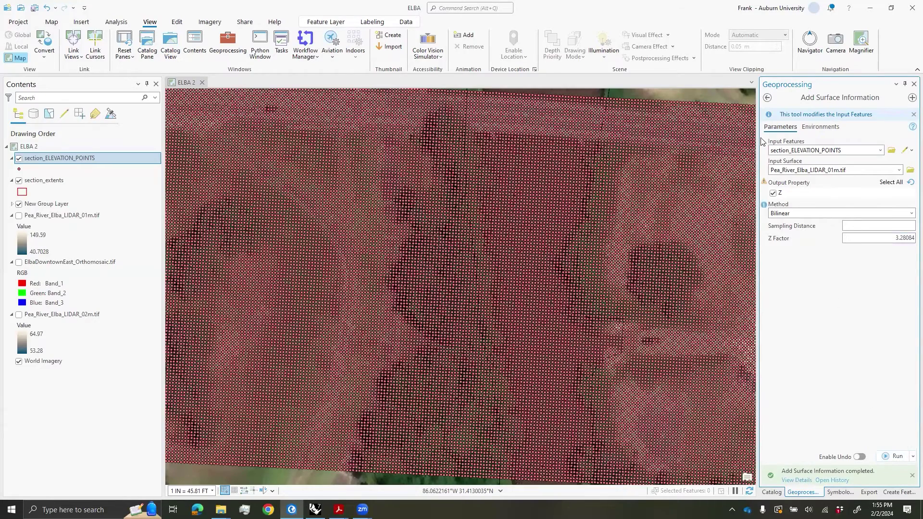
- Open the section_ELEVATION_POINTS attribute table, examine the Z values and select the Elevation column
{"action": "right_click", "coordinate": [63, 160]}
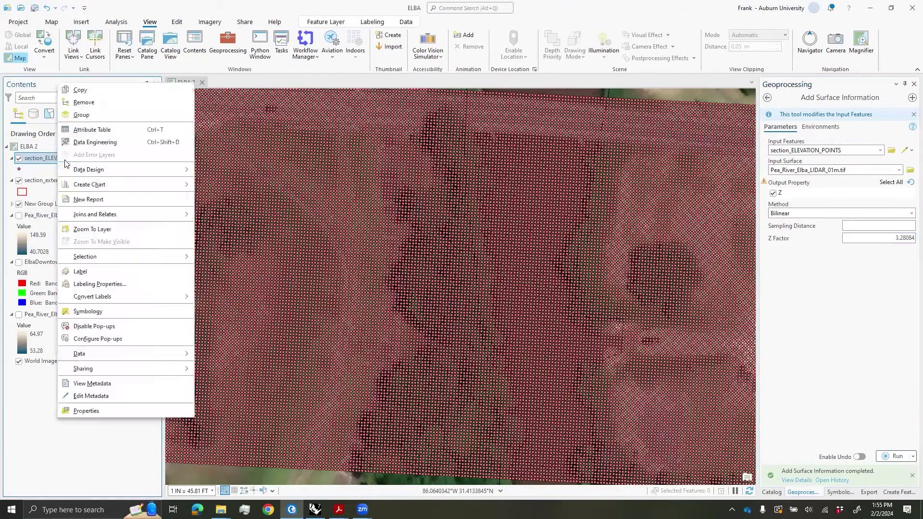
{"action": "left_click", "coordinate": [95, 128]}
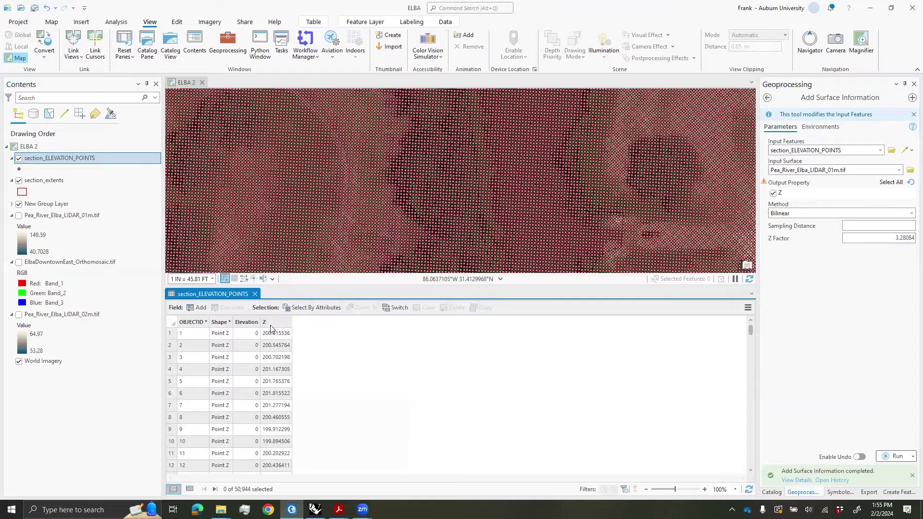
{"action": "scroll", "coordinate": [277, 380], "scroll_direction": "down", "scroll_amount": 9}
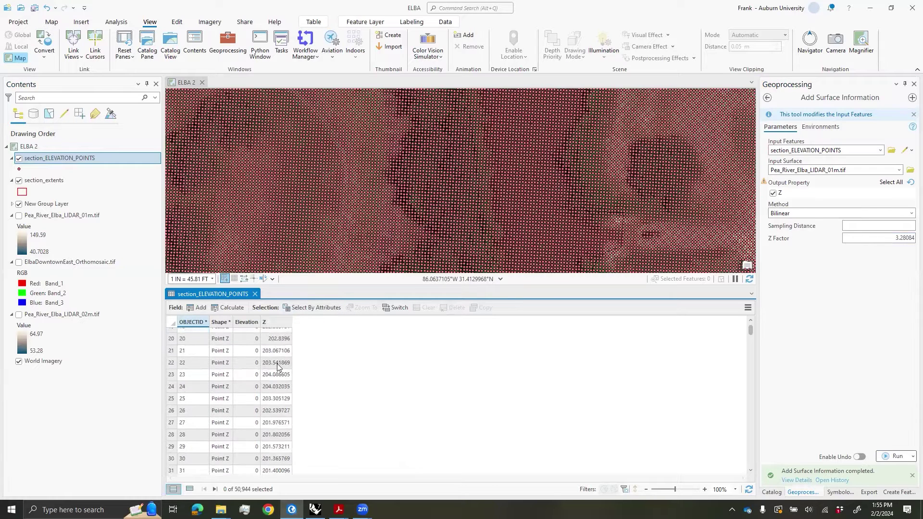
{"action": "scroll", "coordinate": [298, 391], "scroll_direction": "down", "scroll_amount": 1}
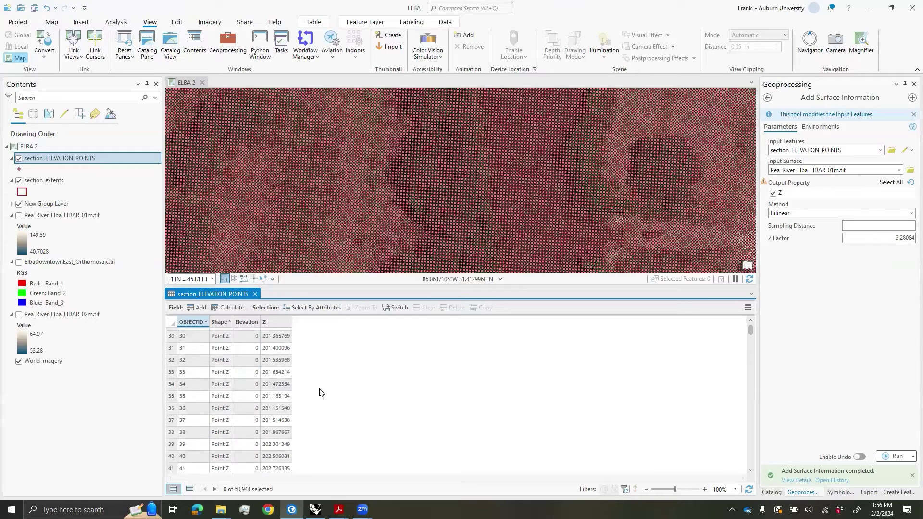
{"action": "scroll", "coordinate": [283, 389], "scroll_direction": "up", "scroll_amount": 10}
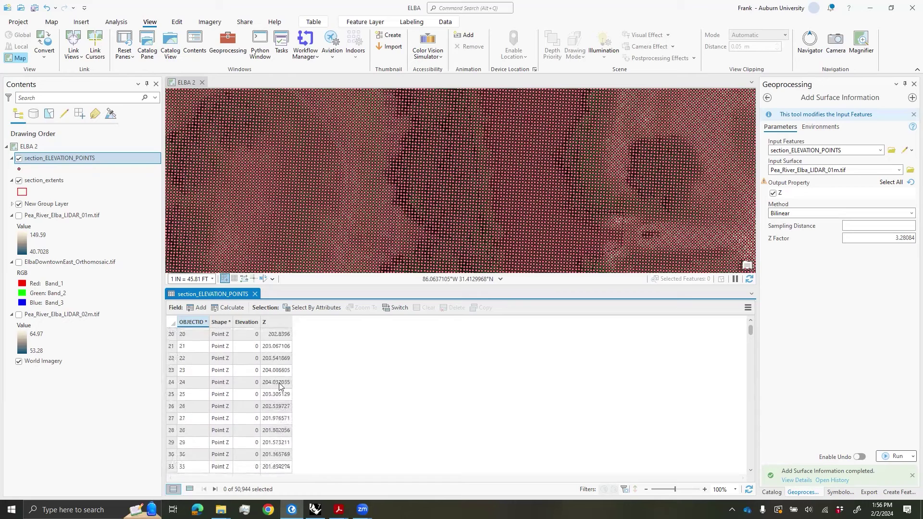
{"action": "left_click_drag", "start_coordinate": [260, 321], "coordinate": [262, 322]}
{"action": "left_click", "coordinate": [247, 322]}
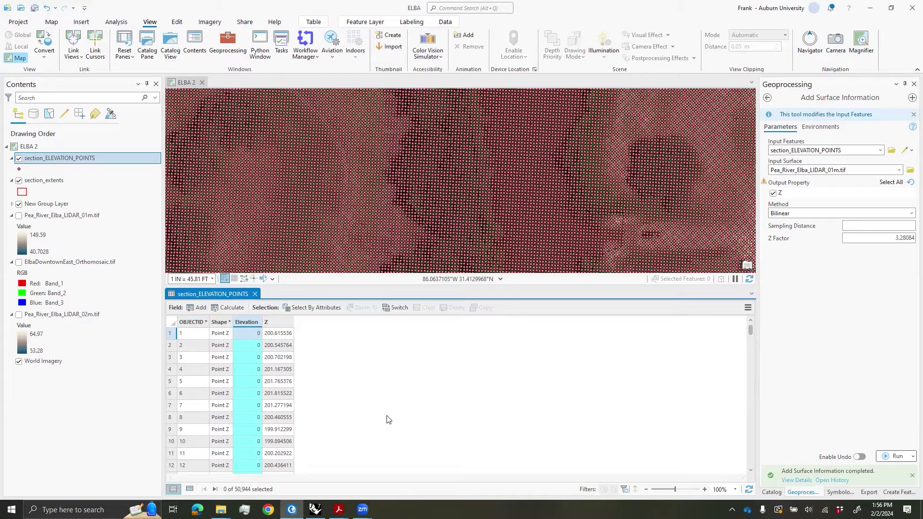
- Calculate the Elevation field of section_ELEVATION_POINTS with the Python 3 expression !Z!
{"action": "left_click", "coordinate": [277, 334]}
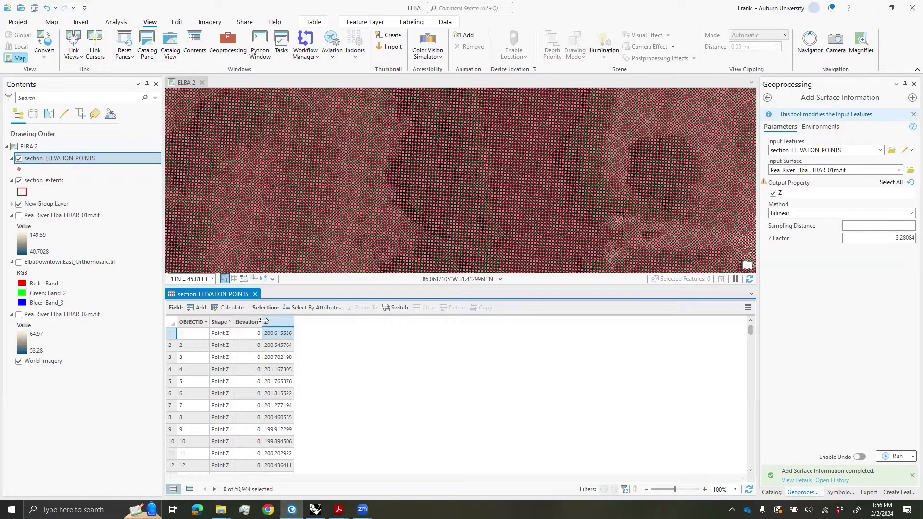
{"action": "left_click", "coordinate": [246, 322]}
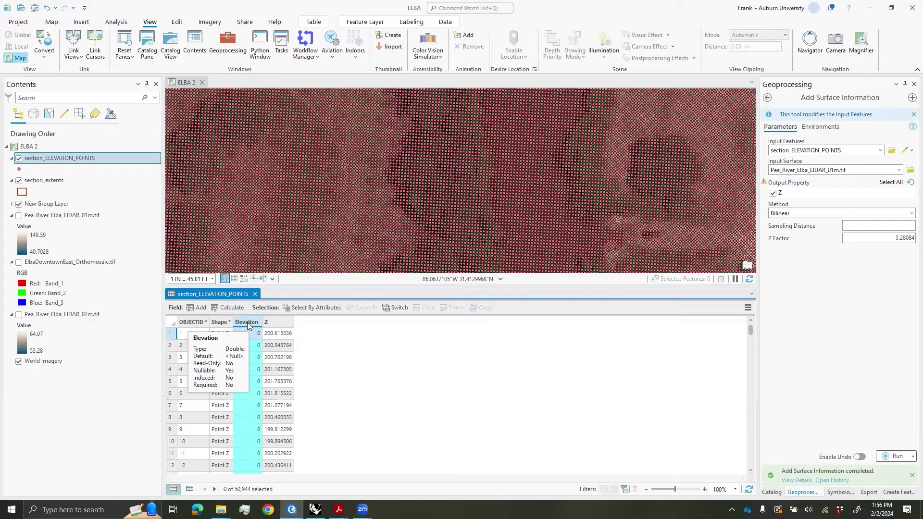
{"action": "right_click", "coordinate": [246, 323]}
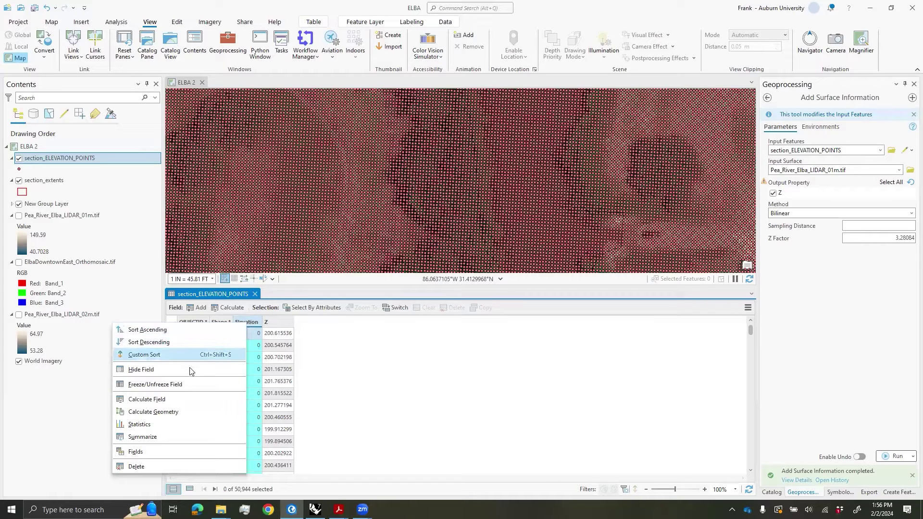
{"action": "left_click", "coordinate": [181, 400]}
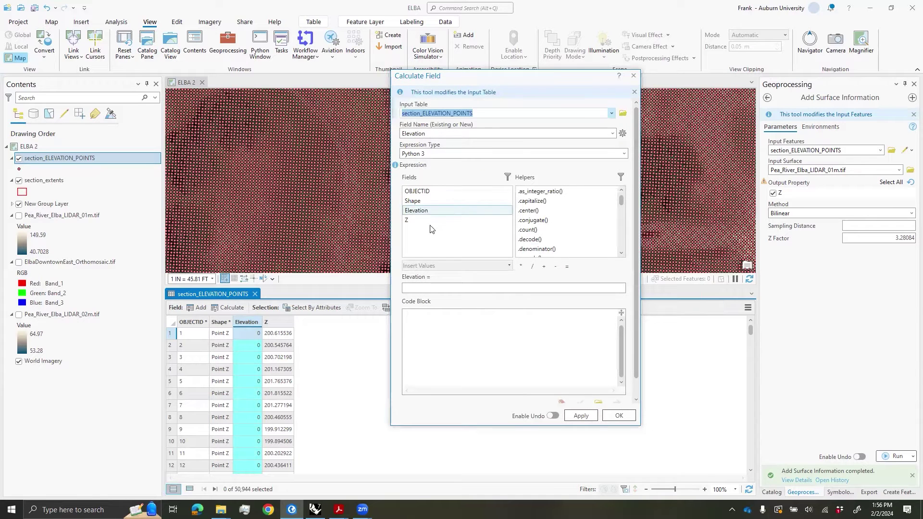
{"action": "left_click", "coordinate": [414, 290]}
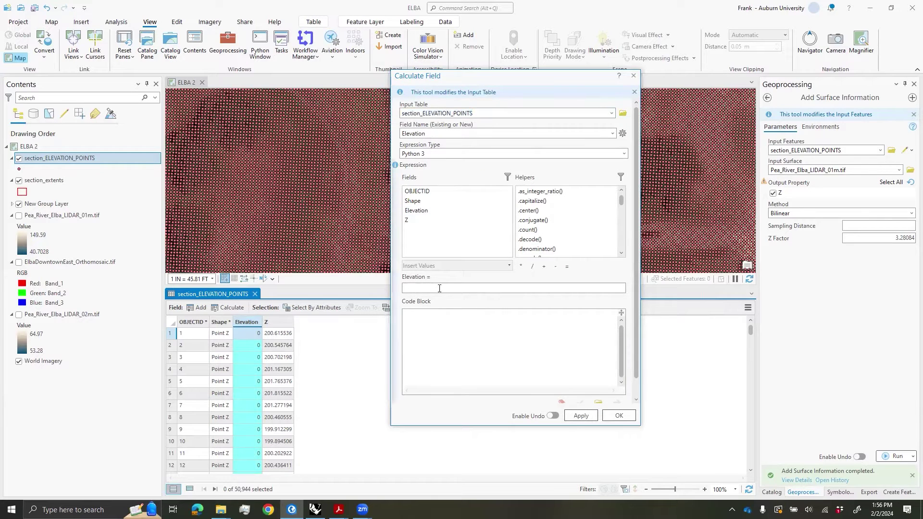
{"action": "double_click", "coordinate": [418, 221]}
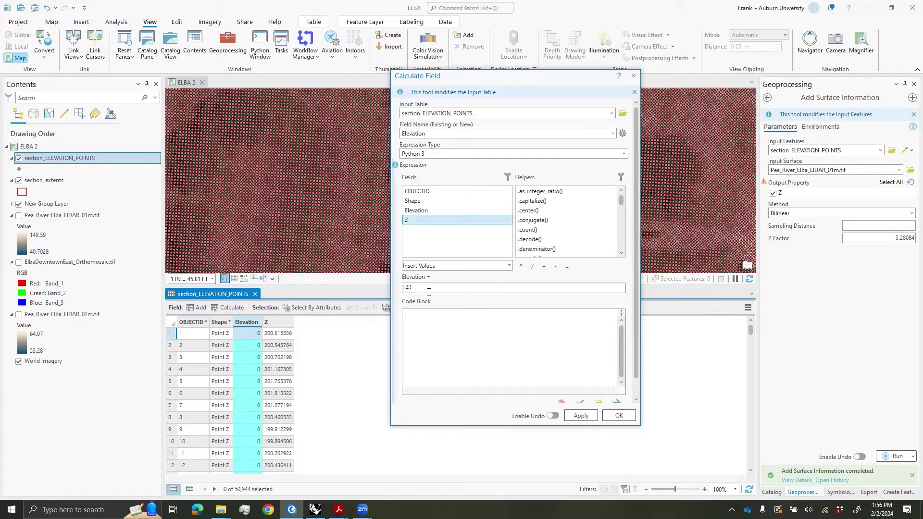
{"action": "left_click", "coordinate": [614, 415]}
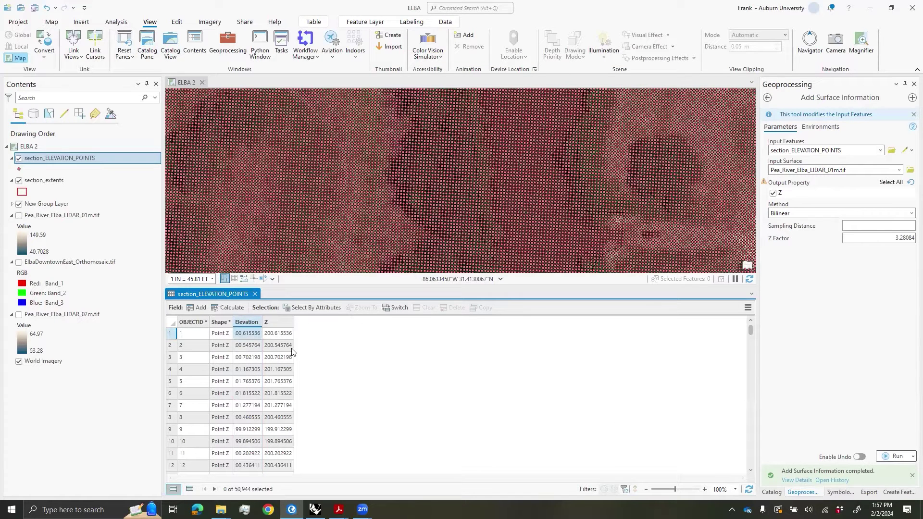
- Widen the Elevation column to show its full values and close the attribute table
{"action": "left_click_drag", "start_coordinate": [262, 322], "coordinate": [270, 322]}
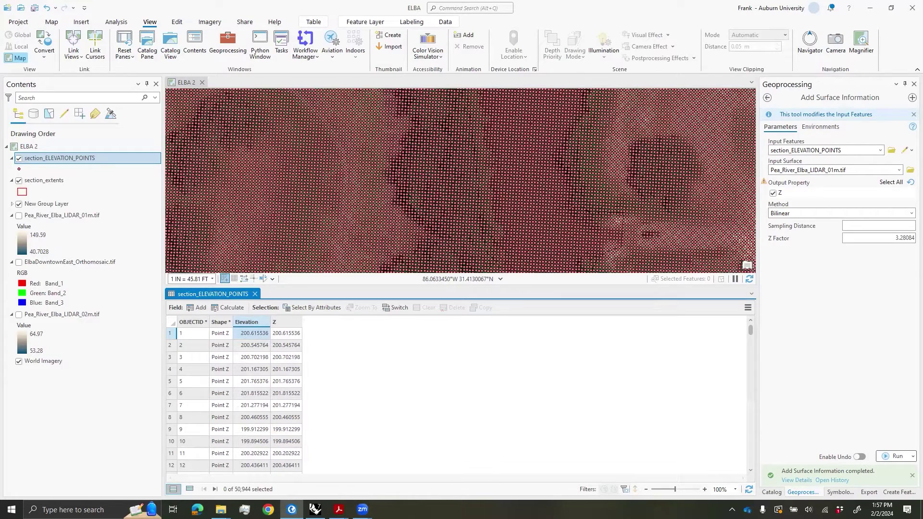
{"action": "left_click", "coordinate": [255, 294]}
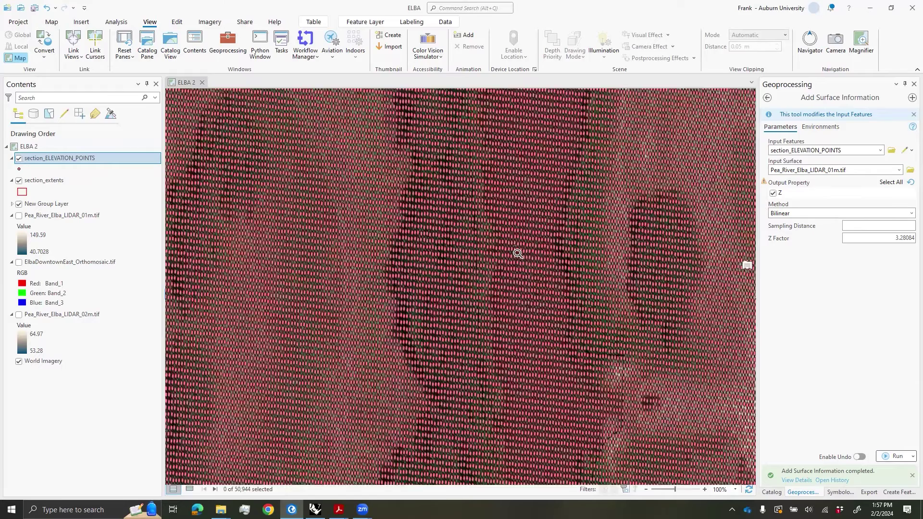
{"action": "scroll", "coordinate": [517, 254], "scroll_direction": "down", "scroll_amount": 2}
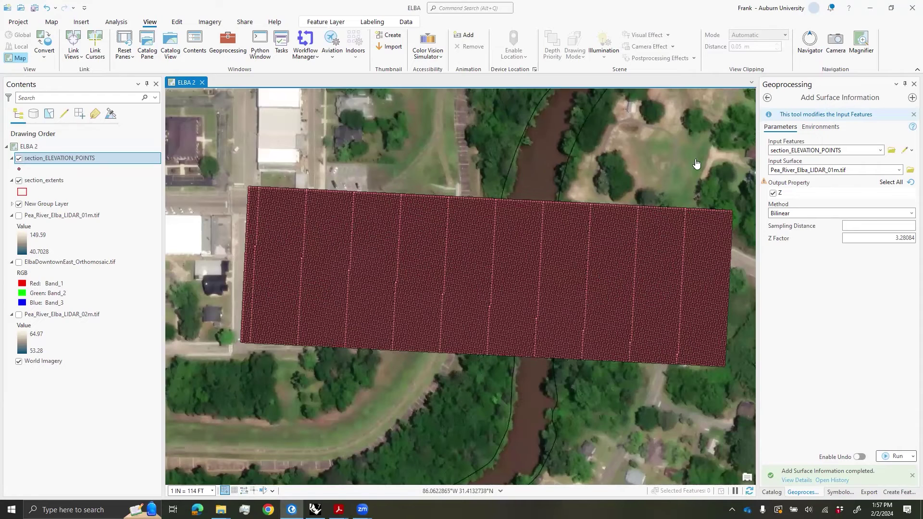
- Open the Export to CAD tool from the recent geoprocessing tools with section_ELEVATION_POINTS as the input features
{"action": "left_click", "coordinate": [767, 98]}
{"action": "left_click", "coordinate": [768, 99]}
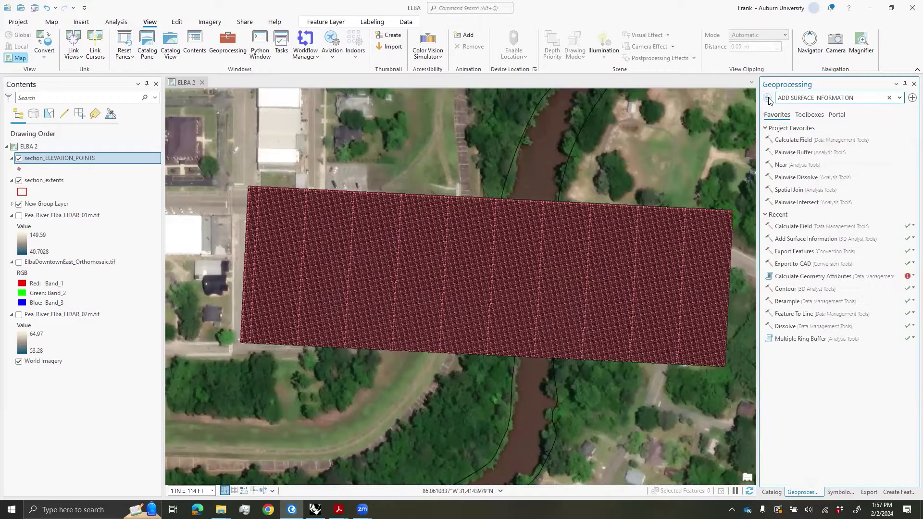
{"action": "left_click", "coordinate": [806, 268]}
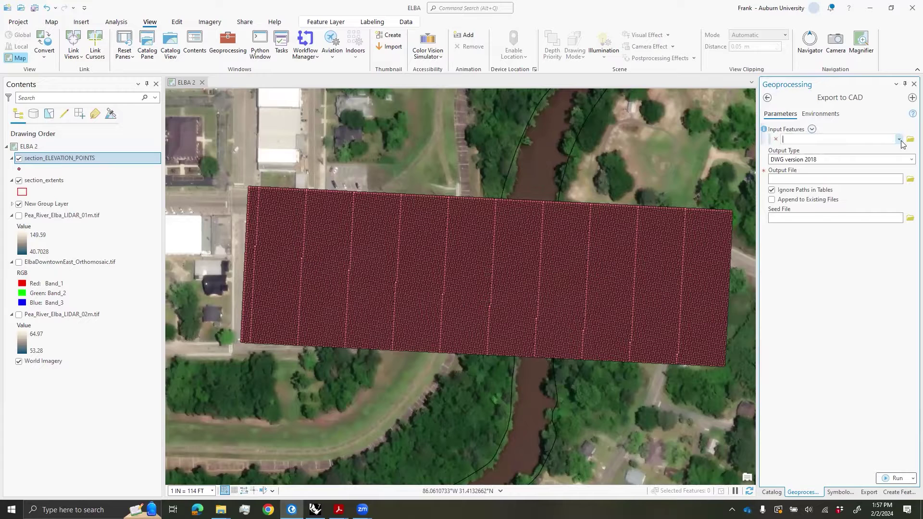
{"action": "left_click", "coordinate": [900, 140]}
{"action": "left_click", "coordinate": [863, 150]}
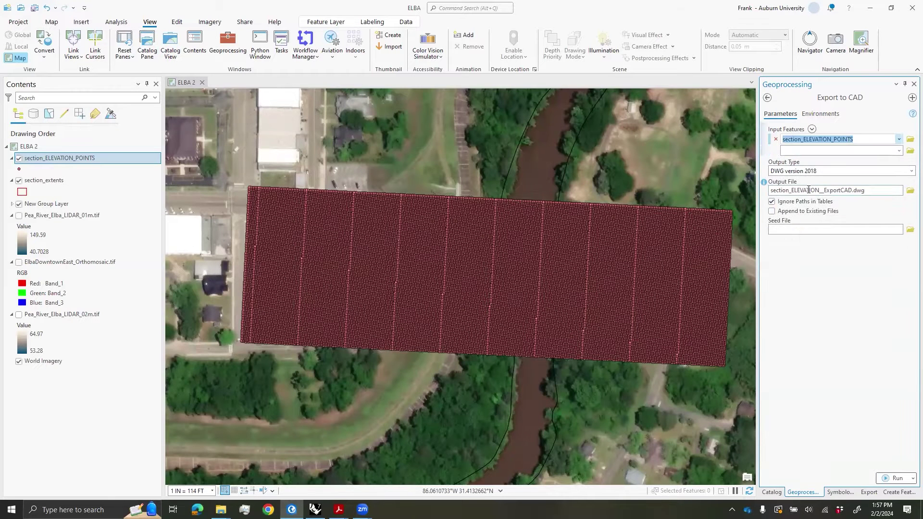
- Set the export's output file to the existing section_extents.dwg on the Desktop and accept overwriting it
{"action": "left_click", "coordinate": [910, 191]}
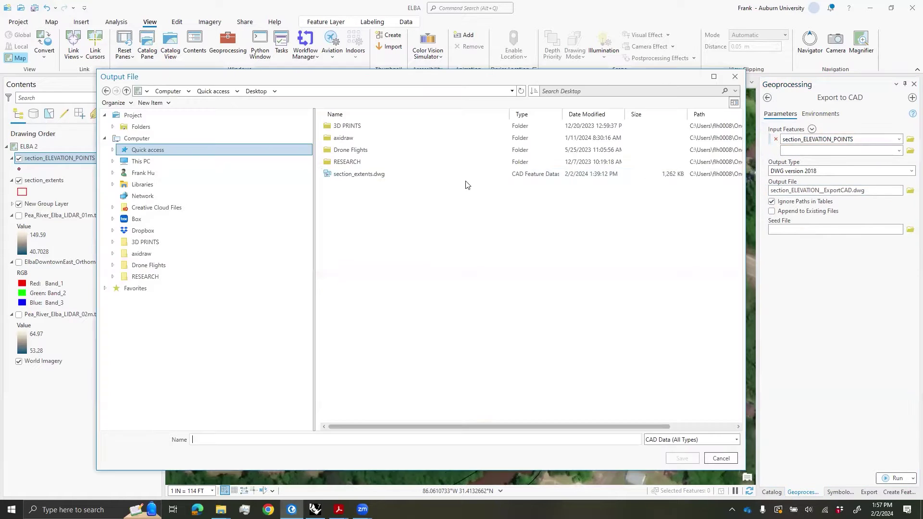
{"action": "left_click", "coordinate": [411, 177]}
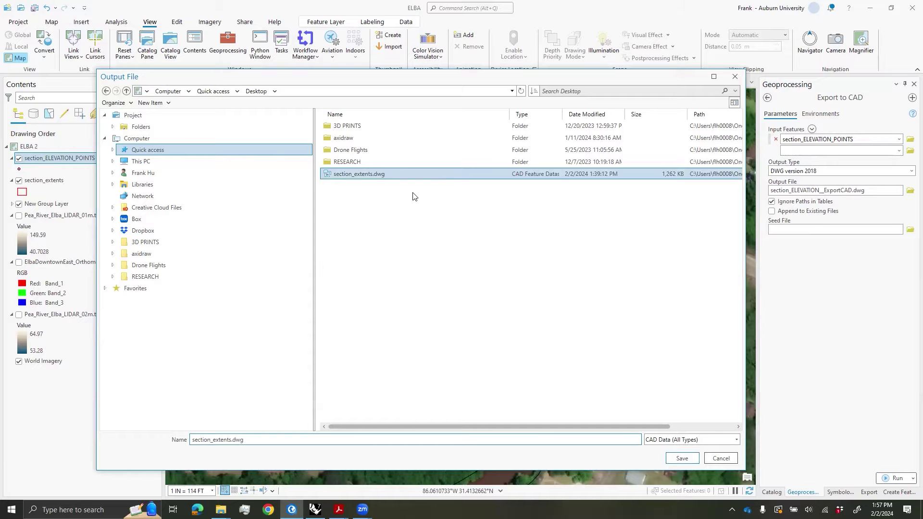
{"action": "left_click", "coordinate": [682, 458]}
{"action": "left_click", "coordinate": [451, 291]}
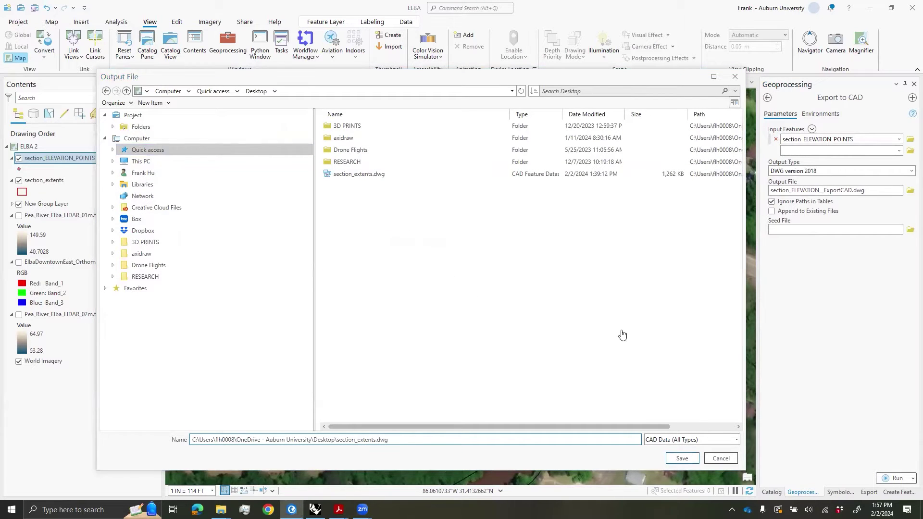
- Run Export to CAD with NAD_1983_2011_StatePlane_Alabama_East_(ftUS) as the output coordinate system and save the project
{"action": "left_click", "coordinate": [826, 114]}
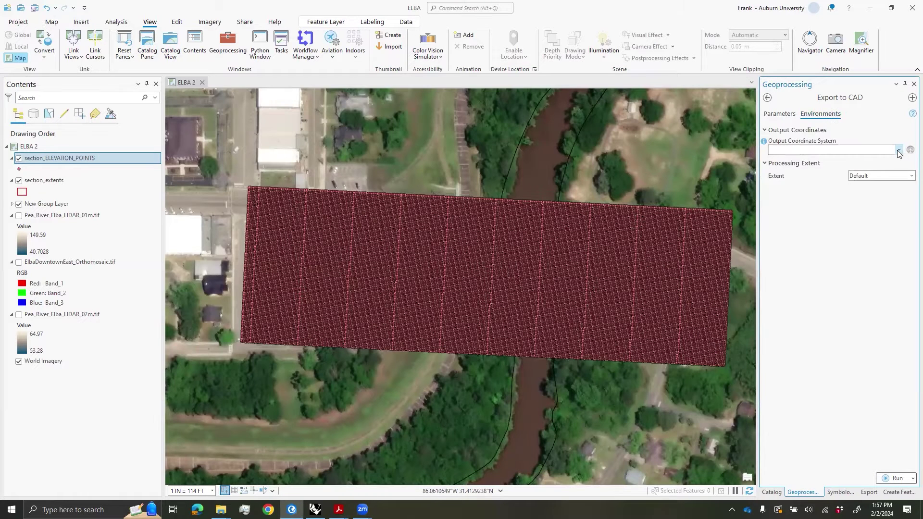
{"action": "left_click", "coordinate": [899, 150]}
{"action": "left_click", "coordinate": [831, 163]}
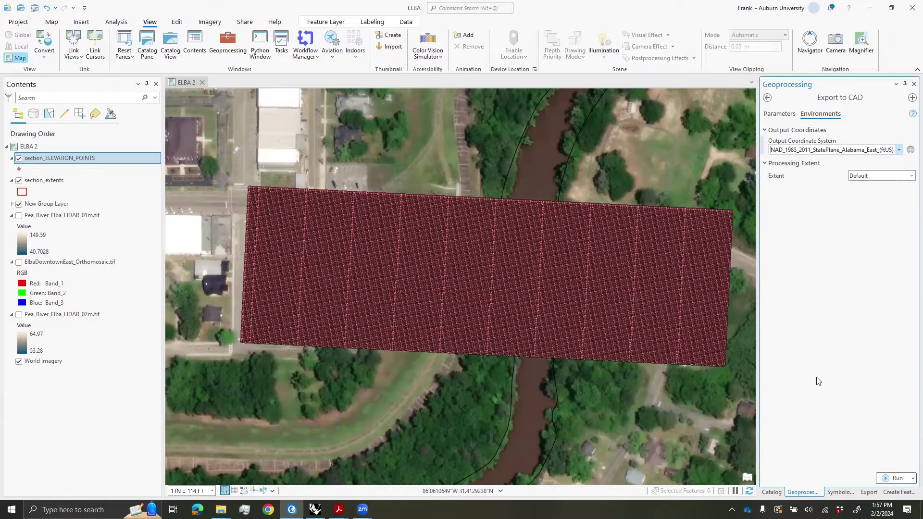
{"action": "left_click", "coordinate": [893, 478]}
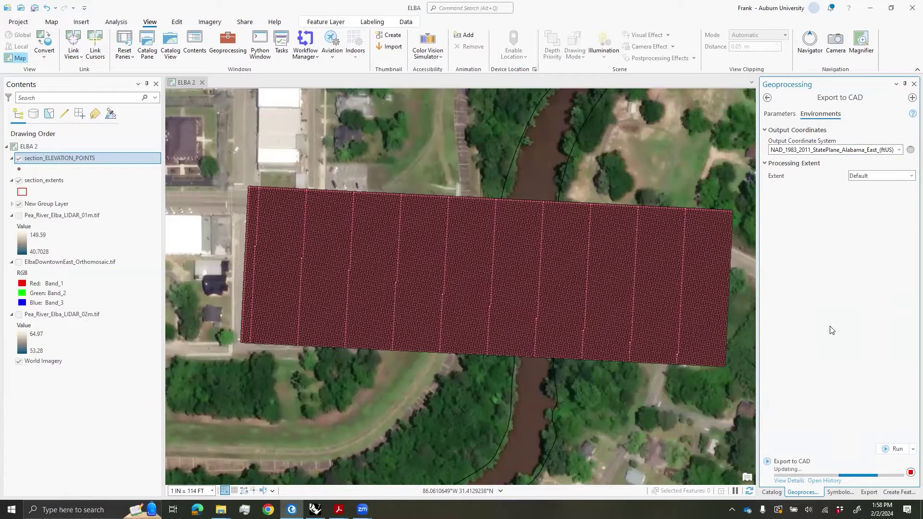
{"action": "left_click", "coordinate": [34, 8]}
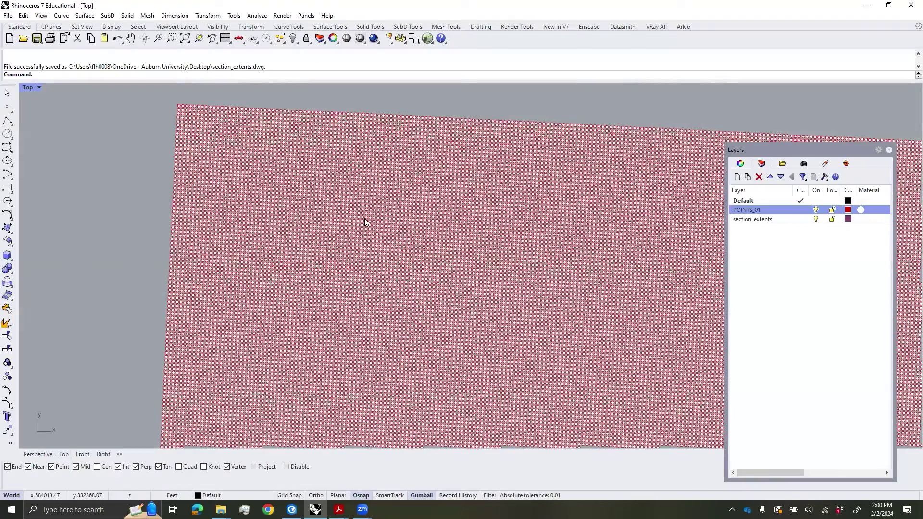
- Switch to Rhino and turn off the POINTS_01 layer so only the section outlines show
{"action": "scroll", "coordinate": [490, 196], "scroll_direction": "down", "scroll_amount": 5}
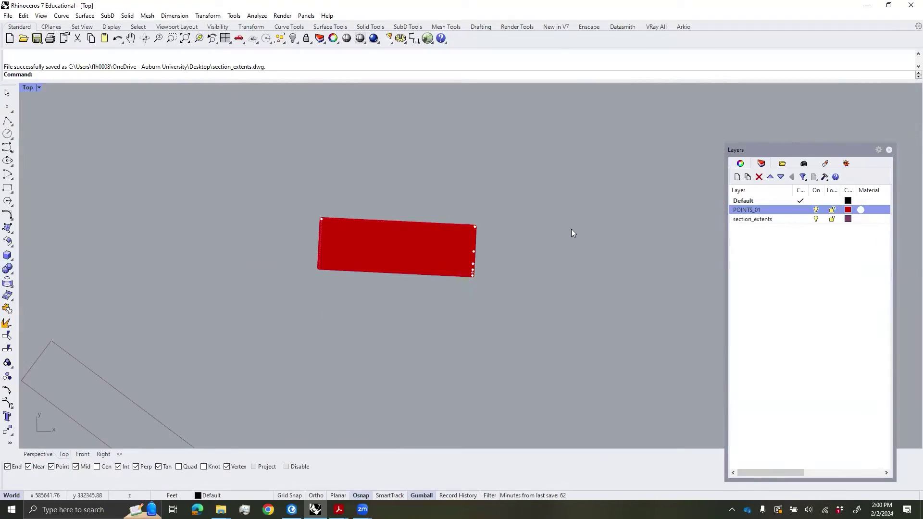
{"action": "left_click", "coordinate": [816, 210]}
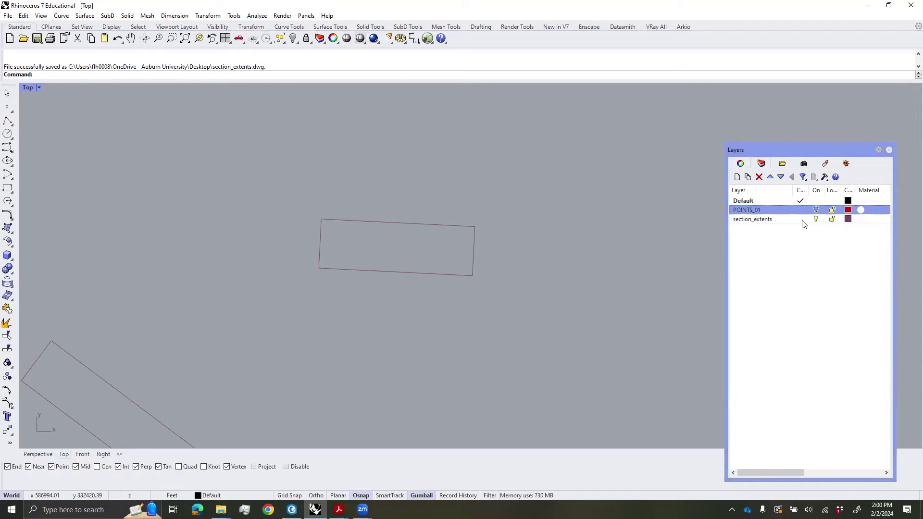
{"action": "left_click", "coordinate": [778, 246]}
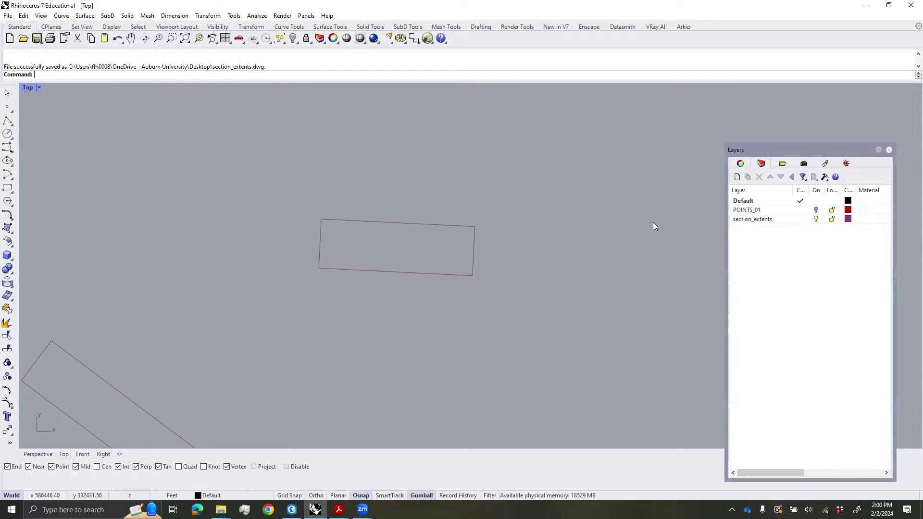
{"action": "right_click_drag", "start_coordinate": [489, 202], "coordinate": [538, 196]}
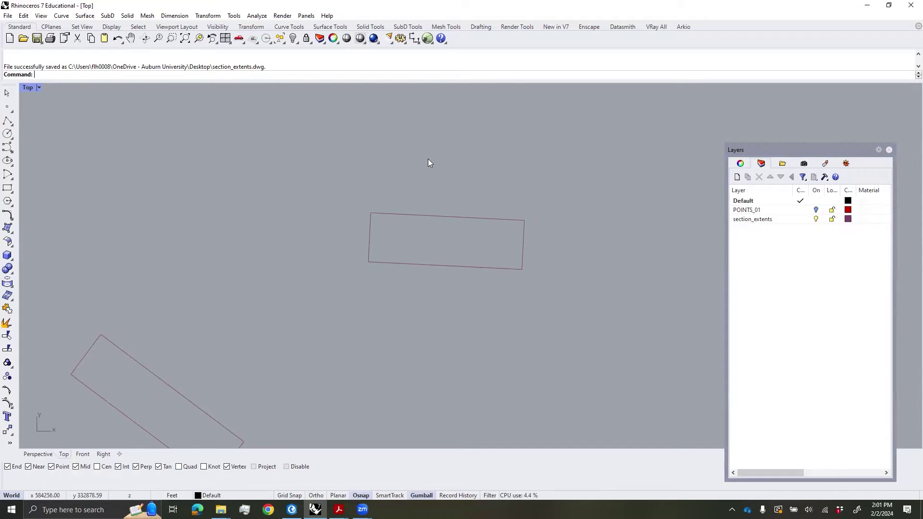
- Import section_extents.dwg from the Desktop into the current Rhino model
{"action": "type", "text": "Im"}
{"action": "key", "text": "Return"}
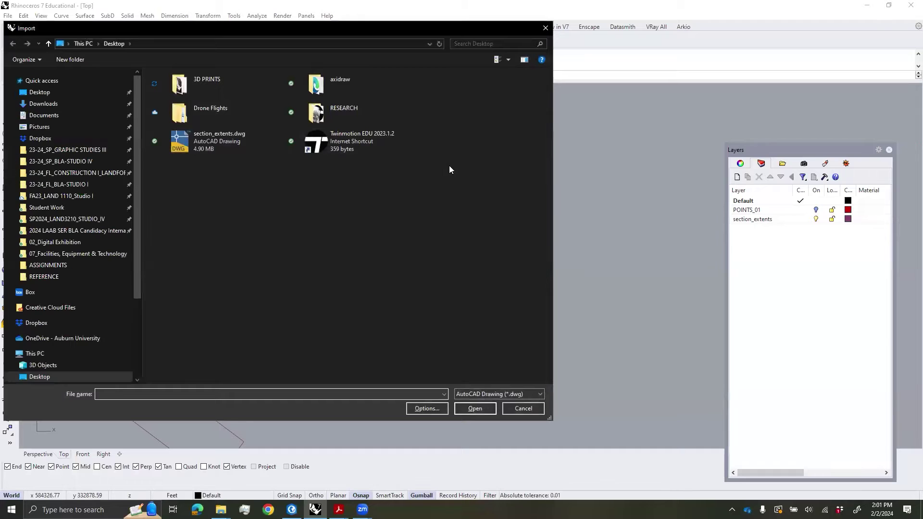
{"action": "left_click", "coordinate": [239, 141]}
{"action": "left_click", "coordinate": [479, 411]}
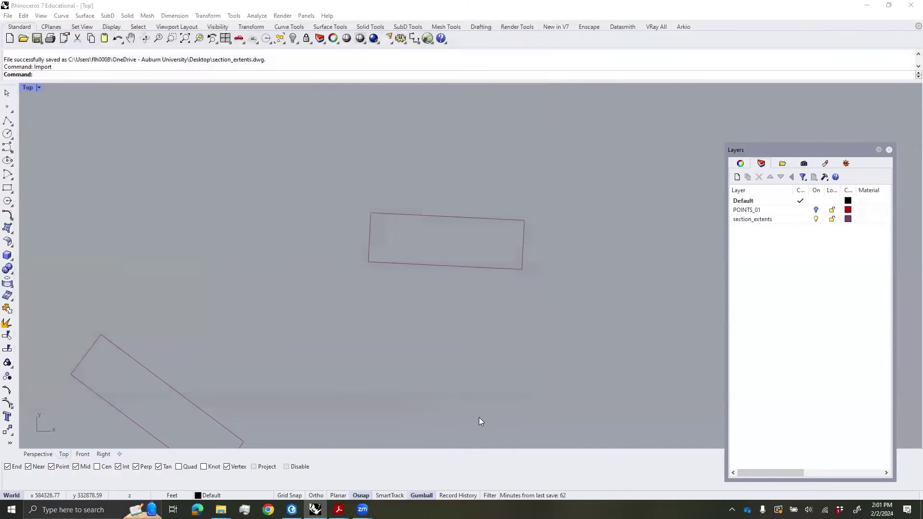
{"action": "left_click", "coordinate": [395, 325]}
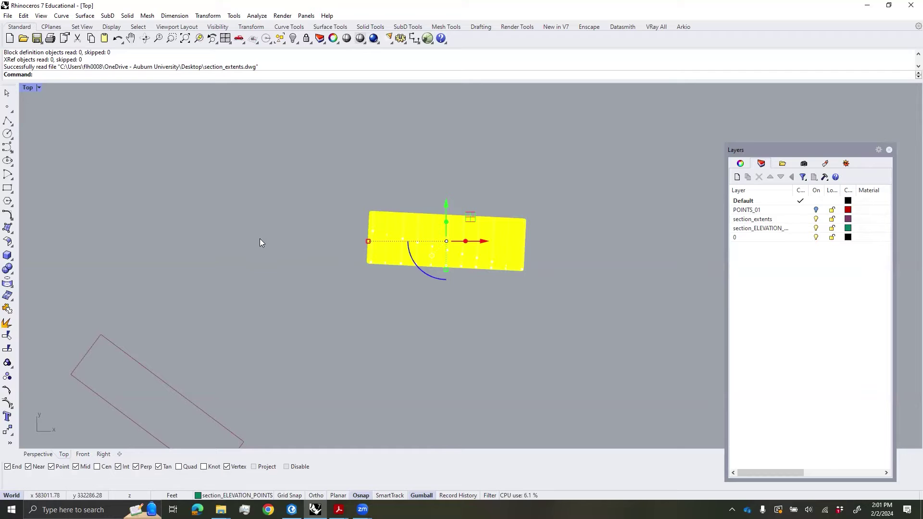
- Examine the imported elevation points in the Perspective view, checking the terrain relief overall and close up around the river channel
{"action": "left_click", "coordinate": [38, 454]}
{"action": "right_click_drag", "start_coordinate": [260, 278], "coordinate": [445, 269]}
{"action": "scroll", "coordinate": [533, 226], "scroll_direction": "up", "scroll_amount": 8}
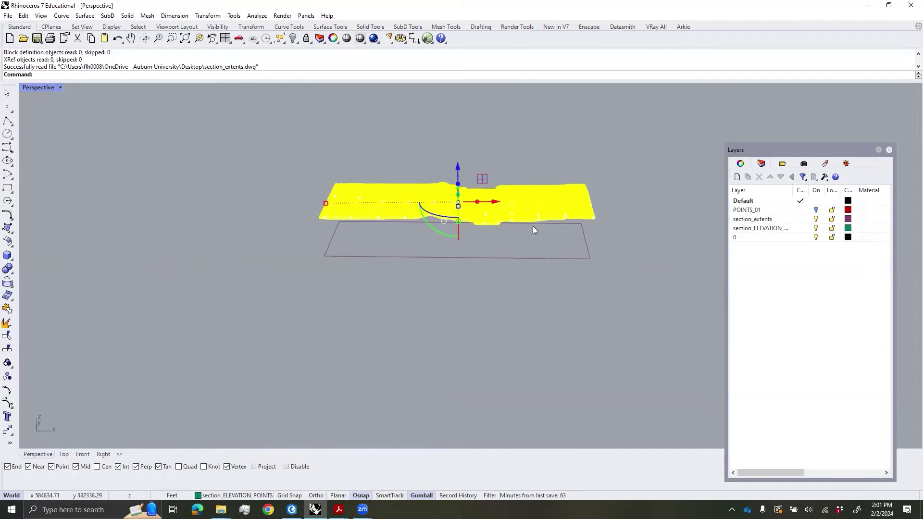
{"action": "right_click_drag", "start_coordinate": [533, 226], "coordinate": [408, 229]}
{"action": "left_click", "coordinate": [265, 39]}
{"action": "left_click", "coordinate": [651, 190]}
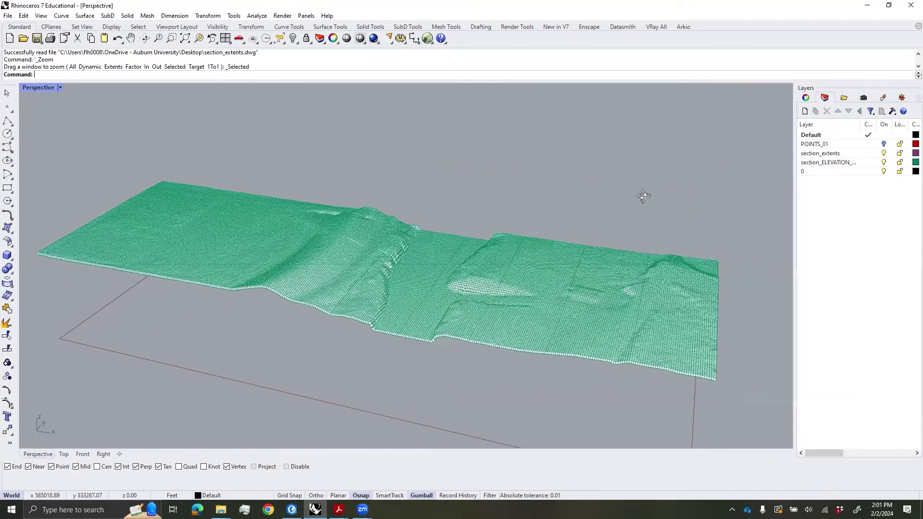
{"action": "scroll", "coordinate": [390, 290], "scroll_direction": "up", "scroll_amount": 10}
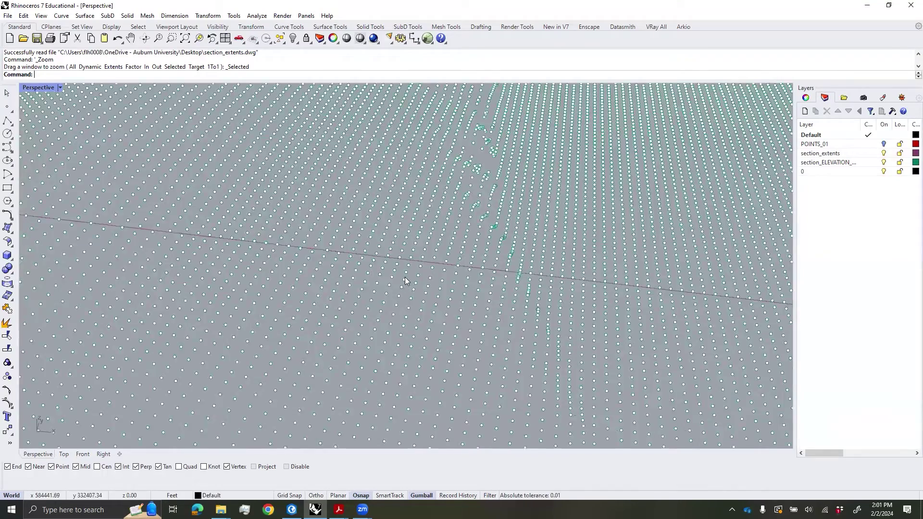
{"action": "scroll", "coordinate": [370, 247], "scroll_direction": "down", "scroll_amount": 10}
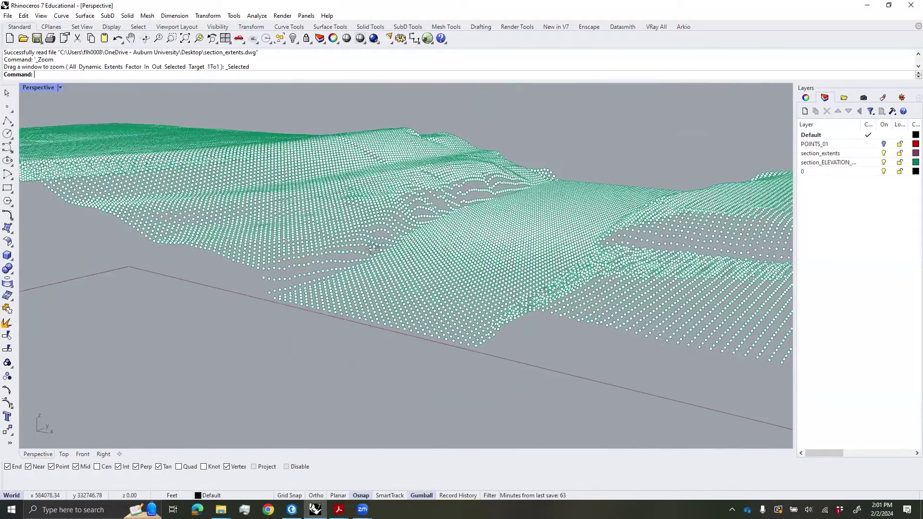
{"action": "scroll", "coordinate": [401, 256], "scroll_direction": "down", "scroll_amount": 1}
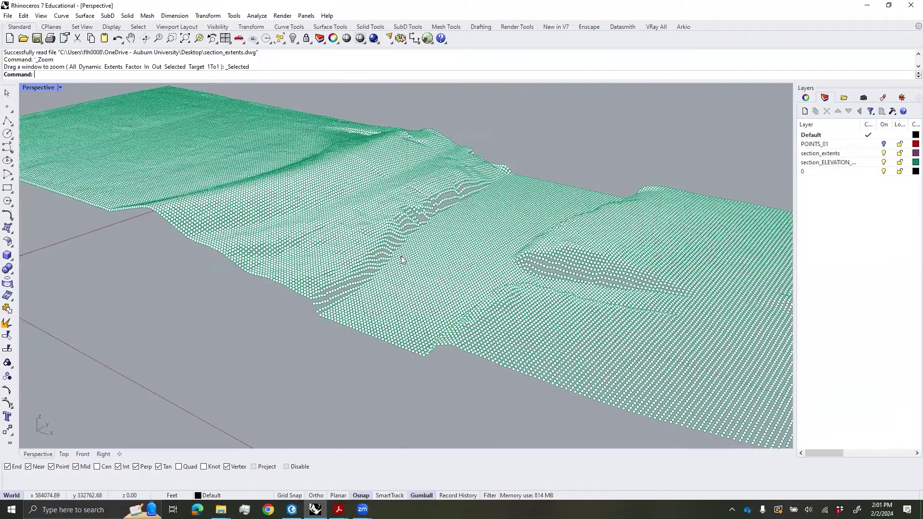
{"action": "scroll", "coordinate": [401, 256], "scroll_direction": "up", "scroll_amount": 1}
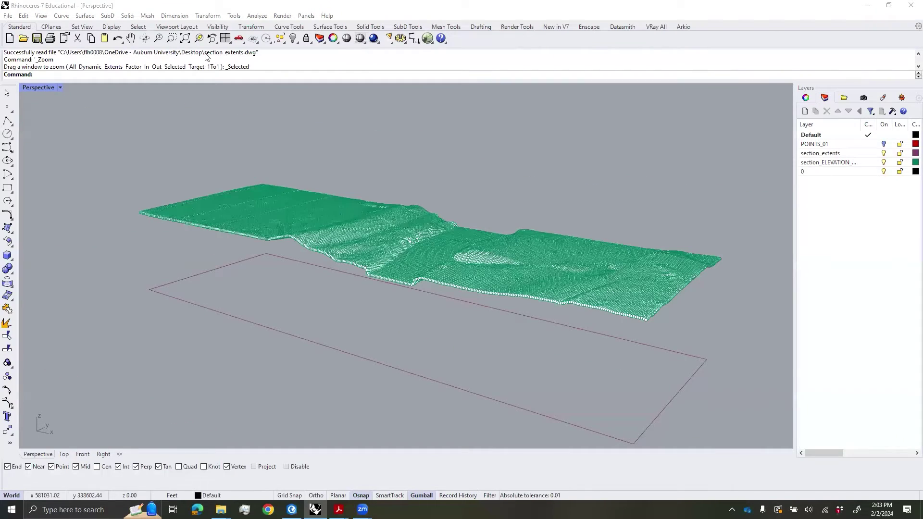
{"action": "right_click_drag", "start_coordinate": [406, 169], "coordinate": [446, 148]}
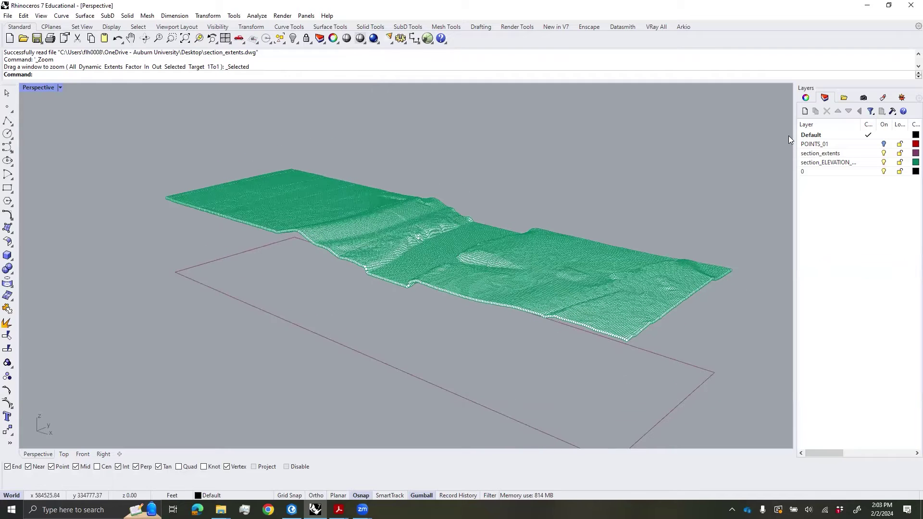
- Create a layer named MESH and make it the current layer
{"action": "left_click_drag", "start_coordinate": [794, 131], "coordinate": [792, 131]}
{"action": "left_click_drag", "start_coordinate": [793, 131], "coordinate": [753, 131]}
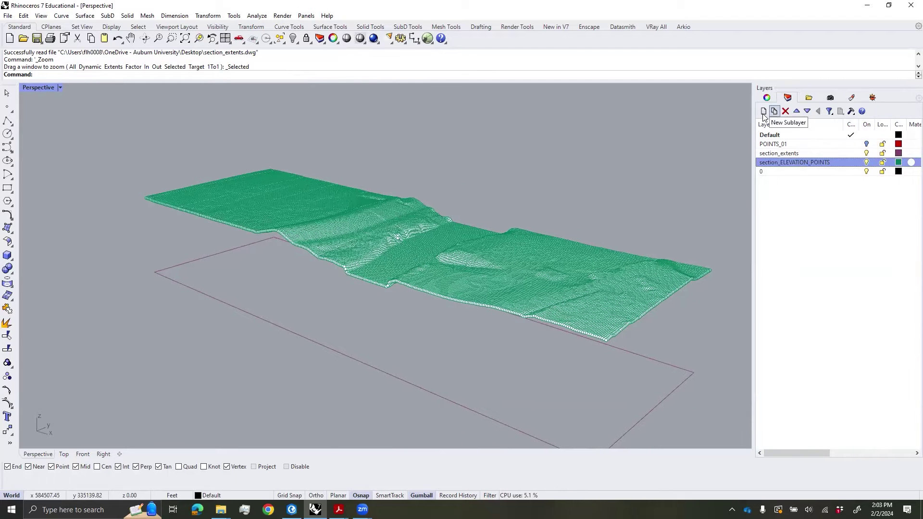
{"action": "left_click", "coordinate": [763, 111]}
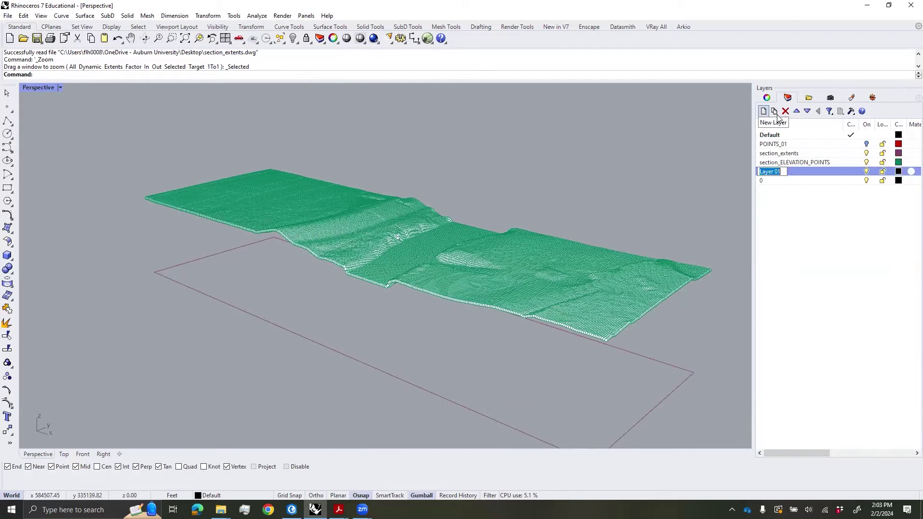
{"action": "type", "text": "MESH"}
{"action": "key", "text": "Return"}
{"action": "double_click", "coordinate": [809, 172]}
- Build a terrain mesh with MeshPatch from all points on the section_ELEVATION_POINTS layer, keeping the angle tolerance of 15 and selecting no holes
{"action": "right_click_drag", "start_coordinate": [519, 193], "coordinate": [585, 176]}
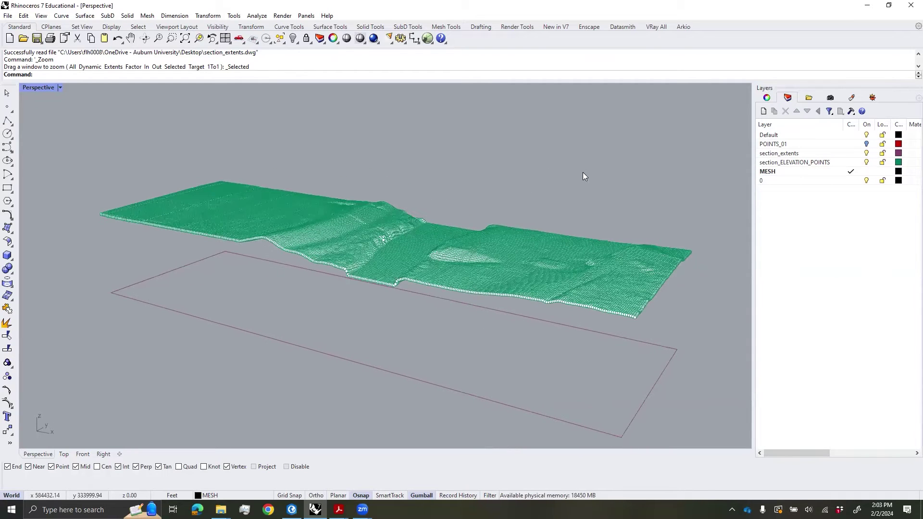
{"action": "type", "text": "MeshPatch"}
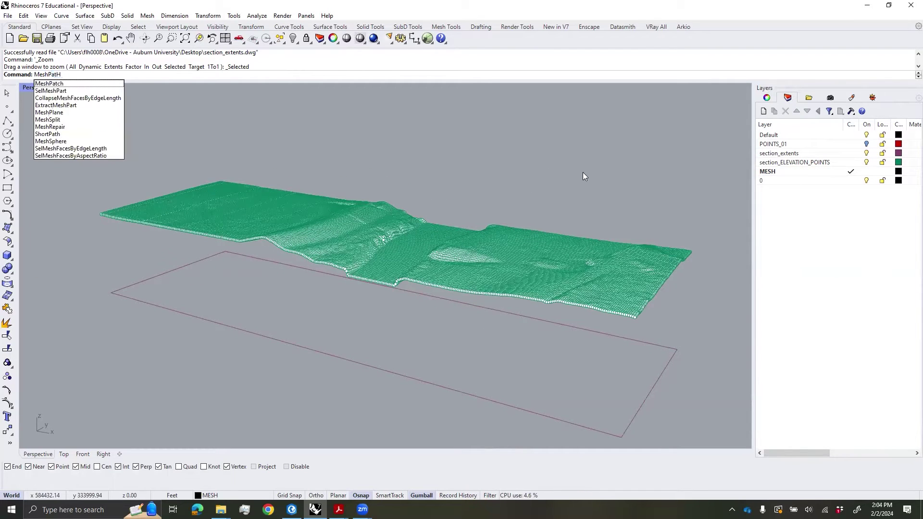
{"action": "key", "text": "Return"}
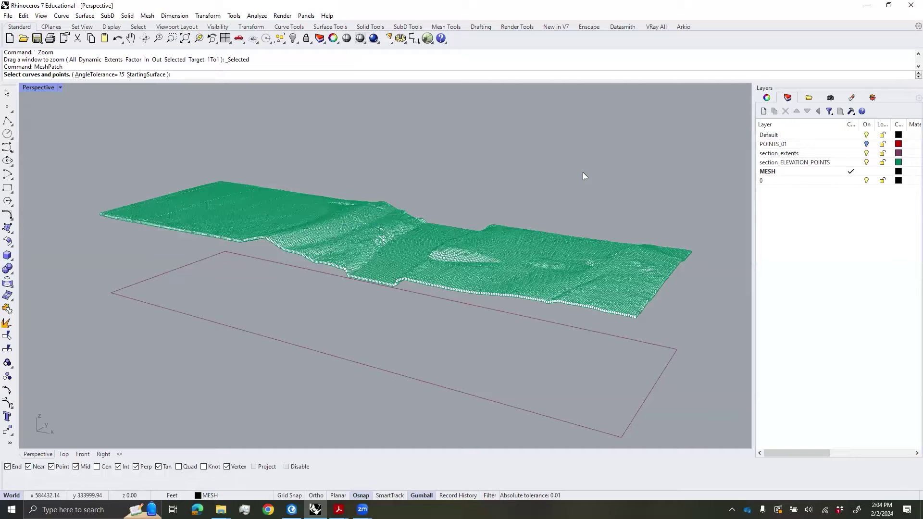
{"action": "left_click", "coordinate": [812, 164]}
{"action": "right_click", "coordinate": [810, 162]}
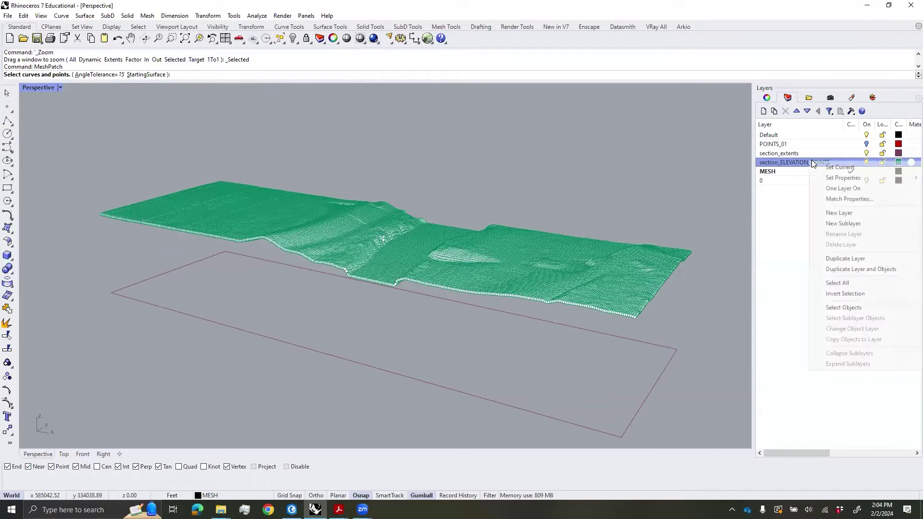
{"action": "left_click", "coordinate": [863, 308]}
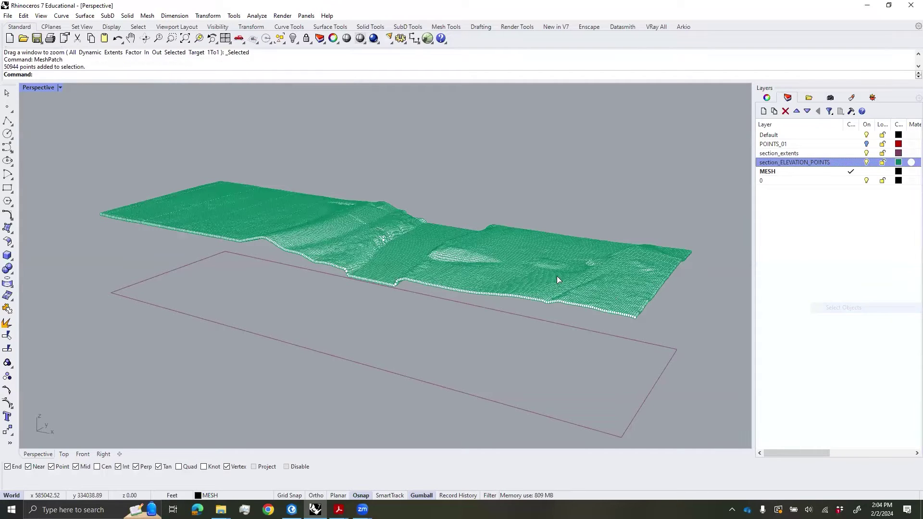
{"action": "key", "text": "Return"}
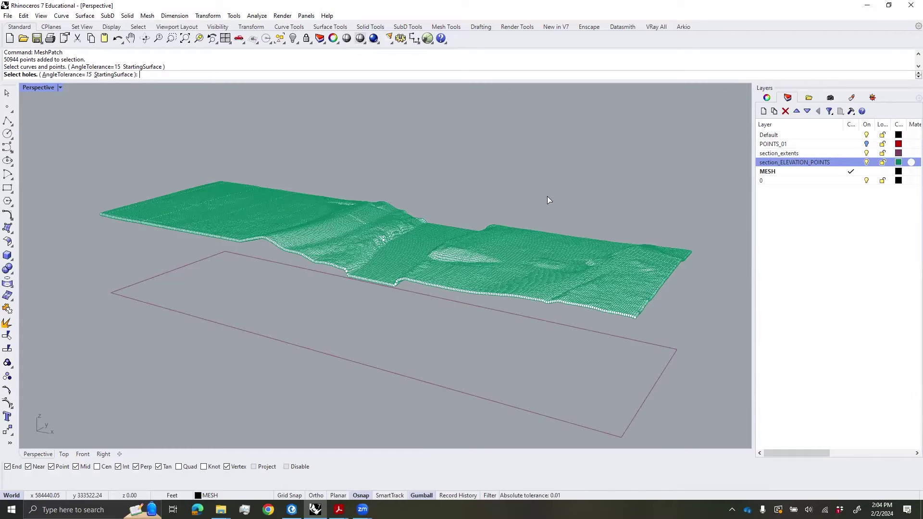
{"action": "key", "text": "Return"}
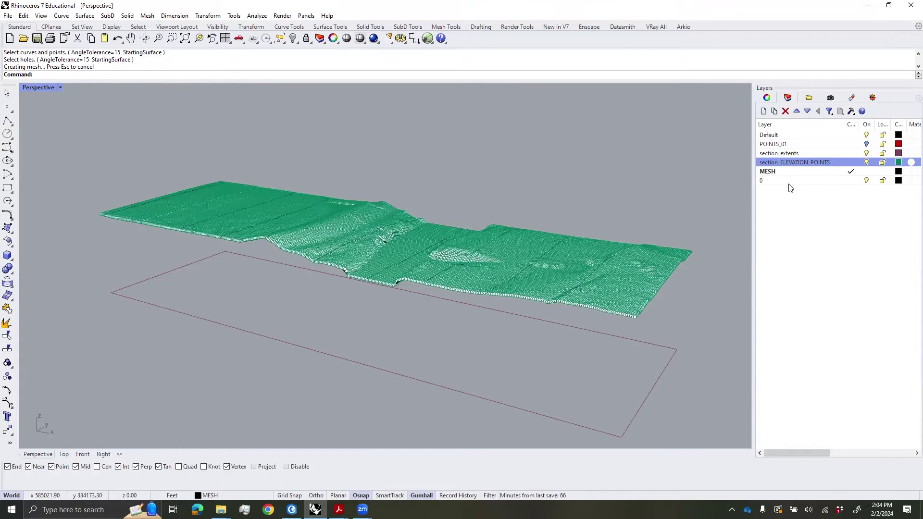
- Turn off the section_ELEVATION_POINTS layer and inspect the bare terrain mesh close up around the river channel
{"action": "left_click", "coordinate": [866, 162]}
{"action": "scroll", "coordinate": [409, 235], "scroll_direction": "up", "scroll_amount": 6}
{"action": "right_click_drag", "start_coordinate": [420, 229], "coordinate": [101, 106]}
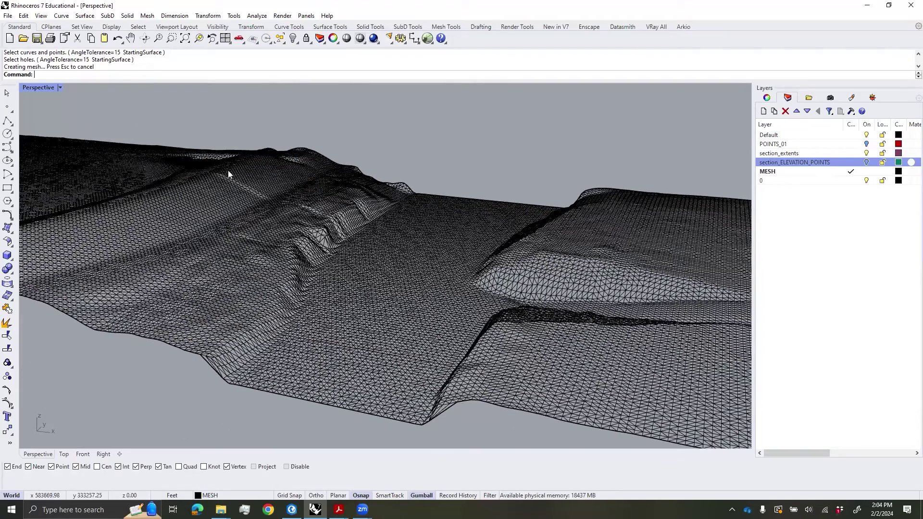
{"action": "scroll", "coordinate": [250, 240], "scroll_direction": "up", "scroll_amount": 5}
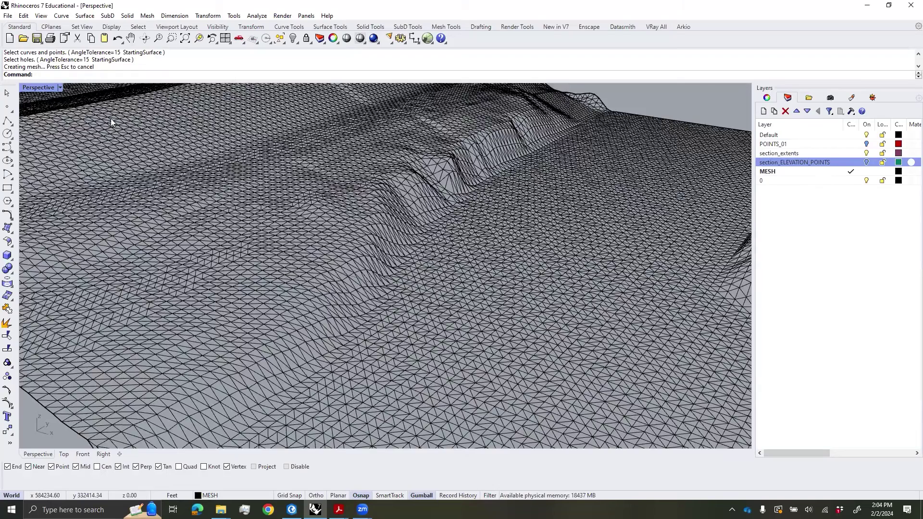
- Switch the Perspective view to Rendered display and view the terrain mesh from farther out
{"action": "left_click", "coordinate": [60, 88]}
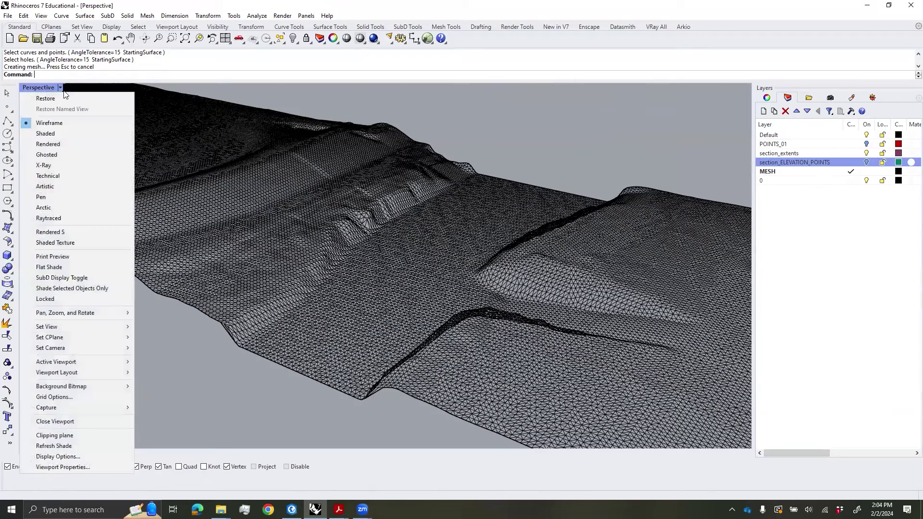
{"action": "left_click", "coordinate": [69, 144]}
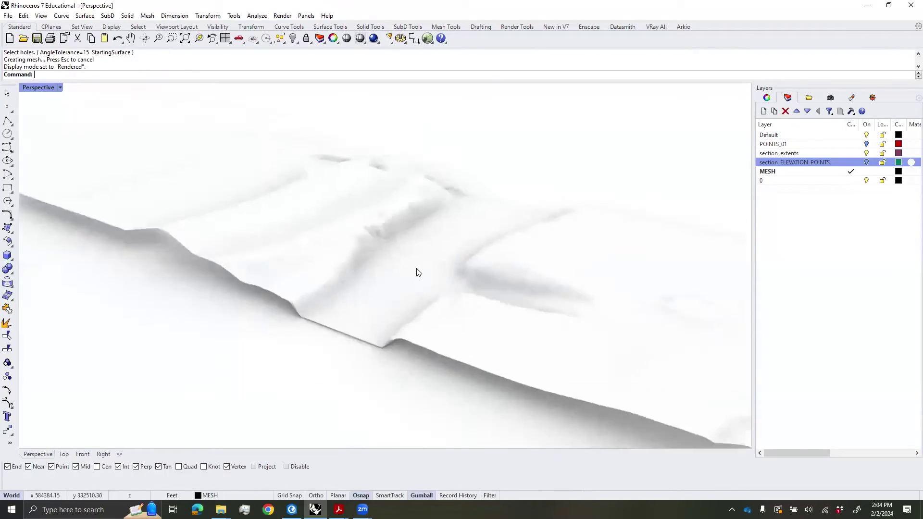
{"action": "scroll", "coordinate": [417, 273], "scroll_direction": "down", "scroll_amount": 5}
{"action": "mouse_move", "coordinate": [417, 272]}
{"action": "right_mouse_down"}
{"action": "mouse_move", "coordinate": [432, 276]}
{"action": "mouse_move", "coordinate": [288, 201]}
{"action": "right_mouse_up"}
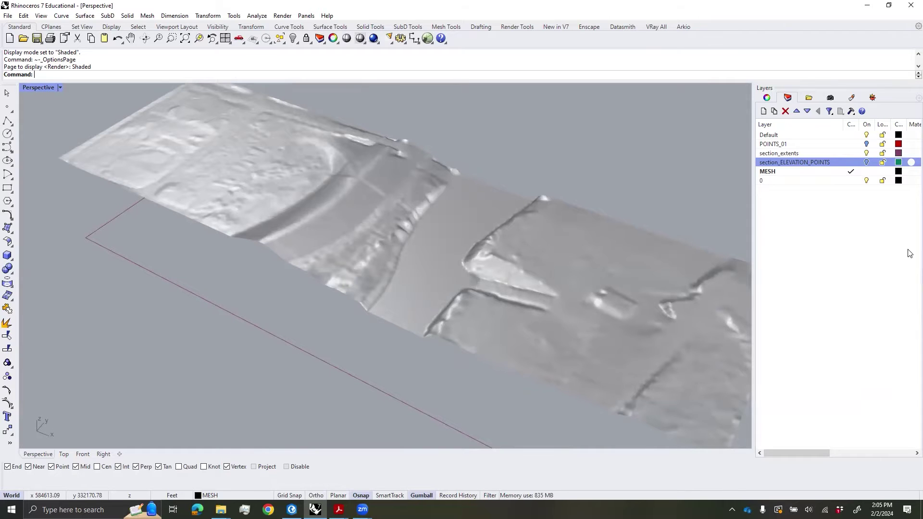
- Create a layer named CONTOUR and make it the current layer
{"action": "left_click", "coordinate": [797, 171]}
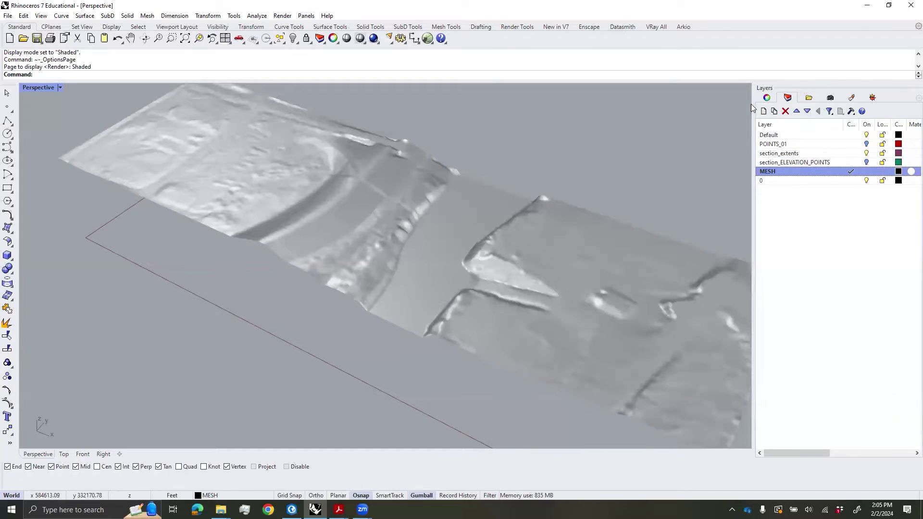
{"action": "left_click", "coordinate": [763, 111]}
{"action": "type", "text": "CONTOUR"}
{"action": "key", "text": "Return"}
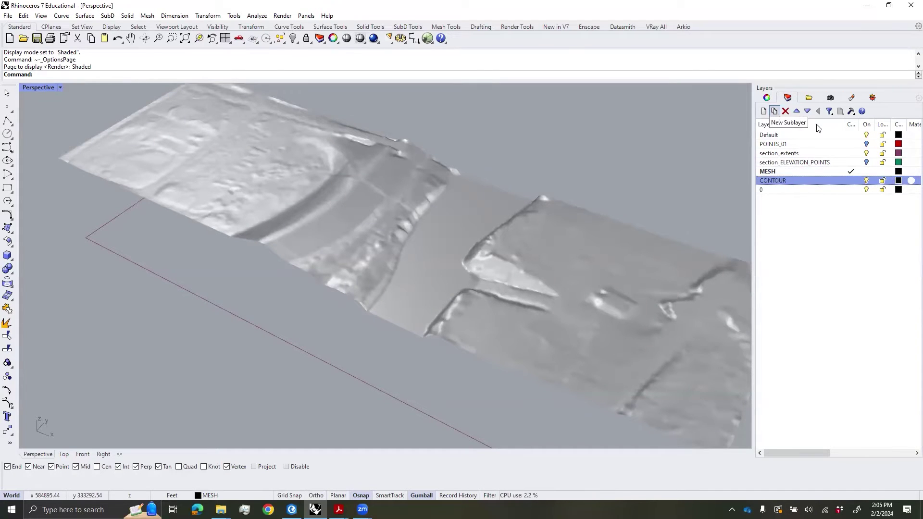
{"action": "double_click", "coordinate": [808, 180]}
- Contour the terrain mesh at 1.00 ft spacing, using the vertical line at the extents corner as base point and direction
{"action": "right_click_drag", "start_coordinate": [595, 184], "coordinate": [439, 224]}
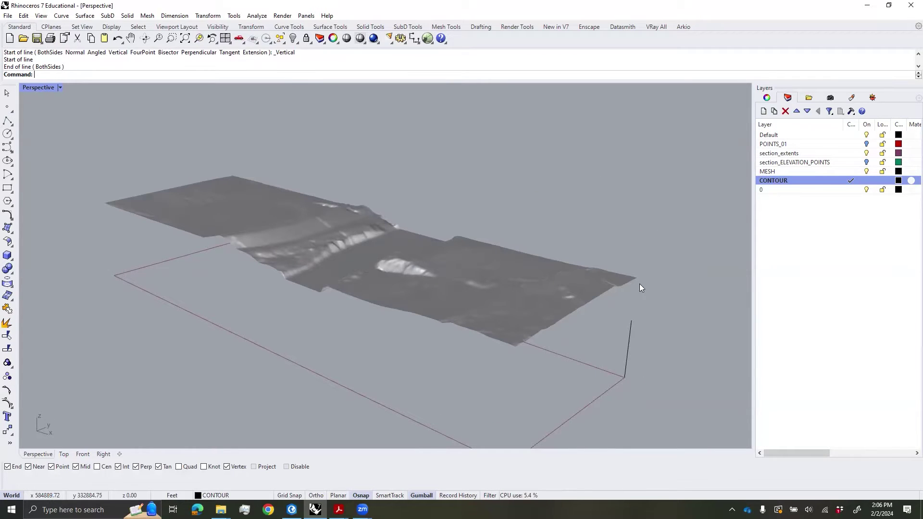
{"action": "type", "text": "Contour"}
{"action": "key", "text": "Return"}
{"action": "right_click_drag", "start_coordinate": [553, 313], "coordinate": [530, 259]}
{"action": "left_click", "coordinate": [532, 262]}
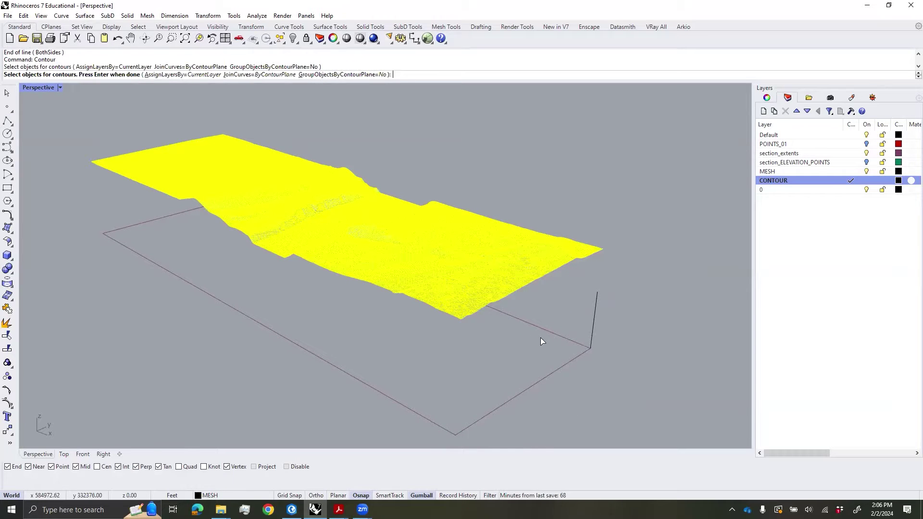
{"action": "key", "text": "Return"}
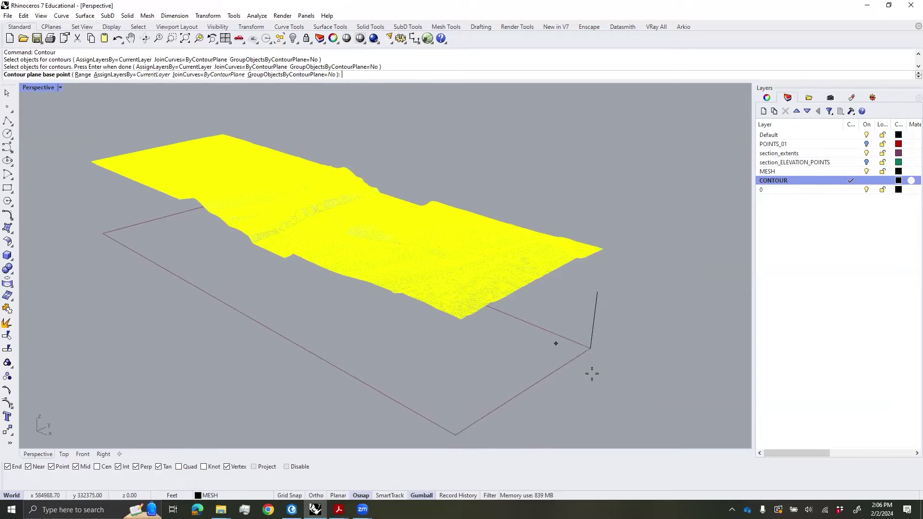
{"action": "left_click", "coordinate": [590, 348]}
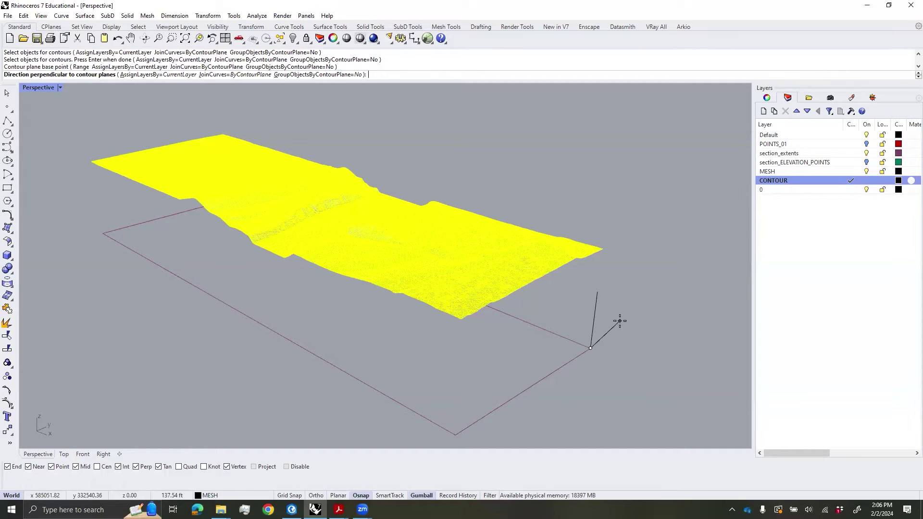
{"action": "left_click", "coordinate": [596, 294]}
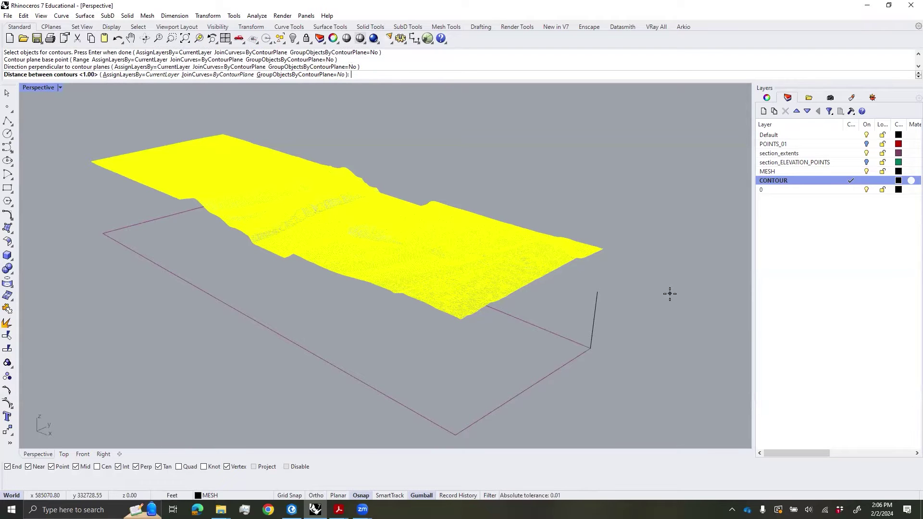
{"action": "key", "text": "Return"}
- Check the contour curves' object properties, deselect them and examine the terrain model from several angles
{"action": "right_click_drag", "start_coordinate": [438, 208], "coordinate": [535, 199], "text": "shift"}
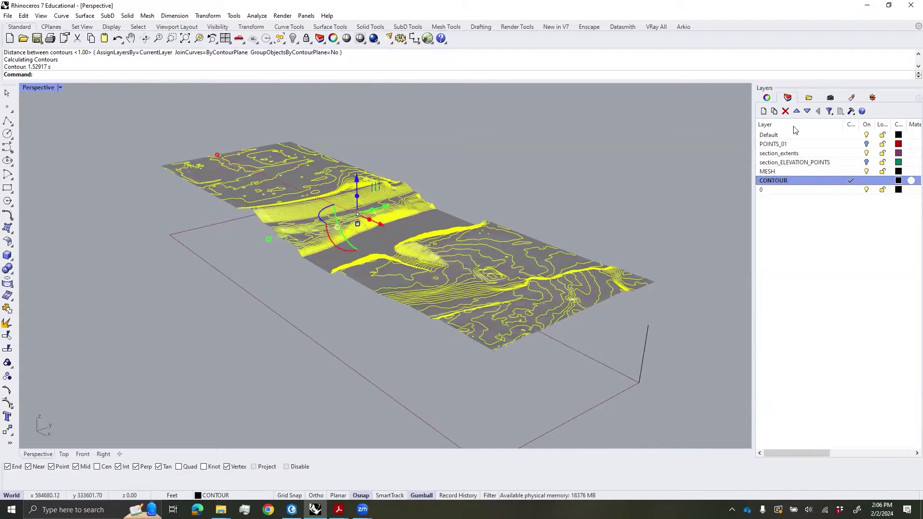
{"action": "left_click", "coordinate": [766, 99]}
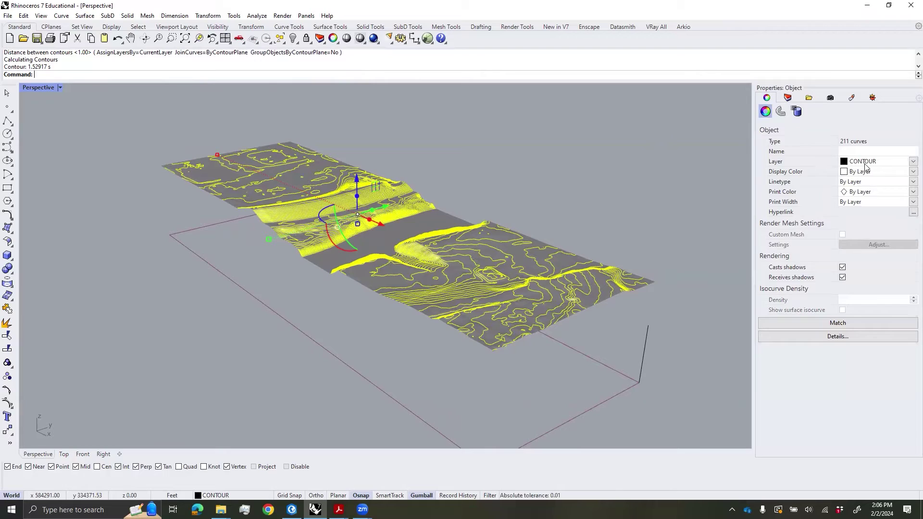
{"action": "left_click", "coordinate": [788, 97]}
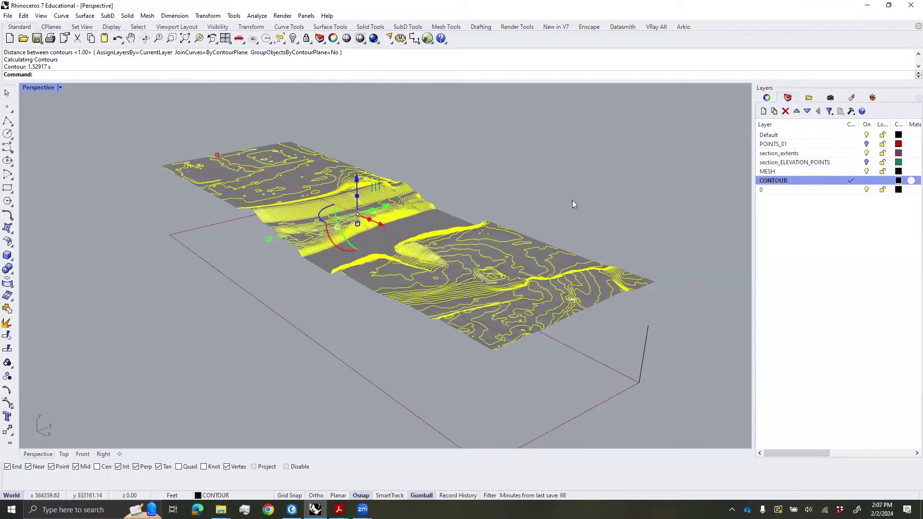
{"action": "left_click", "coordinate": [535, 187]}
{"action": "right_click_drag", "start_coordinate": [387, 237], "coordinate": [500, 217]}
{"action": "scroll", "coordinate": [204, 254], "scroll_direction": "up", "scroll_amount": 3}
{"action": "right_click_drag", "start_coordinate": [204, 254], "coordinate": [296, 247]}
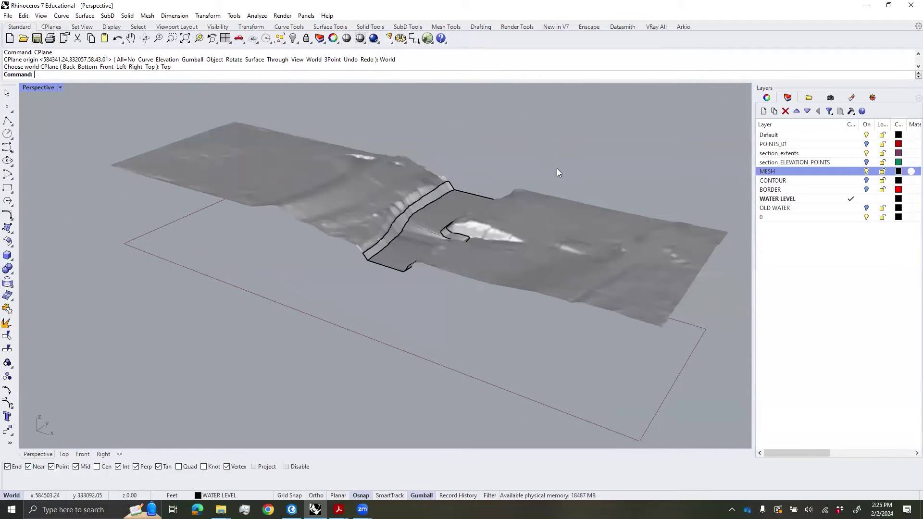
{"action": "right_click_drag", "start_coordinate": [558, 172], "coordinate": [566, 186]}
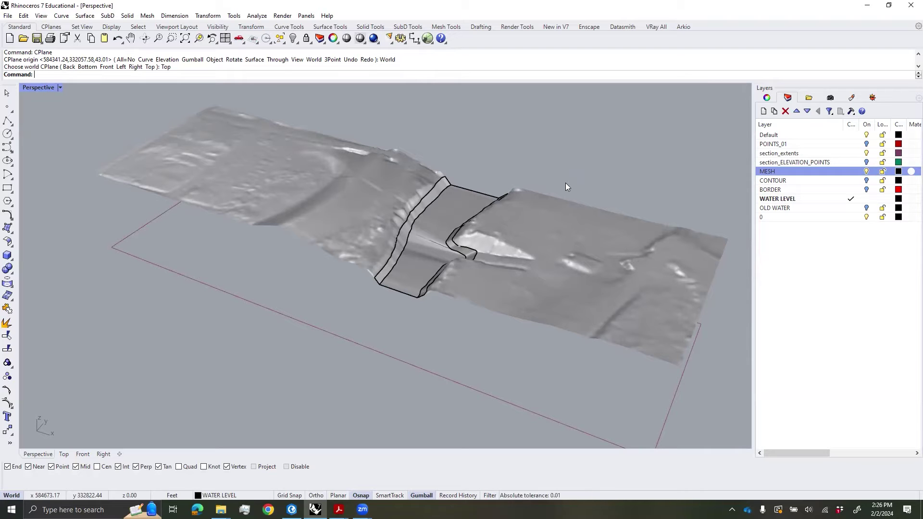
- Switch to ArcGIS Pro and frame the section extents rectangle around the river bridge on the ELBA 2 map
{"action": "left_click", "coordinate": [292, 509]}
{"action": "left_click", "coordinate": [23, 262]}
{"action": "left_click", "coordinate": [19, 262]}
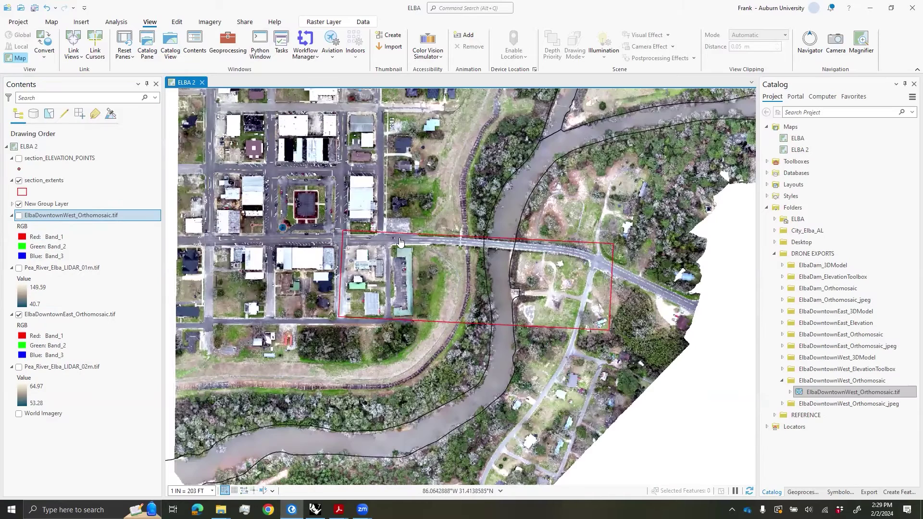
{"action": "scroll", "coordinate": [531, 215], "scroll_direction": "up", "scroll_amount": 2}
{"action": "left_click_drag", "start_coordinate": [531, 215], "coordinate": [463, 195]}
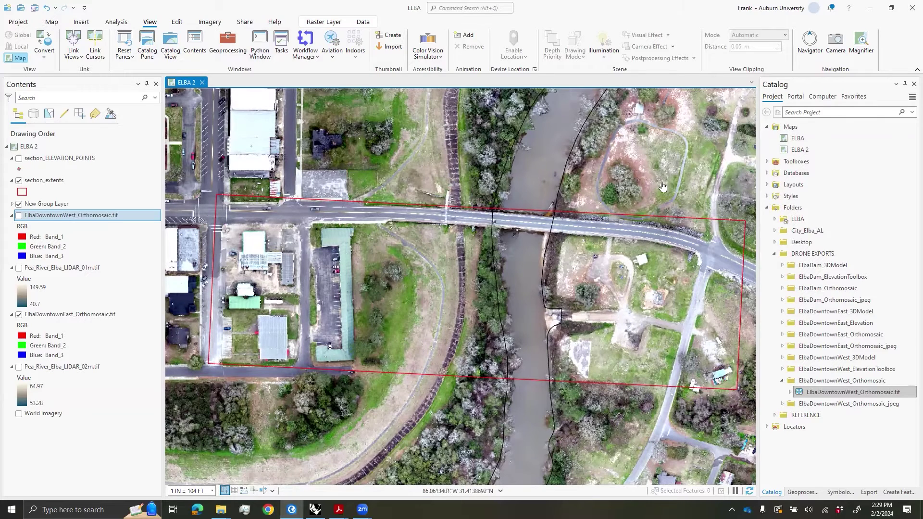
- Clip the ELBA 2 map's layers to the outline of section_extents in the map properties
{"action": "left_click", "coordinate": [44, 181]}
{"action": "left_click", "coordinate": [49, 146]}
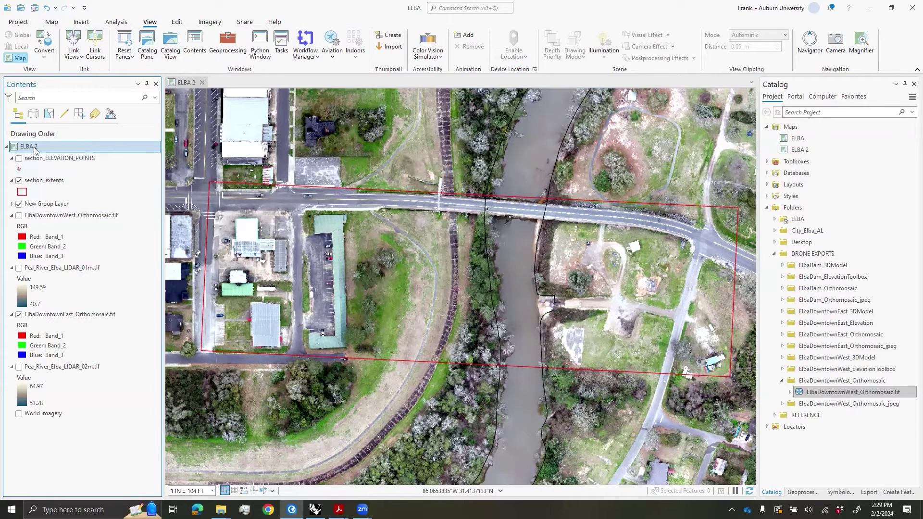
{"action": "double_click", "coordinate": [35, 151]}
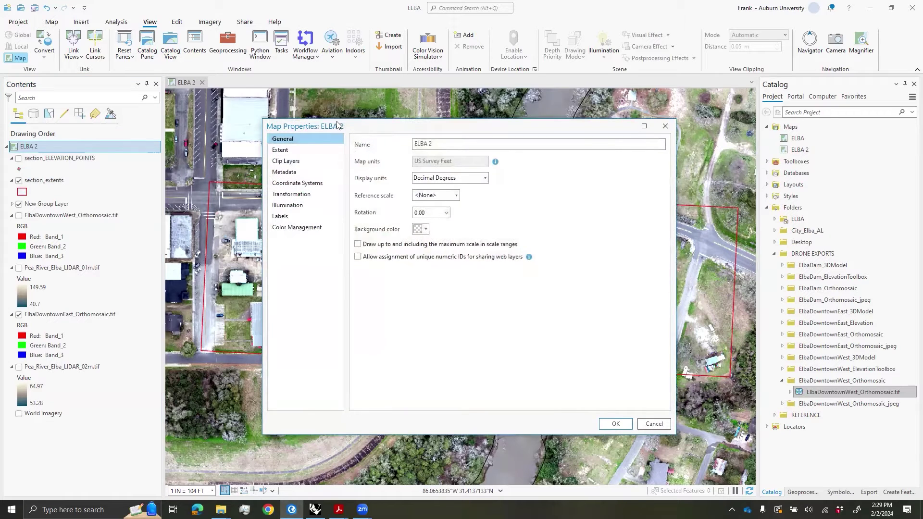
{"action": "left_click_drag", "start_coordinate": [338, 125], "coordinate": [309, 115]}
{"action": "left_click", "coordinate": [270, 152]}
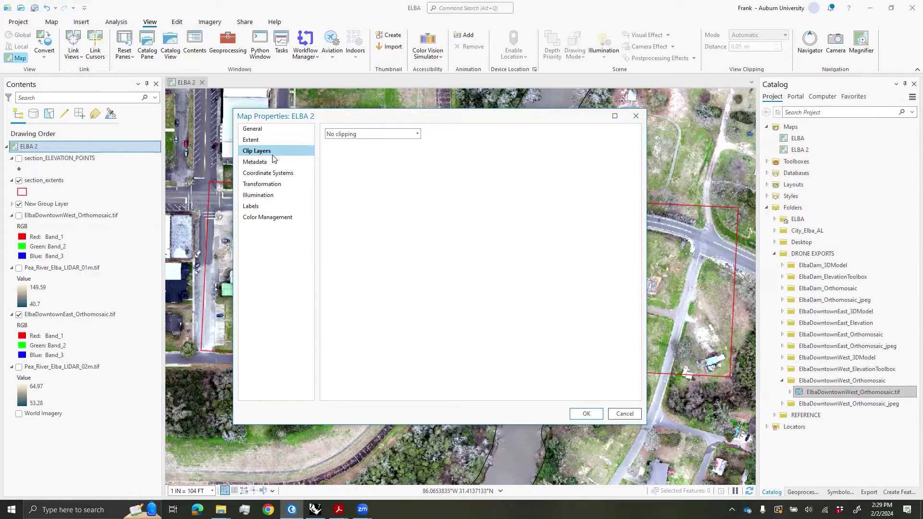
{"action": "left_click", "coordinate": [382, 135]}
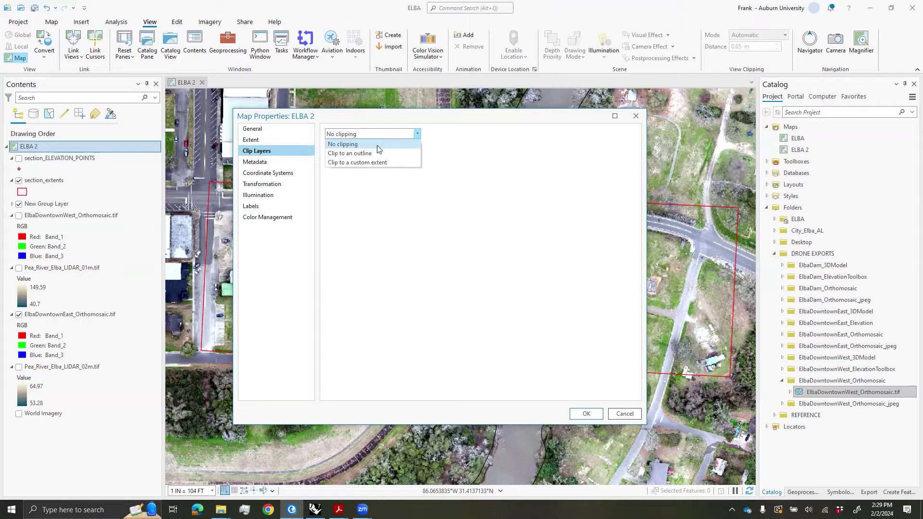
{"action": "left_click", "coordinate": [366, 155]}
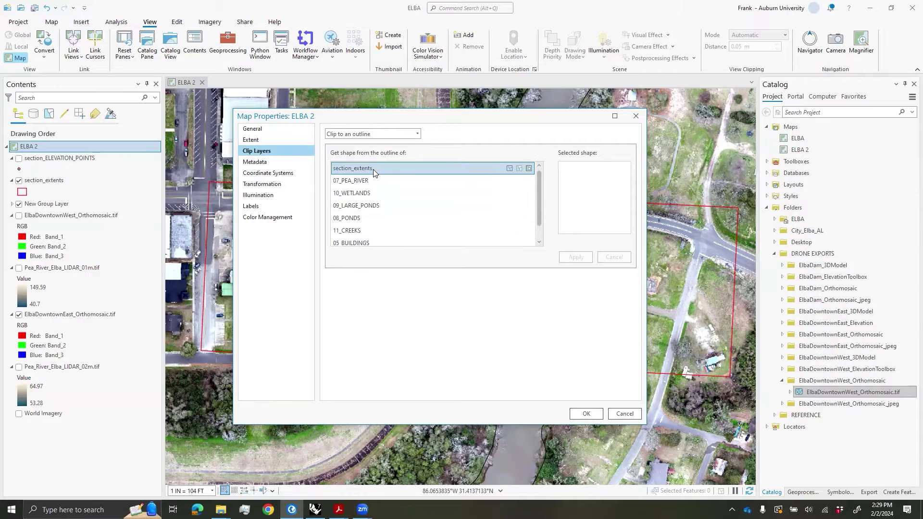
{"action": "left_click", "coordinate": [364, 169]}
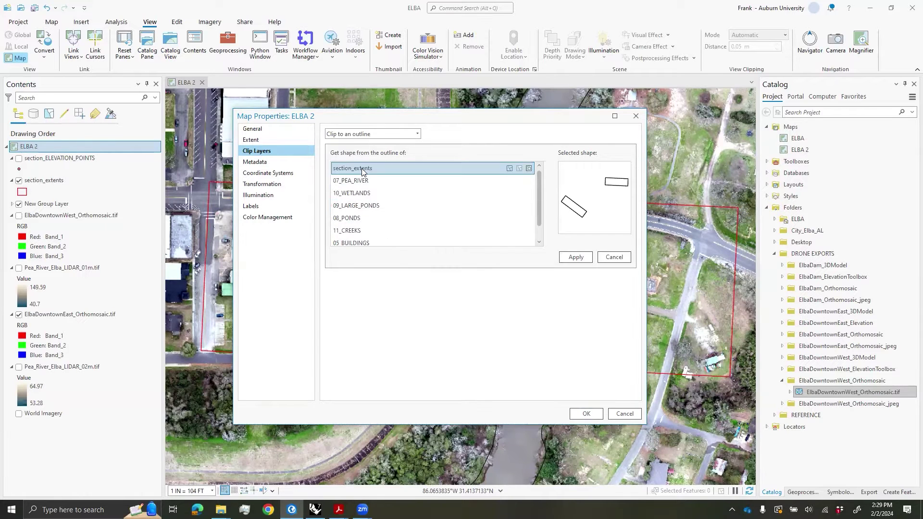
{"action": "left_click", "coordinate": [570, 258]}
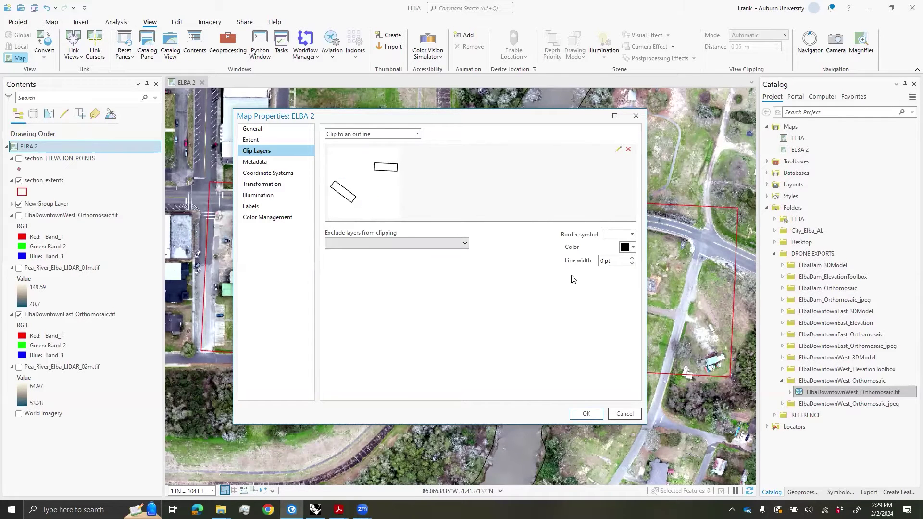
{"action": "left_click", "coordinate": [588, 413]}
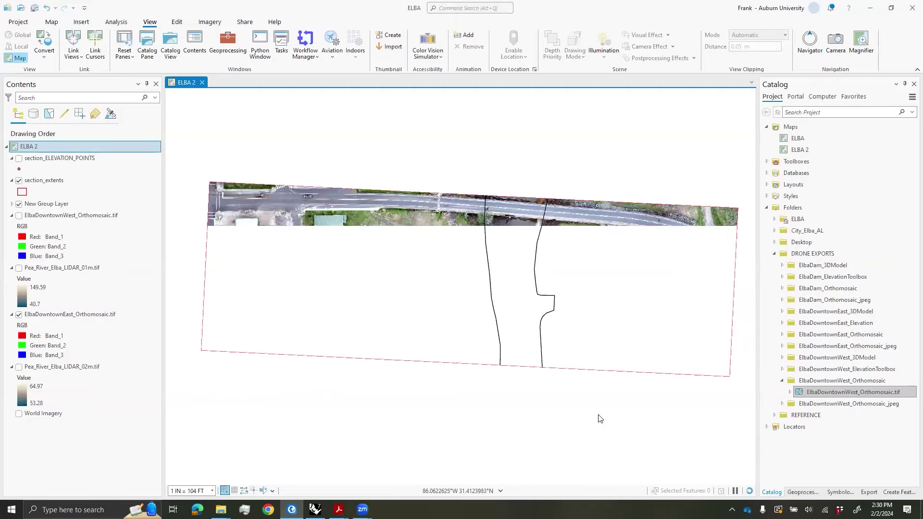
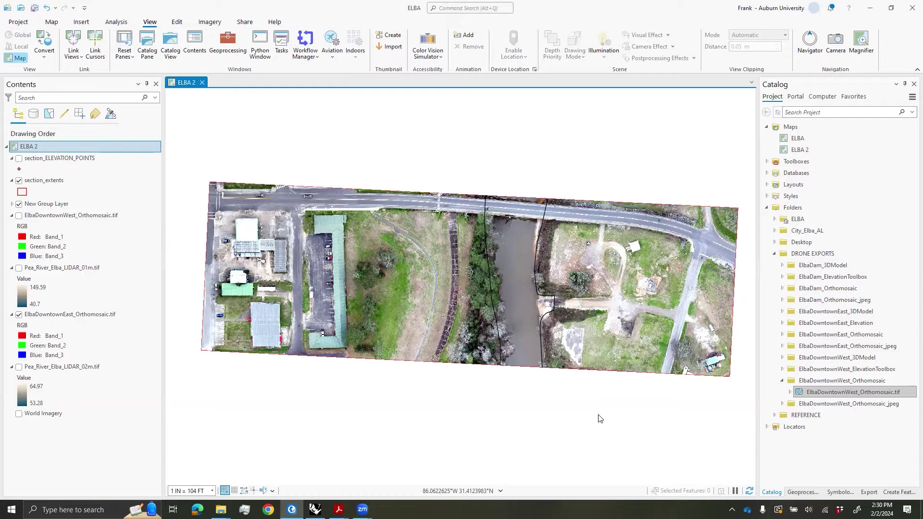
- Hide the section_extents layer and New Group Layer so only the clipped East orthomosaic is drawn
{"action": "left_click", "coordinate": [19, 181]}
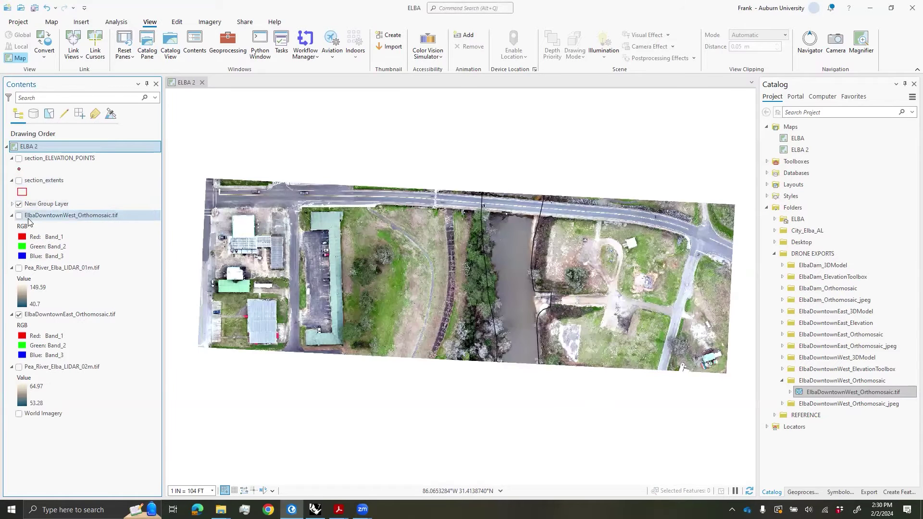
{"action": "left_click", "coordinate": [19, 204]}
{"action": "left_click", "coordinate": [44, 315]}
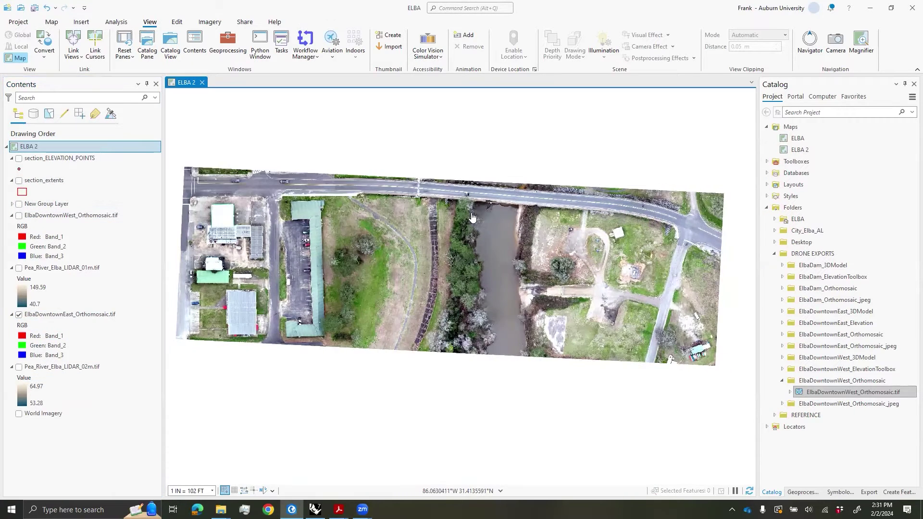
- Create a new layout with the Architectural B landscape page size, 12" x 18"
{"action": "left_click", "coordinate": [81, 22]}
{"action": "left_click", "coordinate": [39, 57]}
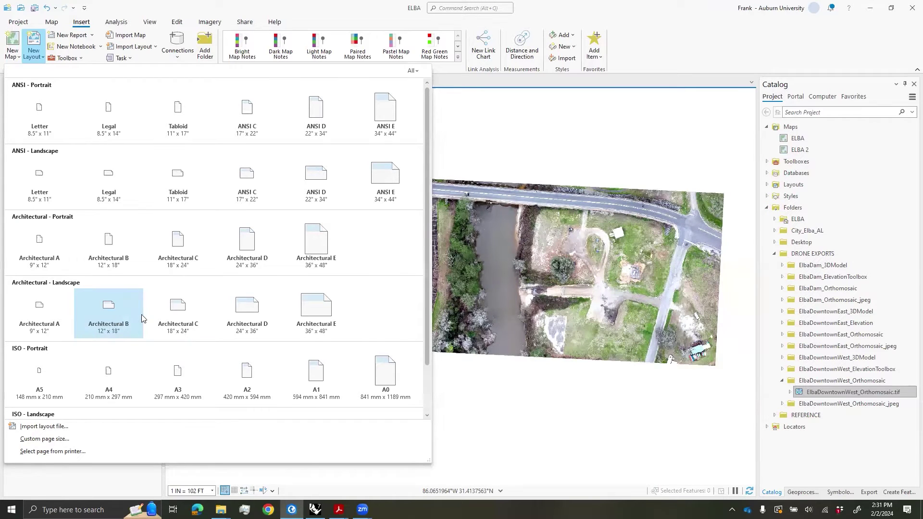
{"action": "left_click", "coordinate": [112, 320]}
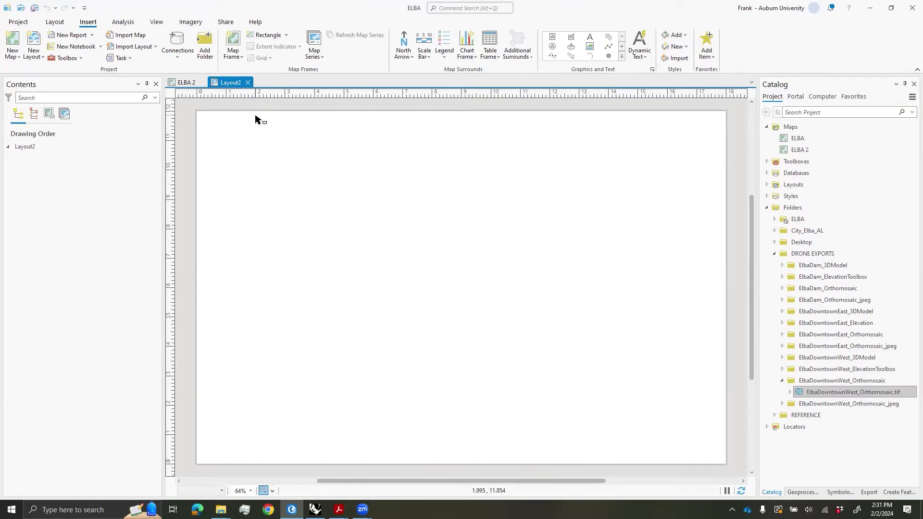
- Insert a map frame of the ELBA 2 map's 1 IN = 102 FT view, covering the whole layout page
{"action": "left_click", "coordinate": [238, 57]}
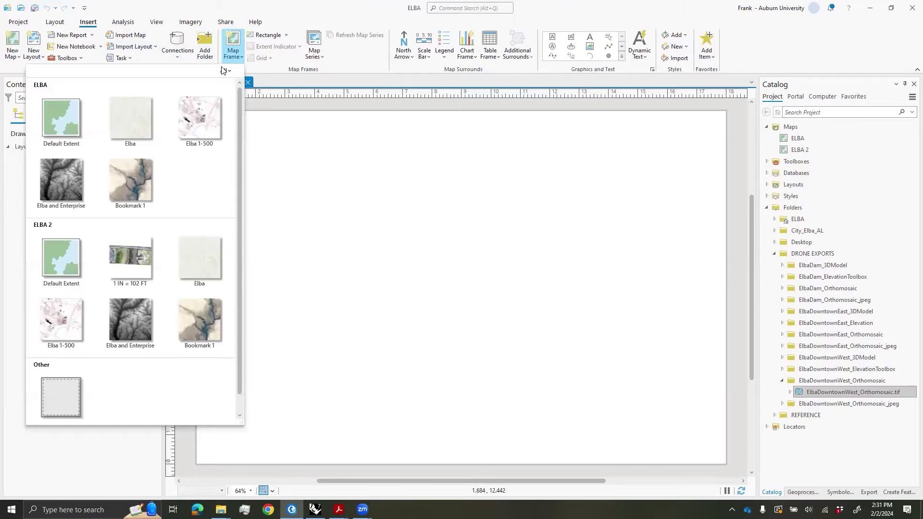
{"action": "left_click", "coordinate": [131, 274]}
{"action": "left_click_drag", "start_coordinate": [196, 112], "coordinate": [708, 451]}
{"action": "left_click_drag", "start_coordinate": [725, 463], "coordinate": [726, 464]}
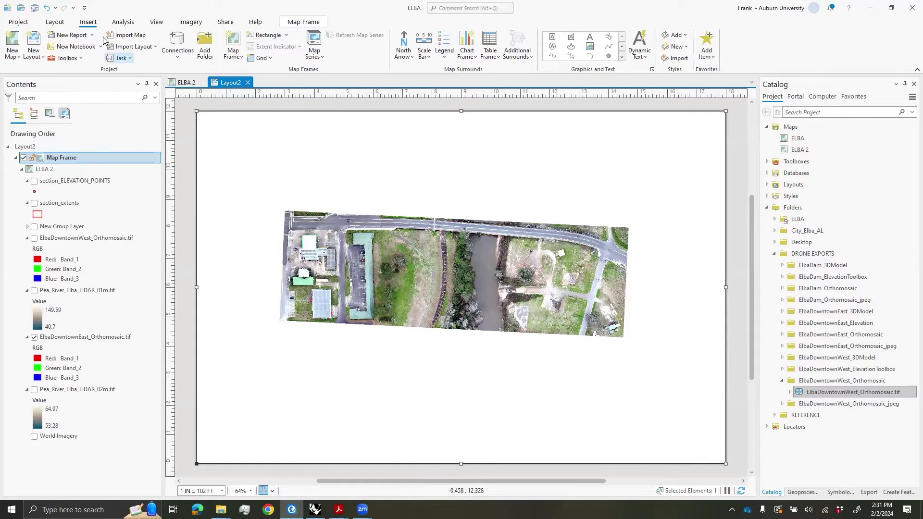
- Activate the map frame, enlarge the clipped imagery to about 1 IN = 67.92 FT to span the page width, and close the activation
{"action": "left_click", "coordinate": [55, 22]}
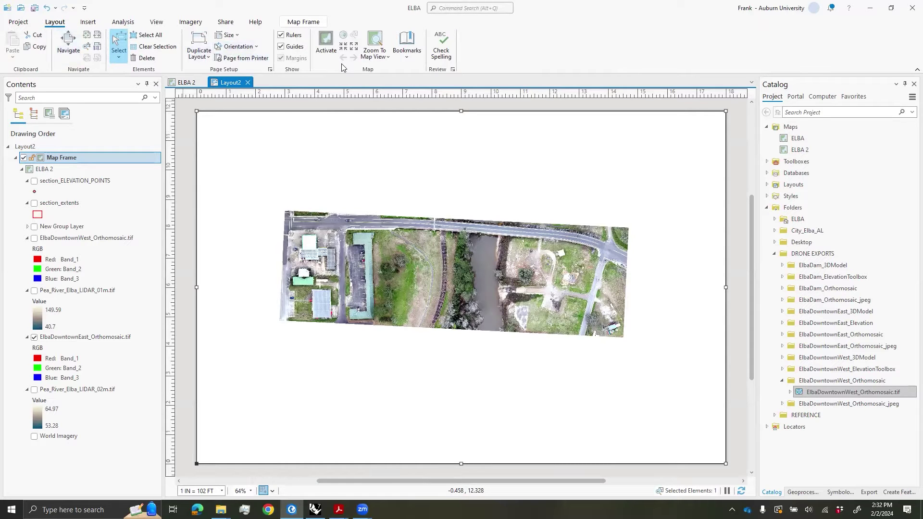
{"action": "left_click", "coordinate": [326, 50]}
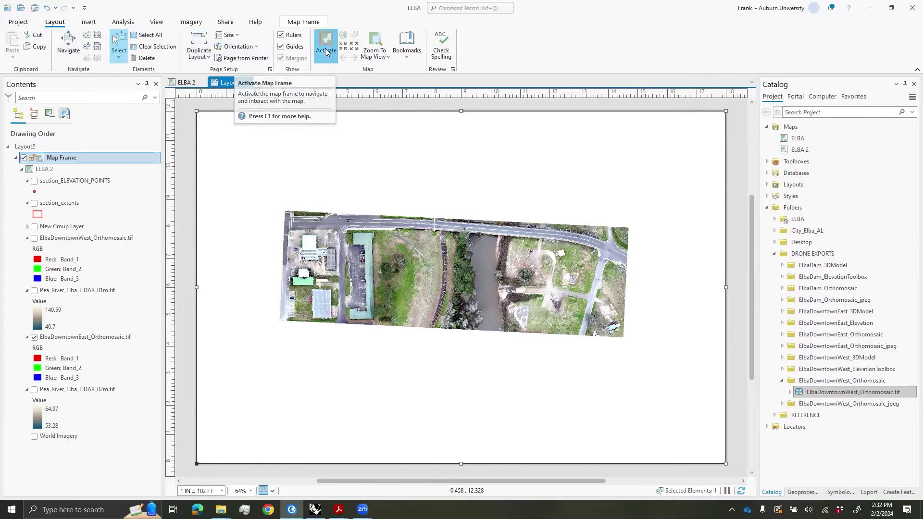
{"action": "scroll", "coordinate": [440, 261], "scroll_direction": "up", "scroll_amount": 3}
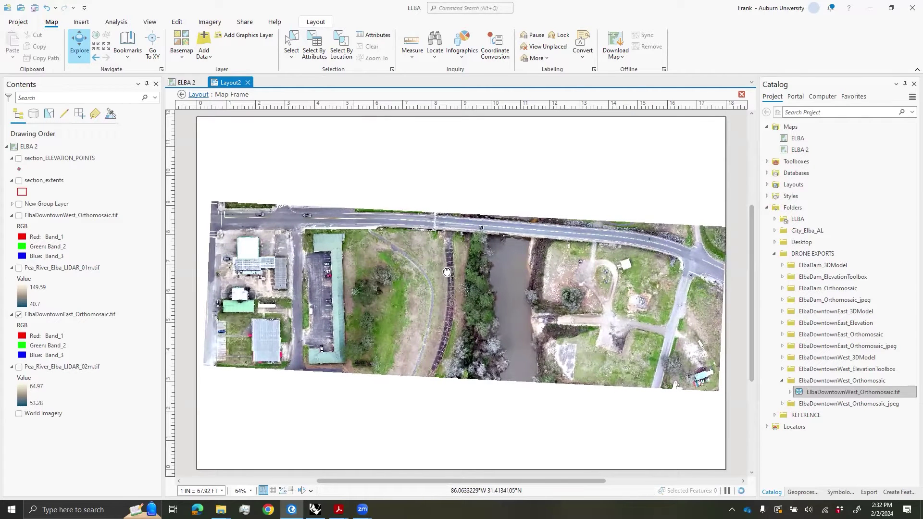
{"action": "scroll", "coordinate": [576, 291], "scroll_direction": "up", "scroll_amount": 1}
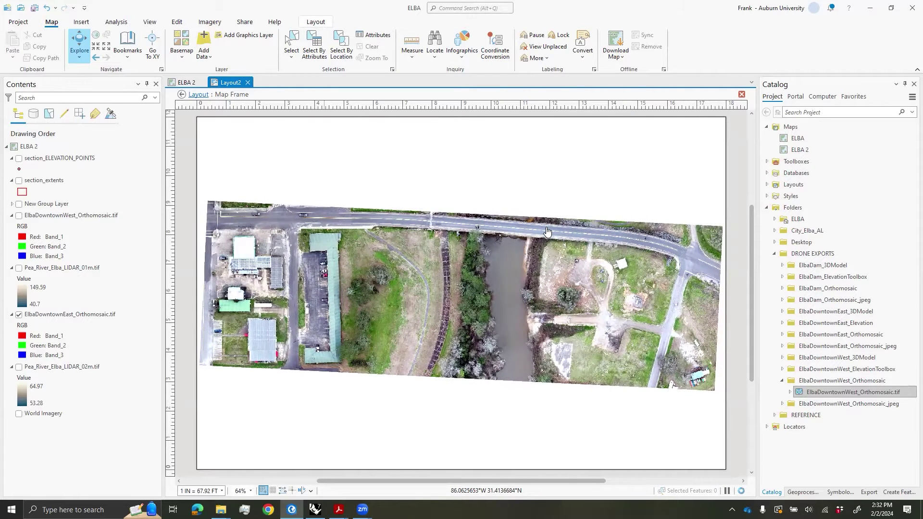
{"action": "left_click", "coordinate": [317, 24]}
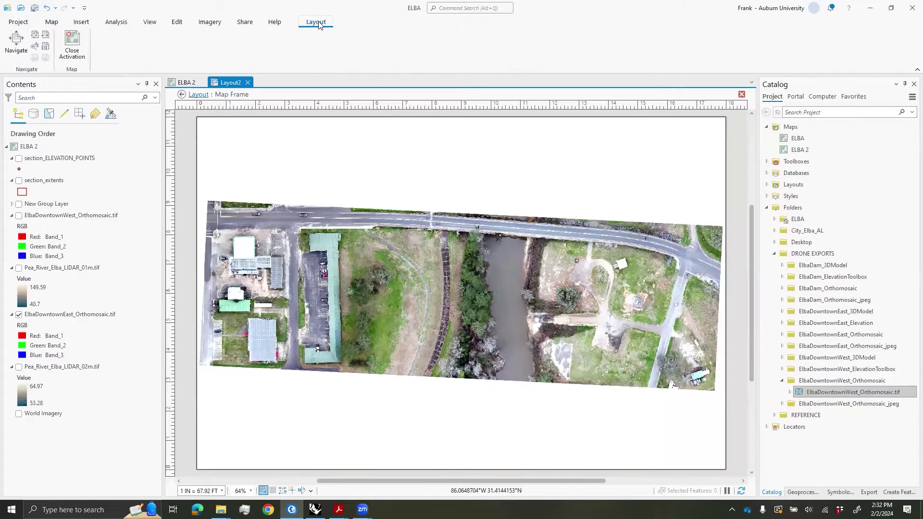
{"action": "left_click", "coordinate": [73, 46]}
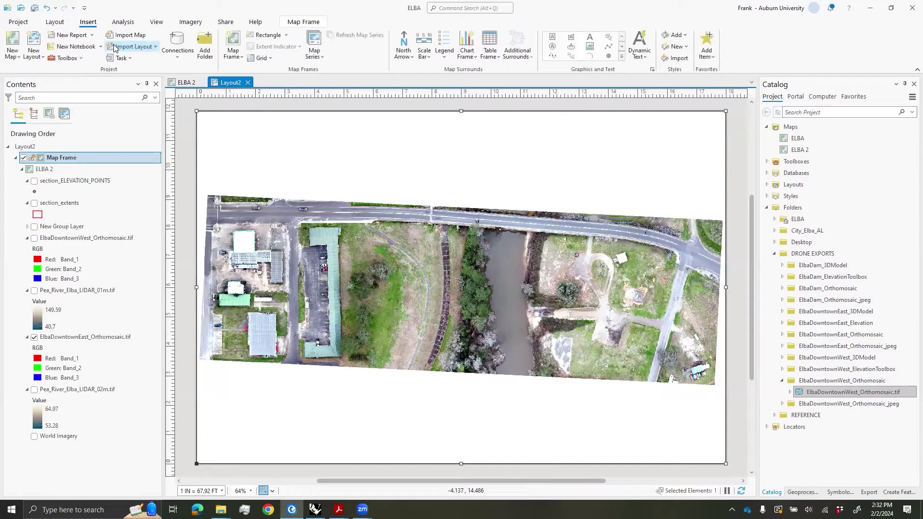
{"action": "left_click", "coordinate": [585, 108]}
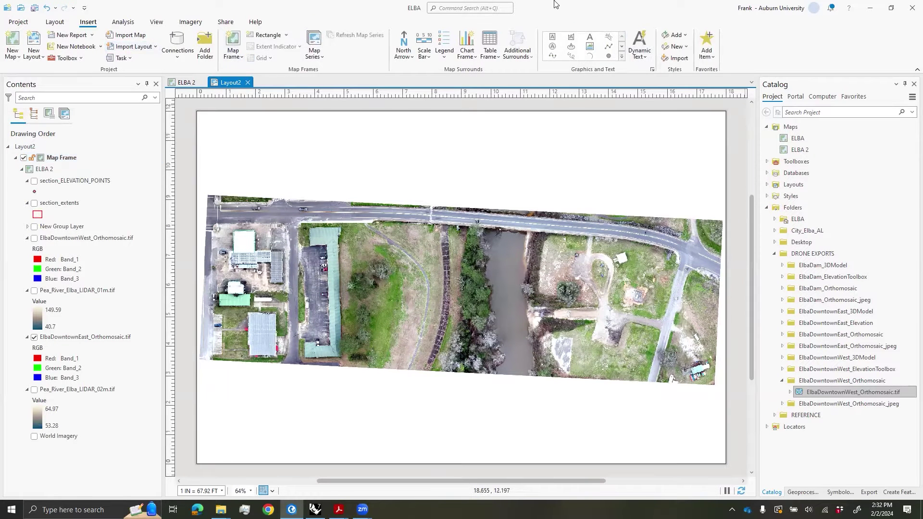
- Set up the layout export as a JPEG at 600 DPI
{"action": "left_click", "coordinate": [226, 22]}
{"action": "left_click", "coordinate": [256, 52]}
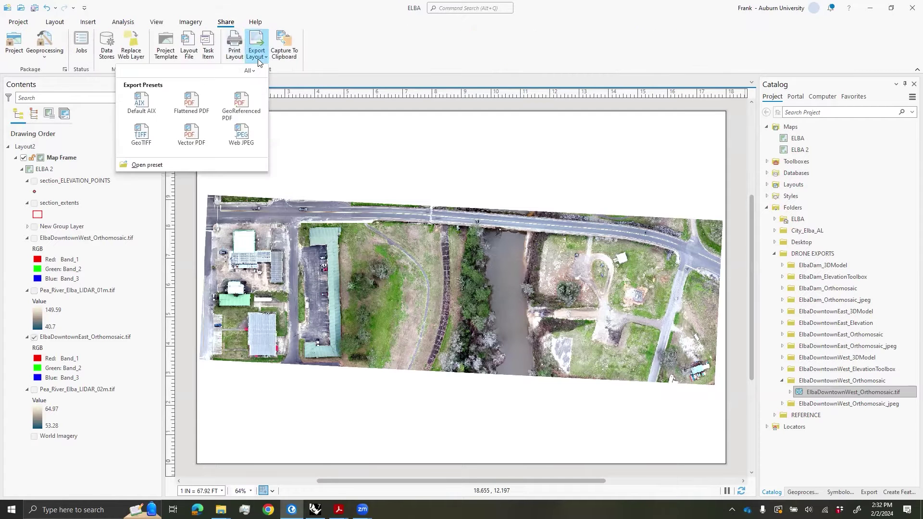
{"action": "left_click", "coordinate": [144, 144]}
{"action": "left_click", "coordinate": [821, 158]}
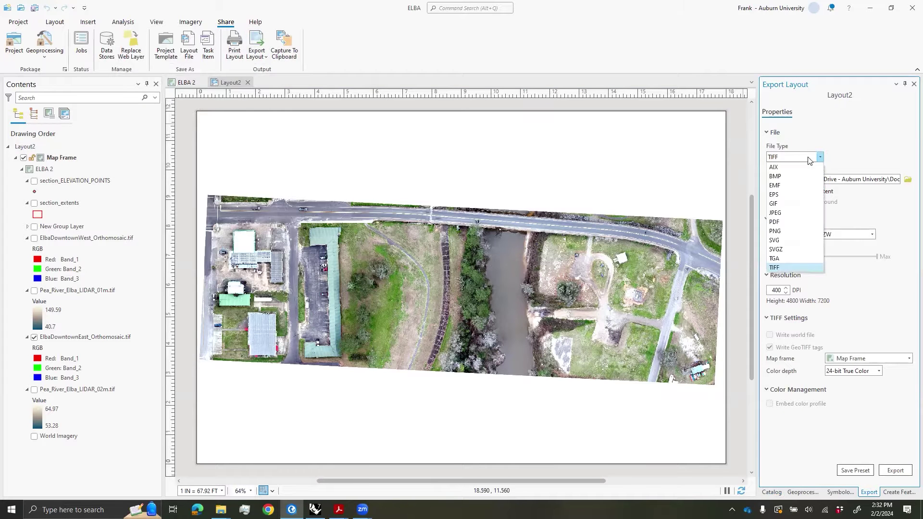
{"action": "left_click", "coordinate": [793, 213]}
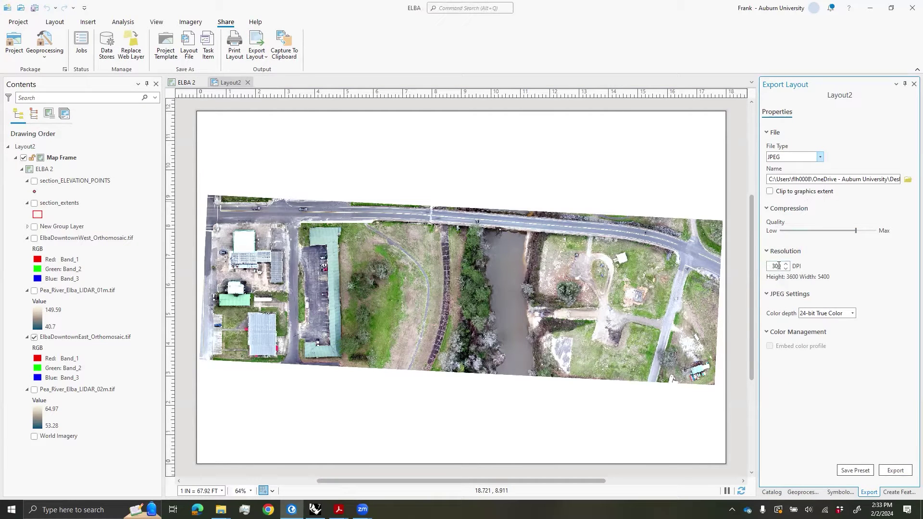
{"action": "left_click", "coordinate": [777, 266]}
{"action": "key", "text": "Return"}
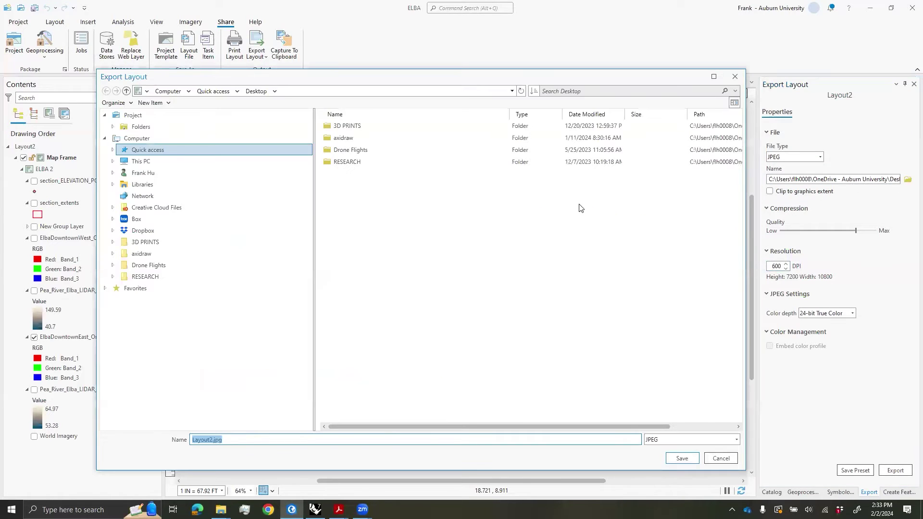
- Name the export file SUMMERLYNPARK_AERIAL on the Desktop and export the layout
{"action": "type", "text": "SUMMERLYNPARK_AERIAL"}
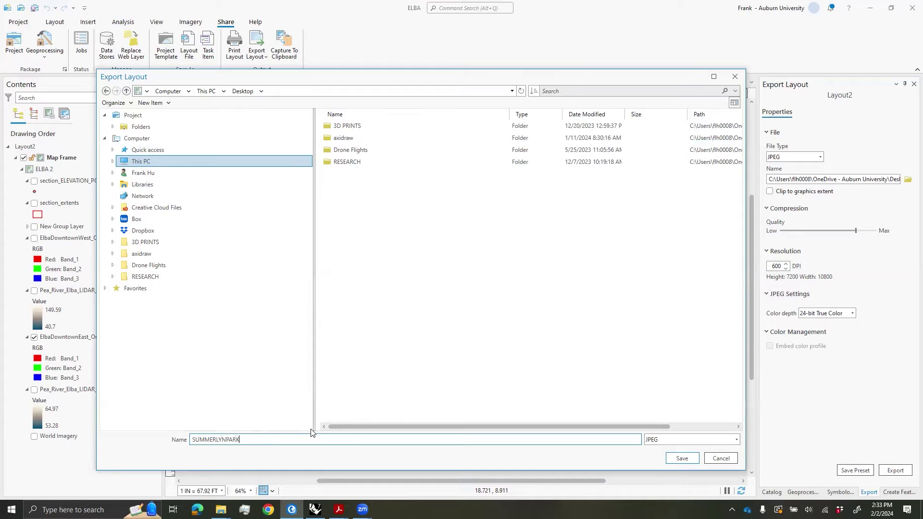
{"action": "left_click", "coordinate": [682, 458]}
{"action": "left_click", "coordinate": [895, 470]}
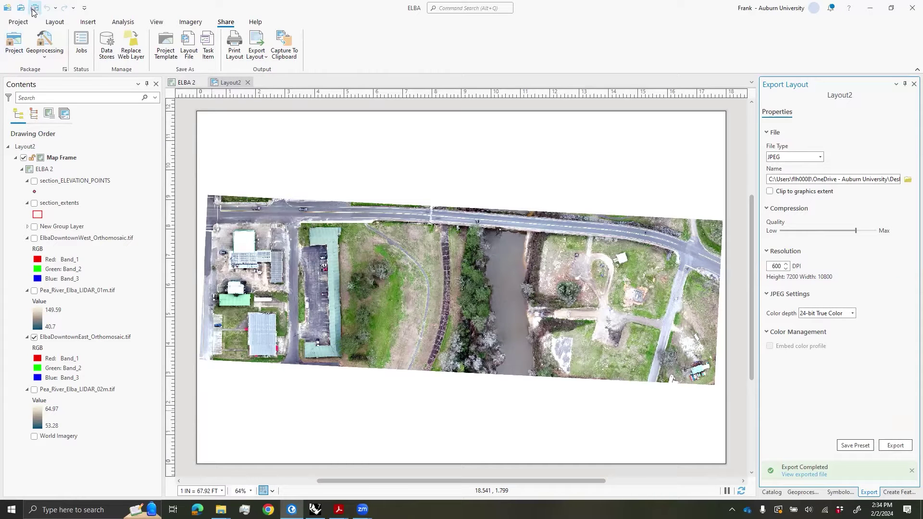
- Minimize ArcGIS Pro and Rhino and open the exported SUMMERLYNPARK_AERIAL.jpg from the desktop
{"action": "left_click", "coordinate": [871, 8]}
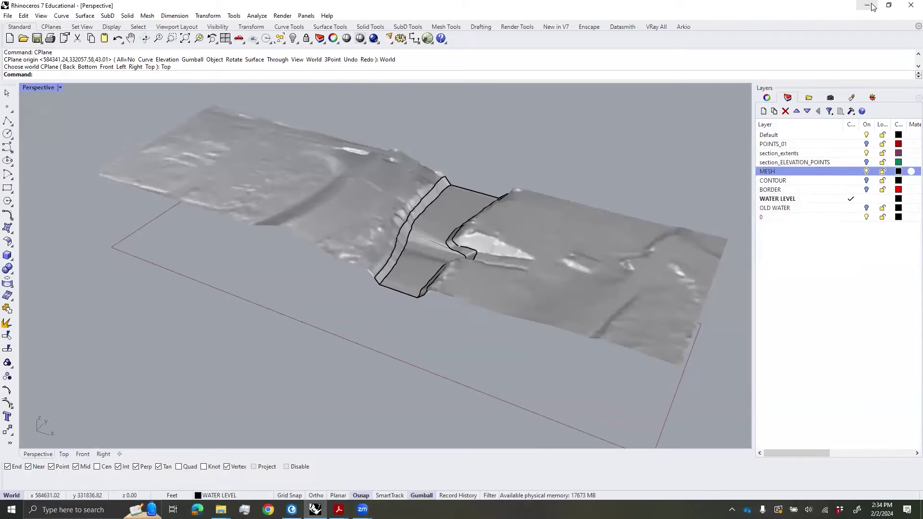
{"action": "left_click", "coordinate": [870, 6]}
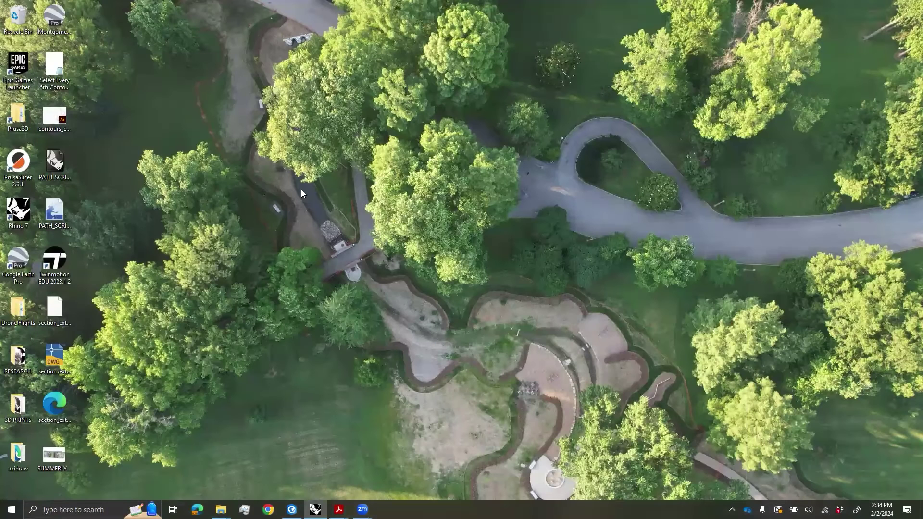
{"action": "left_click", "coordinate": [58, 457]}
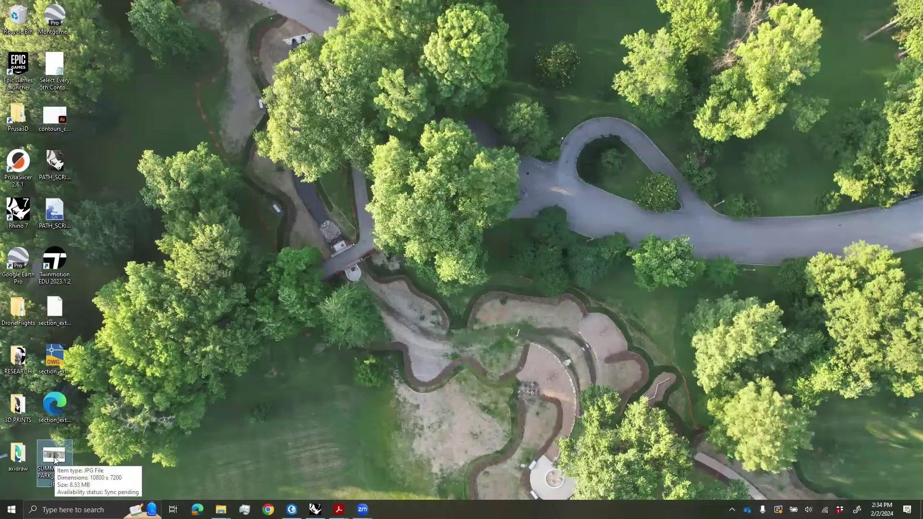
{"action": "double_click", "coordinate": [54, 458]}
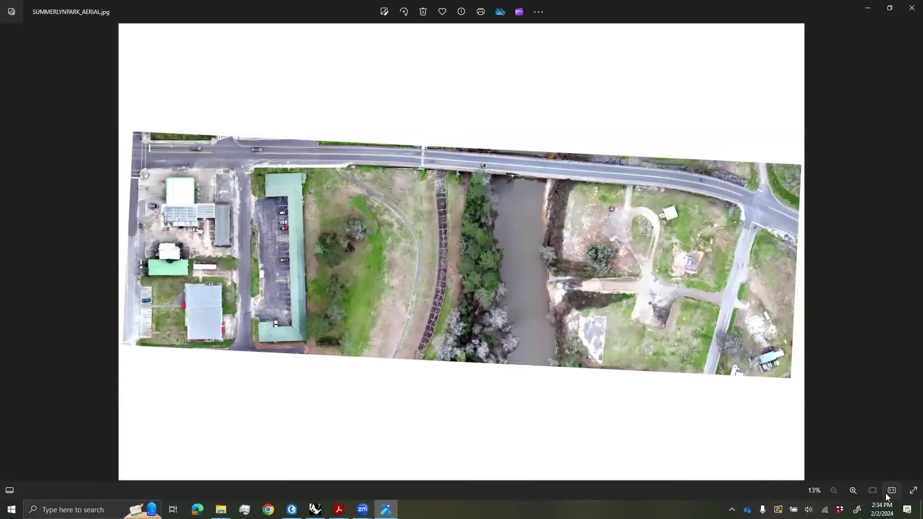
- Examine the aerial image's detail at 100% across the path, tree line and river, and close the image viewer
{"action": "left_click", "coordinate": [888, 492]}
{"action": "left_click_drag", "start_coordinate": [361, 262], "coordinate": [876, 401]}
{"action": "left_click_drag", "start_coordinate": [628, 136], "coordinate": [653, 377]}
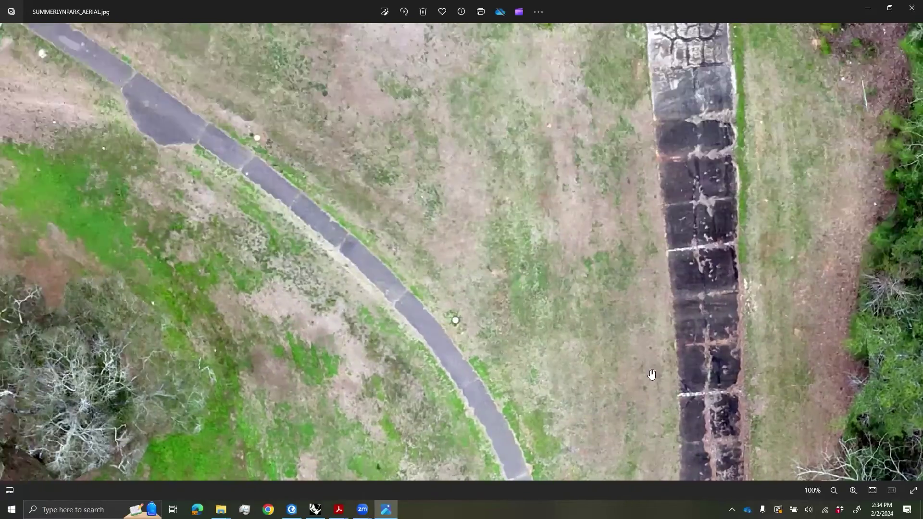
{"action": "left_click_drag", "start_coordinate": [621, 230], "coordinate": [649, 464]}
{"action": "left_click_drag", "start_coordinate": [89, 249], "coordinate": [416, 120]}
{"action": "left_click_drag", "start_coordinate": [781, 435], "coordinate": [194, 144]}
{"action": "left_click_drag", "start_coordinate": [639, 280], "coordinate": [235, 186]}
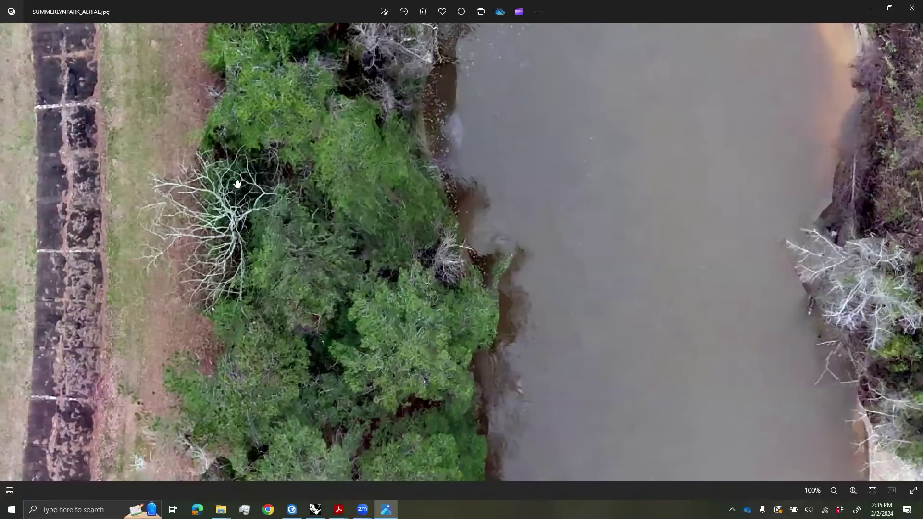
{"action": "left_click_drag", "start_coordinate": [728, 245], "coordinate": [354, 186]}
{"action": "left_click_drag", "start_coordinate": [641, 436], "coordinate": [320, 132]}
{"action": "left_click", "coordinate": [912, 8]}
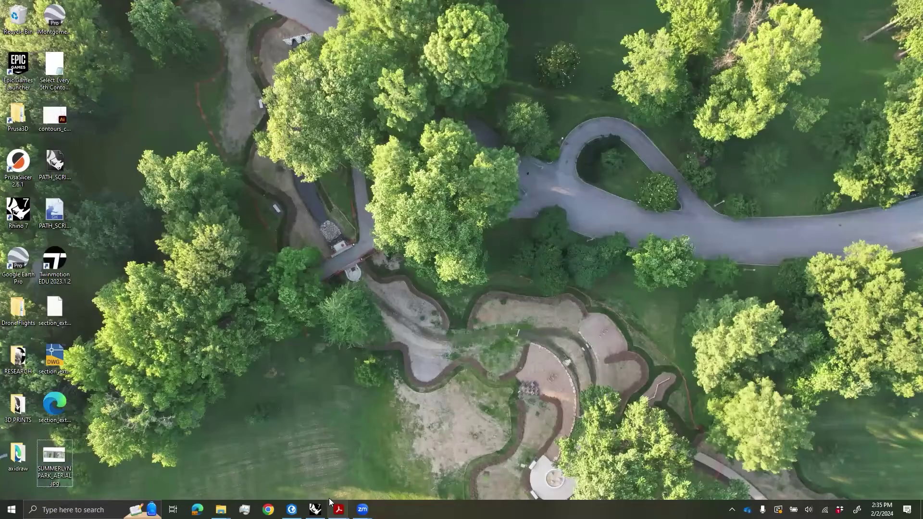
- Switch to Rhino's Top view, hide the MESH and WATER LEVEL layers, and lock the section_extents layer
{"action": "left_click", "coordinate": [315, 510]}
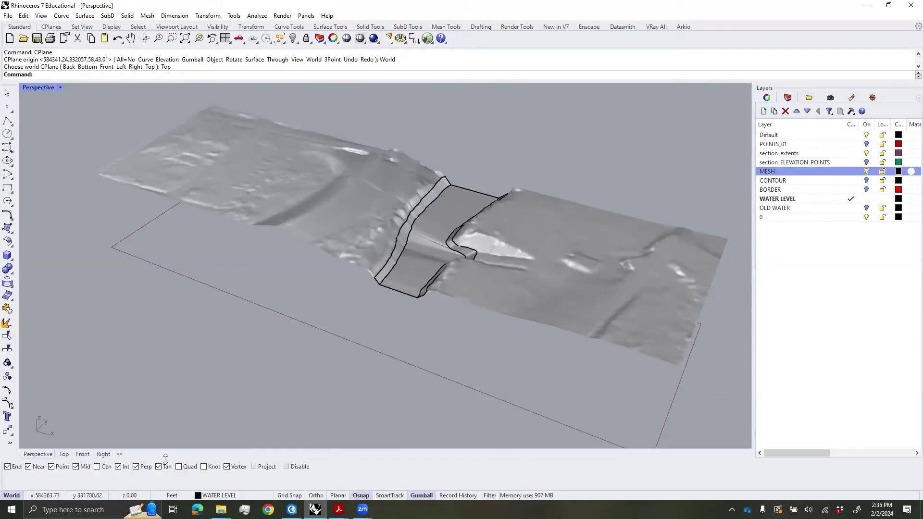
{"action": "left_click", "coordinate": [64, 455]}
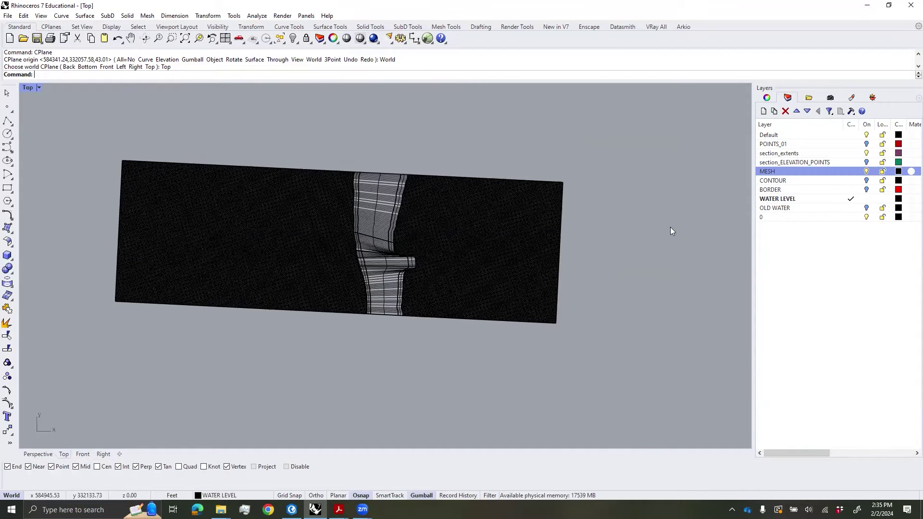
{"action": "left_click", "coordinate": [866, 172]}
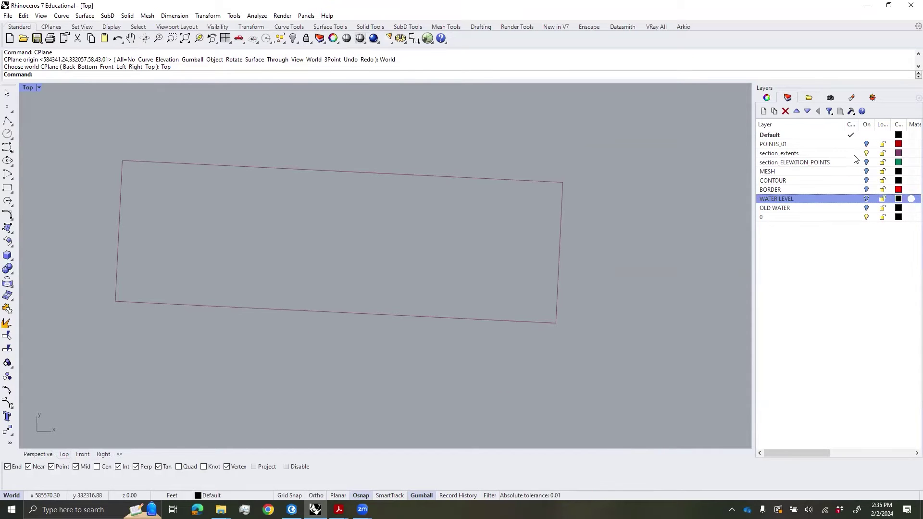
{"action": "left_click", "coordinate": [883, 153]}
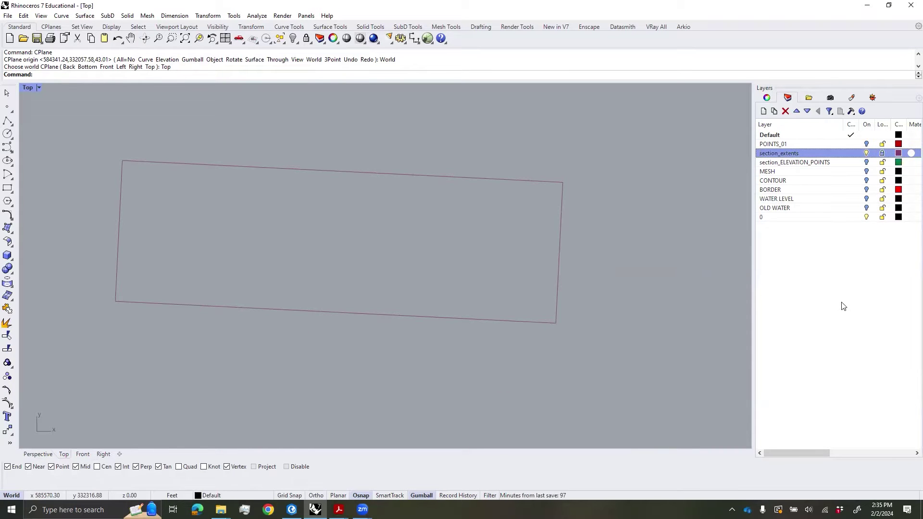
- Create a new layer named AERIAL TEXTURE and make it the current layer
{"action": "left_click", "coordinate": [764, 111]}
{"action": "type", "text": "AERIAL TEXTURE"}
{"action": "key", "text": "Return"}
{"action": "double_click", "coordinate": [837, 162]}
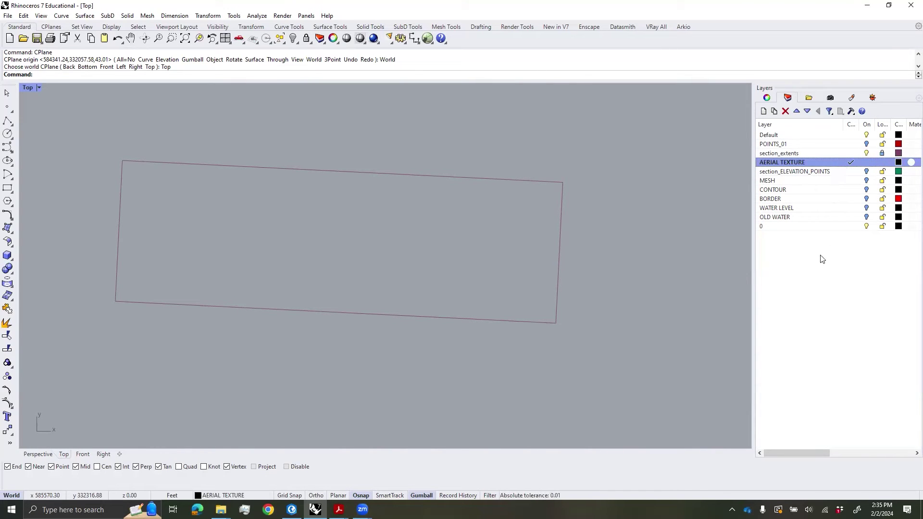
- Insert SUMMERLYNPARK_AERIAL.jpg from the Desktop as a picture surface, placing it freehand over and beyond the section extents rectangle
{"action": "right_click_drag", "start_coordinate": [269, 174], "coordinate": [297, 190]}
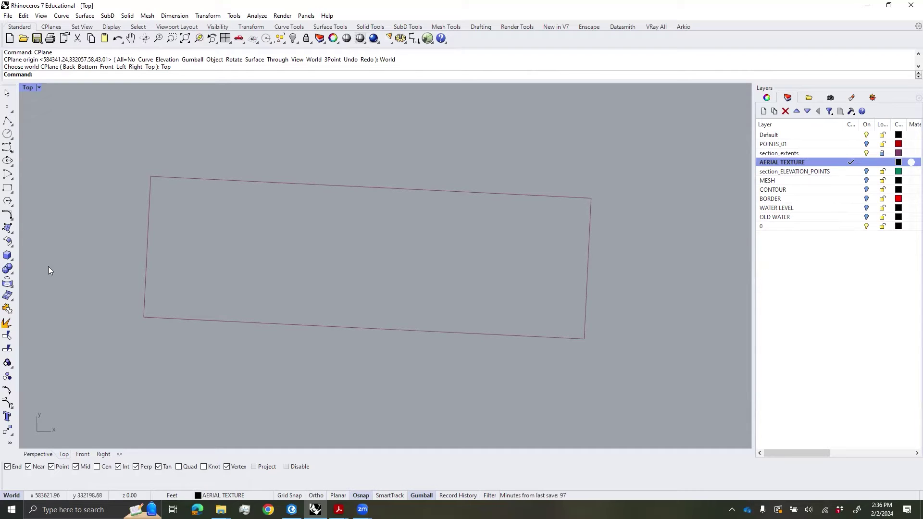
{"action": "left_click", "coordinate": [11, 234]}
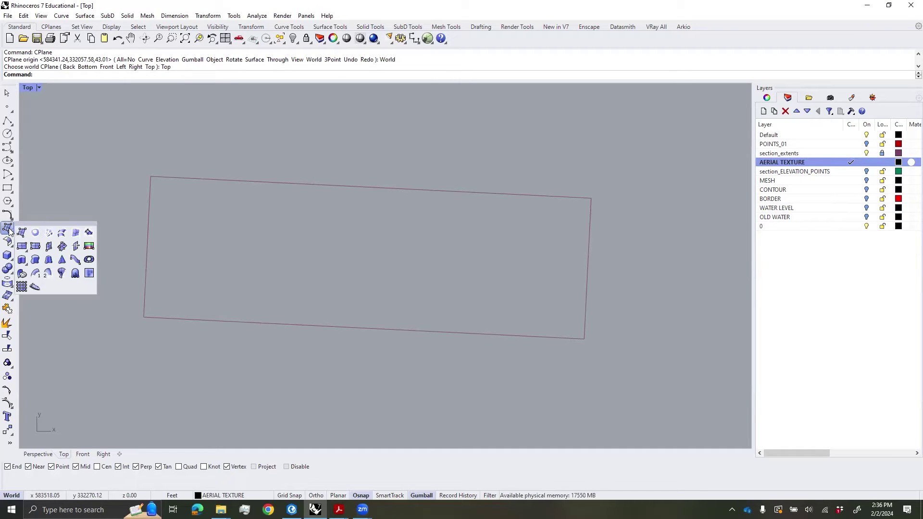
{"action": "left_click", "coordinate": [89, 247]}
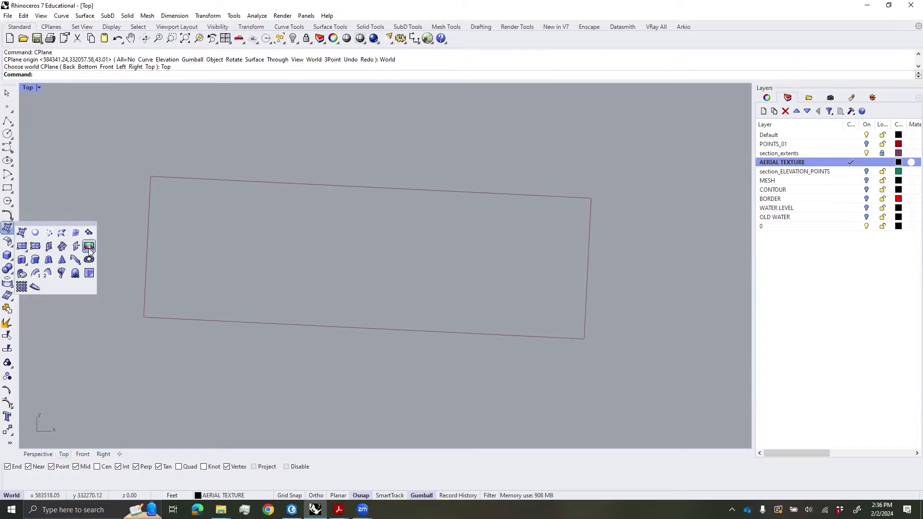
{"action": "left_click_drag", "start_coordinate": [272, 31], "coordinate": [399, 29]}
{"action": "left_click", "coordinate": [377, 147]}
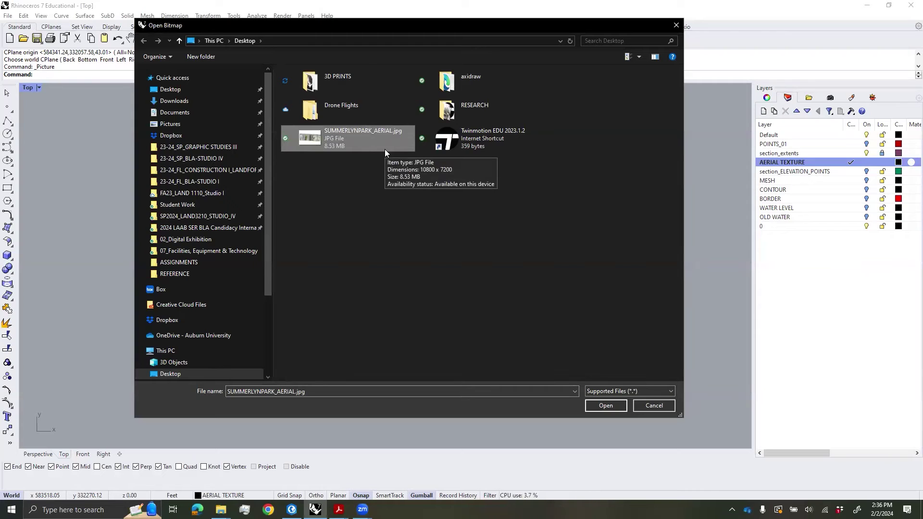
{"action": "left_click", "coordinate": [605, 407]}
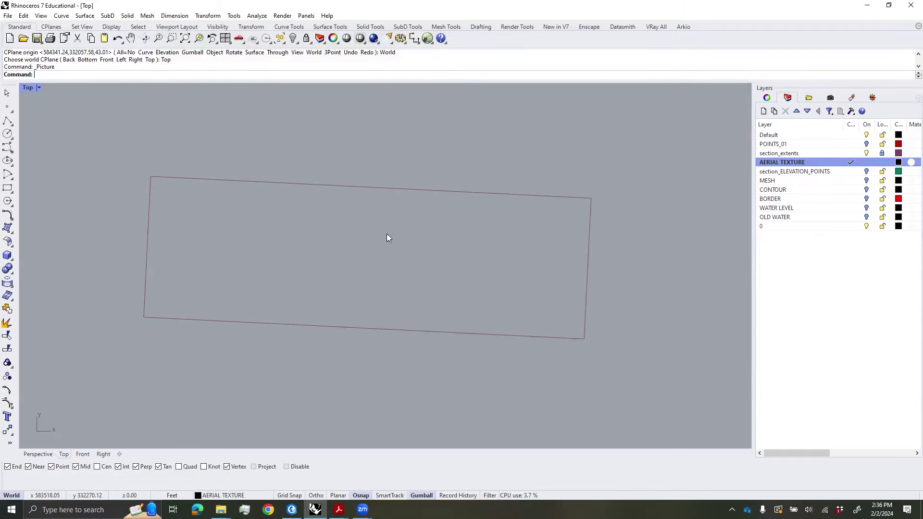
{"action": "scroll", "coordinate": [279, 372], "scroll_direction": "down", "scroll_amount": 12}
{"action": "right_click_drag", "start_coordinate": [295, 382], "coordinate": [256, 352]}
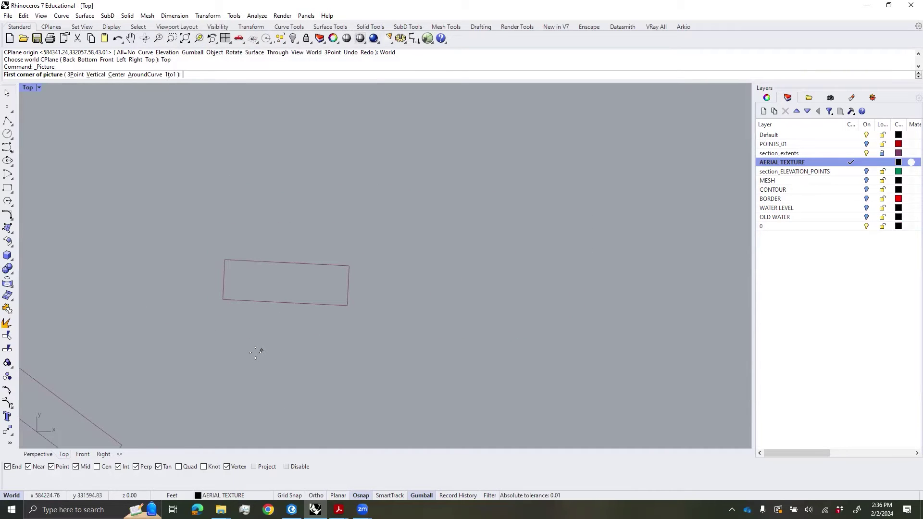
{"action": "left_click", "coordinate": [248, 354]}
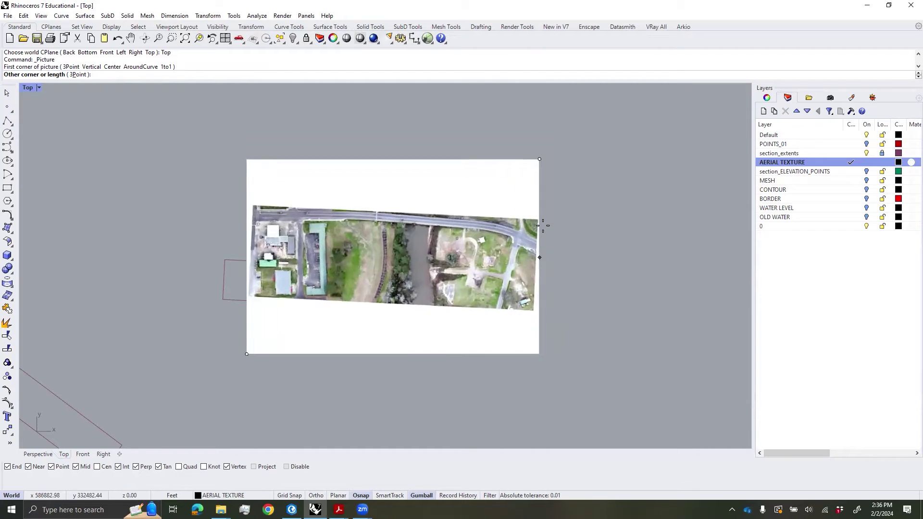
{"action": "left_click", "coordinate": [473, 229]}
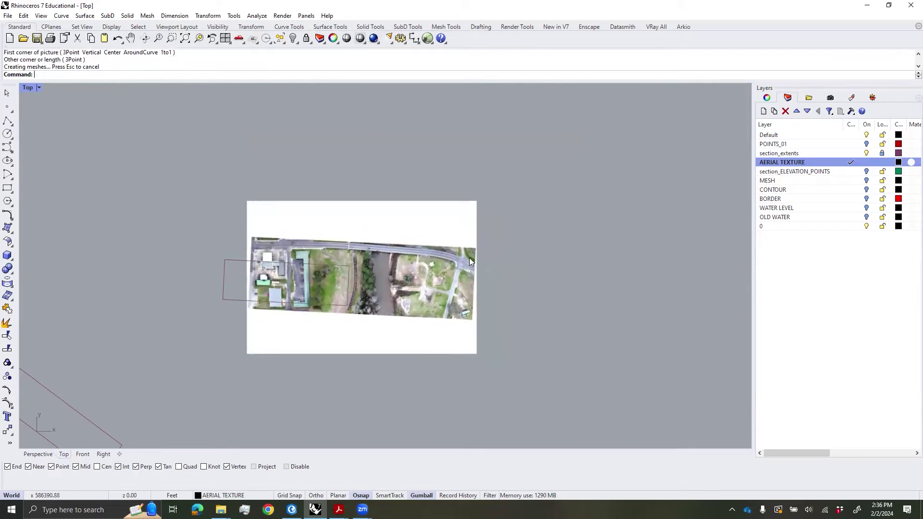
- Roughly resize and shift the aerial picture so its clipped image nearly fills the section extents rectangle
{"action": "scroll", "coordinate": [463, 215], "scroll_direction": "up", "scroll_amount": 2}
{"action": "right_click_drag", "start_coordinate": [377, 256], "coordinate": [388, 217]}
{"action": "left_click", "coordinate": [465, 216]}
{"action": "left_click_drag", "start_coordinate": [388, 217], "coordinate": [570, 209]}
{"action": "key", "text": "Escape"}
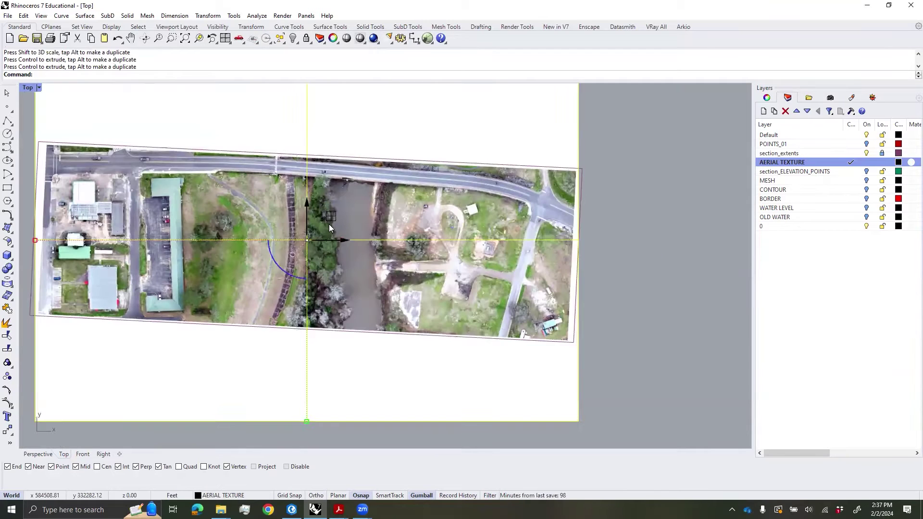
- Move the aerial picture so the clipped image's lower-left corner lands on the matching corner of the section extents
{"action": "right_click_drag", "start_coordinate": [261, 287], "coordinate": [419, 257]}
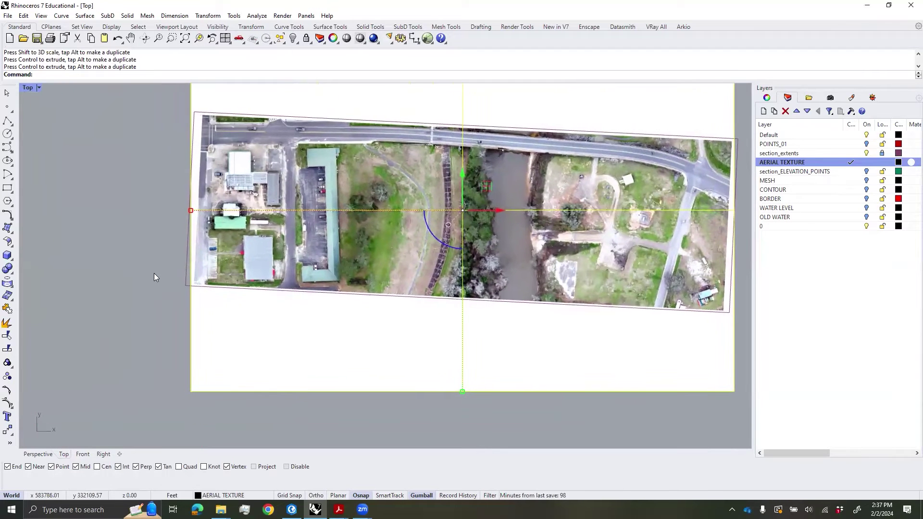
{"action": "scroll", "coordinate": [153, 274], "scroll_direction": "up", "scroll_amount": 6}
{"action": "left_click", "coordinate": [166, 269]}
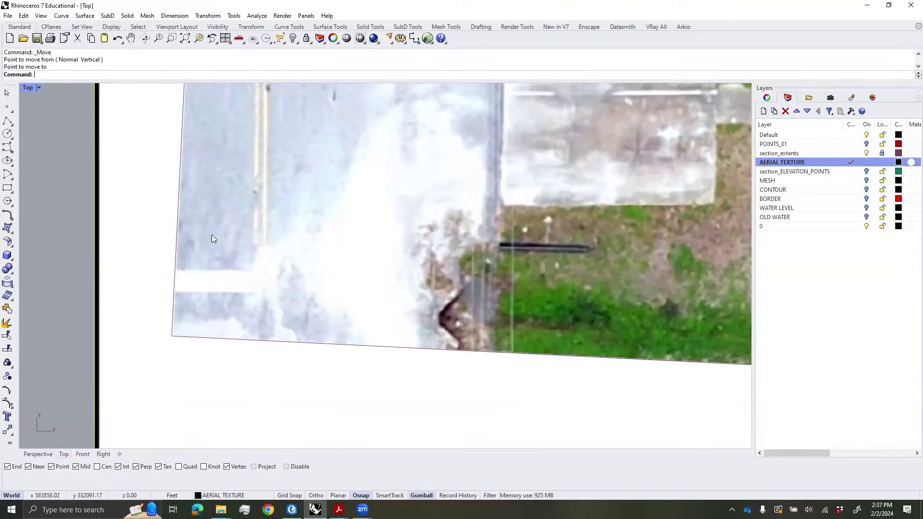
- Scale the aerial picture from the lower-left corner, matching the image's upper-right corner to the upper-right corner of the section extents
{"action": "type", "text": "Sca"}
{"action": "key", "text": "Return"}
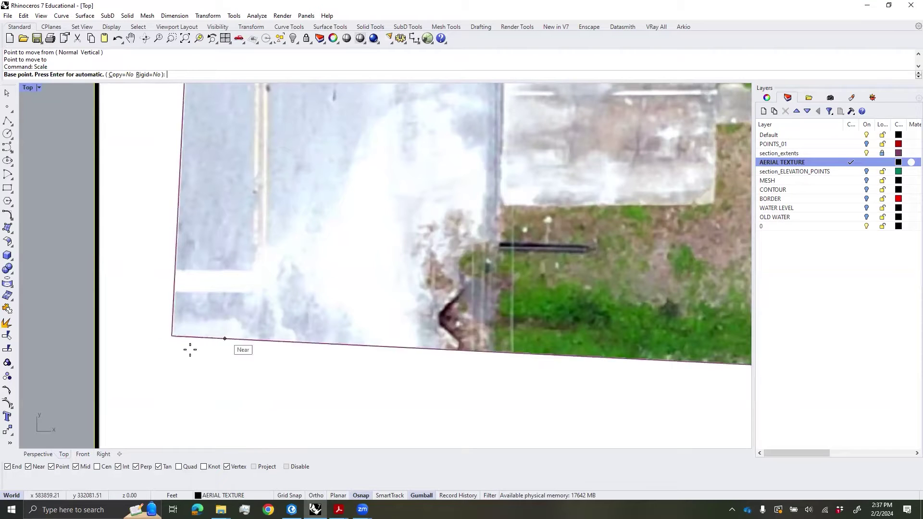
{"action": "left_click", "coordinate": [172, 336]}
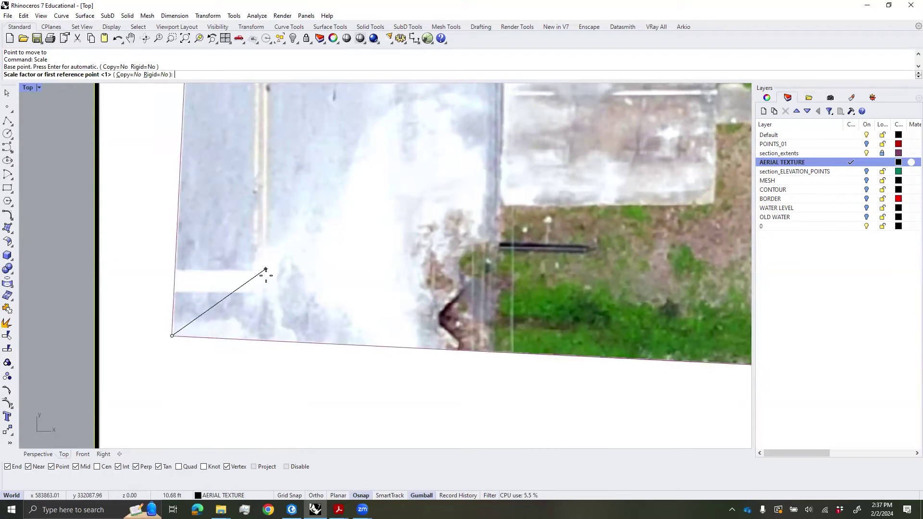
{"action": "scroll", "coordinate": [268, 274], "scroll_direction": "down", "scroll_amount": 8}
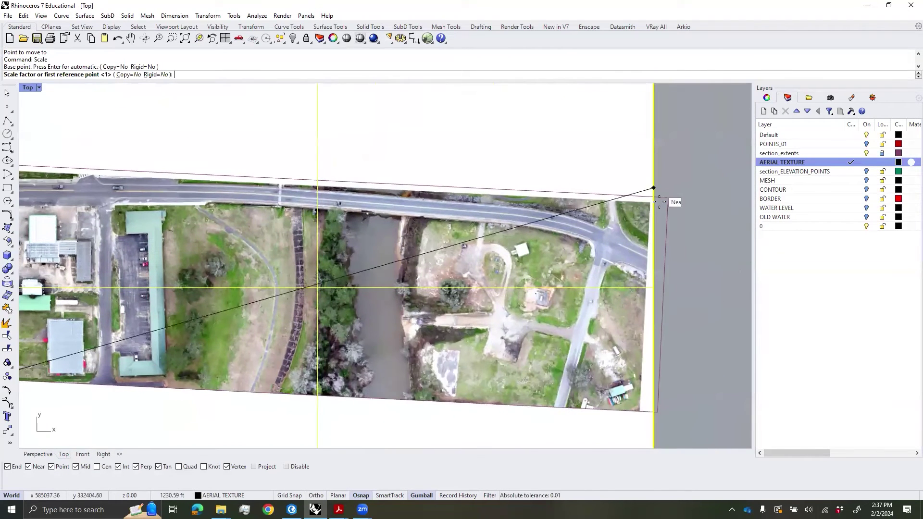
{"action": "scroll", "coordinate": [667, 197], "scroll_direction": "up", "scroll_amount": 10}
{"action": "left_click", "coordinate": [614, 188]}
{"action": "scroll", "coordinate": [614, 188], "scroll_direction": "down", "scroll_amount": 4}
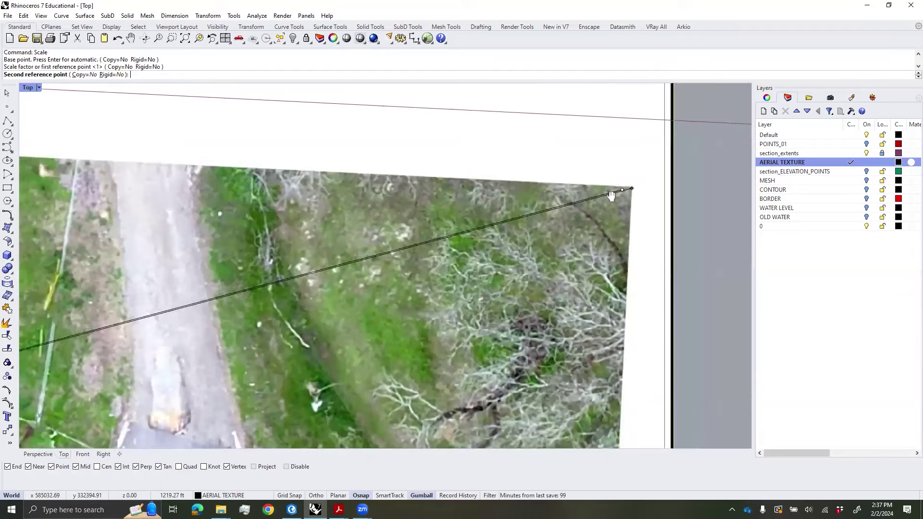
{"action": "left_click", "coordinate": [488, 182]}
{"action": "scroll", "coordinate": [488, 182], "scroll_direction": "down", "scroll_amount": 5}
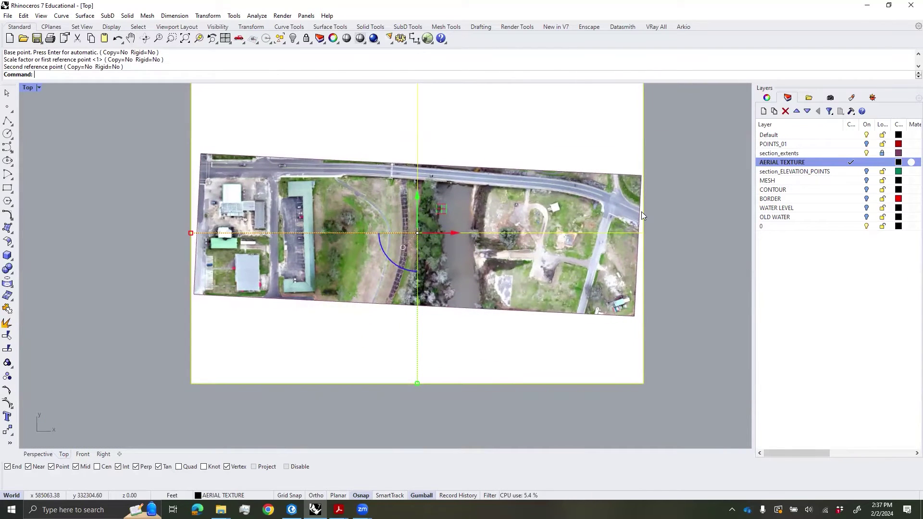
- Show the MESH layer in the Perspective view, move the water level objects onto it, and remove the WATER LEVEL layer
{"action": "left_click", "coordinate": [38, 454]}
{"action": "right_click_drag", "start_coordinate": [332, 258], "coordinate": [690, 178]}
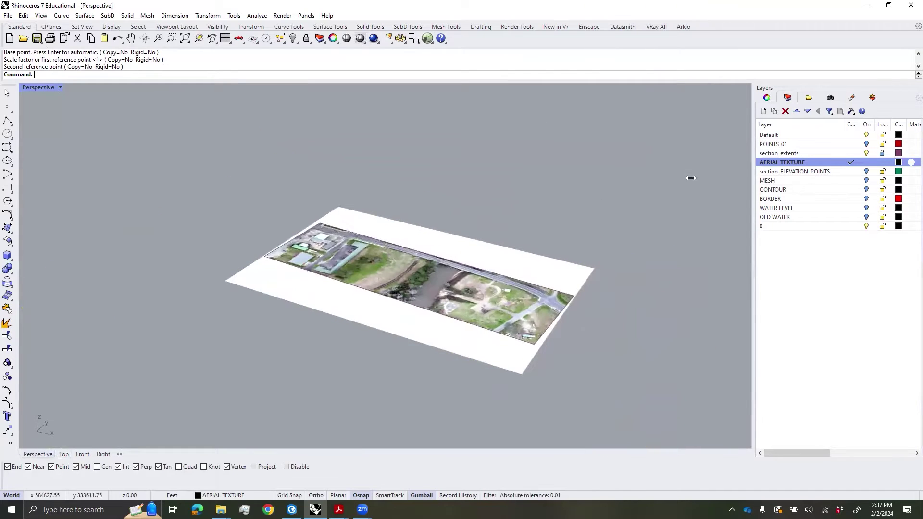
{"action": "left_click", "coordinate": [866, 180]}
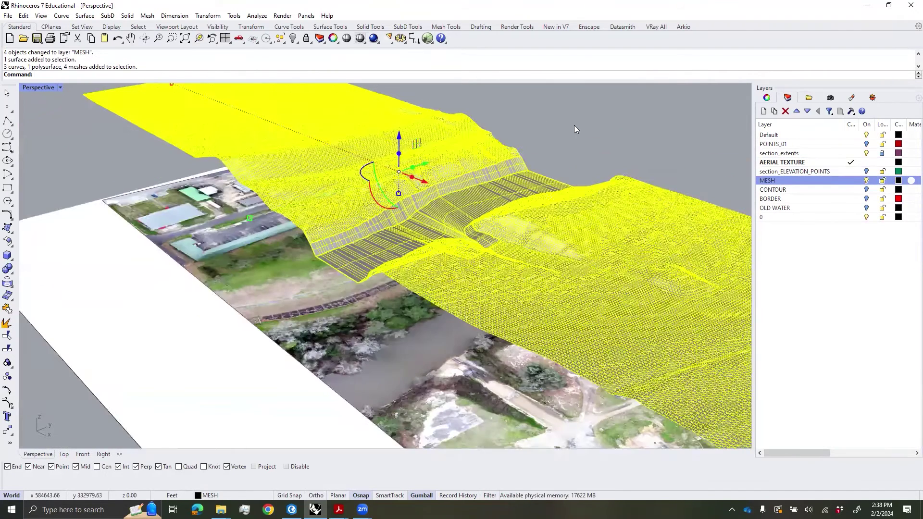
{"action": "scroll", "coordinate": [574, 126], "scroll_direction": "down", "scroll_amount": 8}
{"action": "left_click", "coordinate": [589, 139]}
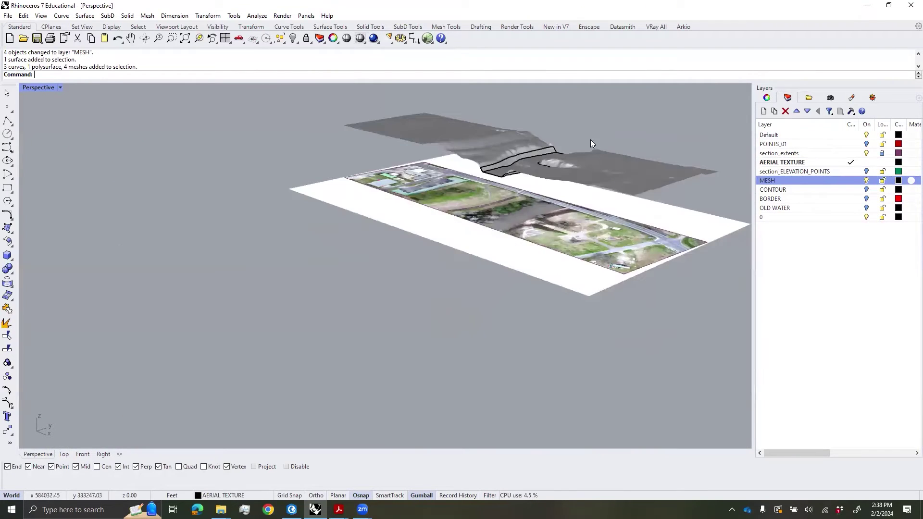
{"action": "right_click_drag", "start_coordinate": [601, 117], "coordinate": [496, 310]}
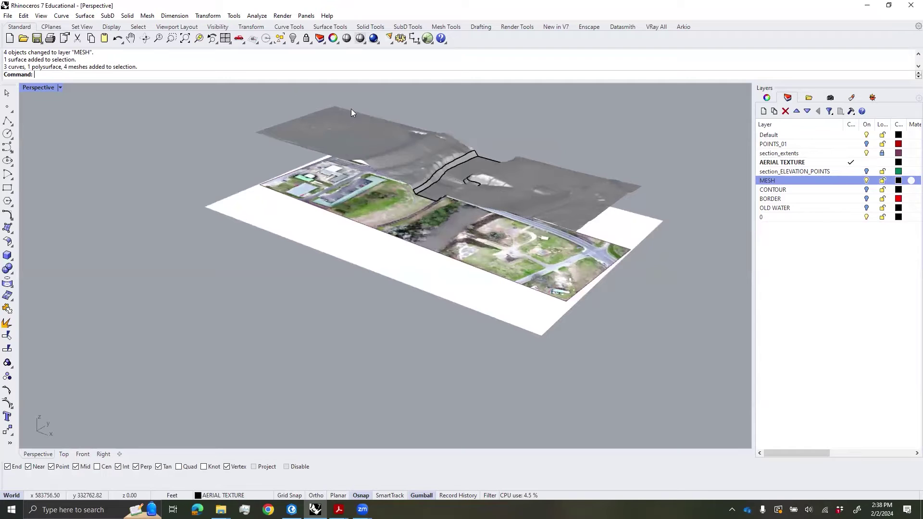
{"action": "scroll", "coordinate": [478, 213], "scroll_direction": "up", "scroll_amount": 5}
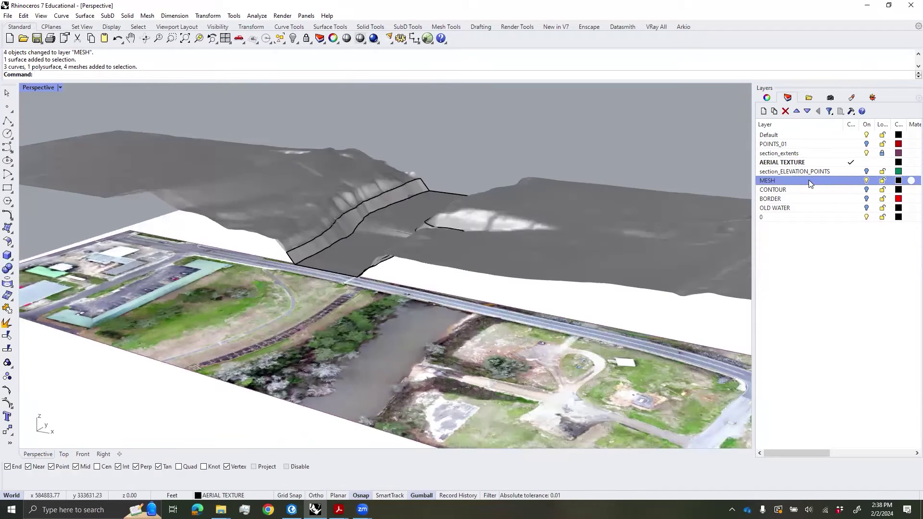
- Select all objects on the MESH layer, match their material to the aerial picture, and deselect them
{"action": "right_click", "coordinate": [807, 179]}
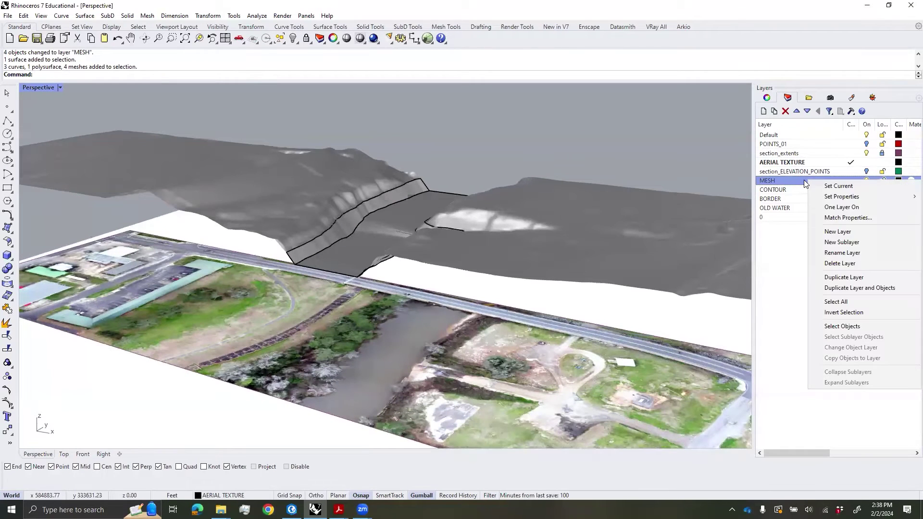
{"action": "left_click", "coordinate": [855, 327]}
{"action": "scroll", "coordinate": [477, 141], "scroll_direction": "down", "scroll_amount": 5}
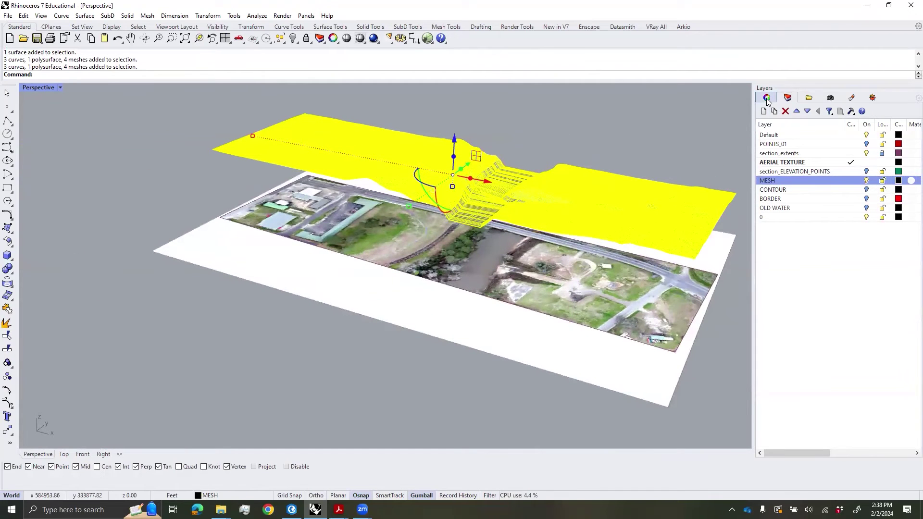
{"action": "left_click", "coordinate": [766, 98]}
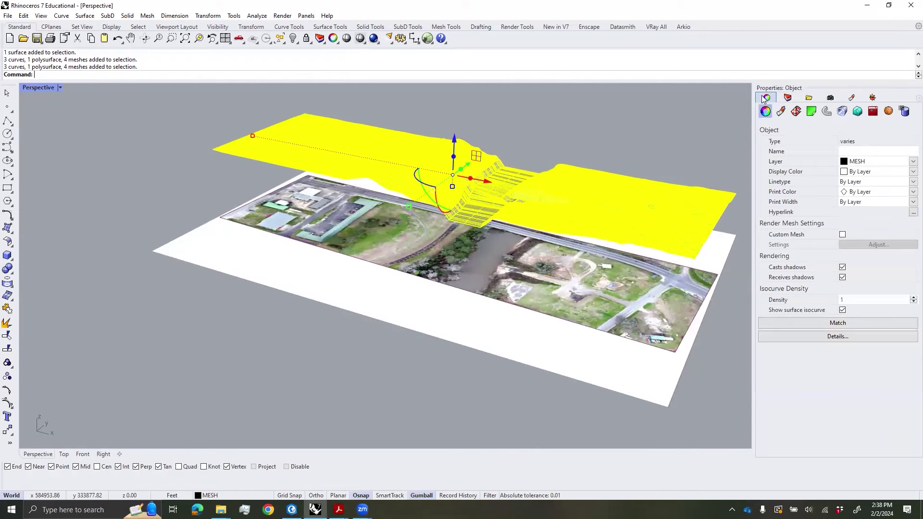
{"action": "left_click", "coordinate": [781, 112]}
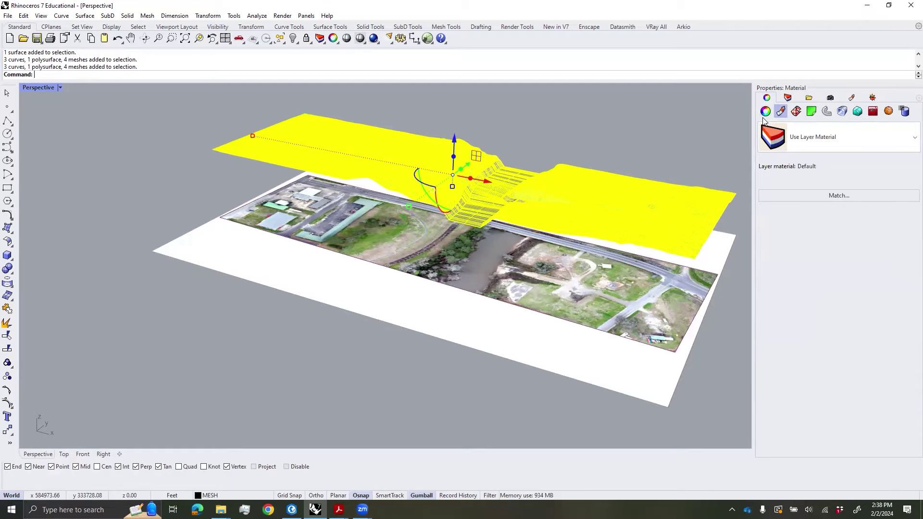
{"action": "left_click", "coordinate": [840, 196]}
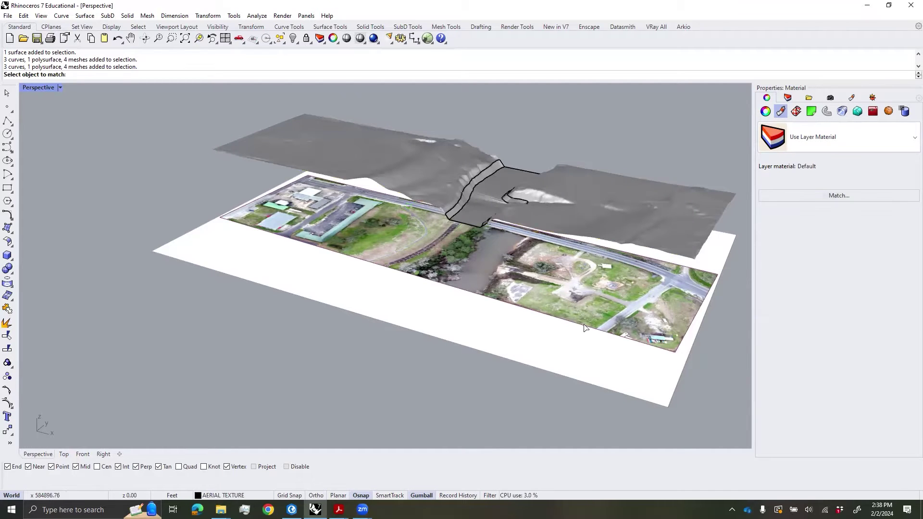
{"action": "left_click", "coordinate": [529, 336]}
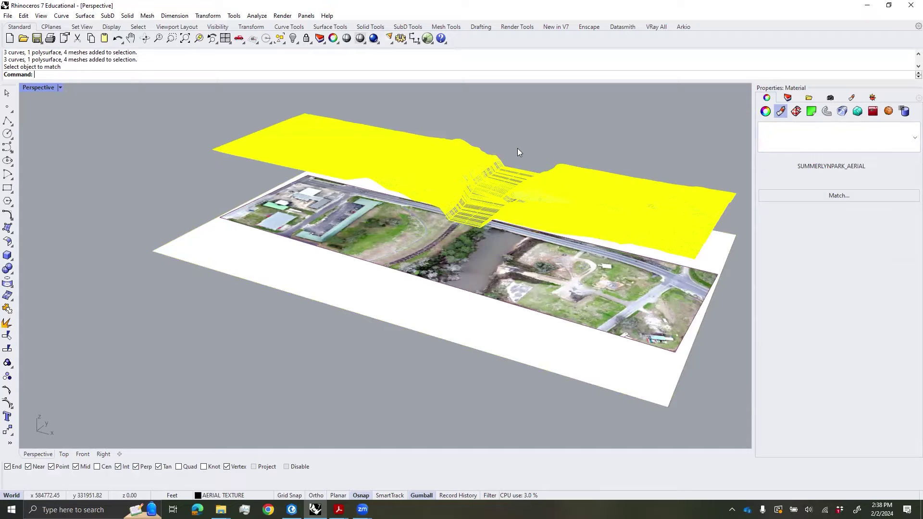
{"action": "right_click_drag", "start_coordinate": [534, 201], "coordinate": [460, 192]}
{"action": "left_click", "coordinate": [557, 148]}
- Set the Shaded display mode's color and material usage to Rendering material
{"action": "scroll", "coordinate": [509, 196], "scroll_direction": "up", "scroll_amount": 6}
{"action": "scroll", "coordinate": [486, 189], "scroll_direction": "down", "scroll_amount": 6}
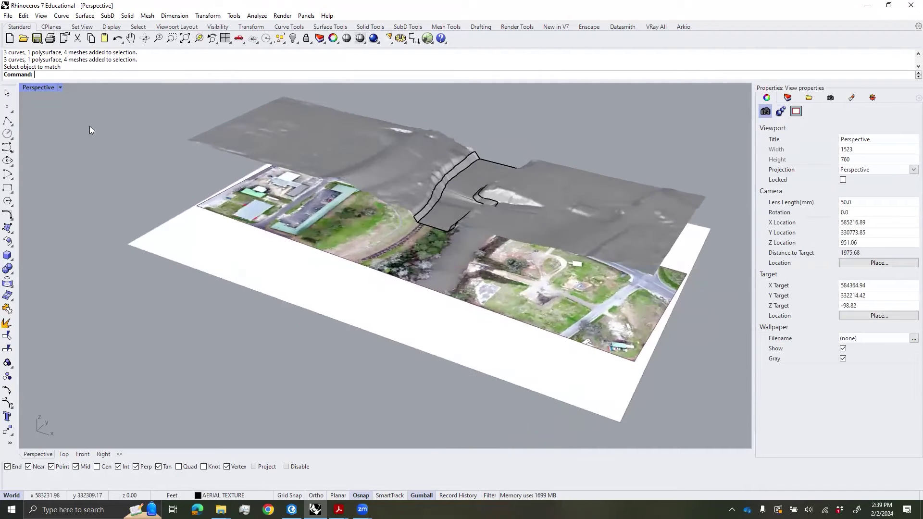
{"action": "left_click", "coordinate": [60, 87]}
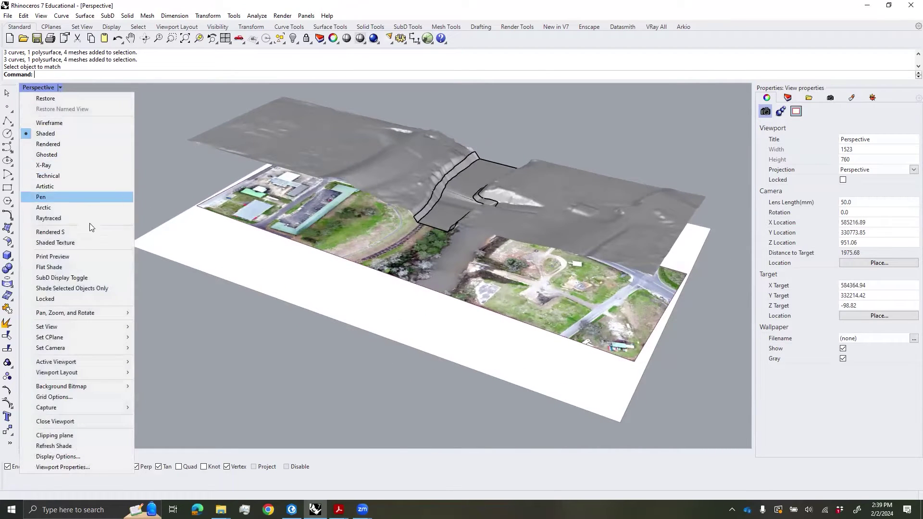
{"action": "left_click", "coordinate": [95, 455]}
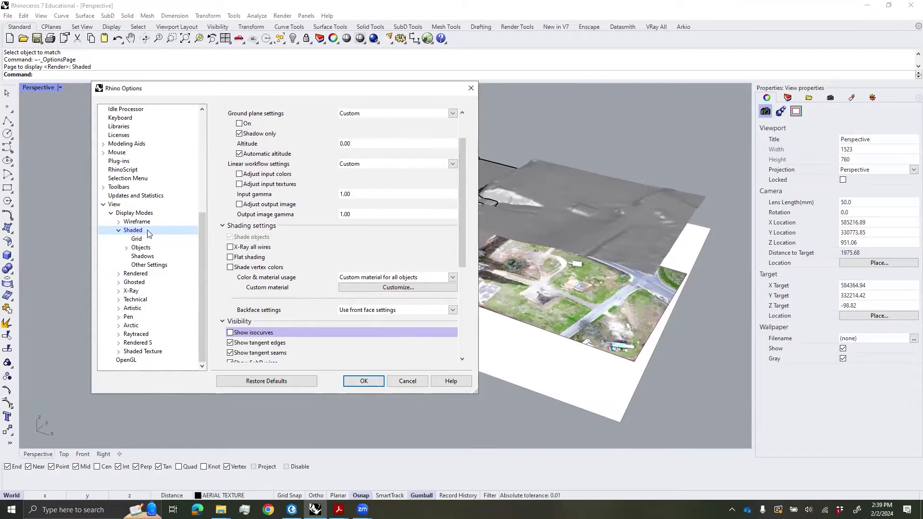
{"action": "scroll", "coordinate": [250, 219], "scroll_direction": "down", "scroll_amount": 1}
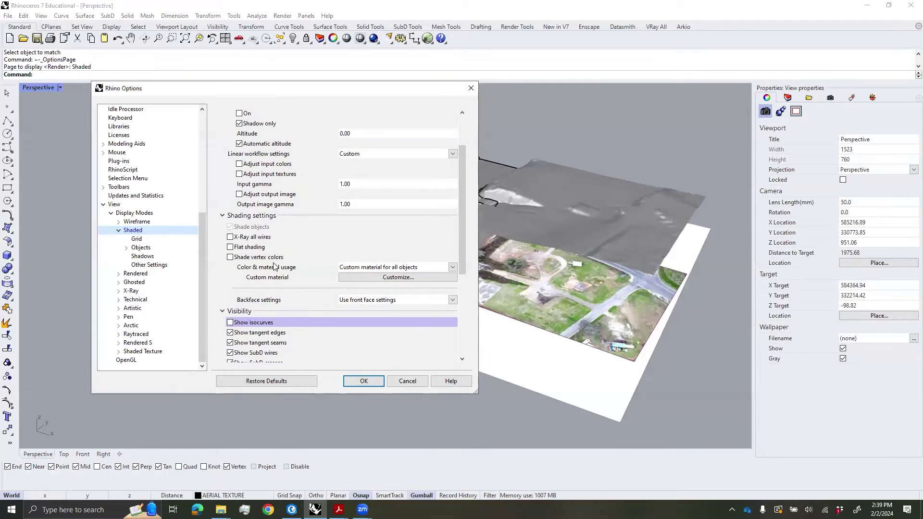
{"action": "left_click", "coordinate": [380, 269]}
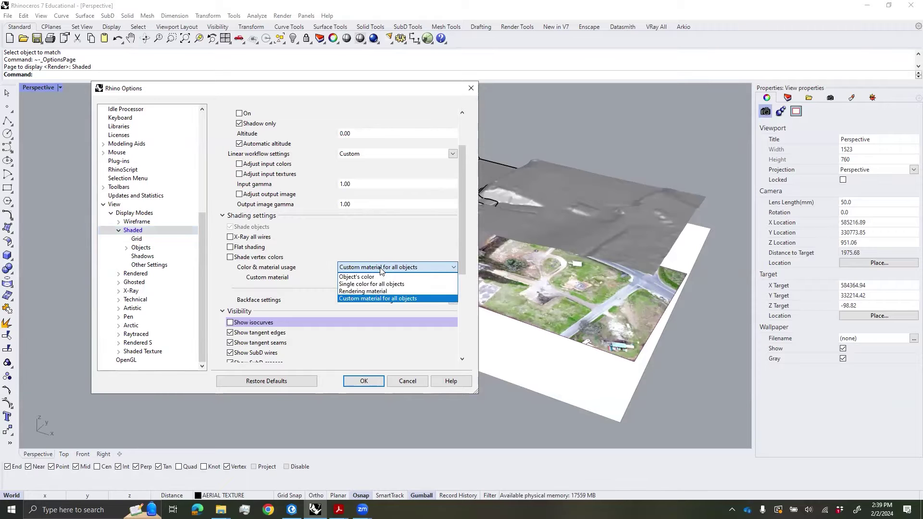
{"action": "left_click", "coordinate": [370, 291]}
{"action": "left_click", "coordinate": [364, 381]}
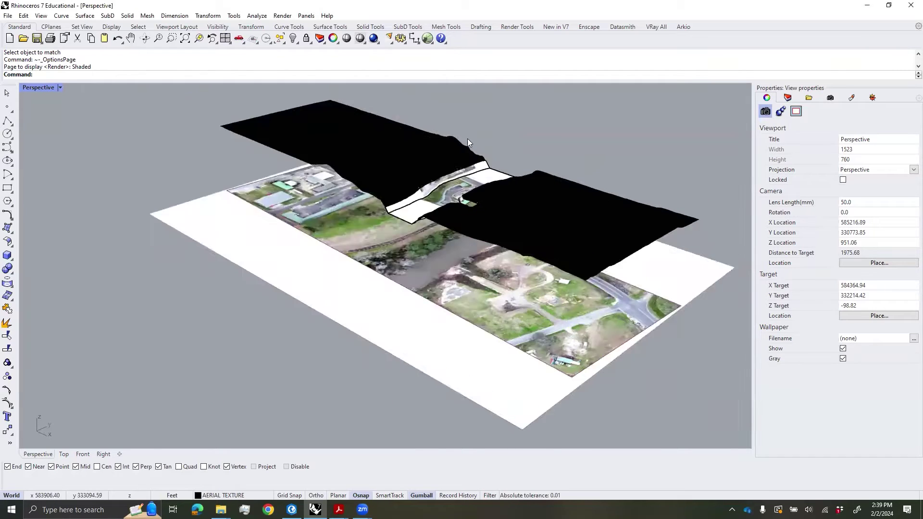
- Select all objects on the MESH layer and open their texture mapping properties
{"action": "scroll", "coordinate": [409, 211], "scroll_direction": "up", "scroll_amount": 10}
{"action": "scroll", "coordinate": [427, 209], "scroll_direction": "down", "scroll_amount": 12}
{"action": "mouse_move", "coordinate": [427, 209]}
{"action": "right_mouse_down"}
{"action": "mouse_move", "coordinate": [473, 201]}
{"action": "mouse_move", "coordinate": [491, 210]}
{"action": "mouse_move", "coordinate": [490, 242]}
{"action": "mouse_move", "coordinate": [410, 209]}
{"action": "right_mouse_up"}
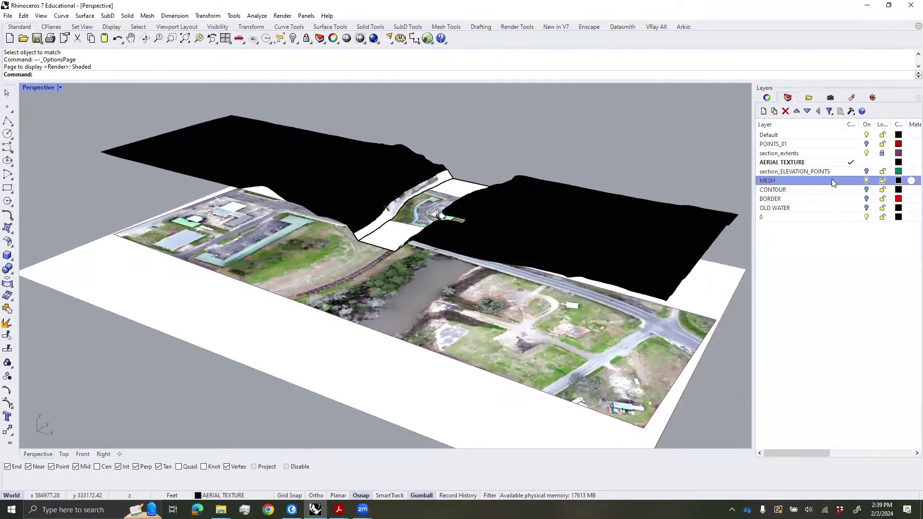
{"action": "right_click", "coordinate": [810, 179]}
{"action": "left_click", "coordinate": [844, 326]}
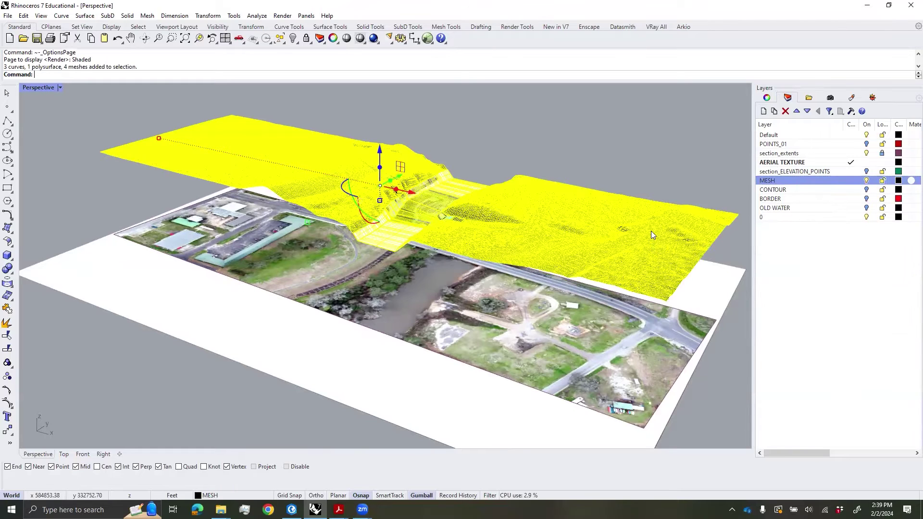
{"action": "left_click", "coordinate": [766, 98]}
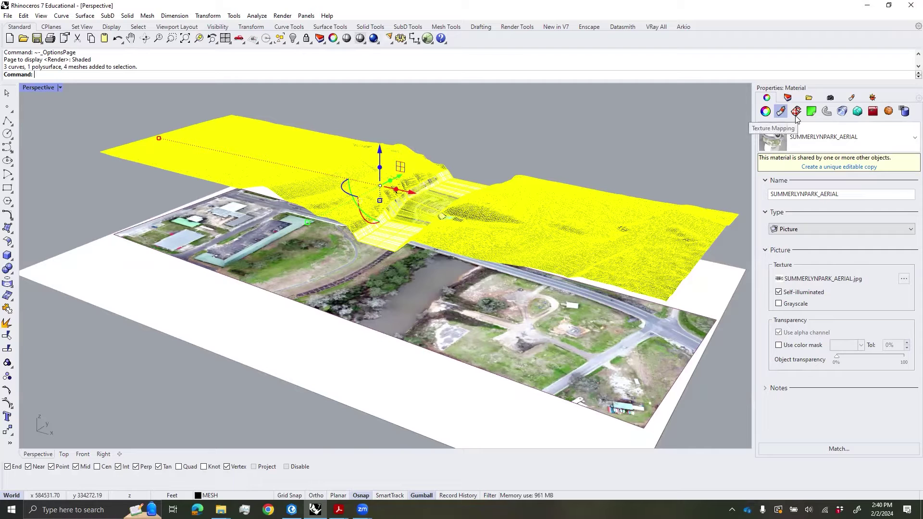
{"action": "left_click", "coordinate": [796, 113]}
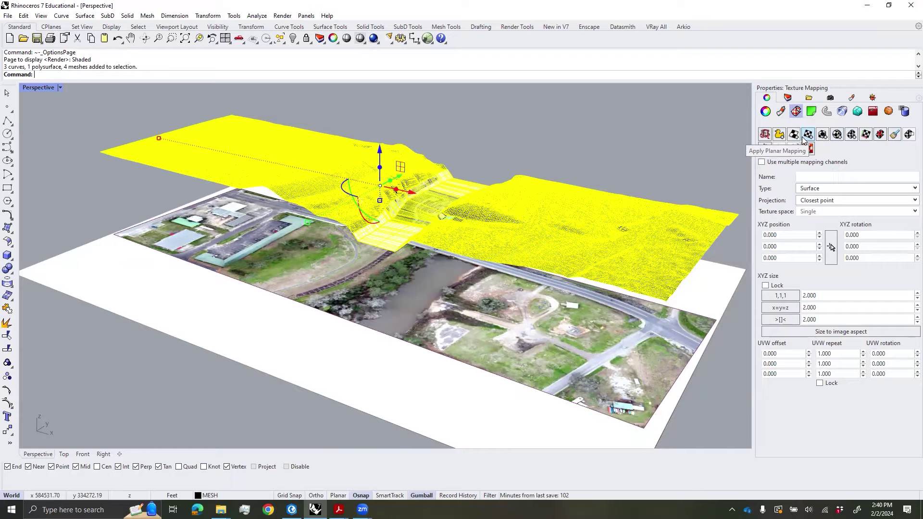
- Apply planar UV mapping to the selected meshes, spanning the aerial picture's plane from its lower-left to its upper-right corner
{"action": "left_click", "coordinate": [807, 136]}
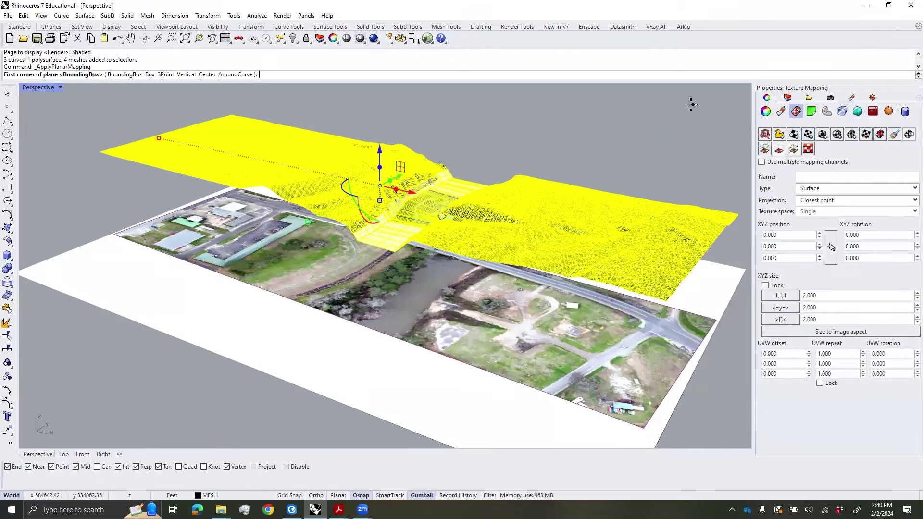
{"action": "scroll", "coordinate": [642, 115], "scroll_direction": "down", "scroll_amount": 2}
{"action": "right_click_drag", "start_coordinate": [642, 115], "coordinate": [604, 169]}
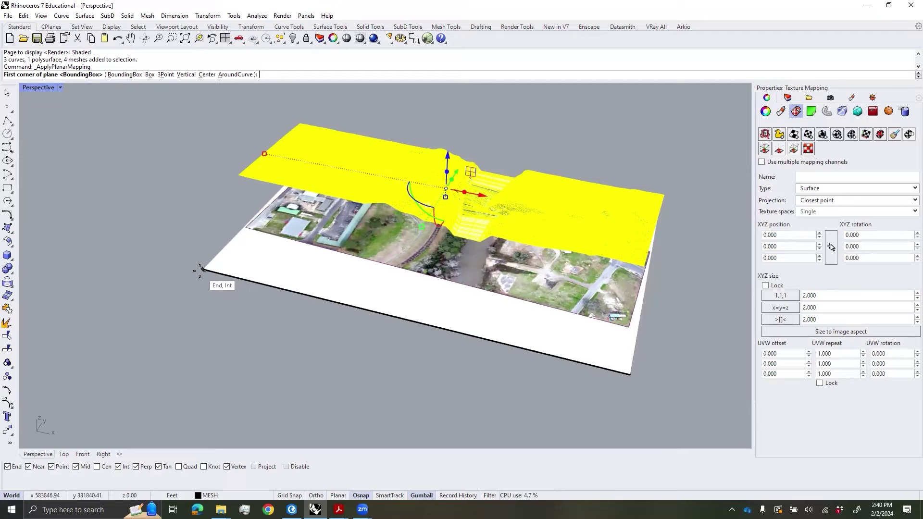
{"action": "left_click", "coordinate": [200, 270]}
{"action": "right_click_drag", "start_coordinate": [202, 270], "coordinate": [529, 238]}
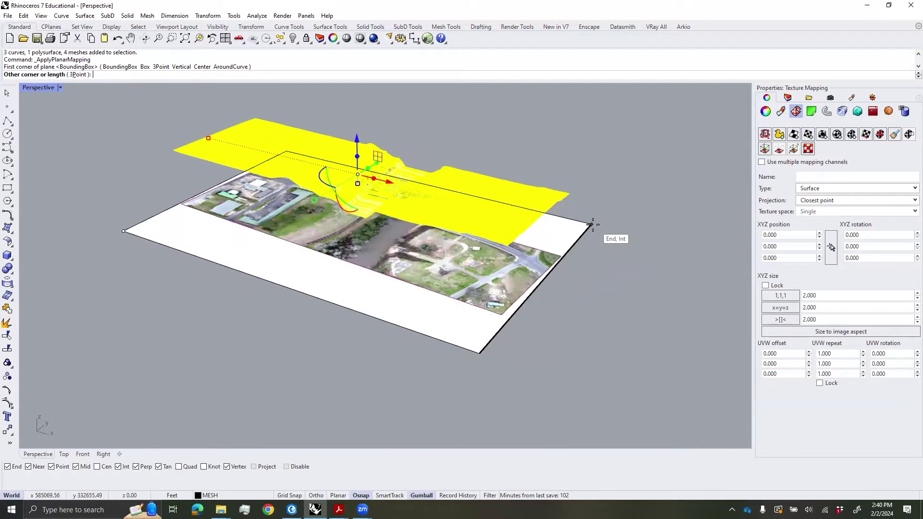
{"action": "left_click", "coordinate": [591, 224]}
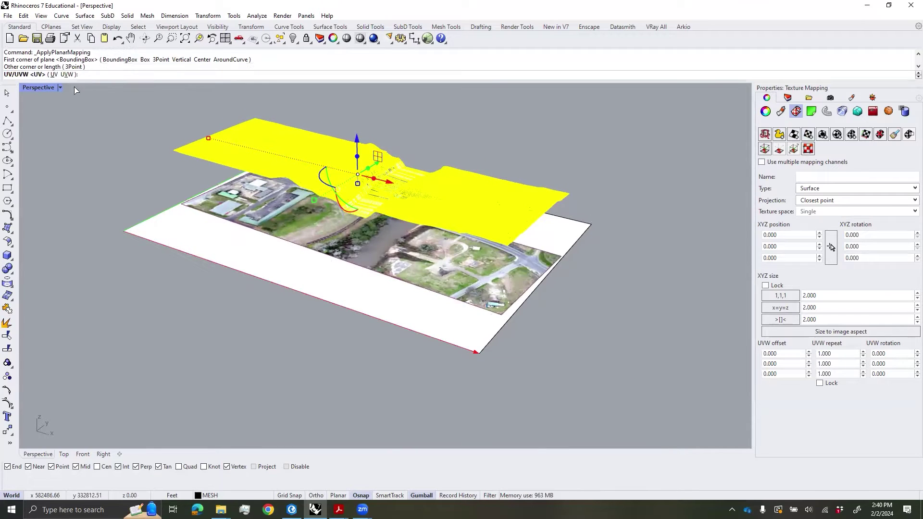
{"action": "left_click", "coordinate": [53, 74]}
{"action": "right_click_drag", "start_coordinate": [123, 142], "coordinate": [124, 159]}
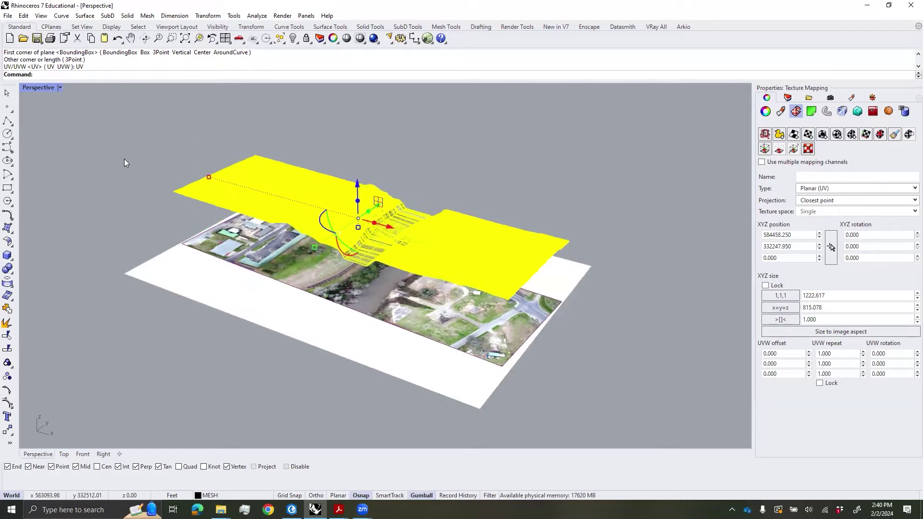
- Deselect the meshes, make MESH the current layer, and turn off the AERIAL TEXTURE layer
{"action": "left_click", "coordinate": [124, 158]}
{"action": "left_click", "coordinate": [787, 97]}
{"action": "left_click", "coordinate": [851, 180]}
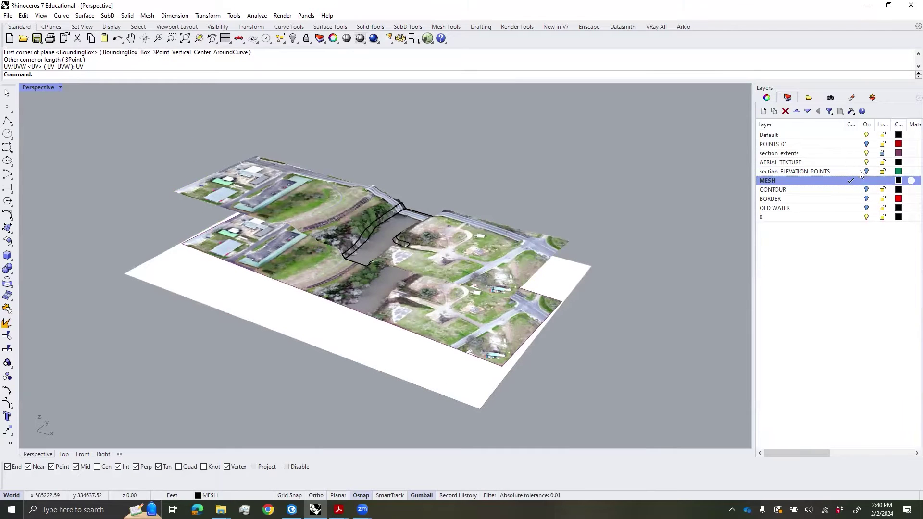
{"action": "left_click", "coordinate": [866, 163]}
{"action": "scroll", "coordinate": [377, 261], "scroll_direction": "up", "scroll_amount": 10}
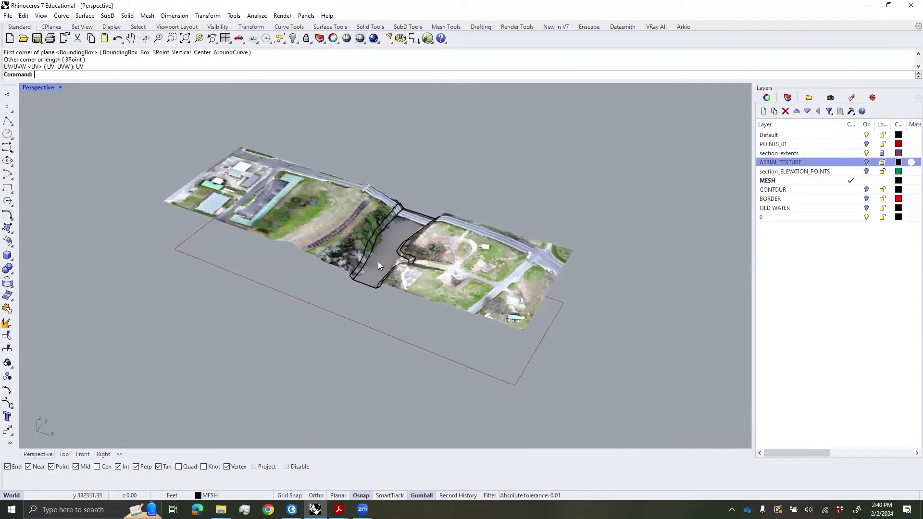
{"action": "mouse_move", "coordinate": [399, 252]}
{"action": "right_mouse_down"}
{"action": "mouse_move", "coordinate": [476, 241]}
{"action": "mouse_move", "coordinate": [397, 262]}
{"action": "mouse_move", "coordinate": [471, 241]}
{"action": "mouse_move", "coordinate": [393, 241]}
{"action": "right_mouse_up"}
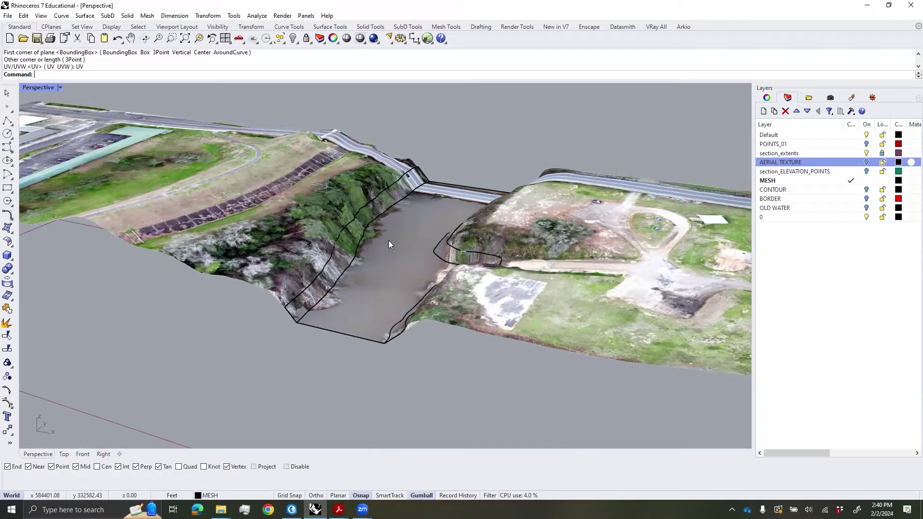
{"action": "right_click_drag", "start_coordinate": [389, 241], "coordinate": [333, 244]}
{"action": "scroll", "coordinate": [363, 152], "scroll_direction": "up", "scroll_amount": 5}
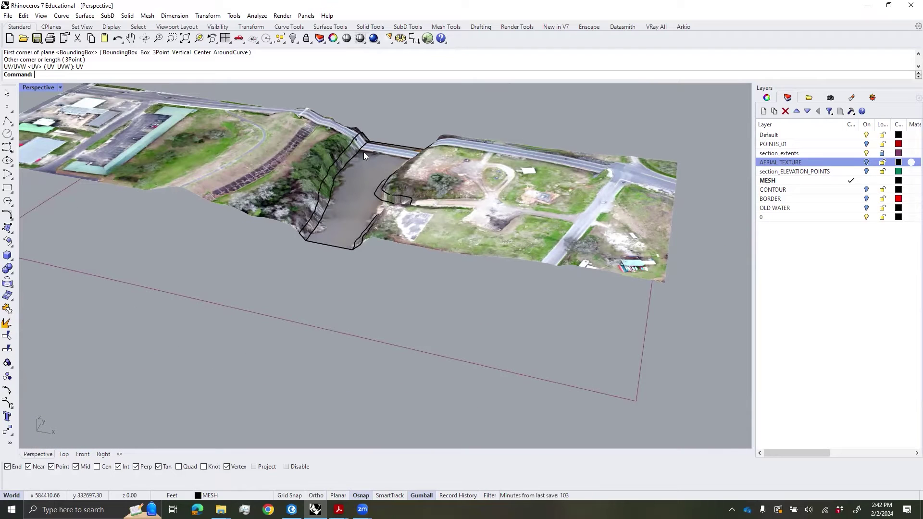
{"action": "scroll", "coordinate": [360, 151], "scroll_direction": "down", "scroll_amount": 5}
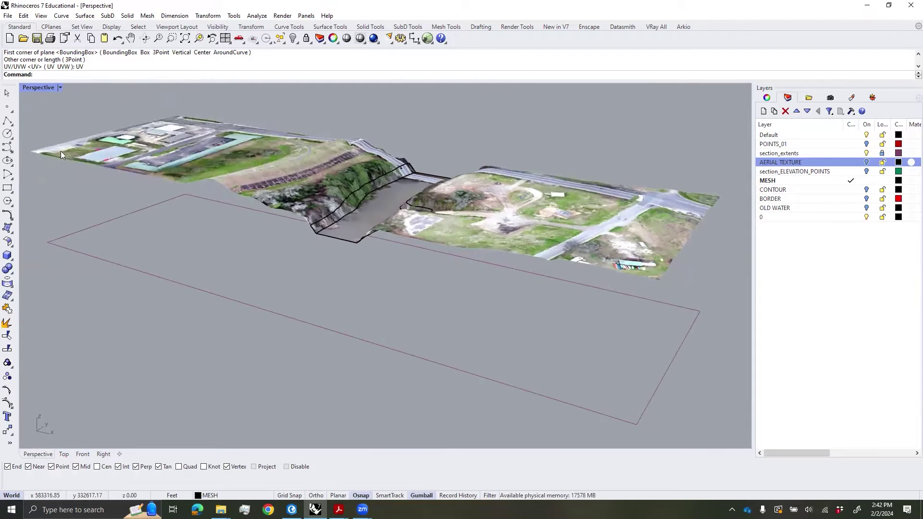
- Make section_extents the current layer, and show the BORDER layer in place of the MESH layer
{"action": "right_click_drag", "start_coordinate": [347, 246], "coordinate": [330, 269]}
{"action": "left_click", "coordinate": [827, 153]}
{"action": "double_click", "coordinate": [827, 153]}
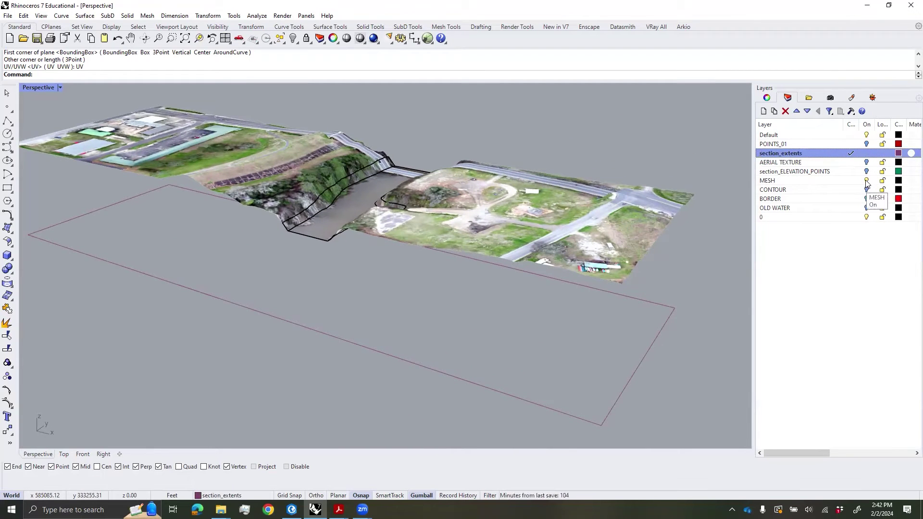
{"action": "left_click", "coordinate": [867, 182]}
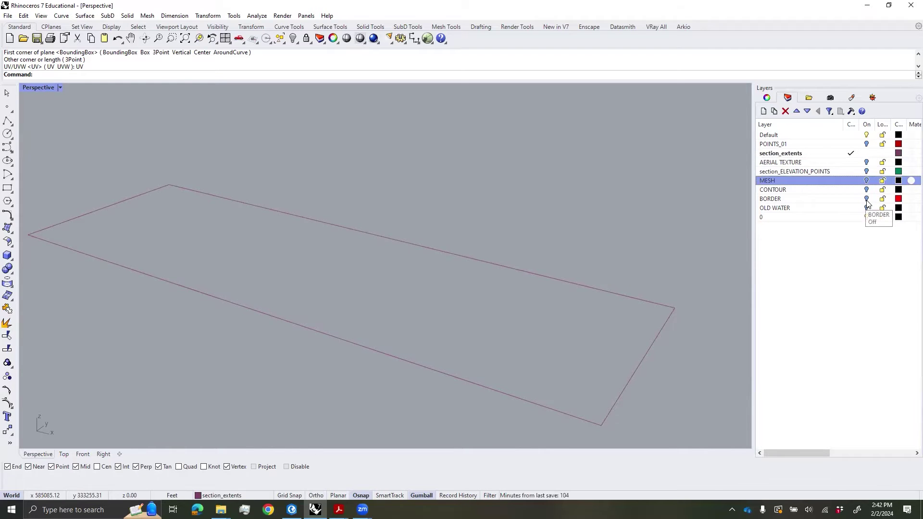
{"action": "left_click", "coordinate": [866, 198]}
{"action": "right_click_drag", "start_coordinate": [497, 229], "coordinate": [436, 214]}
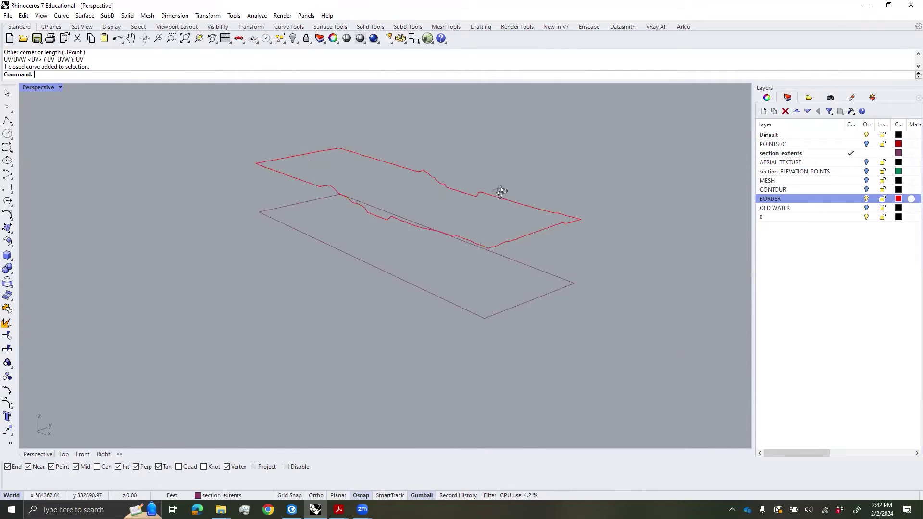
{"action": "right_click_drag", "start_coordinate": [500, 192], "coordinate": [492, 196]}
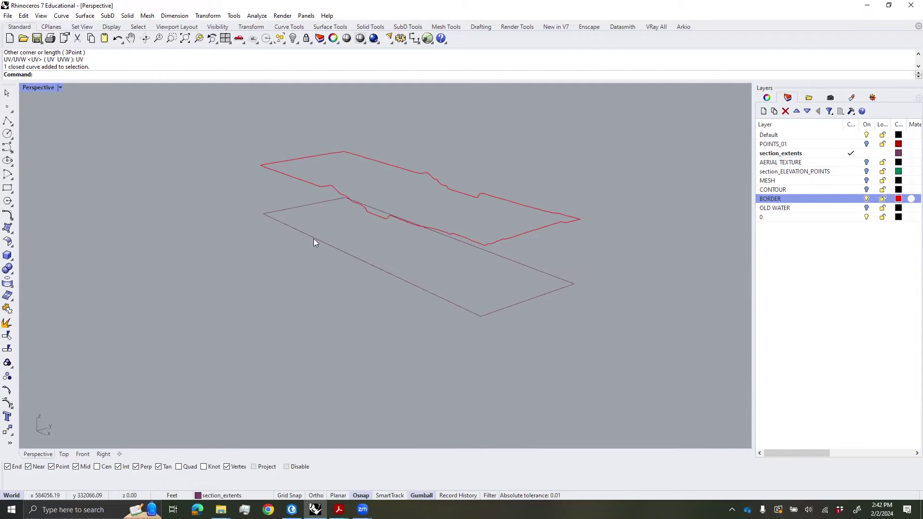
- Extrude the section extents rectangle upward about 229 ft as open walls with Solid=No, reaching above the terrain border curve
{"action": "left_click", "coordinate": [558, 290]}
{"action": "type", "text": "extrudecrv"}
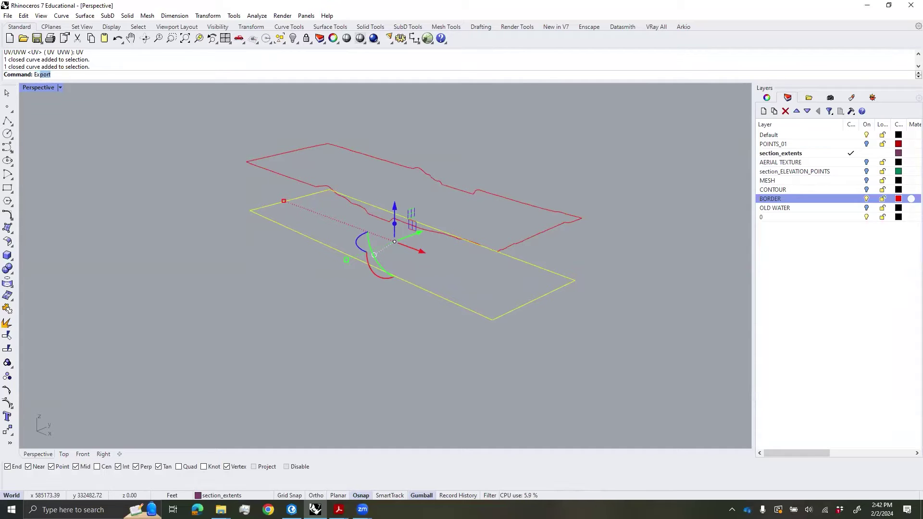
{"action": "key", "text": "Return"}
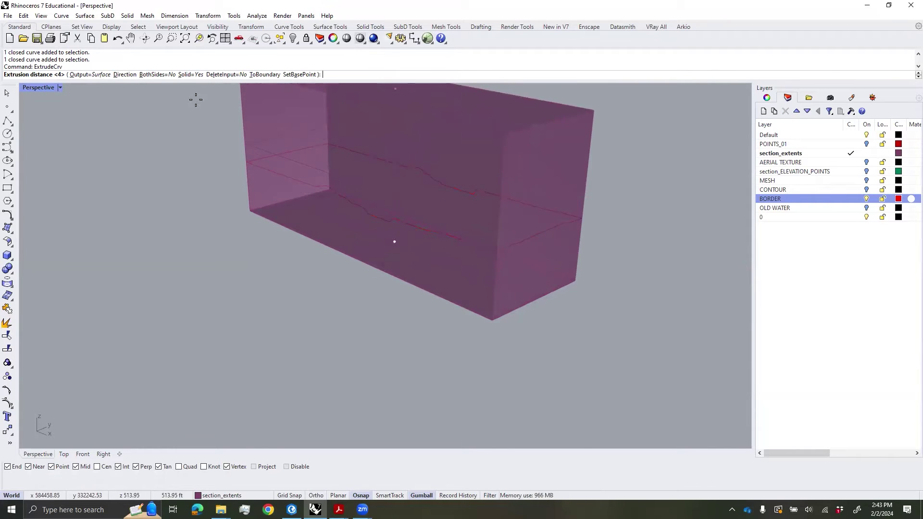
{"action": "left_click", "coordinate": [191, 75]}
{"action": "right_click_drag", "start_coordinate": [572, 161], "coordinate": [606, 165]}
{"action": "scroll", "coordinate": [607, 166], "scroll_direction": "up", "scroll_amount": 5}
{"action": "right_click_drag", "start_coordinate": [614, 221], "coordinate": [646, 180]}
{"action": "right_click_drag", "start_coordinate": [649, 178], "coordinate": [635, 144], "text": "shift"}
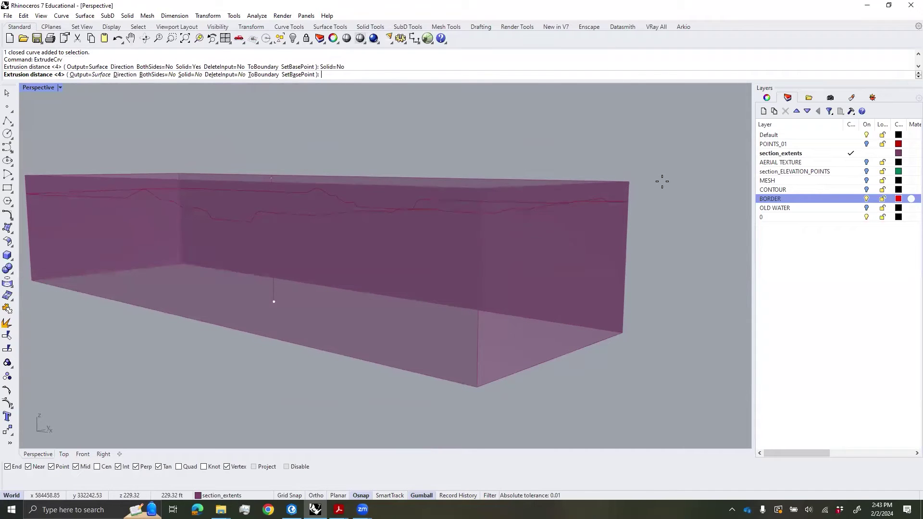
{"action": "left_click", "coordinate": [662, 181]}
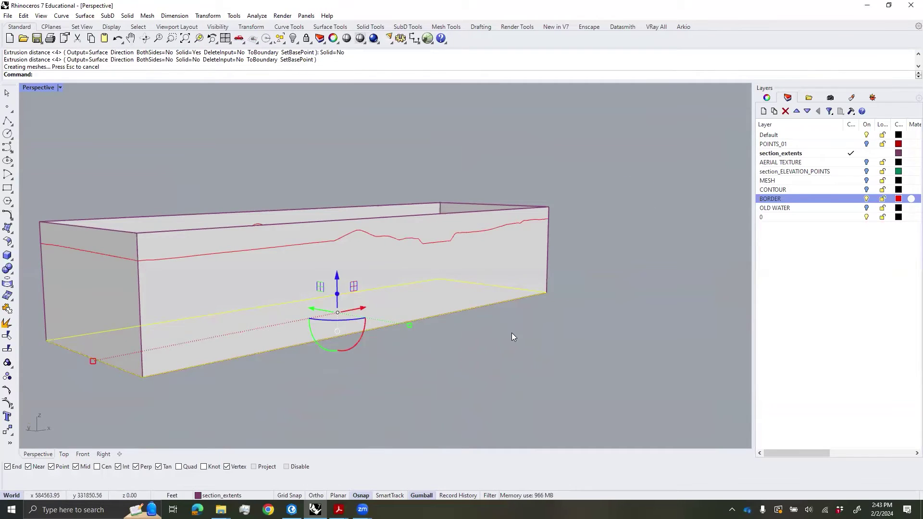
{"action": "left_click", "coordinate": [512, 334]}
- Split the extruded walls of the section extents with the red terrain border curve
{"action": "right_click_drag", "start_coordinate": [512, 333], "coordinate": [476, 301]}
{"action": "scroll", "coordinate": [465, 309], "scroll_direction": "up", "scroll_amount": 2}
{"action": "type", "text": "split"}
{"action": "key", "text": "Return"}
{"action": "right_click_drag", "start_coordinate": [576, 270], "coordinate": [507, 268]}
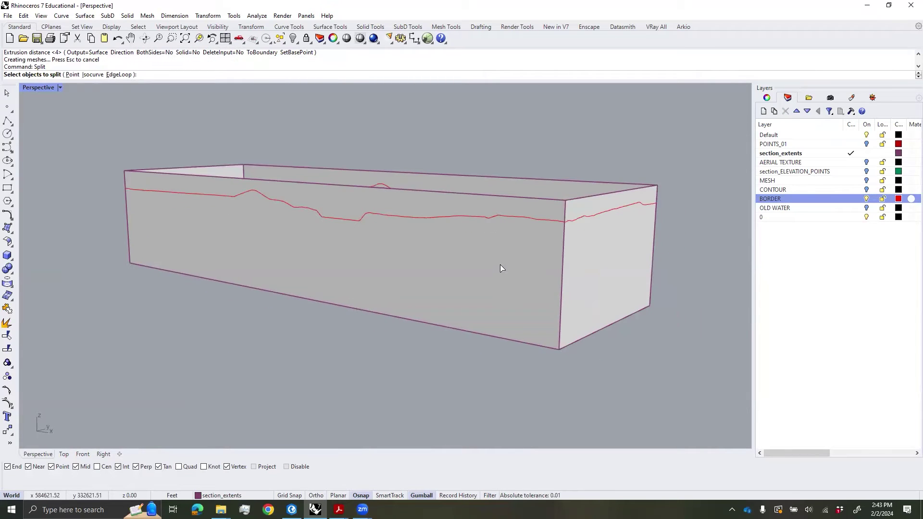
{"action": "left_click", "coordinate": [501, 265]}
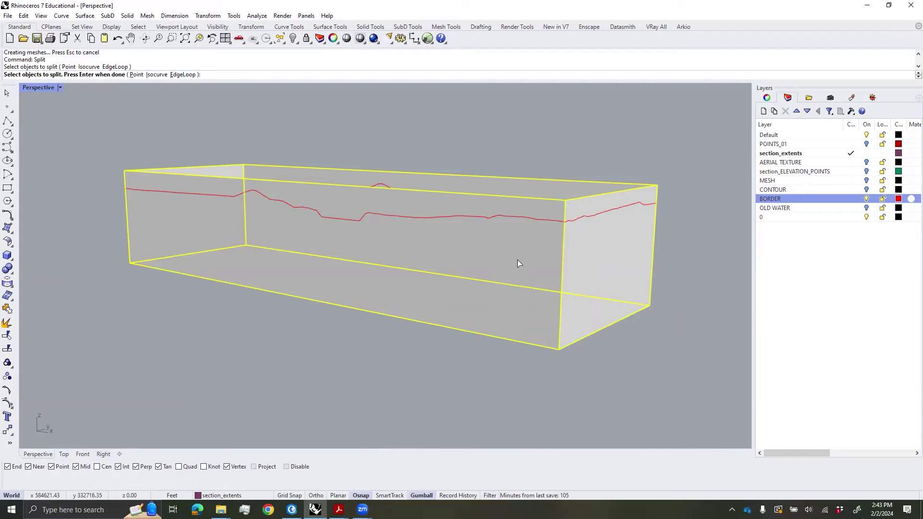
{"action": "key", "text": "Return"}
{"action": "left_click", "coordinate": [519, 217]}
{"action": "key", "text": "Return"}
- Delete the wall portion above the terrain border curve and turn on the MESH layer
{"action": "left_click", "coordinate": [478, 181]}
{"action": "key", "text": "Delete"}
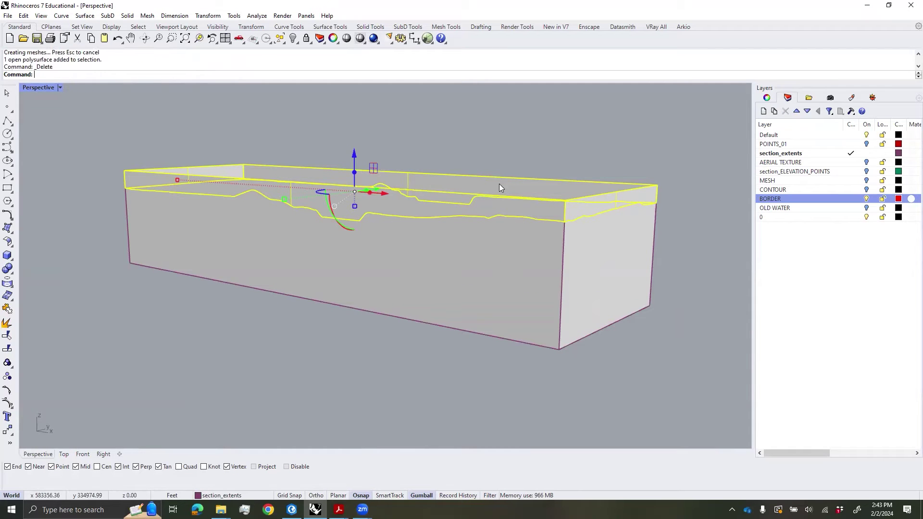
{"action": "left_click", "coordinate": [866, 180]}
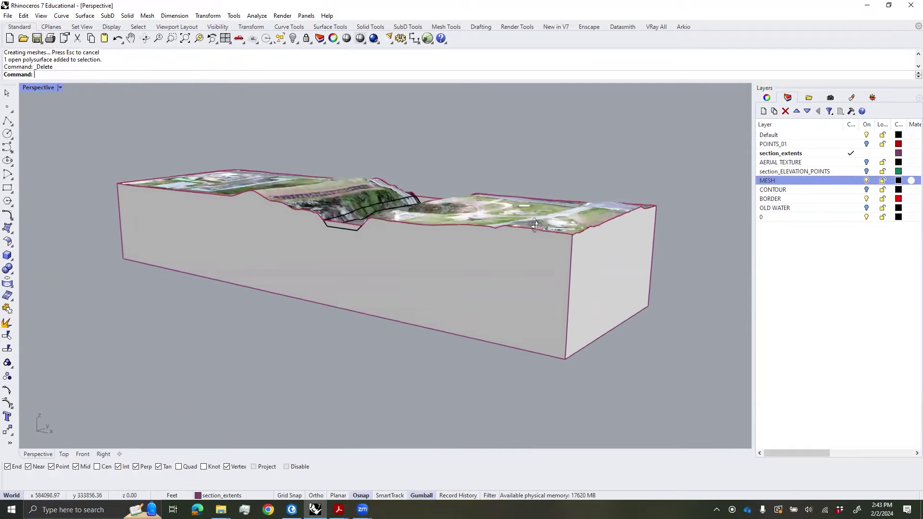
{"action": "right_click_drag", "start_coordinate": [536, 225], "coordinate": [559, 244]}
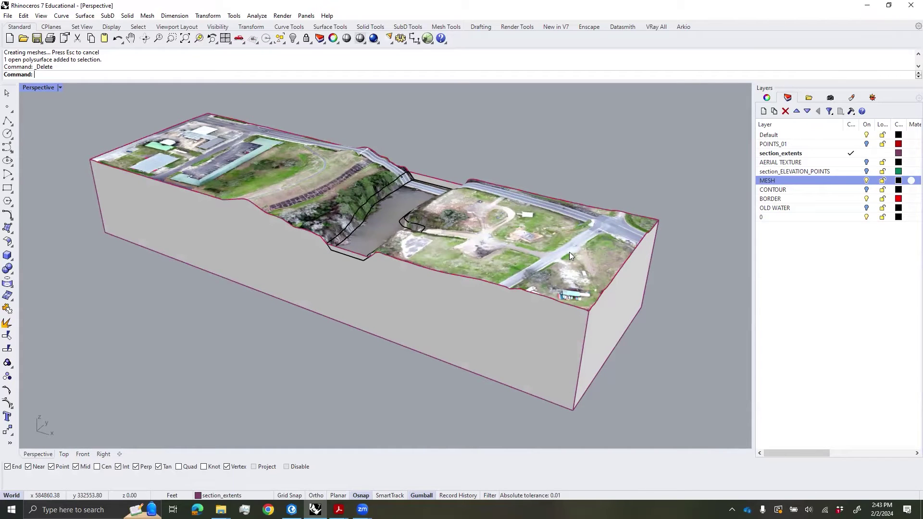
{"action": "right_click_drag", "start_coordinate": [467, 267], "coordinate": [437, 173]}
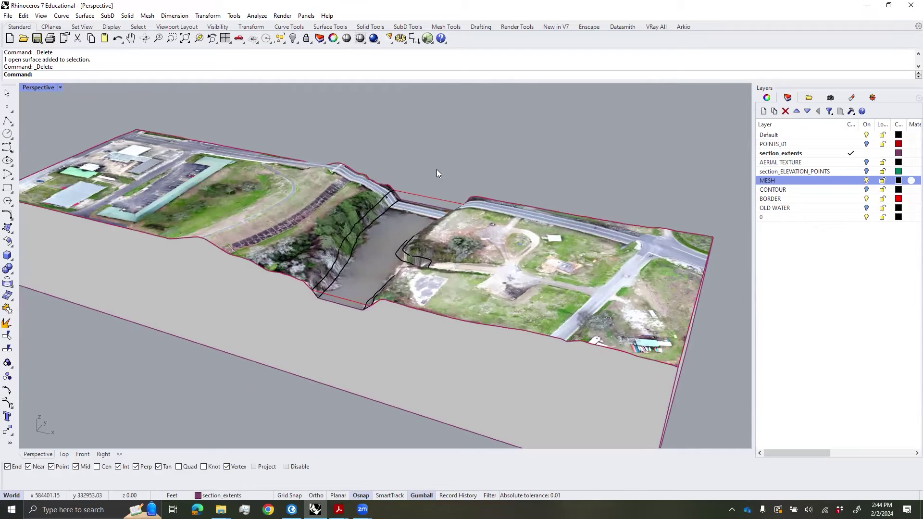
- Open the Shaded display mode's options and show the available backface settings
{"action": "left_click", "coordinate": [38, 87]}
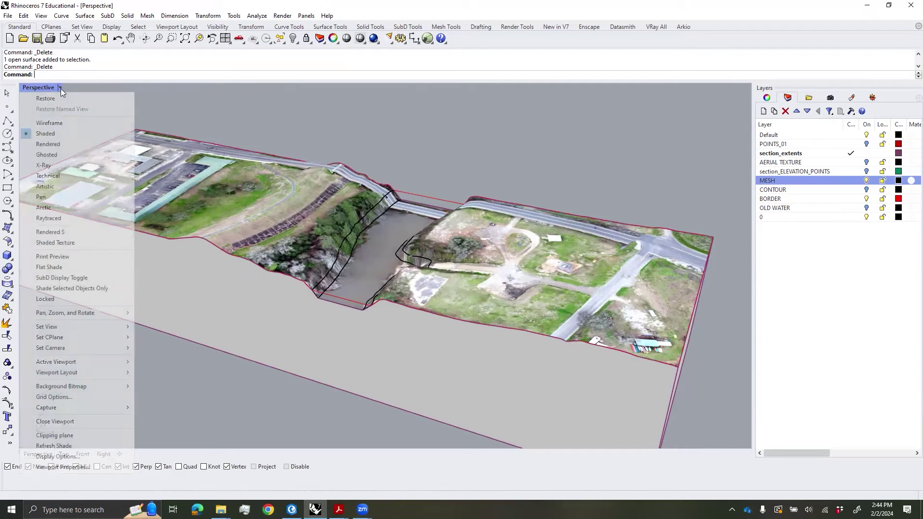
{"action": "left_click", "coordinate": [89, 458]}
{"action": "left_click_drag", "start_coordinate": [465, 206], "coordinate": [465, 248]}
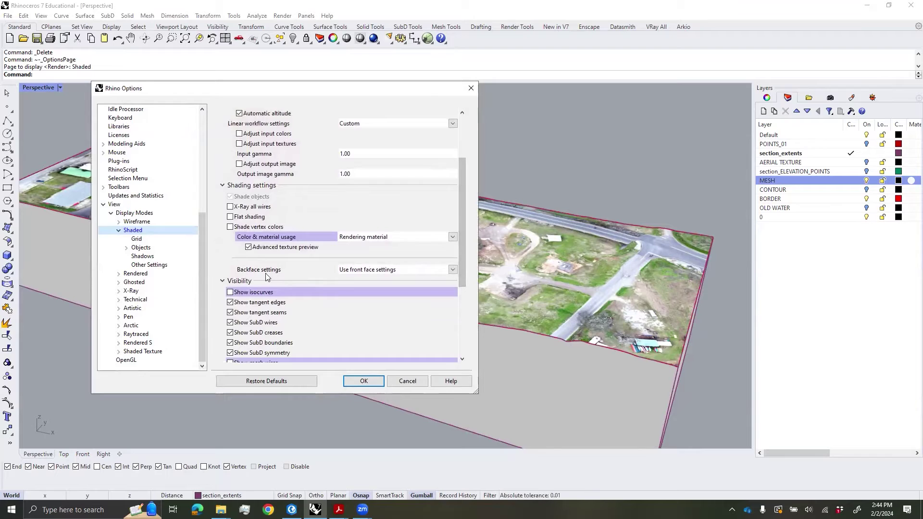
{"action": "left_click", "coordinate": [395, 271]}
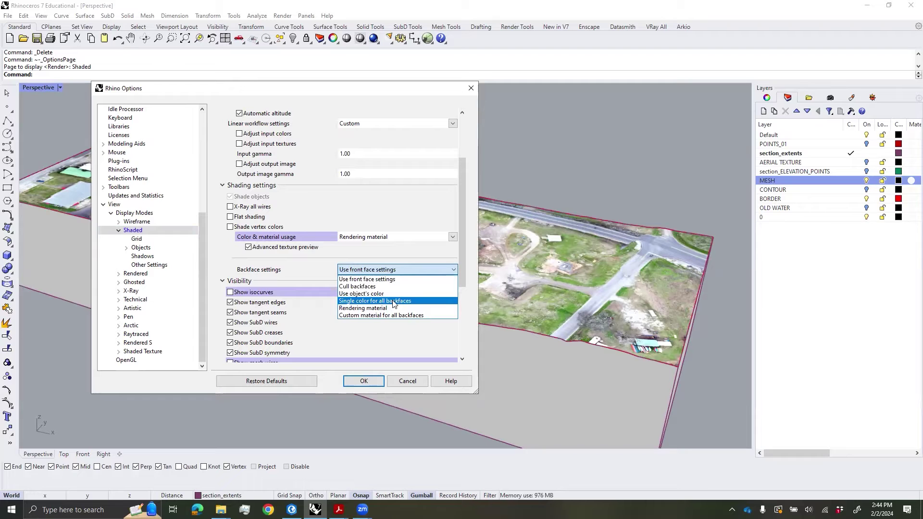
- Set the Shaded display mode's backface settings to a single color for all backfaces and apply the options
{"action": "left_click", "coordinate": [405, 301]}
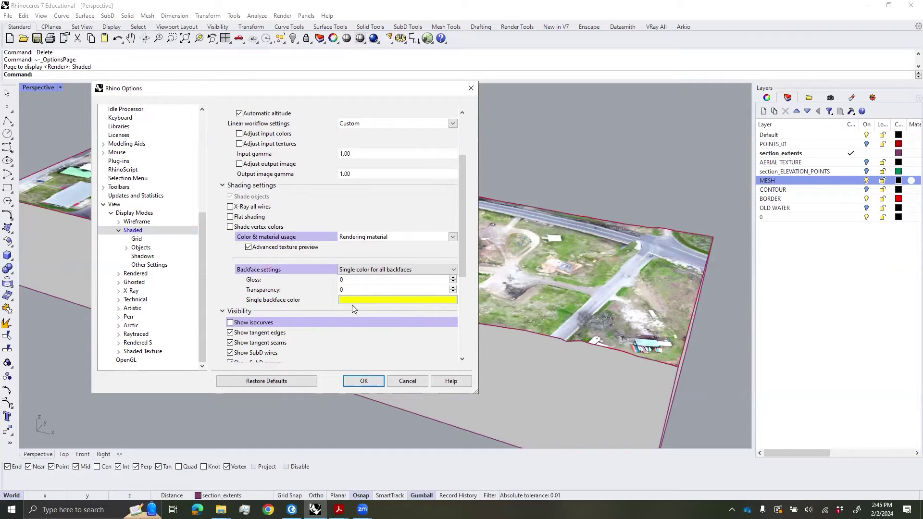
{"action": "left_click", "coordinate": [368, 382]}
- Flip the normals of the river channel polysurface between the two terrain banks using the Flip command
{"action": "right_click_drag", "start_coordinate": [266, 389], "coordinate": [309, 375]}
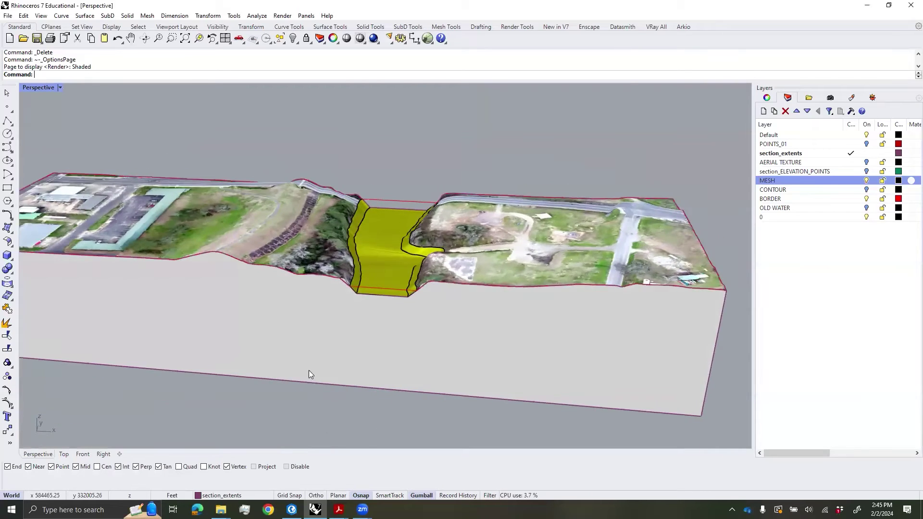
{"action": "scroll", "coordinate": [409, 273], "scroll_direction": "up", "scroll_amount": 5}
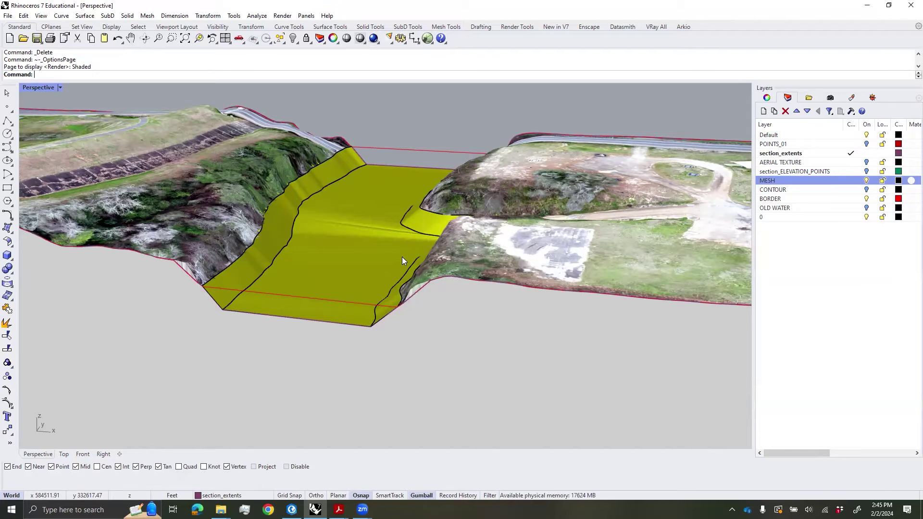
{"action": "left_click", "coordinate": [365, 233]}
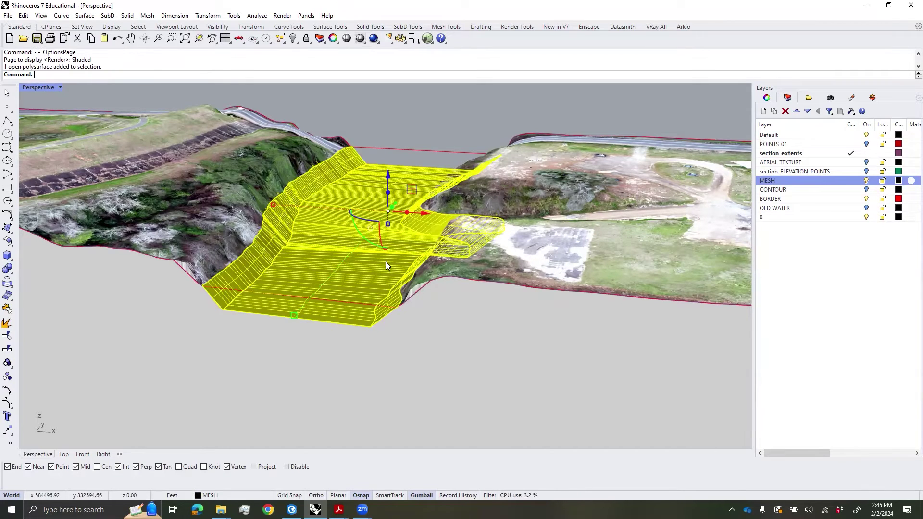
{"action": "type", "text": "Flip"}
{"action": "key", "text": "Return"}
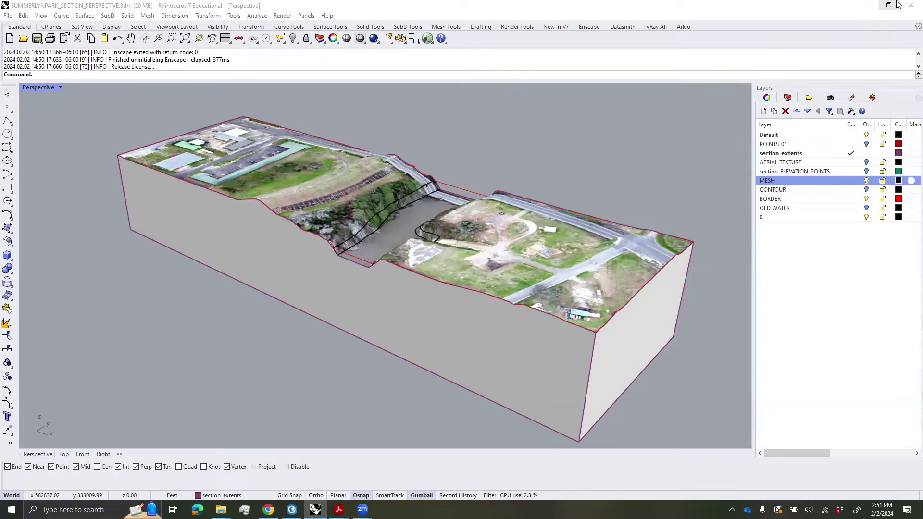
- Launch Twinmotion EDU 2023.1.2 from the Epic Games Launcher library and start a new scene
{"action": "left_click", "coordinate": [867, 6]}
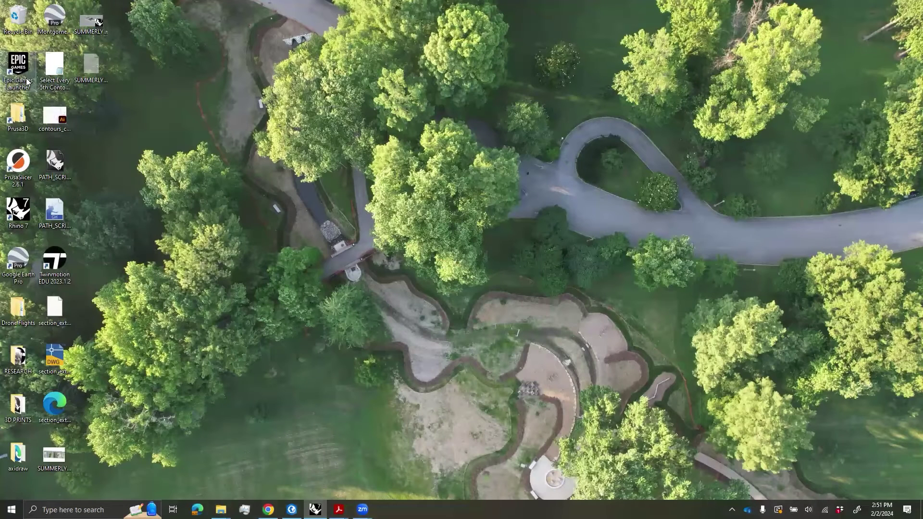
{"action": "double_click", "coordinate": [37, 67]}
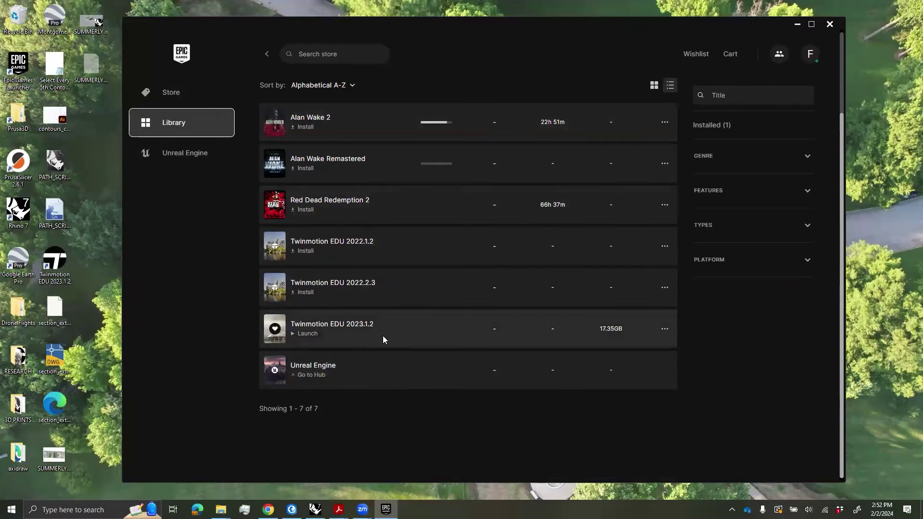
{"action": "left_click_drag", "start_coordinate": [404, 24], "coordinate": [429, 16]}
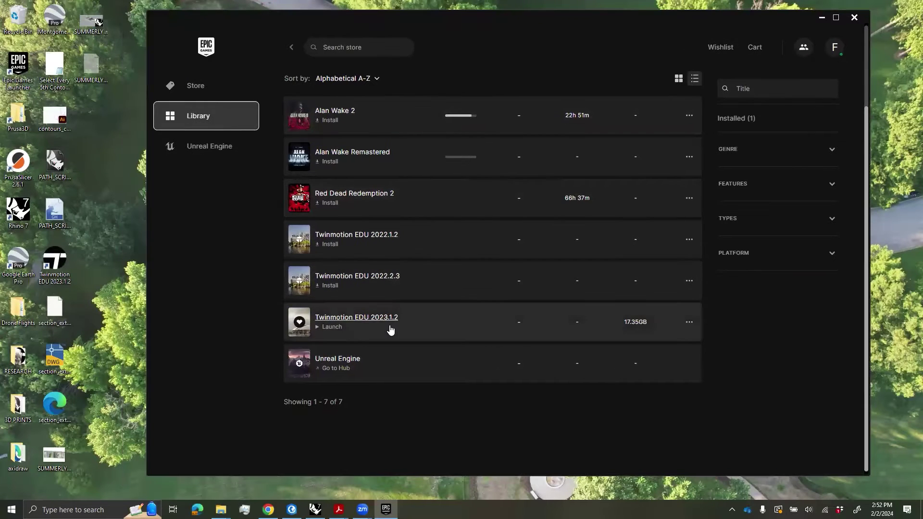
{"action": "left_click", "coordinate": [346, 325]}
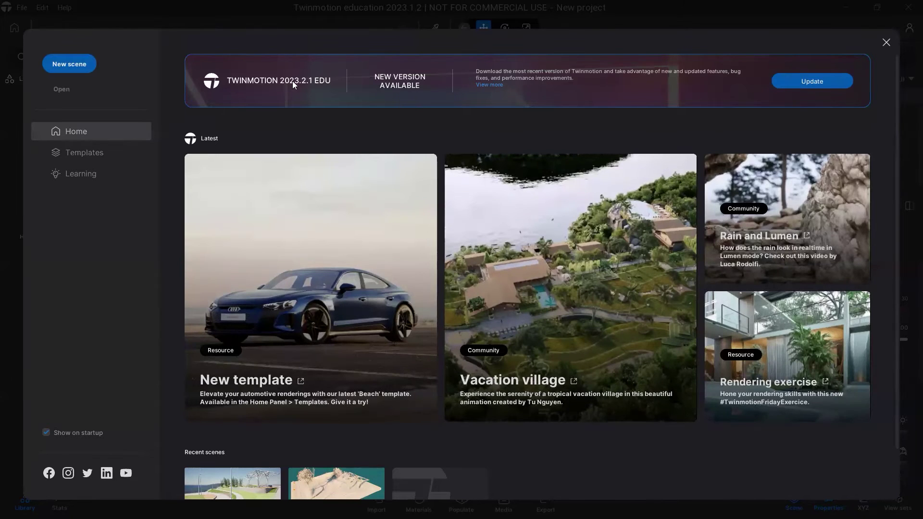
{"action": "left_click", "coordinate": [77, 65]}
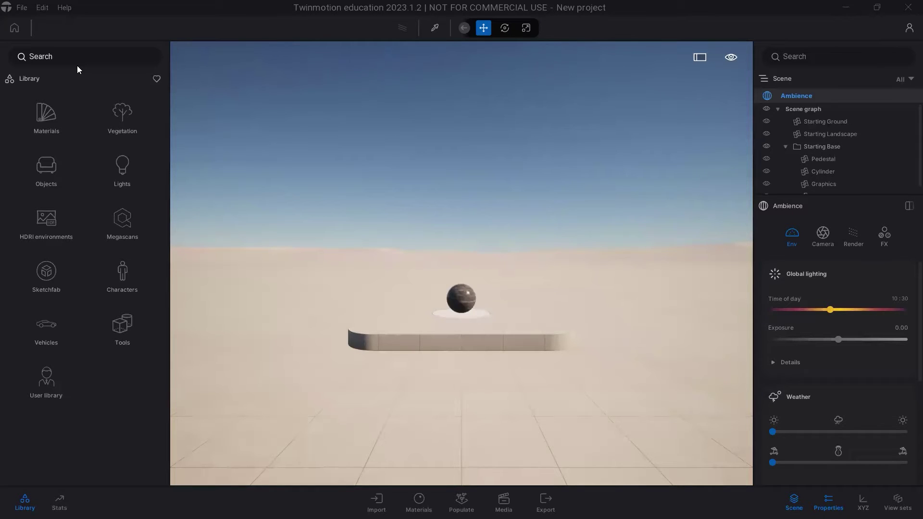
- Enlarge the scene graph list and examine the default scene's cylinder, pedestal and 1 m sphere up close
{"action": "left_click_drag", "start_coordinate": [841, 195], "coordinate": [843, 288]}
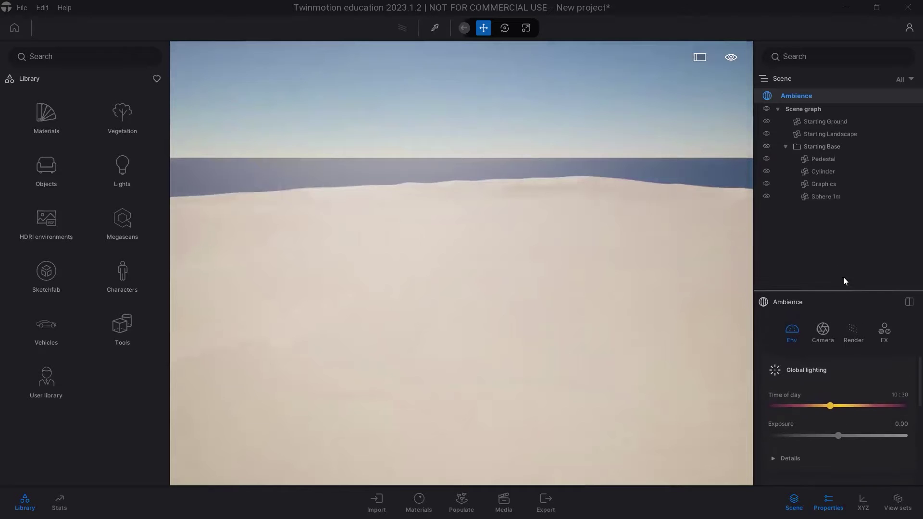
{"action": "left_click", "coordinate": [828, 172]}
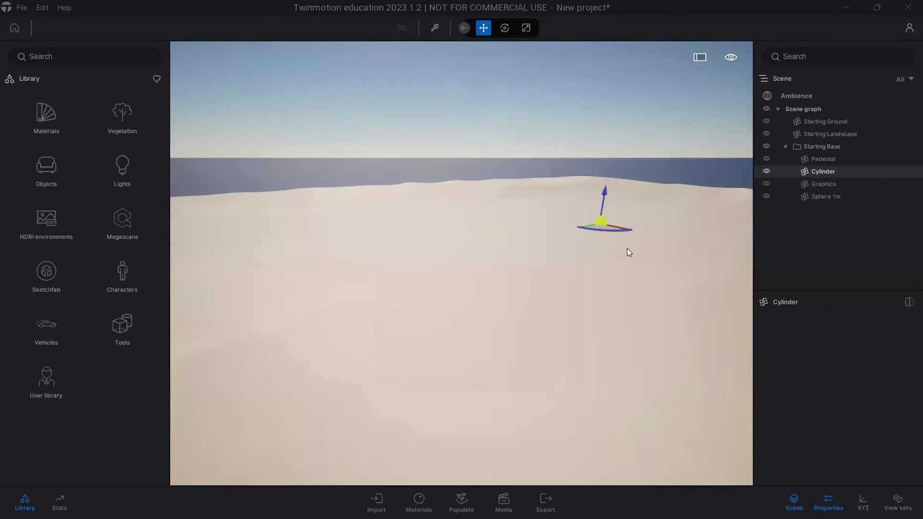
{"action": "key", "text": "f"}
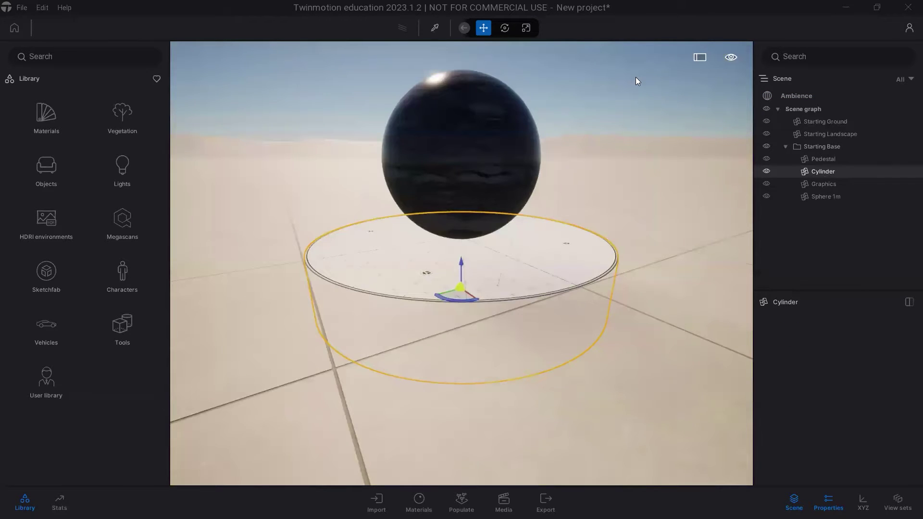
{"action": "left_click", "coordinate": [836, 160]}
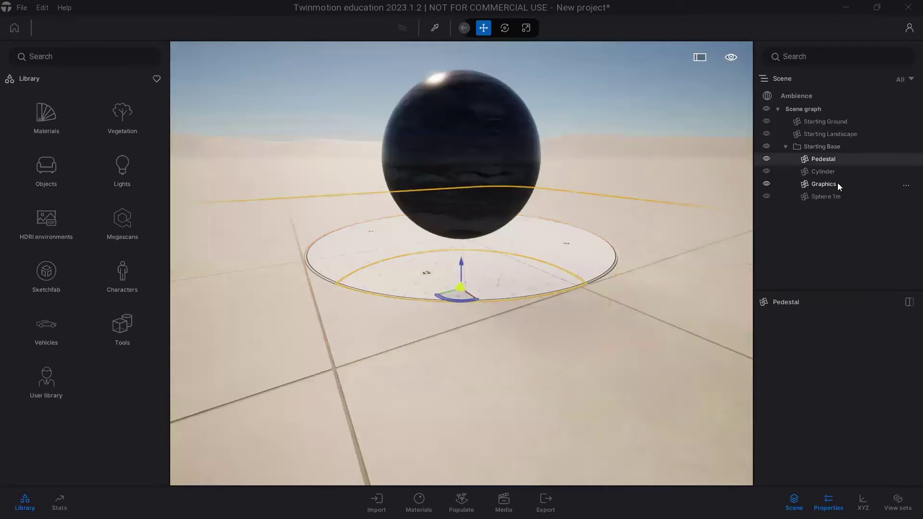
{"action": "left_click", "coordinate": [828, 196]}
{"action": "key", "text": "f"}
{"action": "middle_click_drag", "start_coordinate": [558, 210], "coordinate": [461, 216], "text": "shift"}
{"action": "scroll", "coordinate": [556, 206], "scroll_direction": "down", "scroll_amount": 5}
{"action": "middle_click_drag", "start_coordinate": [554, 201], "coordinate": [464, 196], "text": "shift"}
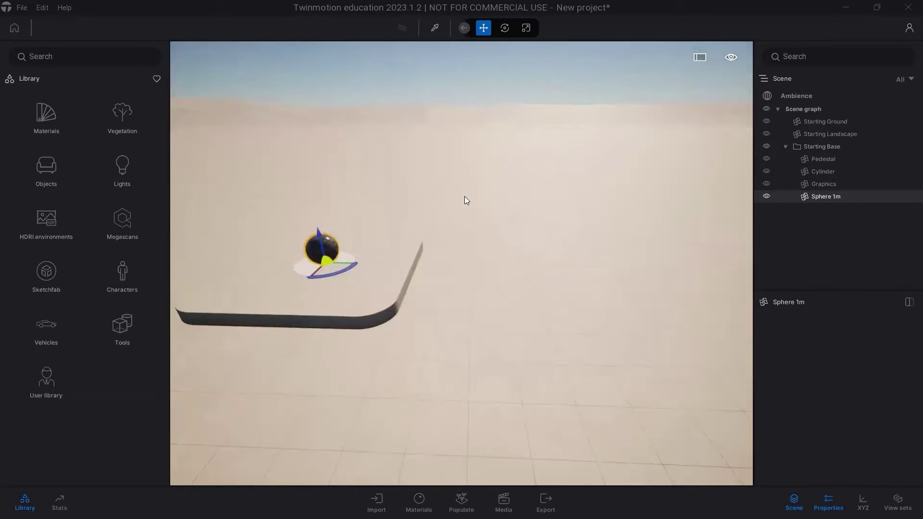
{"action": "left_click", "coordinate": [461, 122]}
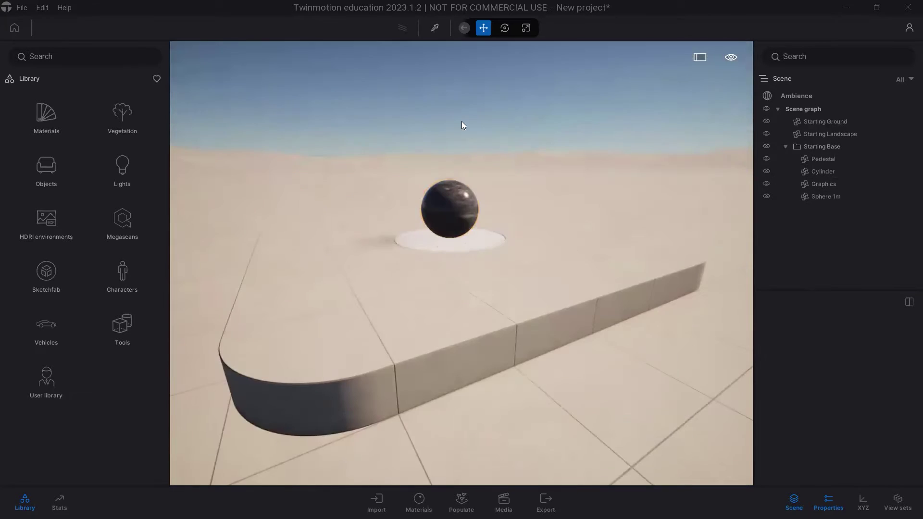
- Delete the Pedestal, Cylinder, Graphics and Sphere 1m objects along with their Starting Base folder
{"action": "left_click", "coordinate": [833, 145]}
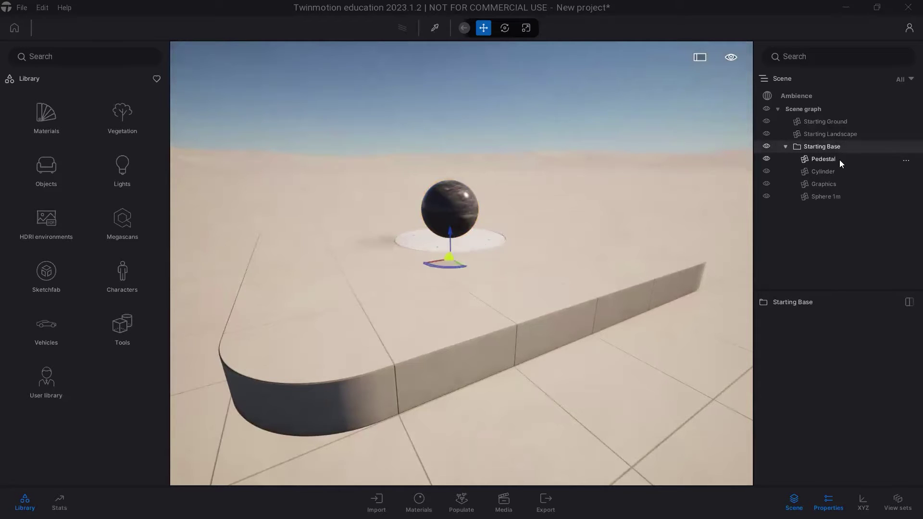
{"action": "left_click", "coordinate": [840, 160]}
{"action": "left_click", "coordinate": [829, 171]}
{"action": "left_click", "coordinate": [831, 196]}
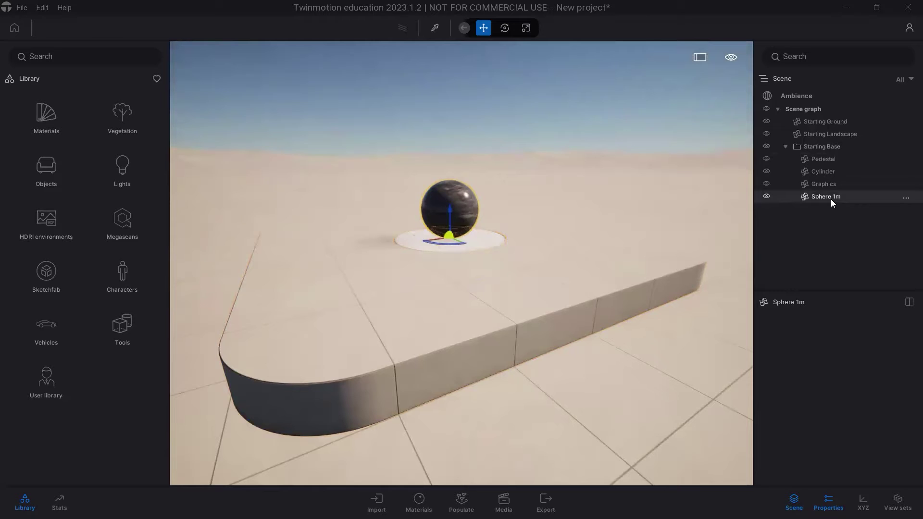
{"action": "left_click", "coordinate": [831, 162], "text": "shift"}
{"action": "key", "text": "Delete"}
{"action": "left_click", "coordinate": [822, 148]}
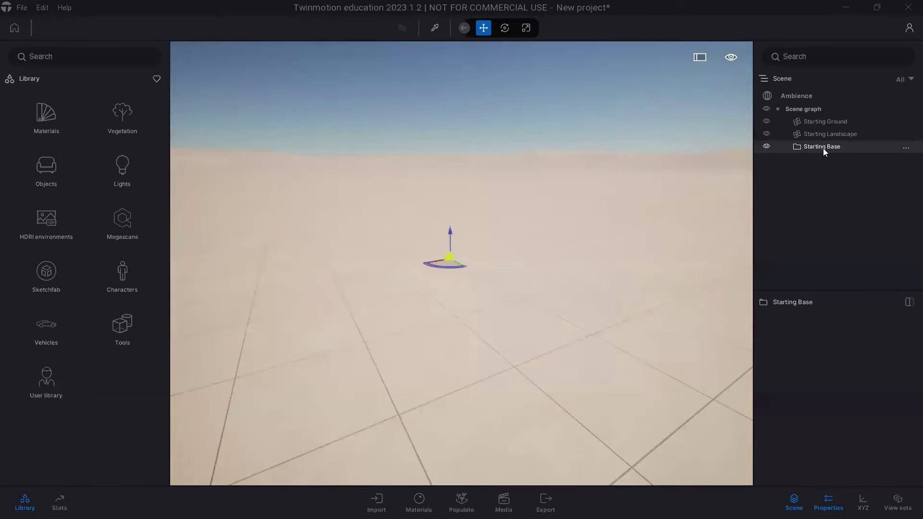
{"action": "key", "text": "Delete"}
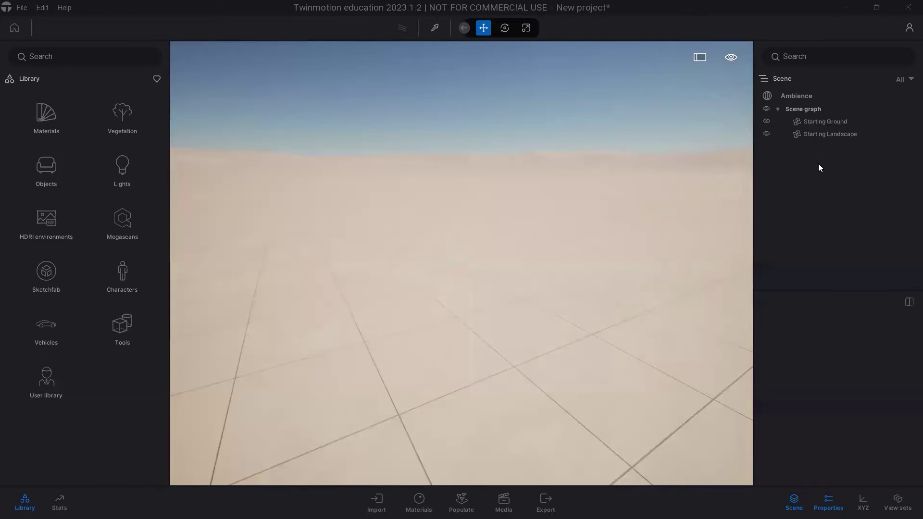
- Delete the Starting Landscape and Starting Ground from the scene graph
{"action": "left_click", "coordinate": [824, 135]}
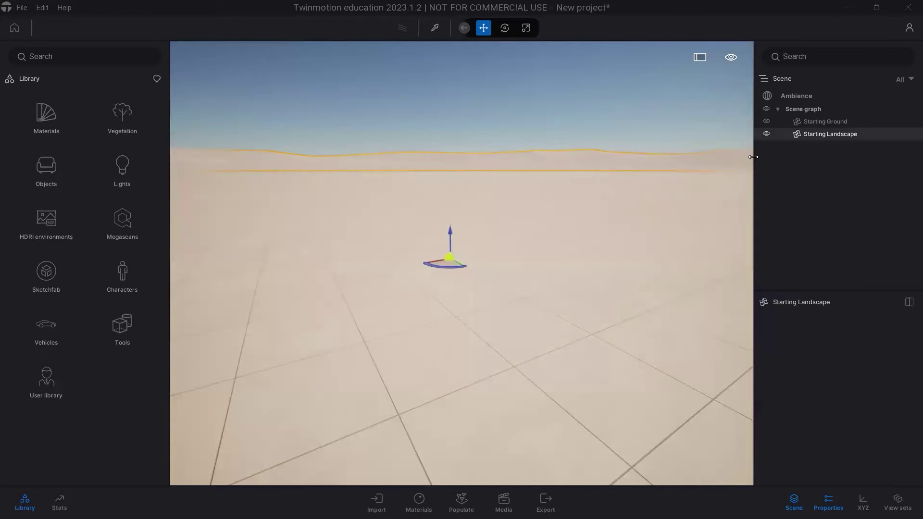
{"action": "key", "text": "Delete"}
{"action": "left_click", "coordinate": [844, 118]}
{"action": "right_click_drag", "start_coordinate": [588, 214], "coordinate": [640, 226]}
{"action": "key", "text": "Delete"}
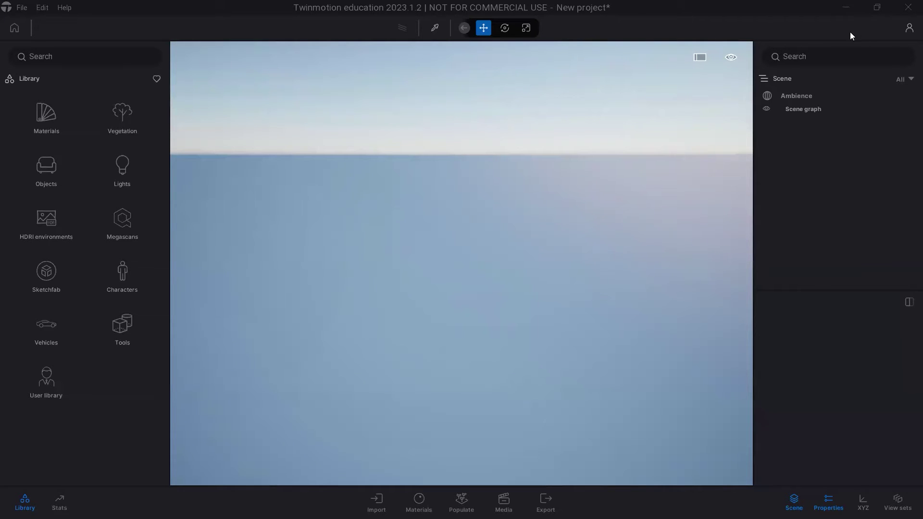
- Switch to Rhino and synchronize the terrain section model through Datasmith Direct Link
{"action": "left_click", "coordinate": [846, 7]}
{"action": "left_click", "coordinate": [315, 510]}
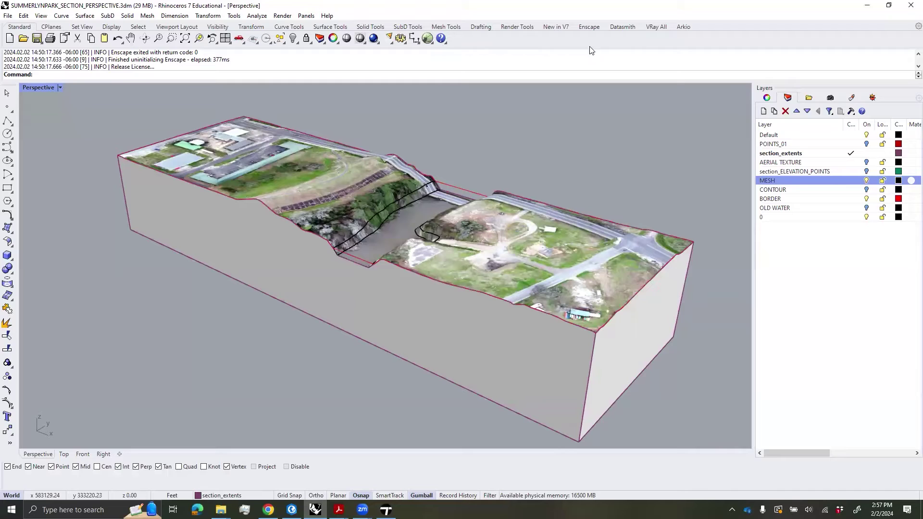
{"action": "left_click", "coordinate": [624, 29]}
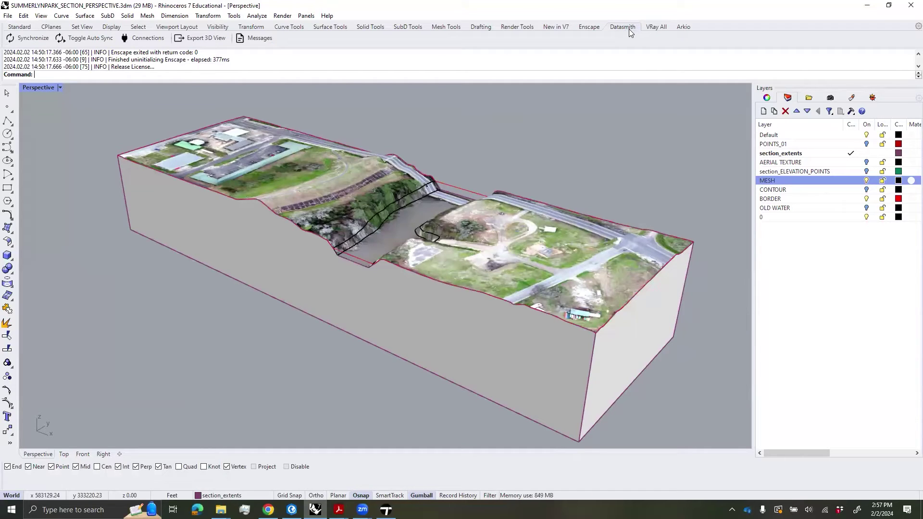
{"action": "left_click", "coordinate": [27, 38]}
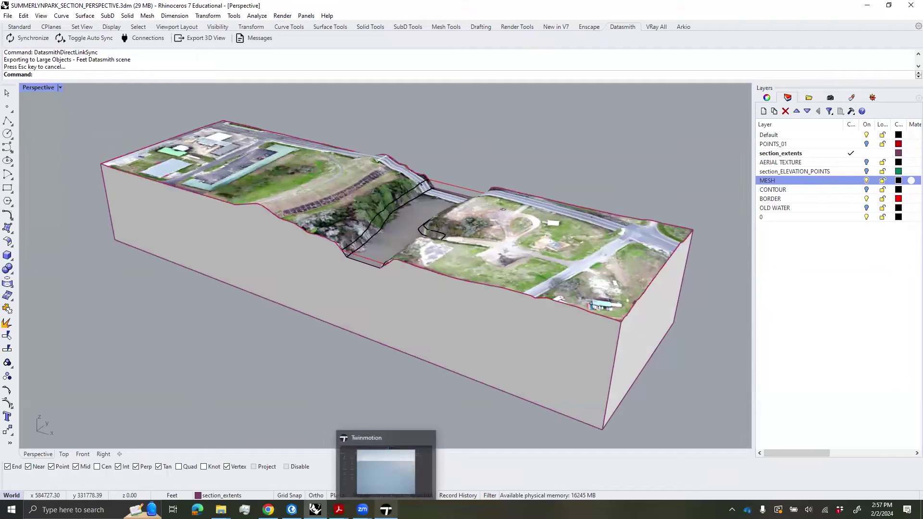
- Switch to Twinmotion, import the Rhino - Large_Objects_-_Feet source by Direct Link with Keep hierarchy, and inspect the terrain
{"action": "left_click", "coordinate": [386, 509]}
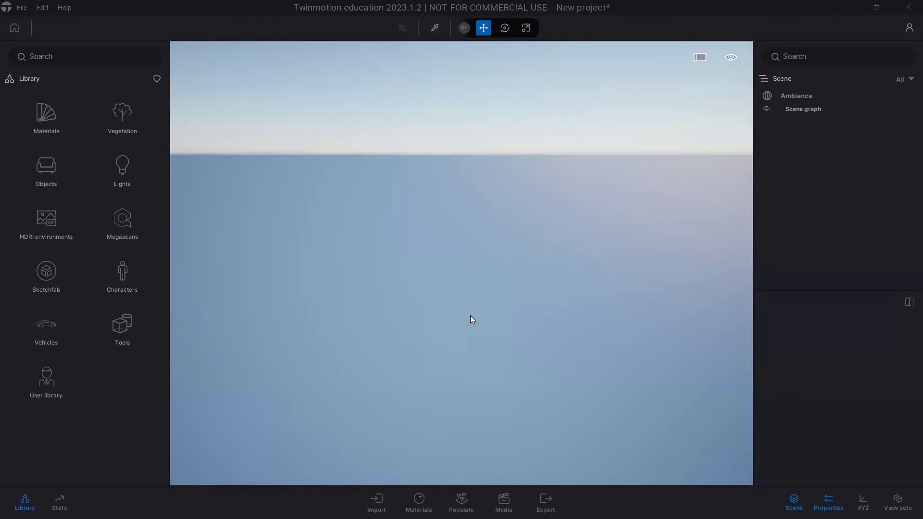
{"action": "left_click", "coordinate": [377, 502]}
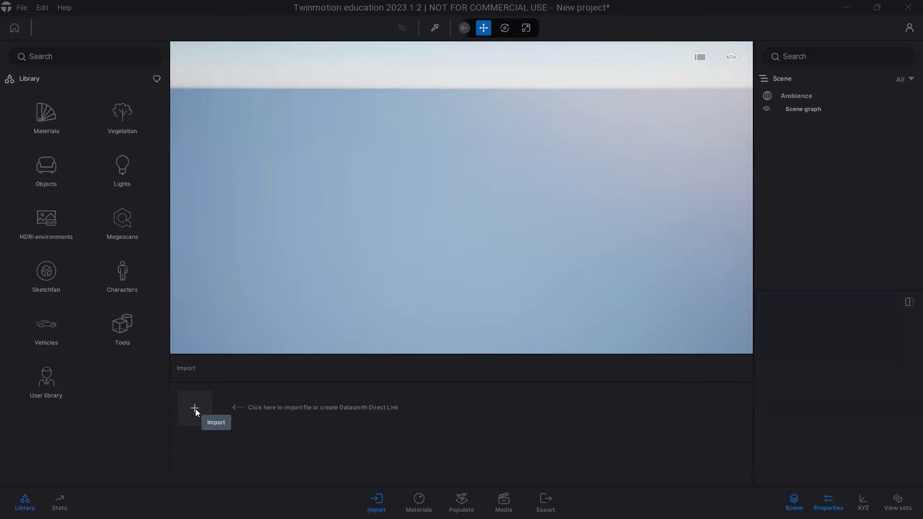
{"action": "left_click", "coordinate": [195, 409]}
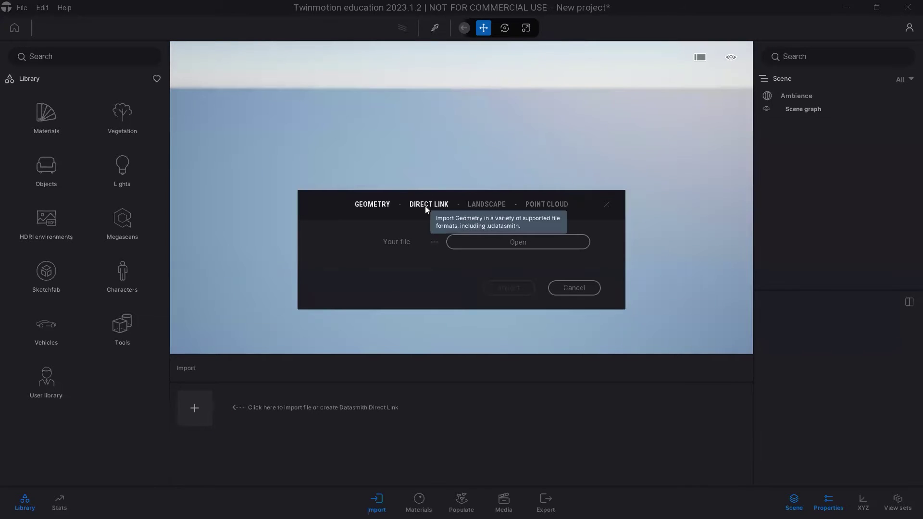
{"action": "left_click", "coordinate": [425, 204]}
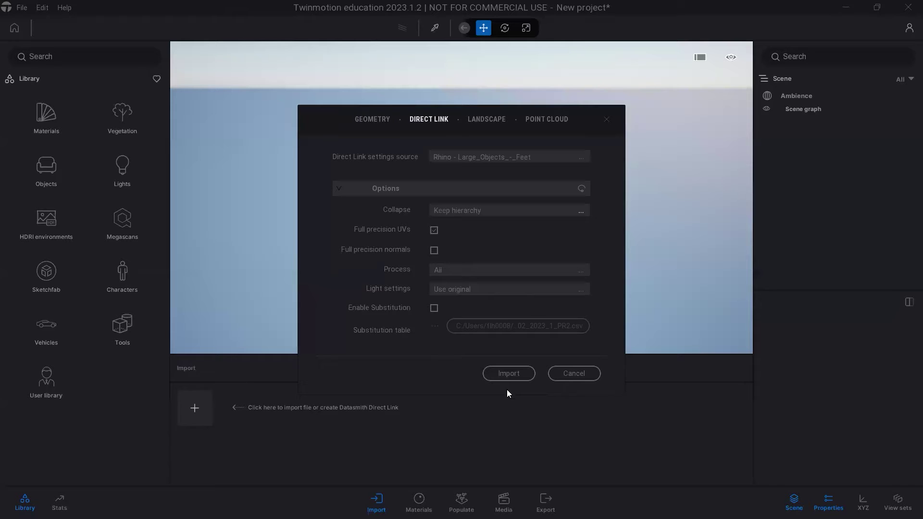
{"action": "left_click", "coordinate": [510, 374]}
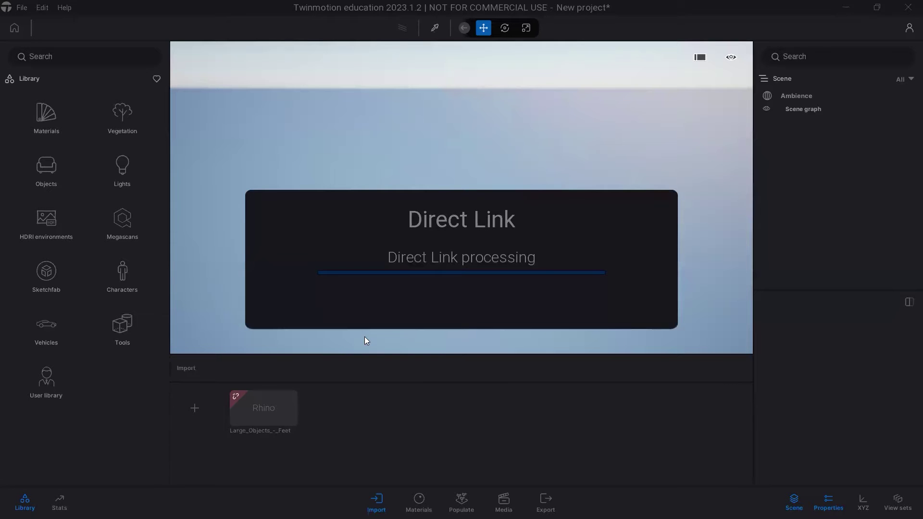
{"action": "left_click", "coordinate": [825, 160]}
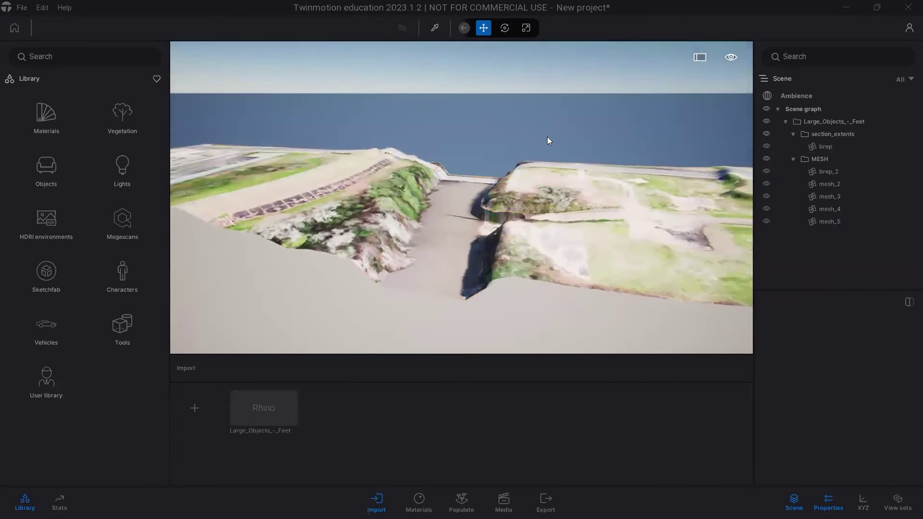
{"action": "middle_click_drag", "start_coordinate": [547, 137], "coordinate": [488, 122], "text": "shift"}
{"action": "middle_click_drag", "start_coordinate": [813, 175], "coordinate": [533, 138], "text": "shift"}
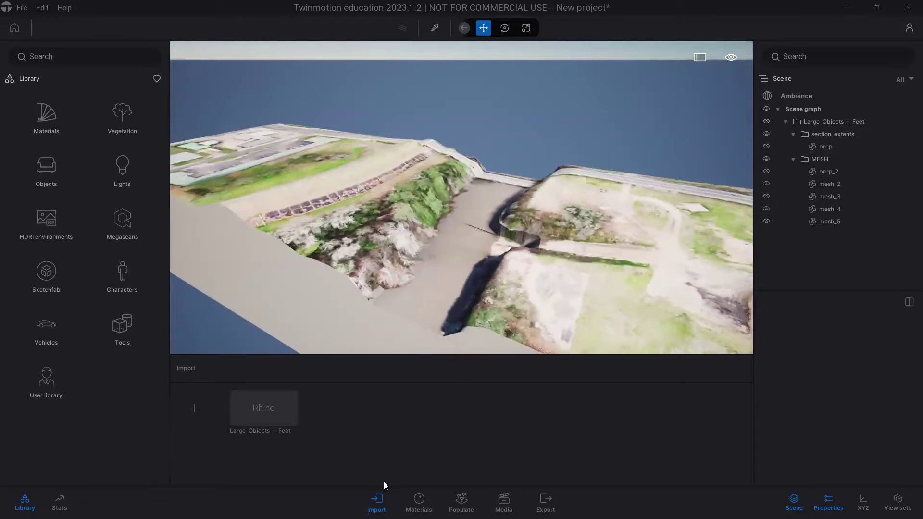
- Switch back to Rhino, create a layer named WATER below BORDER, and make it the current layer
{"action": "left_click", "coordinate": [845, 11]}
{"action": "mouse_move", "coordinate": [514, 242]}
{"action": "right_mouse_down"}
{"action": "mouse_move", "coordinate": [455, 160]}
{"action": "mouse_move", "coordinate": [523, 253]}
{"action": "mouse_move", "coordinate": [496, 204]}
{"action": "mouse_move", "coordinate": [512, 247]}
{"action": "right_mouse_up"}
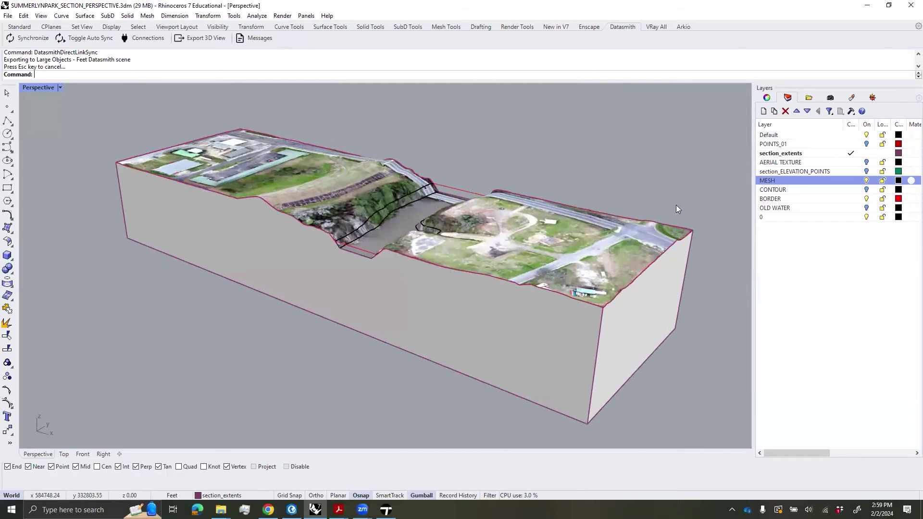
{"action": "left_click", "coordinate": [808, 198]}
{"action": "left_click", "coordinate": [763, 111]}
{"action": "type", "text": "WATER"}
{"action": "key", "text": "Return"}
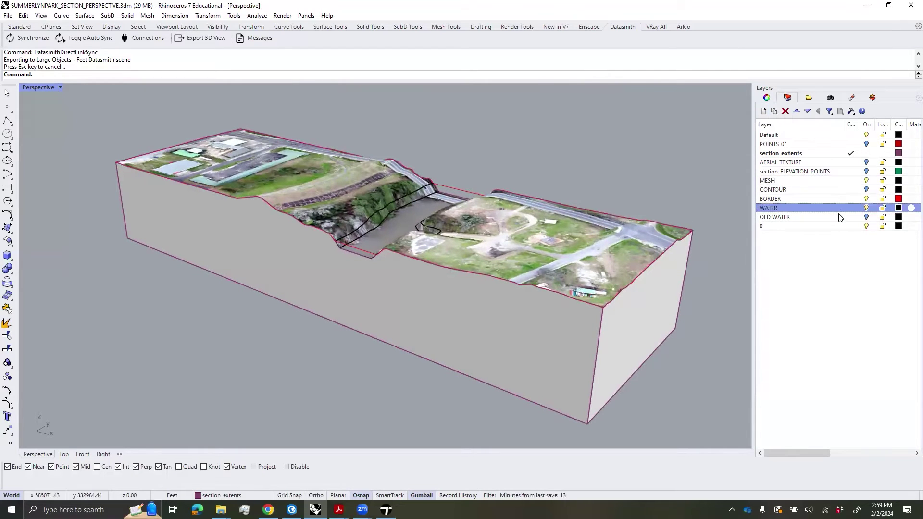
{"action": "left_click", "coordinate": [850, 208]}
- Create a planar surface on the WATER layer from the closed rectangular curve at the base of the terrain section
{"action": "right_click_drag", "start_coordinate": [552, 293], "coordinate": [536, 208]}
{"action": "left_click", "coordinate": [623, 241]}
{"action": "left_click", "coordinate": [650, 260]}
{"action": "right_click_drag", "start_coordinate": [650, 260], "coordinate": [614, 325]}
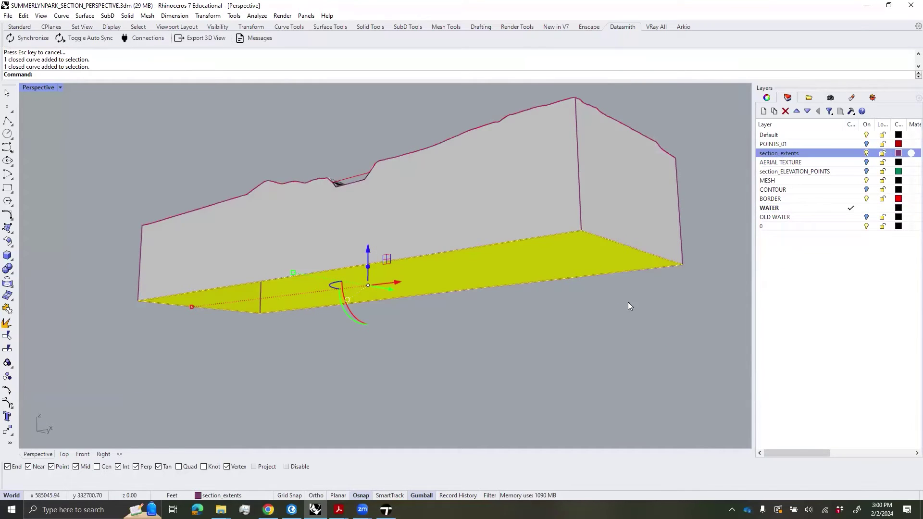
{"action": "type", "text": "planarsrf"}
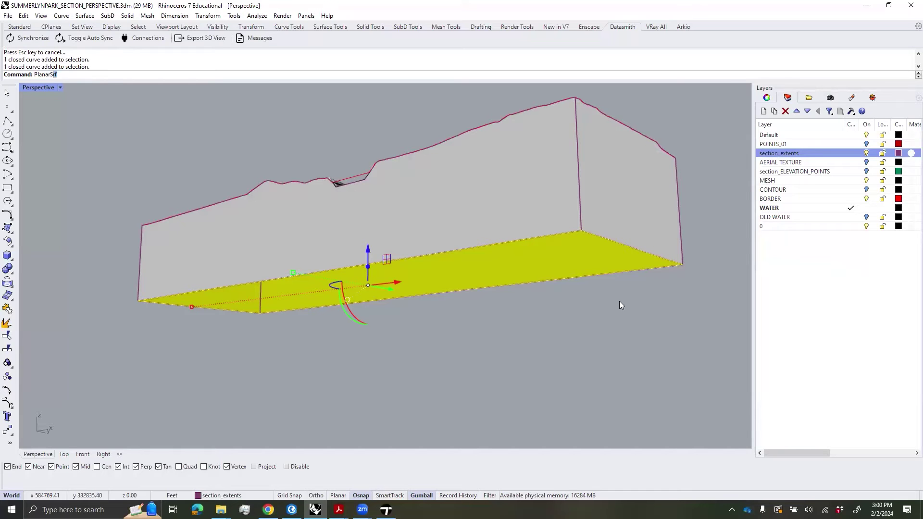
{"action": "key", "text": "Return"}
- Raise the new planar surface vertically from the model's base to the water level in the river channel
{"action": "left_click", "coordinate": [615, 259]}
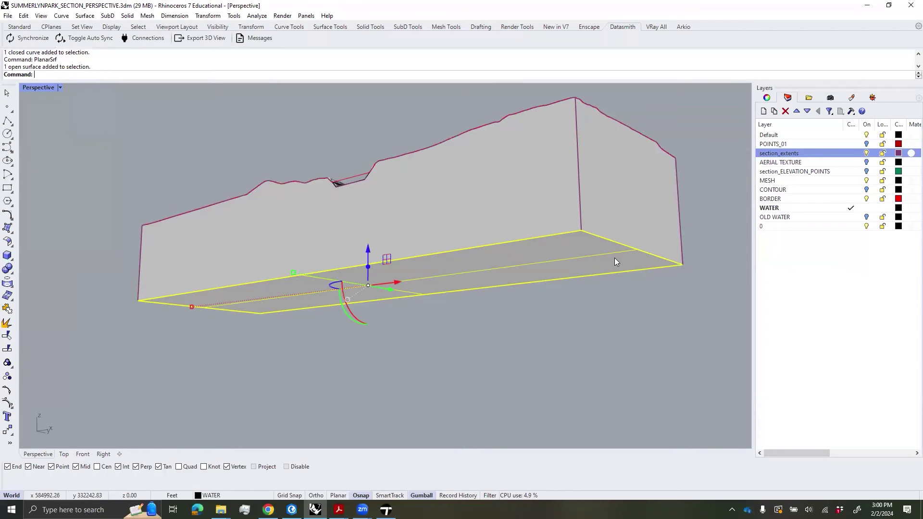
{"action": "left_click", "coordinate": [816, 210]}
{"action": "right_click_drag", "start_coordinate": [415, 339], "coordinate": [383, 292]}
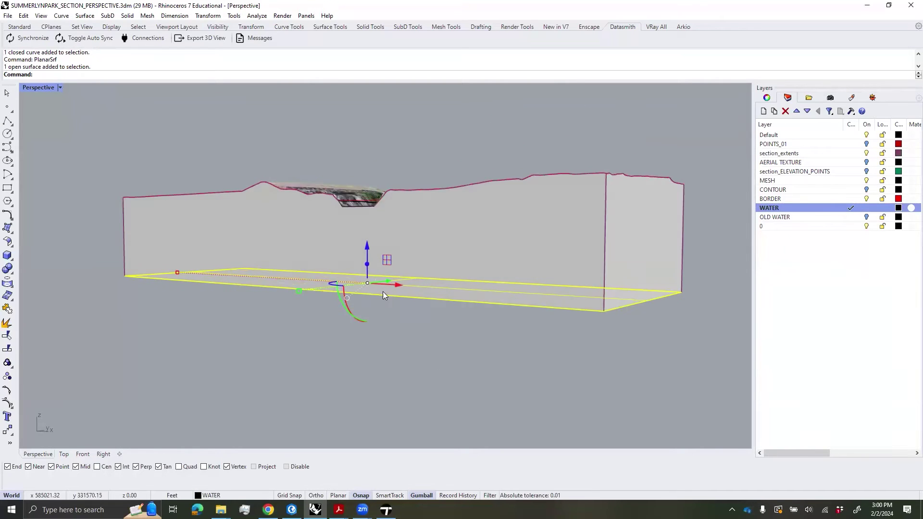
{"action": "left_click_drag", "start_coordinate": [367, 246], "coordinate": [373, 168]}
{"action": "right_click_drag", "start_coordinate": [375, 166], "coordinate": [386, 185]}
{"action": "key", "text": "Escape"}
{"action": "right_click_drag", "start_coordinate": [403, 216], "coordinate": [410, 233]}
{"action": "scroll", "coordinate": [411, 232], "scroll_direction": "up", "scroll_amount": 4}
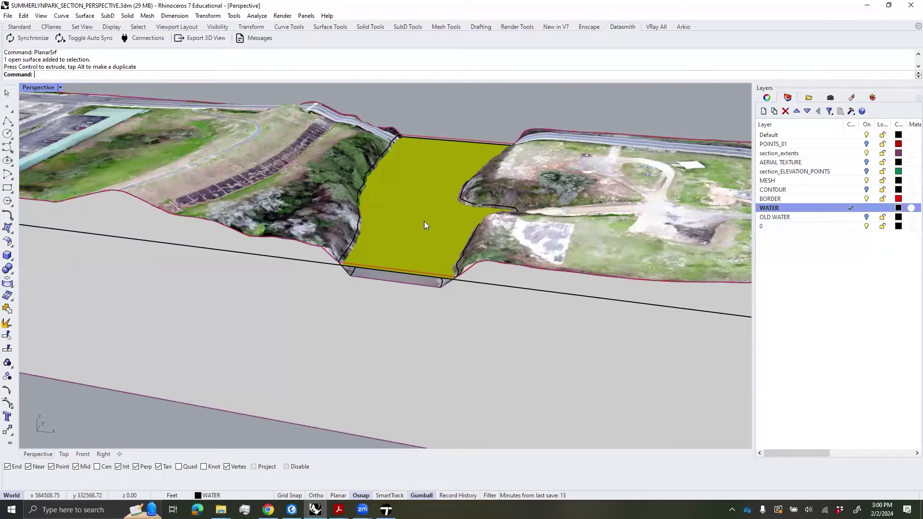
- Flip the direction of the water surface in the river channel
{"action": "left_click", "coordinate": [425, 220]}
{"action": "type", "text": "flip"}
{"action": "key", "text": "Return"}
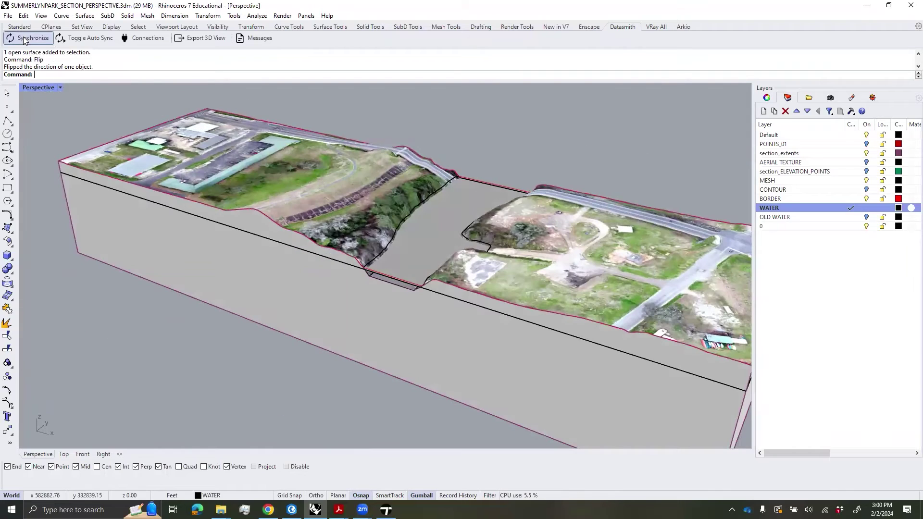
- Synchronize the model through Datasmith Direct Link, switch to Twinmotion, and inspect the imported water surface in the river channel
{"action": "left_click", "coordinate": [30, 38]}
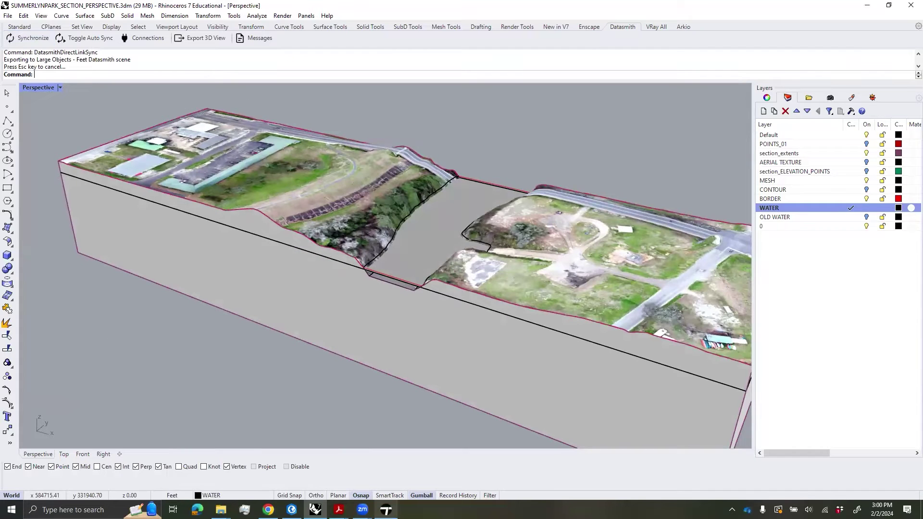
{"action": "left_click", "coordinate": [386, 509]}
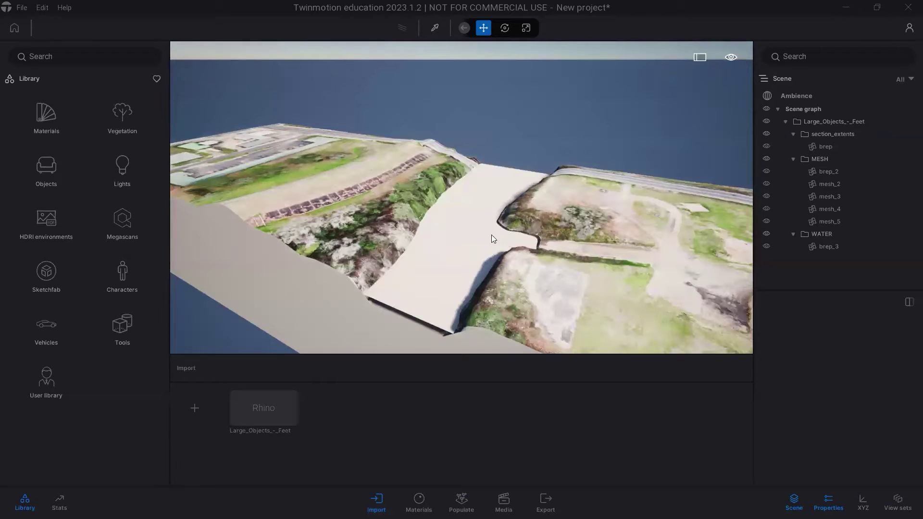
{"action": "left_click", "coordinate": [476, 241]}
{"action": "left_click", "coordinate": [559, 106]}
{"action": "middle_click_drag", "start_coordinate": [429, 303], "coordinate": [442, 248]}
{"action": "scroll", "coordinate": [441, 248], "scroll_direction": "up", "scroll_amount": 5}
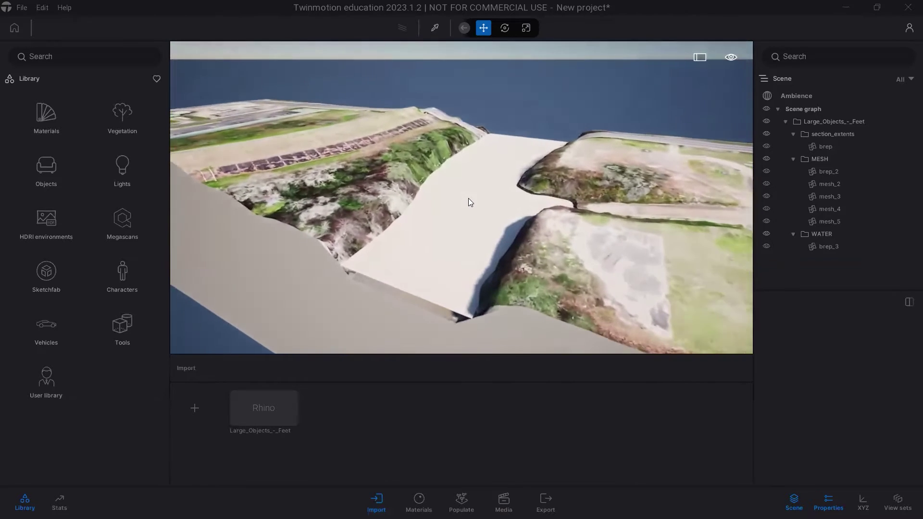
{"action": "middle_click_drag", "start_coordinate": [466, 204], "coordinate": [478, 221], "text": "shift"}
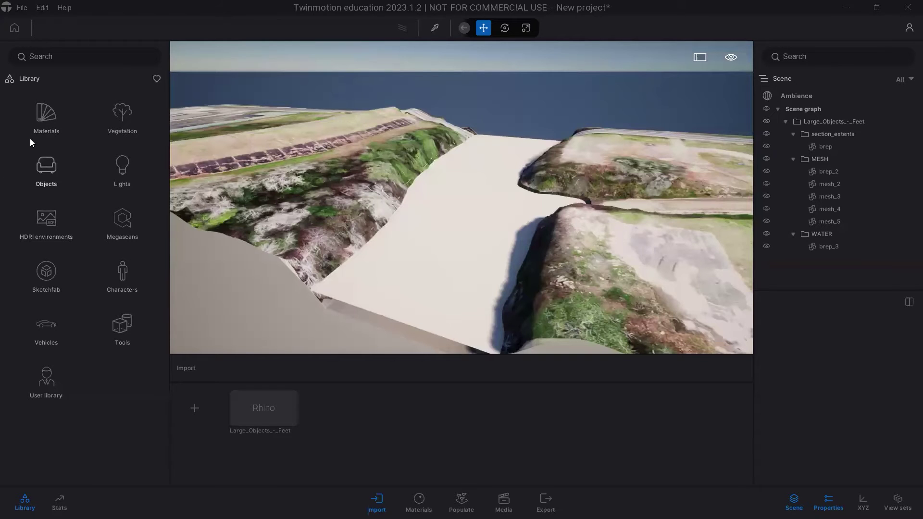
- Apply the River 02 water material from the library to the flat surface in the river channel
{"action": "left_click", "coordinate": [25, 503]}
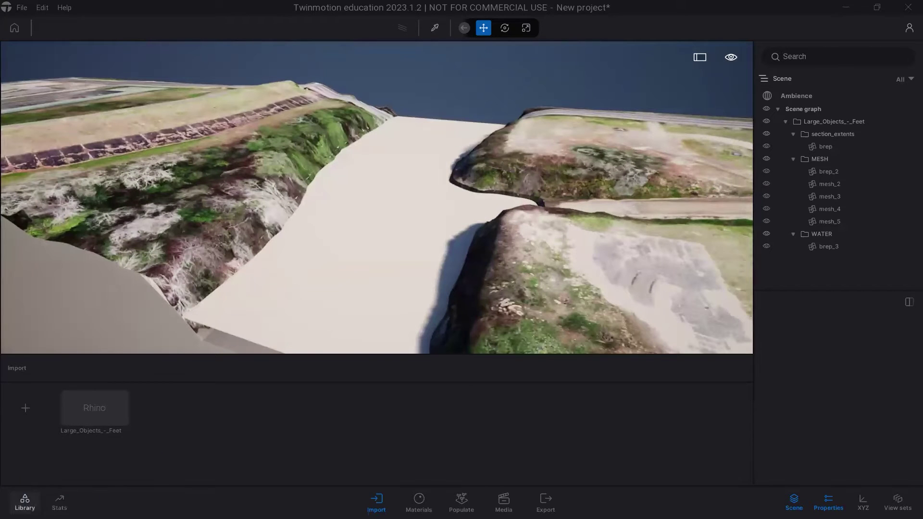
{"action": "left_click", "coordinate": [25, 502]}
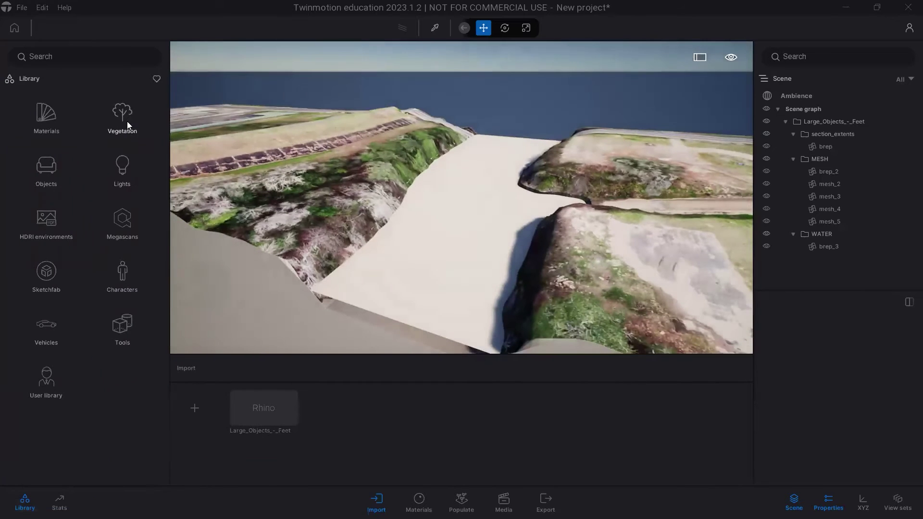
{"action": "left_click", "coordinate": [46, 117]}
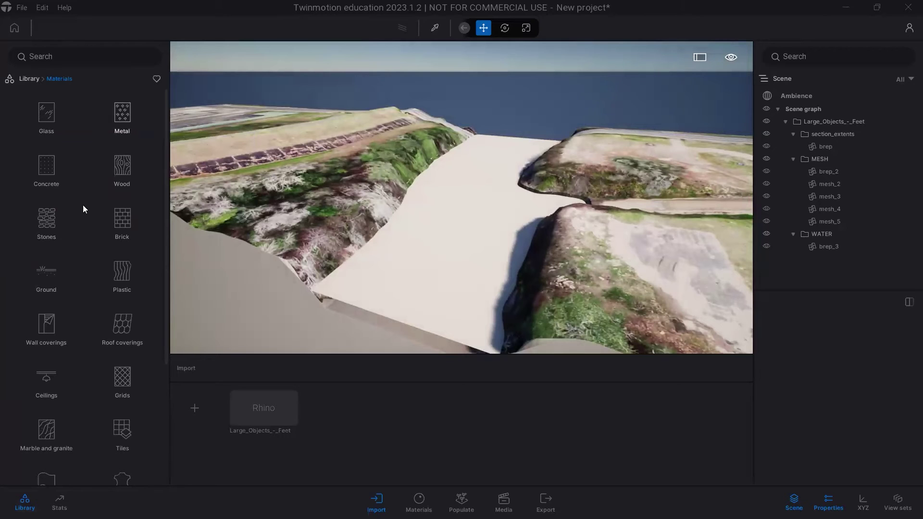
{"action": "scroll", "coordinate": [84, 220], "scroll_direction": "down", "scroll_amount": 4}
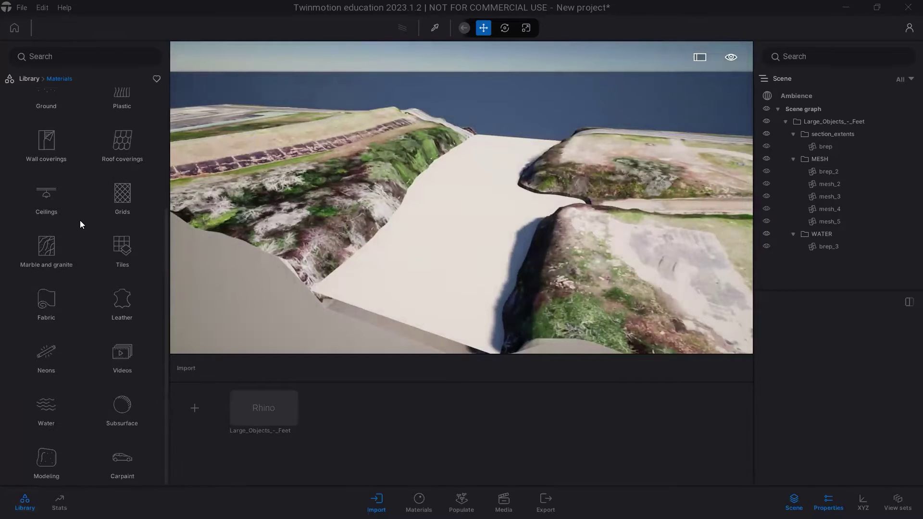
{"action": "left_click", "coordinate": [45, 410]}
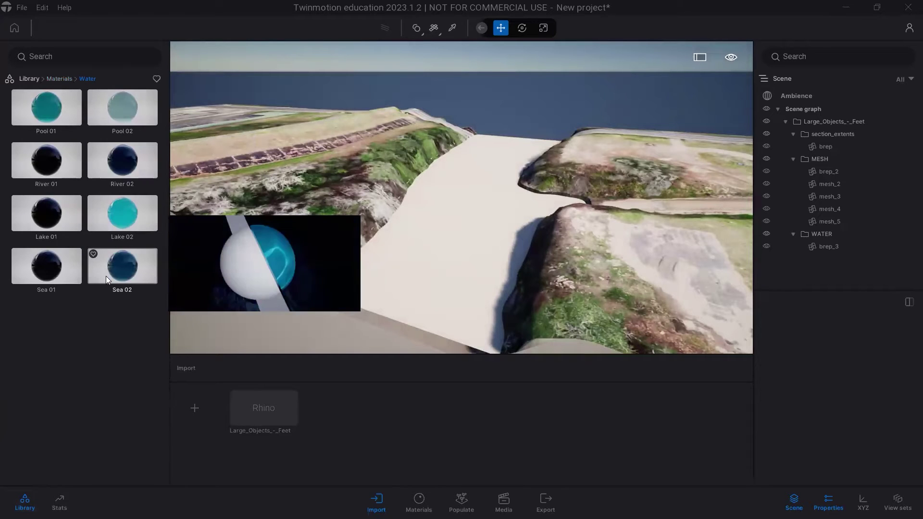
{"action": "mouse_move", "coordinate": [122, 164]}
{"action": "left_click_drag", "start_coordinate": [124, 170], "coordinate": [443, 295]}
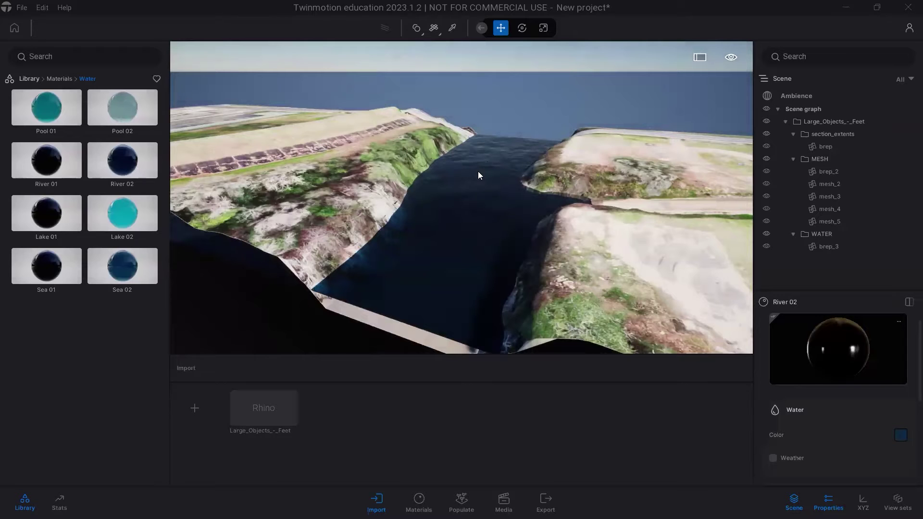
- Select brep_3 in the WATER folder, raise it slightly along the vertical axis, and view the river up close
{"action": "scroll", "coordinate": [483, 131], "scroll_direction": "down", "scroll_amount": 6}
{"action": "scroll", "coordinate": [504, 120], "scroll_direction": "up", "scroll_amount": 3}
{"action": "right_click_drag", "start_coordinate": [503, 119], "coordinate": [508, 185]}
{"action": "left_click", "coordinate": [678, 194]}
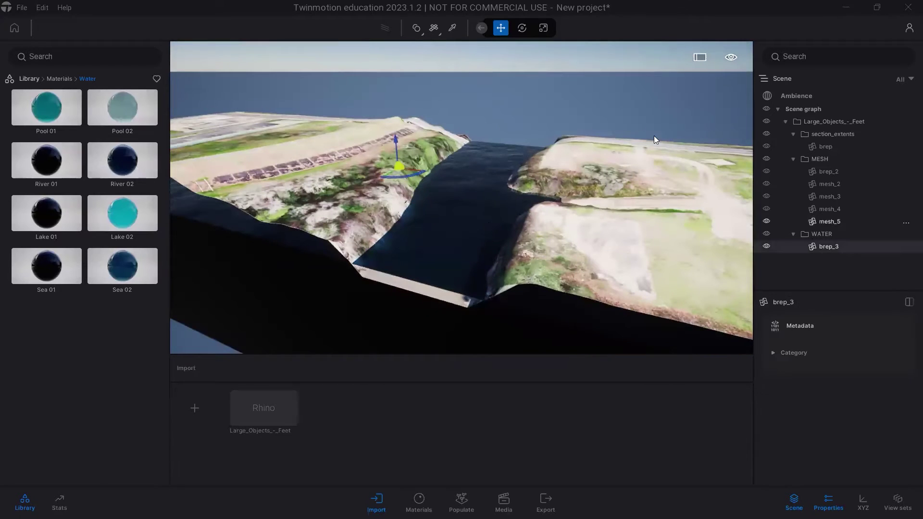
{"action": "left_click", "coordinate": [621, 94]}
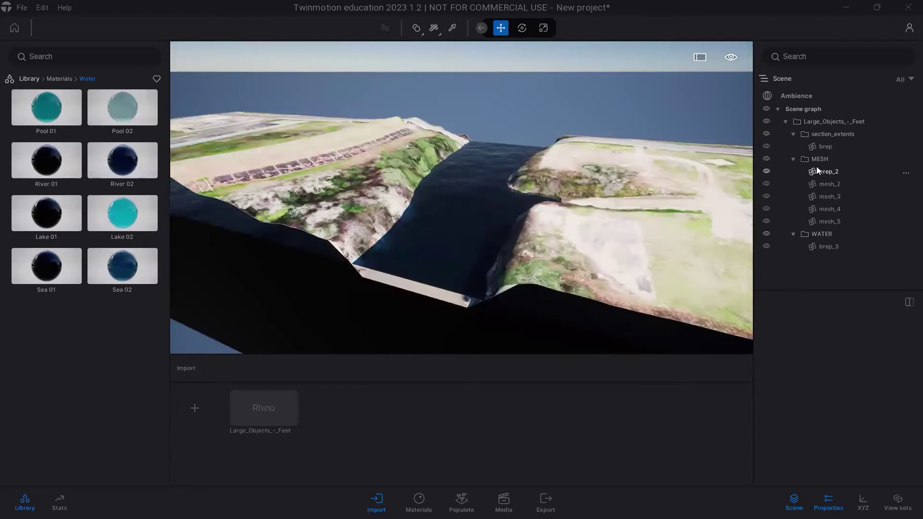
{"action": "left_click", "coordinate": [833, 235]}
{"action": "left_click", "coordinate": [836, 251]}
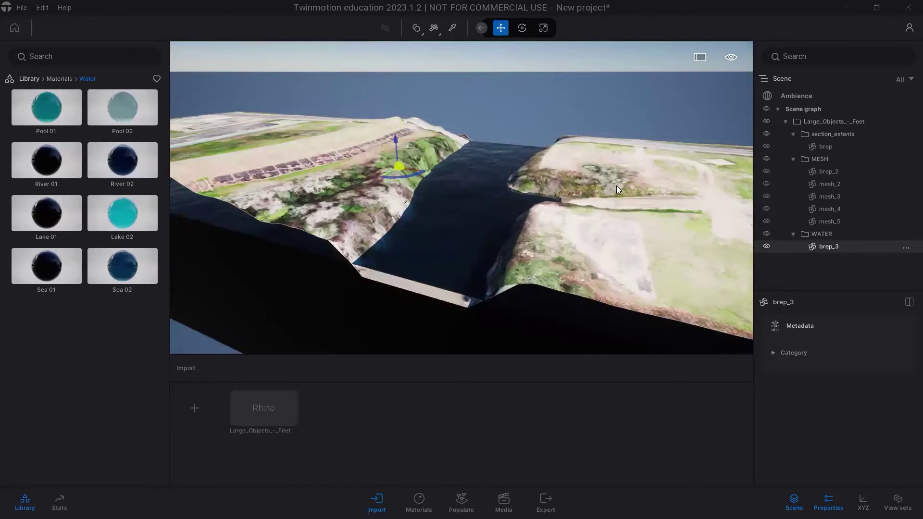
{"action": "mouse_move", "coordinate": [395, 137]}
{"action": "left_mouse_down"}
{"action": "mouse_move", "coordinate": [390, 122]}
{"action": "mouse_move", "coordinate": [390, 144]}
{"action": "mouse_move", "coordinate": [390, 129]}
{"action": "left_mouse_up"}
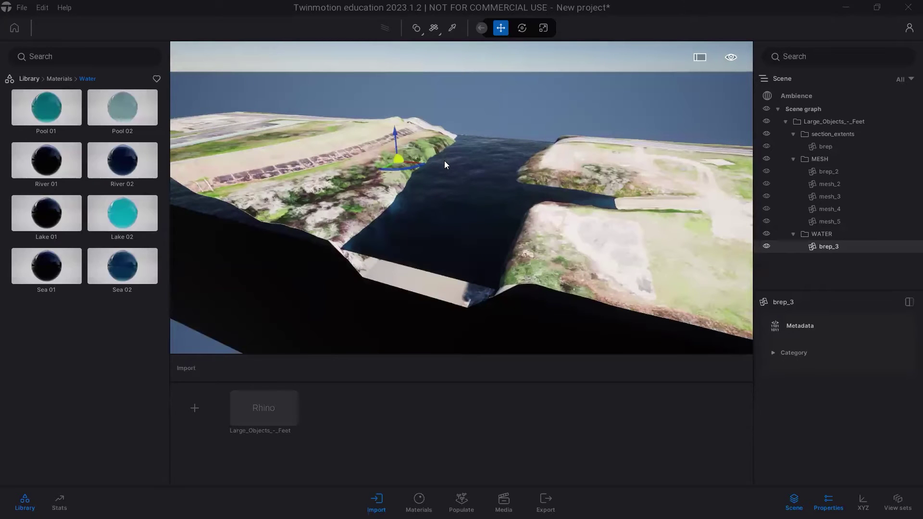
{"action": "key", "text": "Escape"}
{"action": "key", "text": "w"}
{"action": "mouse_move", "coordinate": [393, 130]}
{"action": "right_mouse_down"}
{"action": "mouse_move", "coordinate": [385, 100]}
{"action": "mouse_move", "coordinate": [388, 113]}
{"action": "right_mouse_up"}
{"action": "key", "text": "w"}
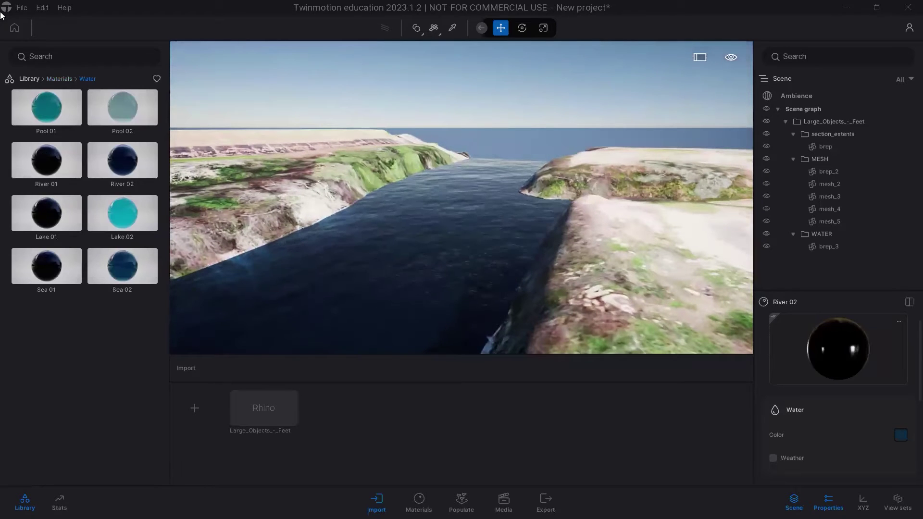
- Open the Trees collection in the Vegetation library and browse the available species
{"action": "left_click", "coordinate": [68, 79]}
{"action": "left_click", "coordinate": [28, 79]}
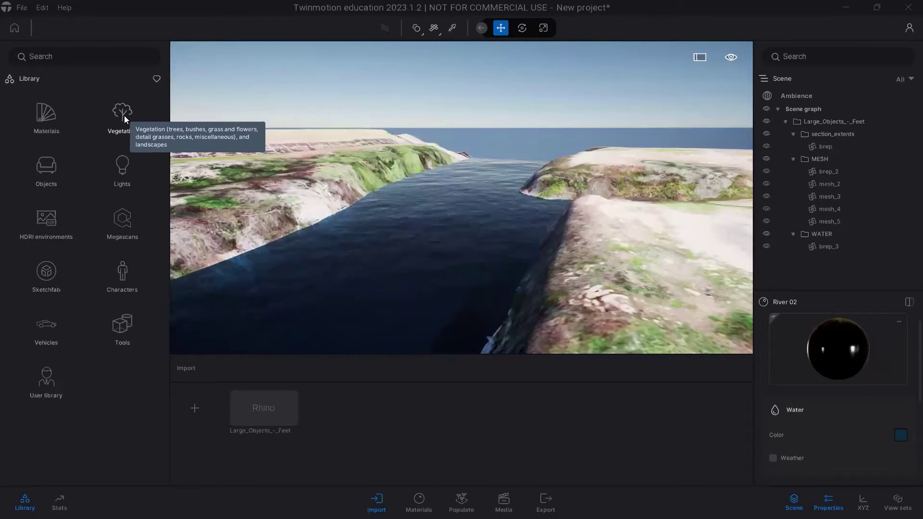
{"action": "left_click", "coordinate": [124, 118]}
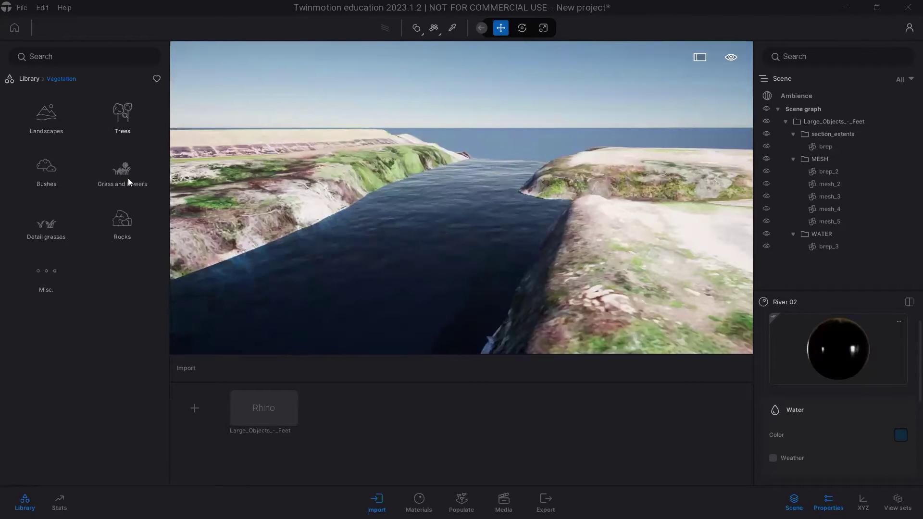
{"action": "left_click", "coordinate": [124, 118]}
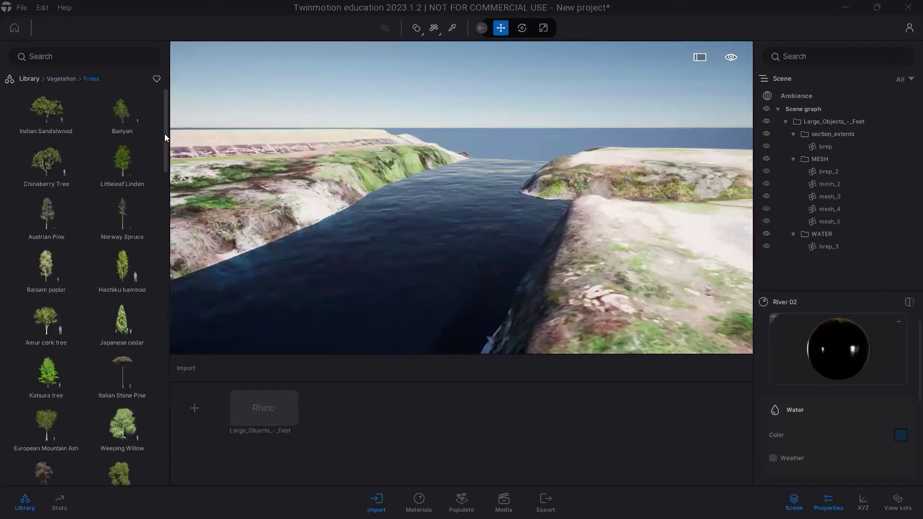
{"action": "scroll", "coordinate": [161, 298], "scroll_direction": "down", "scroll_amount": 12}
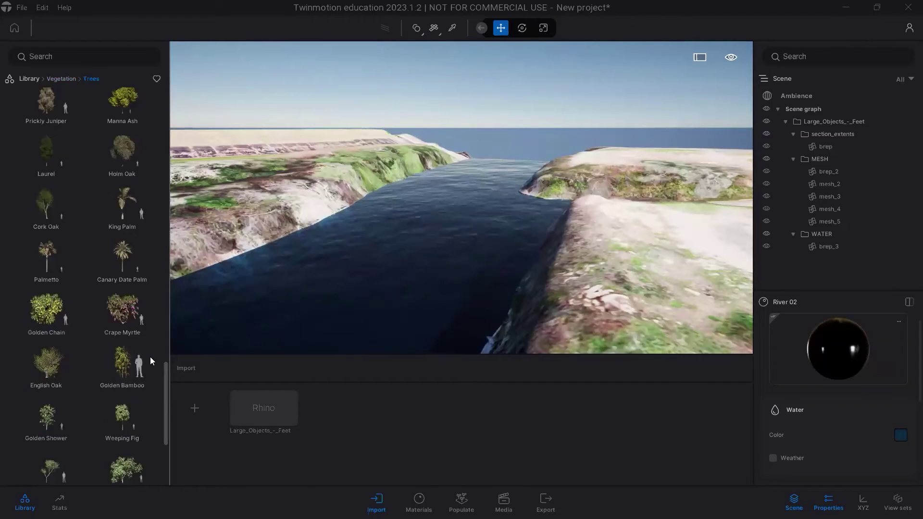
{"action": "scroll", "coordinate": [145, 351], "scroll_direction": "up", "scroll_amount": 12}
{"action": "scroll", "coordinate": [82, 366], "scroll_direction": "down", "scroll_amount": 3}
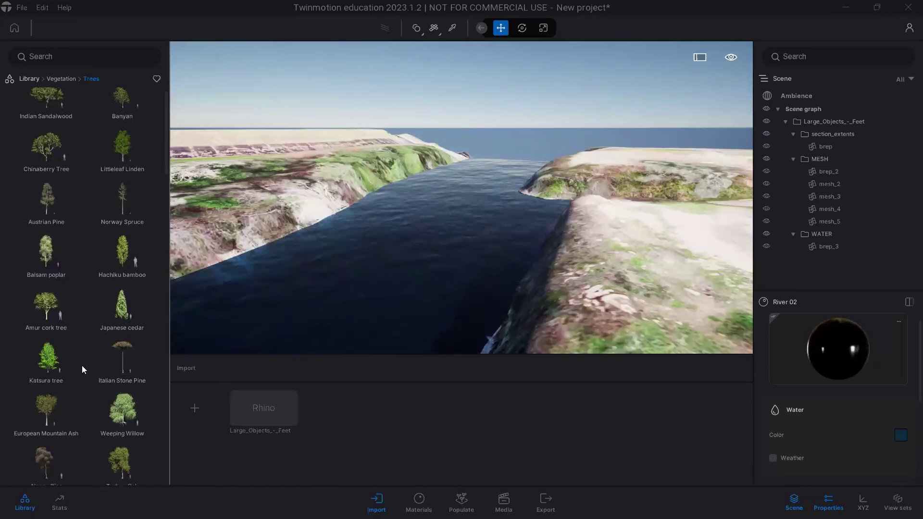
- Place several Turkey Oak trees on the terrain along the river bank and near the section's cut edge
{"action": "mouse_move", "coordinate": [117, 408]}
{"action": "left_click_drag", "start_coordinate": [118, 410], "coordinate": [650, 218]}
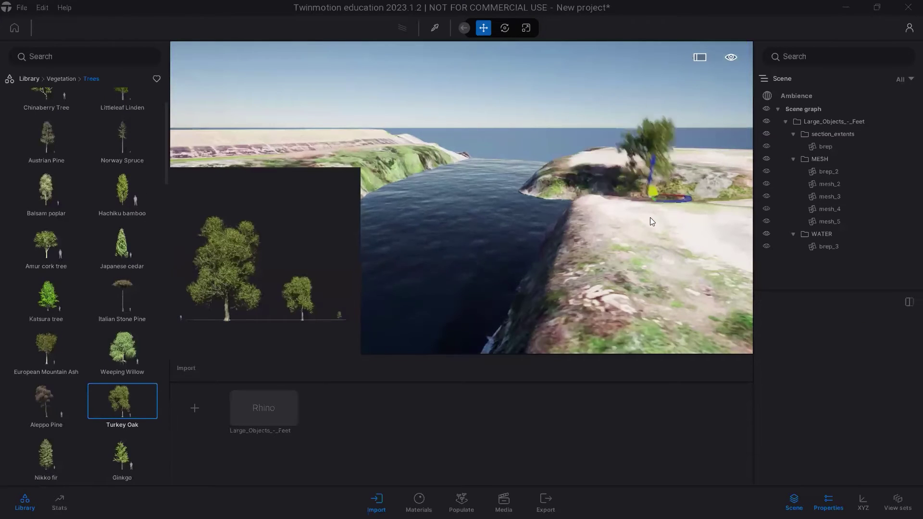
{"action": "scroll", "coordinate": [621, 240], "scroll_direction": "down", "scroll_amount": 5}
{"action": "left_click", "coordinate": [549, 269]}
{"action": "left_click", "coordinate": [687, 284]}
{"action": "left_click", "coordinate": [624, 283]}
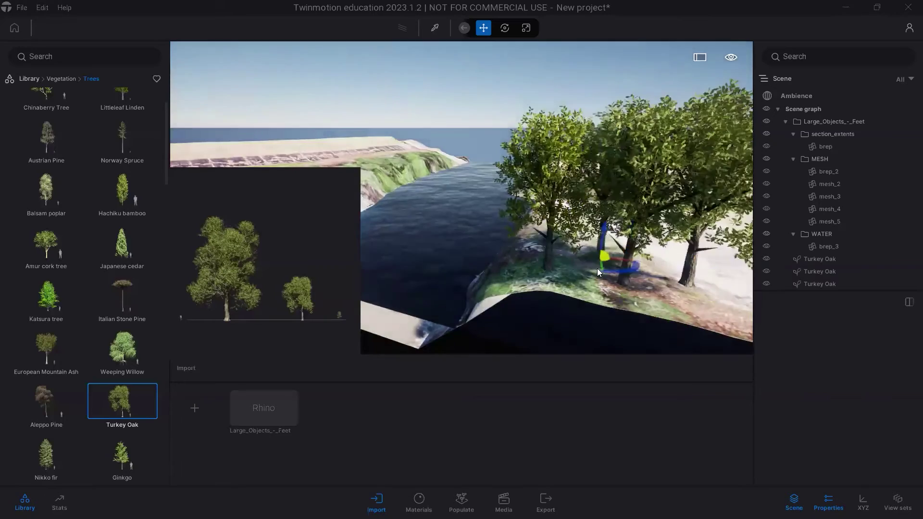
{"action": "double_click", "coordinate": [597, 268]}
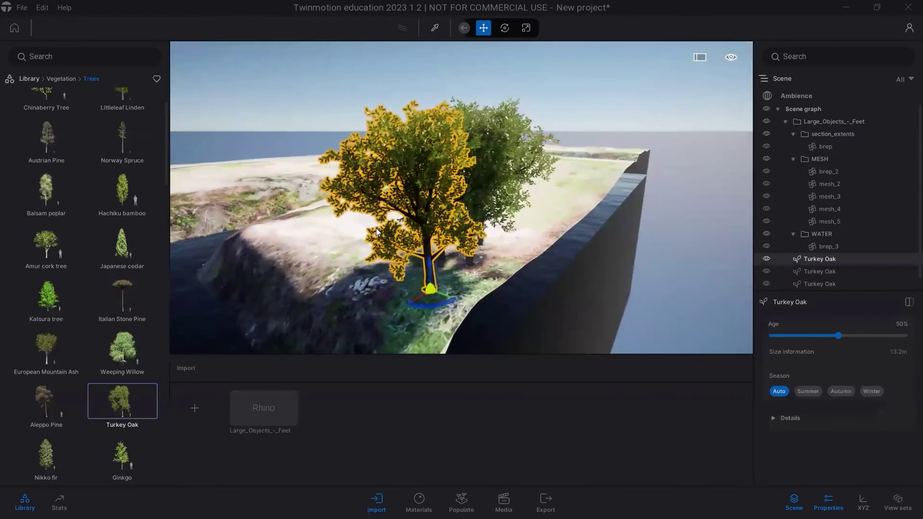
- Reduce the age of the Turkey Oak standing closest to the water
{"action": "middle_click_drag", "start_coordinate": [648, 120], "coordinate": [524, 211], "text": "shift"}
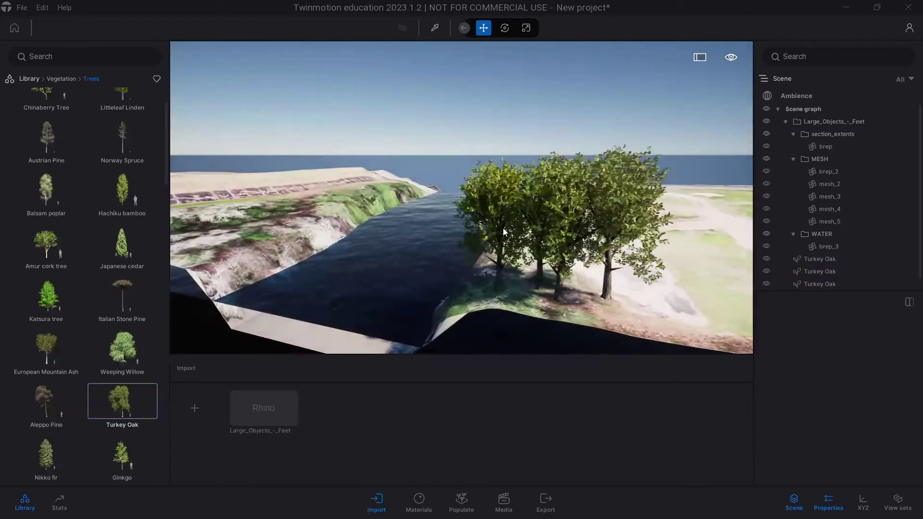
{"action": "left_click", "coordinate": [502, 231]}
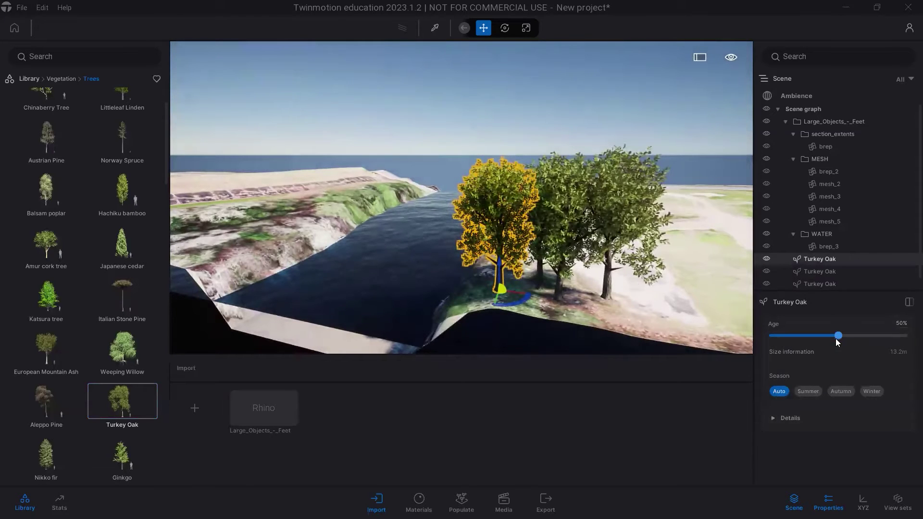
{"action": "left_click_drag", "start_coordinate": [839, 337], "coordinate": [810, 348]}
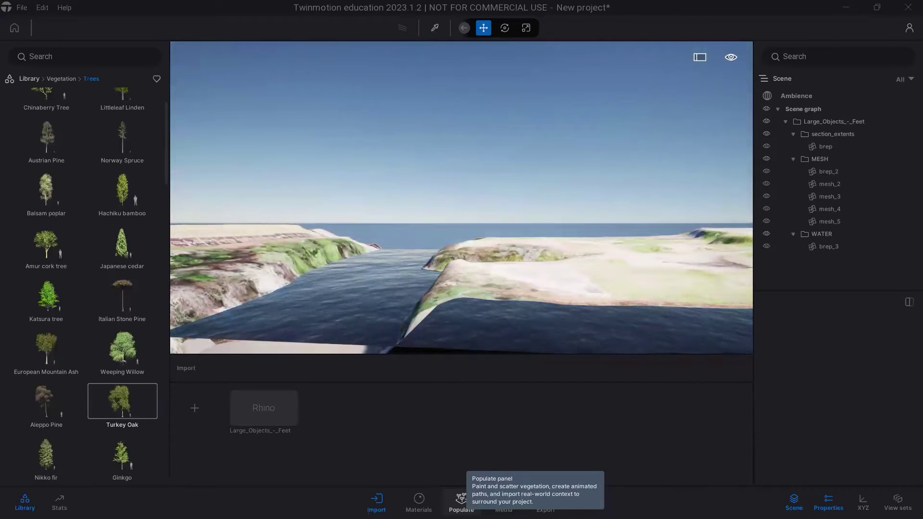
- Start foliage painting in Populate and add Weeping Willow to the set of models to paint
{"action": "left_click", "coordinate": [462, 499]}
{"action": "left_click", "coordinate": [812, 337]}
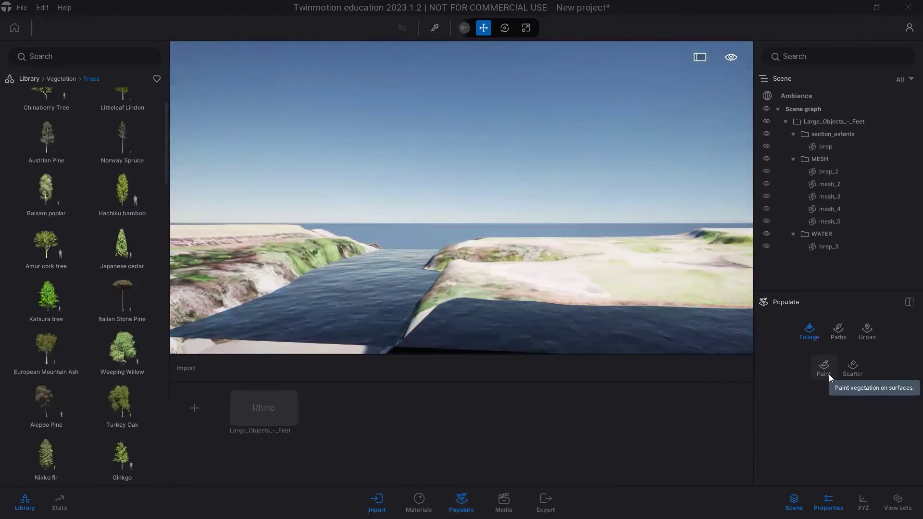
{"action": "left_click", "coordinate": [826, 370]}
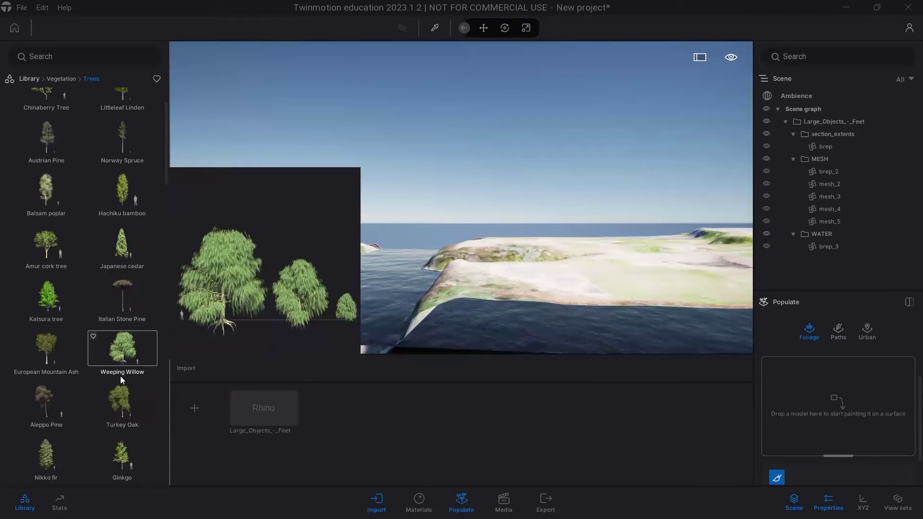
{"action": "scroll", "coordinate": [124, 380], "scroll_direction": "down", "scroll_amount": 1}
{"action": "left_click_drag", "start_coordinate": [122, 337], "coordinate": [808, 399]}
{"action": "scroll", "coordinate": [96, 423], "scroll_direction": "down", "scroll_amount": 5}
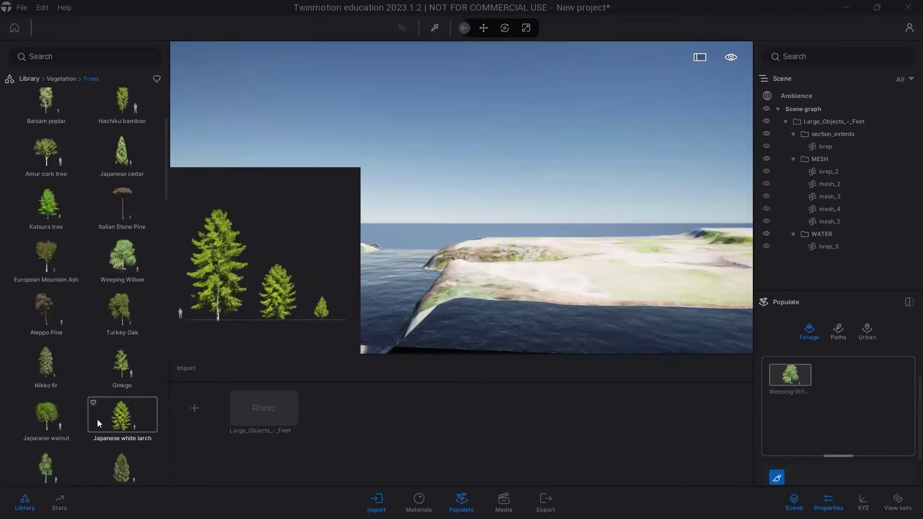
- Add Sweet gum and Southern catalpa to the set of tree models for foliage painting
{"action": "left_click_drag", "start_coordinate": [184, 429], "coordinate": [835, 403]}
{"action": "scroll", "coordinate": [48, 375], "scroll_direction": "down", "scroll_amount": 2}
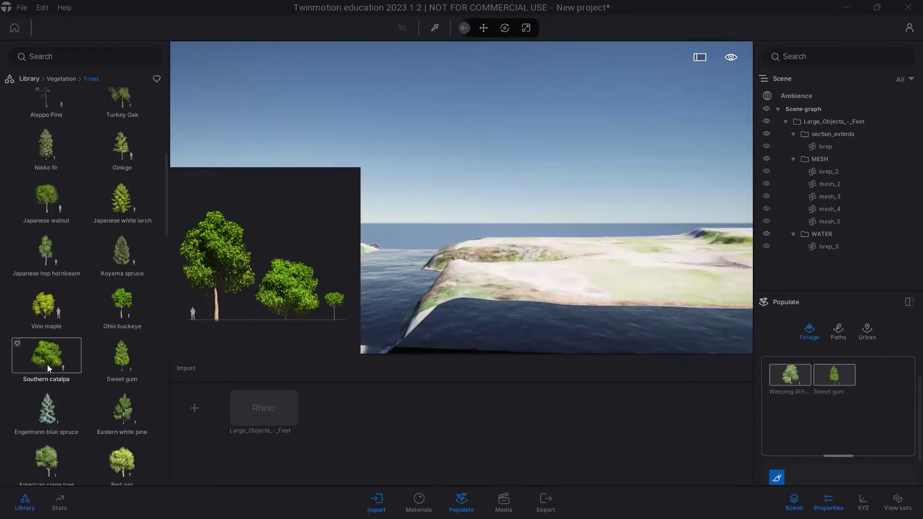
{"action": "left_click_drag", "start_coordinate": [47, 364], "coordinate": [837, 404]}
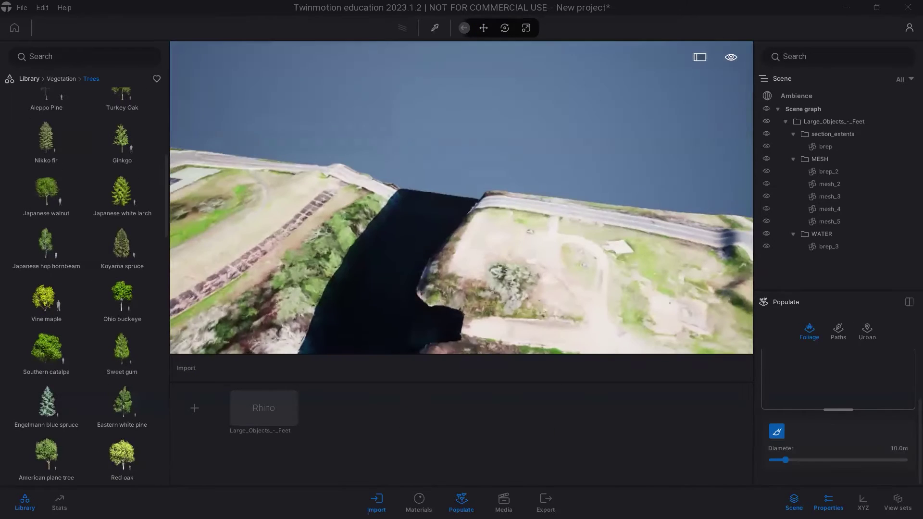
- Set the foliage brush diameter to 20.4 m and paint the mixed trees along both river banks
{"action": "right_click_drag", "start_coordinate": [514, 259], "coordinate": [515, 245]}
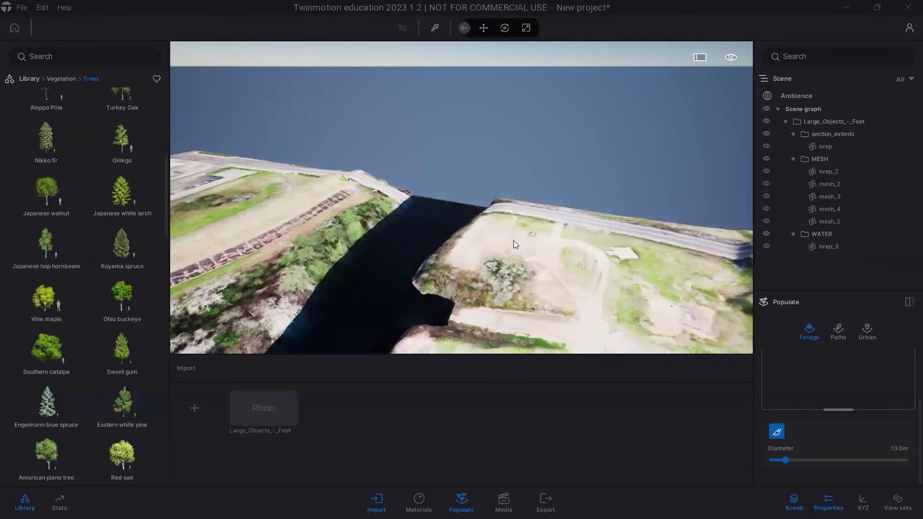
{"action": "middle_click_drag", "start_coordinate": [468, 271], "coordinate": [512, 254]}
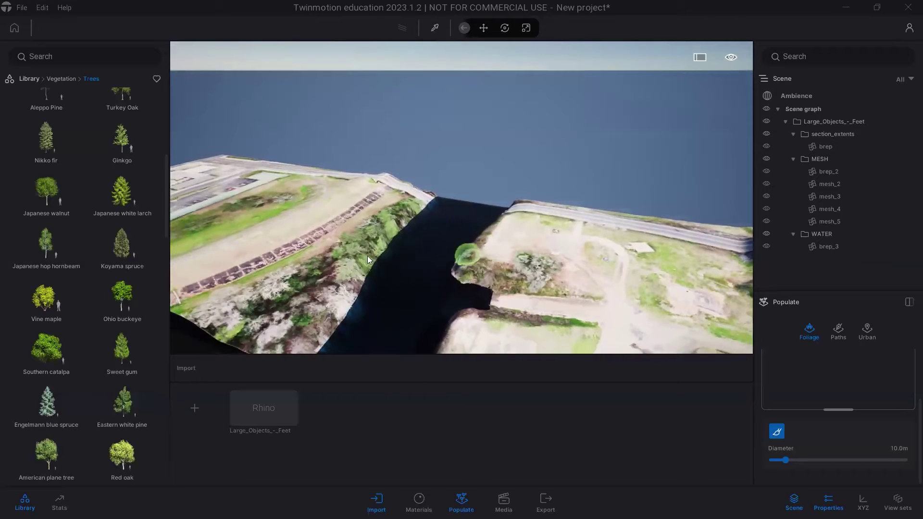
{"action": "scroll", "coordinate": [466, 255], "scroll_direction": "down", "scroll_amount": 2}
{"action": "left_click_drag", "start_coordinate": [785, 460], "coordinate": [799, 460]}
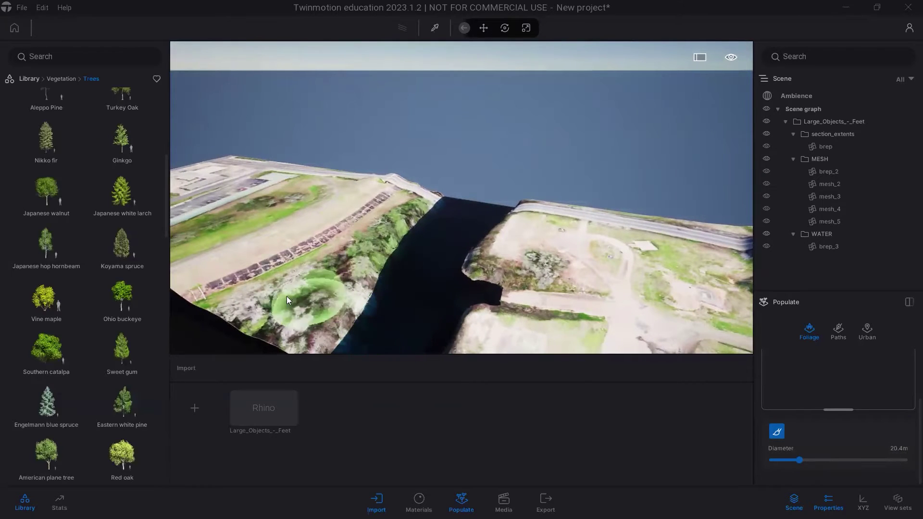
{"action": "mouse_move", "coordinate": [298, 313]}
{"action": "left_mouse_down"}
{"action": "mouse_move", "coordinate": [318, 313]}
{"action": "mouse_move", "coordinate": [308, 270]}
{"action": "mouse_move", "coordinate": [351, 267]}
{"action": "mouse_move", "coordinate": [388, 231]}
{"action": "left_mouse_up"}
{"action": "mouse_move", "coordinate": [533, 262]}
{"action": "left_mouse_down"}
{"action": "mouse_move", "coordinate": [521, 264]}
{"action": "mouse_move", "coordinate": [537, 258]}
{"action": "left_mouse_up"}
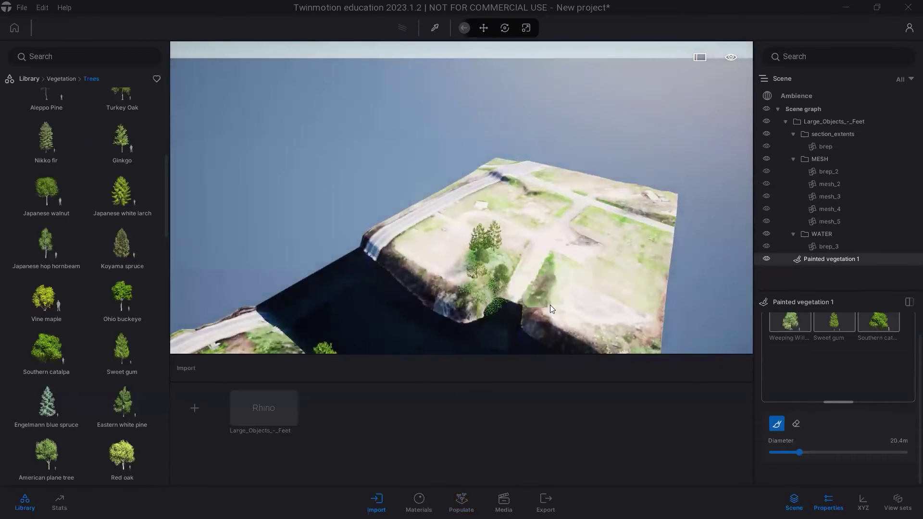
{"action": "mouse_move", "coordinate": [549, 304]}
{"action": "left_mouse_down"}
{"action": "mouse_move", "coordinate": [588, 329]}
{"action": "mouse_move", "coordinate": [537, 286]}
{"action": "left_mouse_up"}
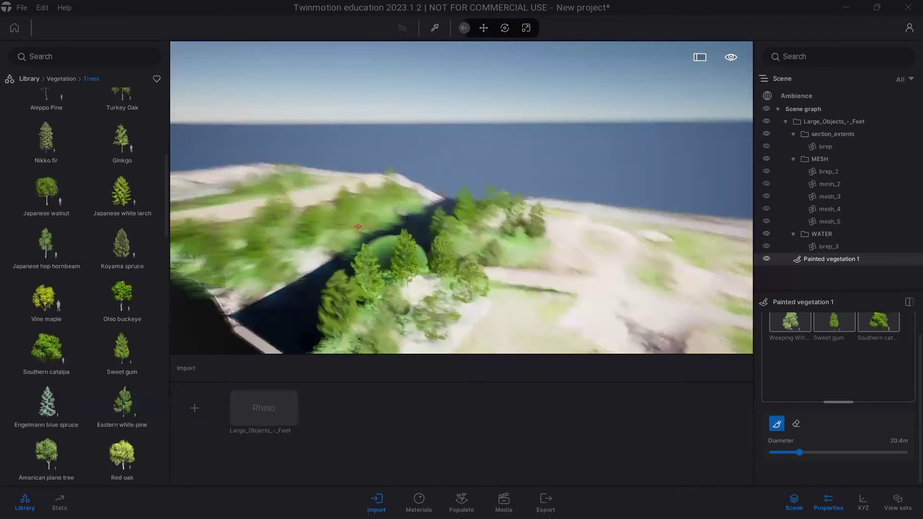
{"action": "mouse_move", "coordinate": [401, 248]}
{"action": "right_mouse_down"}
{"action": "mouse_move", "coordinate": [418, 260]}
{"action": "mouse_move", "coordinate": [385, 266]}
{"action": "mouse_move", "coordinate": [408, 270]}
{"action": "right_mouse_up"}
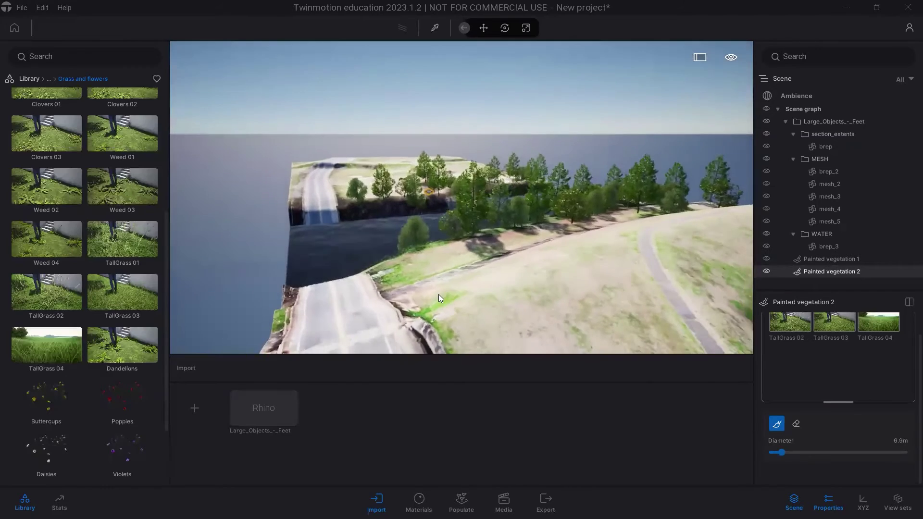
- Examine the painted vegetation on the hill and along both river banks from several viewpoints
{"action": "mouse_move", "coordinate": [498, 239]}
{"action": "middle_mouse_down", "text": "shift"}
{"action": "mouse_move", "coordinate": [544, 262]}
{"action": "mouse_move", "coordinate": [525, 207]}
{"action": "middle_mouse_up", "text": "shift"}
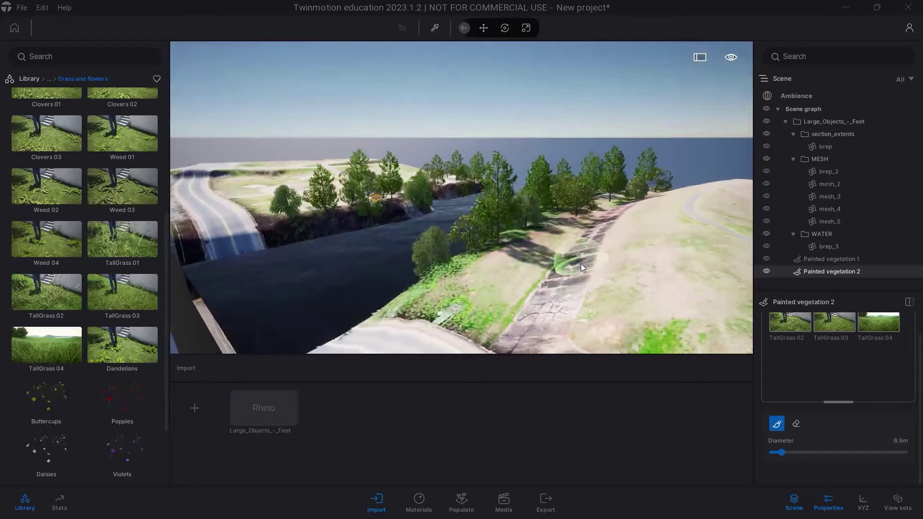
{"action": "key", "text": "d"}
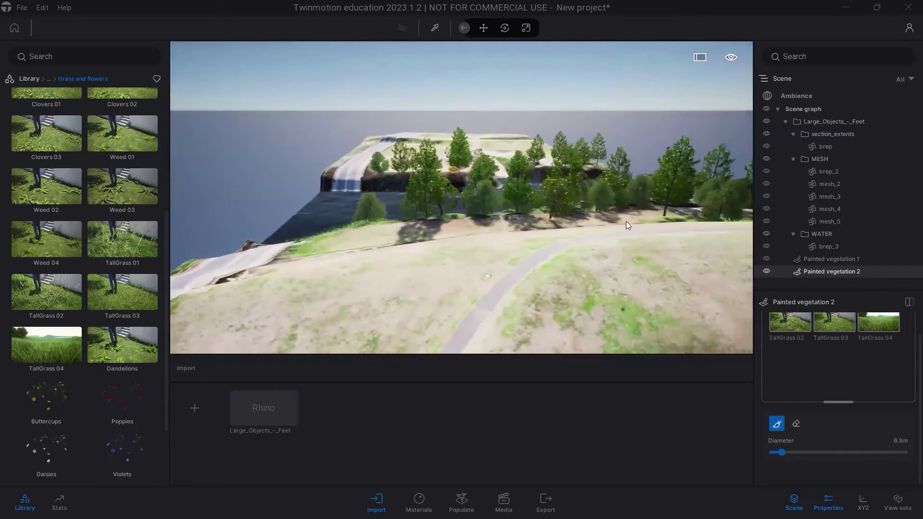
{"action": "key", "text": "d"}
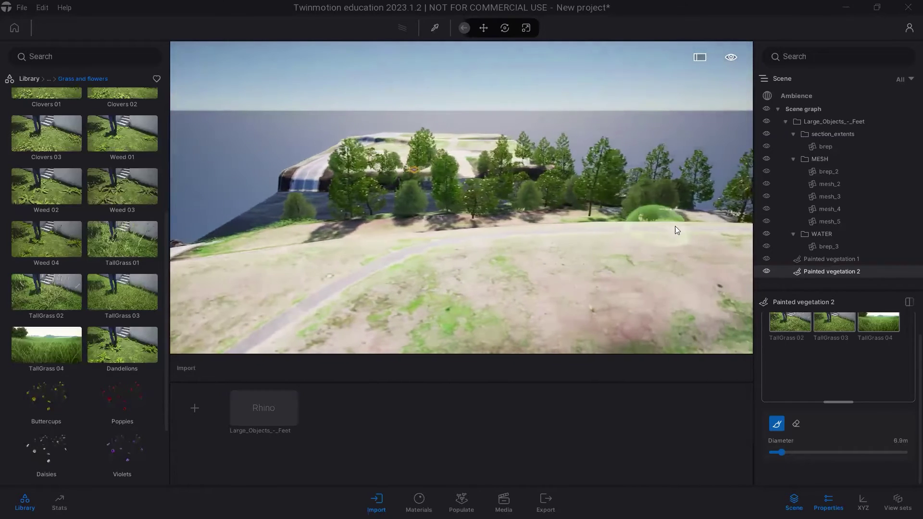
{"action": "key", "text": "d"}
{"action": "right_click_drag", "start_coordinate": [611, 243], "coordinate": [577, 249]}
{"action": "key", "text": "d"}
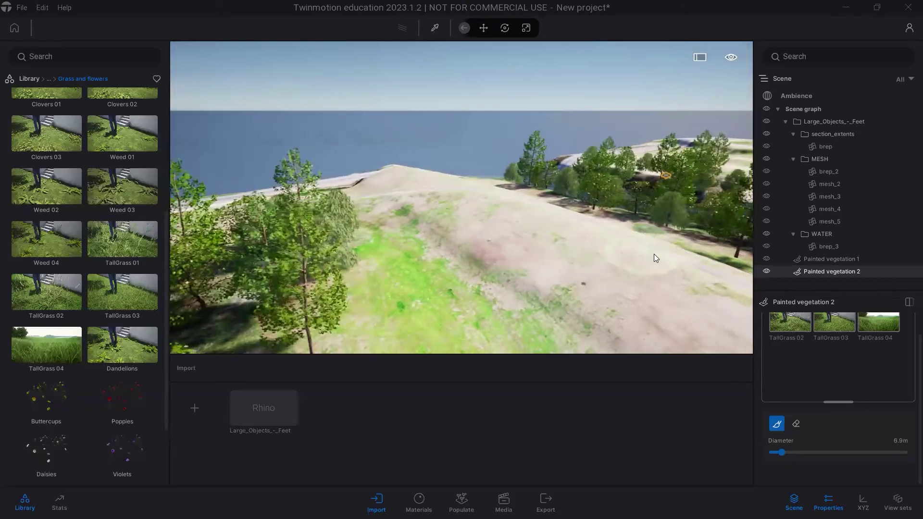
{"action": "key", "text": "d"}
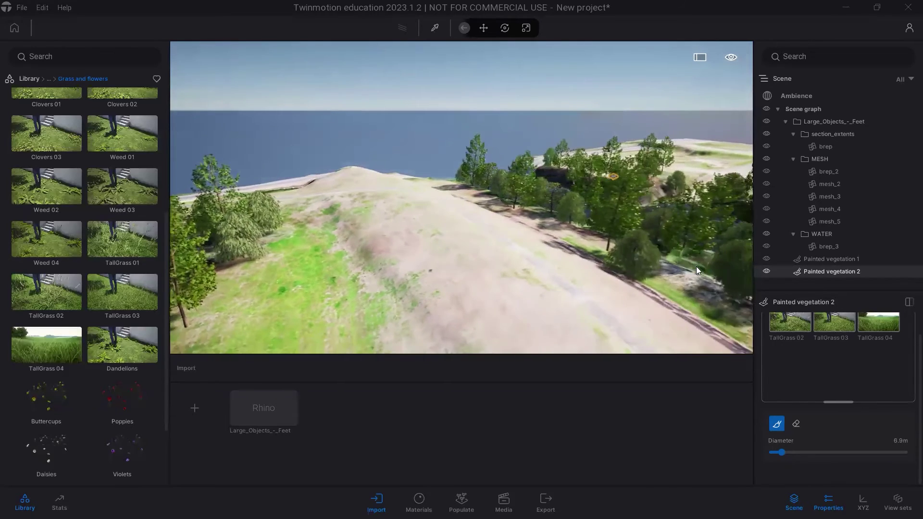
{"action": "key", "text": "d"}
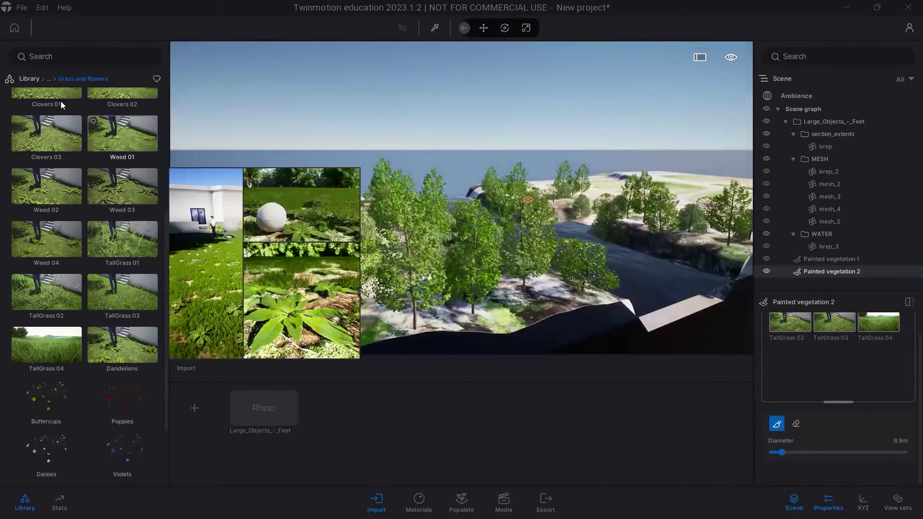
- Place the Karim model from the casual posed humans on the bare hill above the river
{"action": "left_click", "coordinate": [29, 79]}
{"action": "key", "text": "a"}
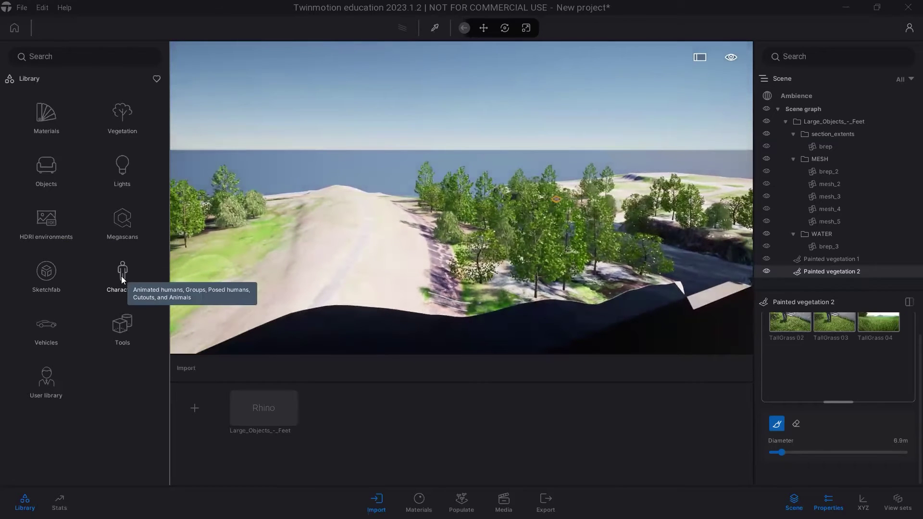
{"action": "left_click", "coordinate": [121, 276]}
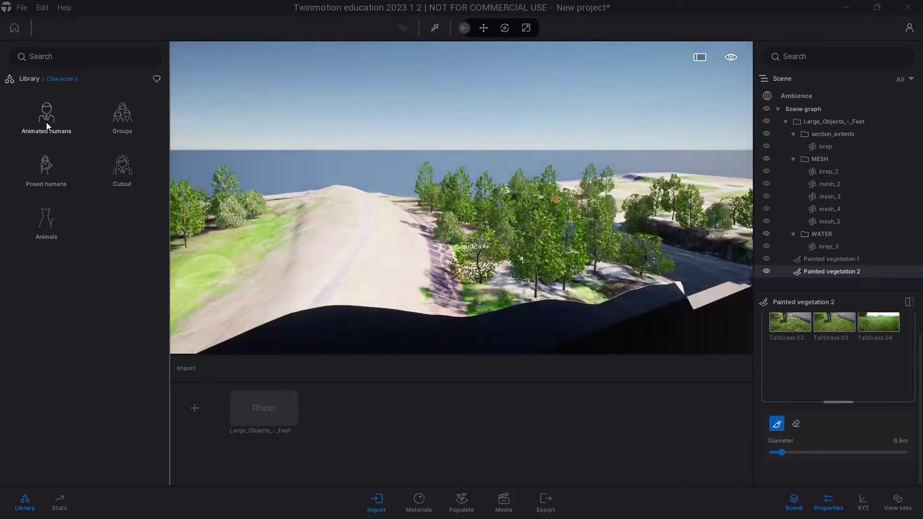
{"action": "left_click", "coordinate": [47, 168]}
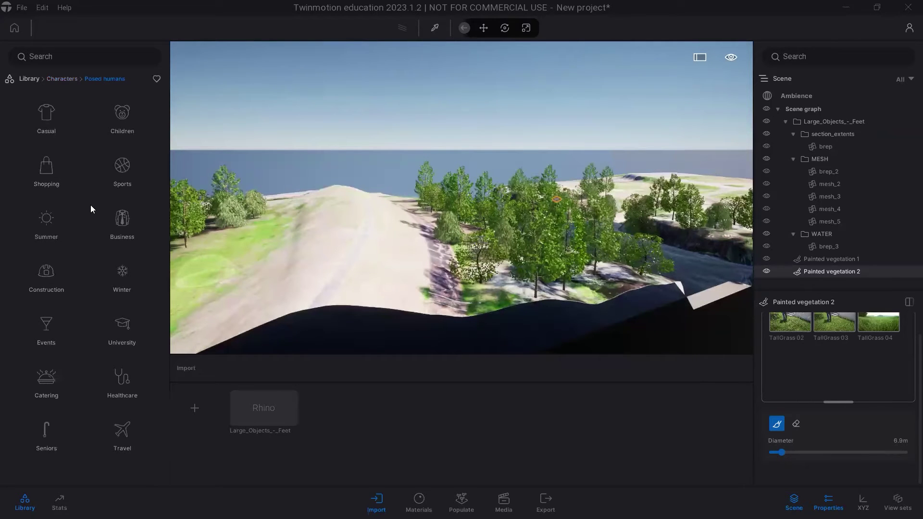
{"action": "left_click", "coordinate": [53, 128]}
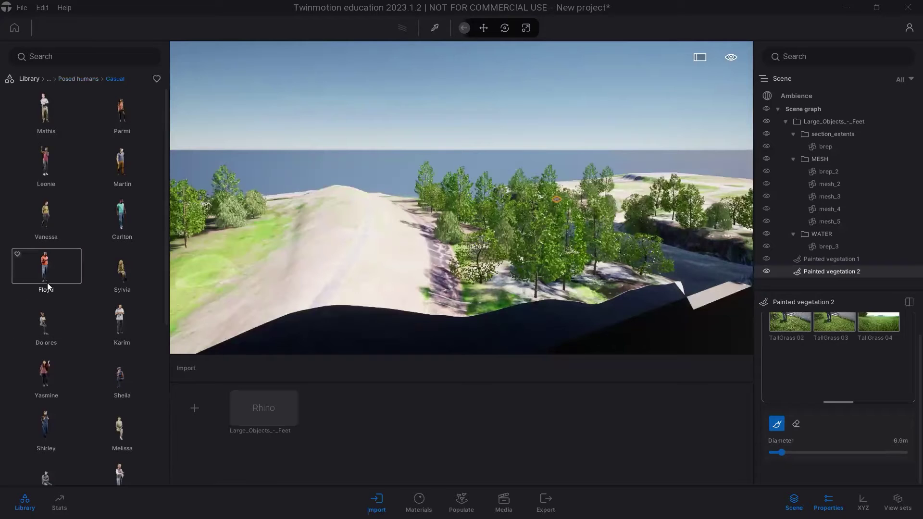
{"action": "left_click_drag", "start_coordinate": [121, 330], "coordinate": [338, 280]}
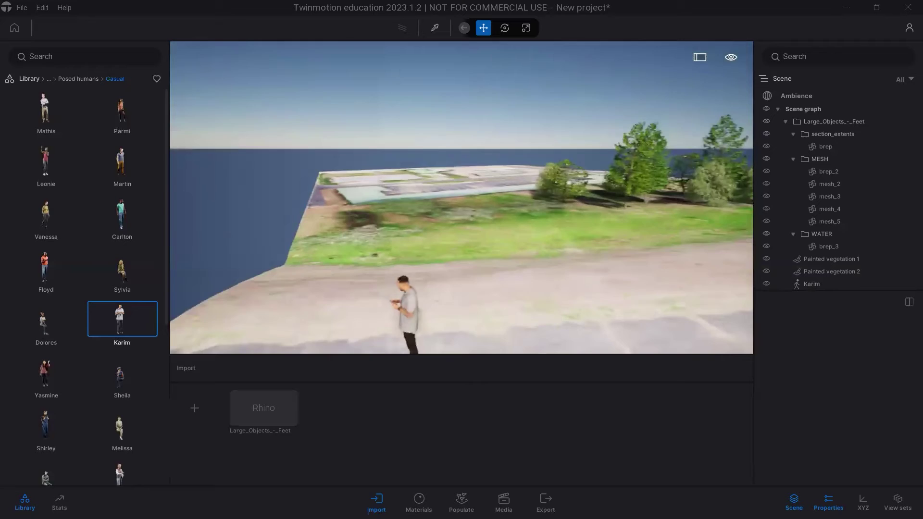
- Switch the viewport navigation to Pedestrian mode on the hilltop near the path
{"action": "key", "text": "d"}
{"action": "right_click_drag", "start_coordinate": [414, 144], "coordinate": [491, 136]}
{"action": "left_click", "coordinate": [731, 58]}
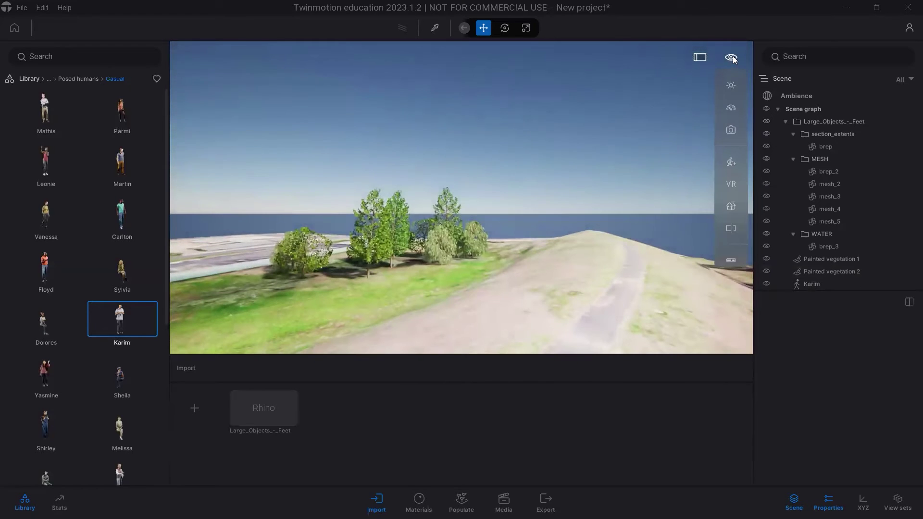
{"action": "left_click", "coordinate": [730, 162]}
{"action": "left_click", "coordinate": [676, 157]}
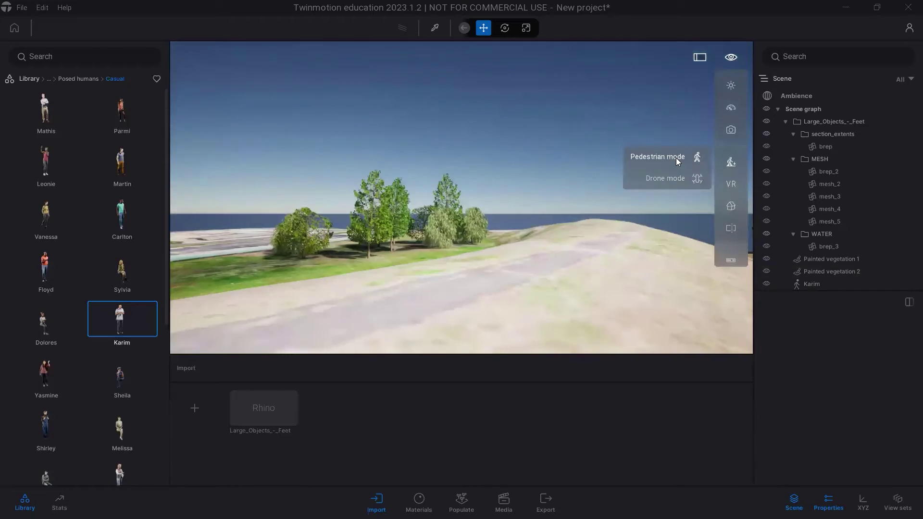
- Walk along the path and over the hill to inspect the trees and placed figure at eye level
{"action": "key", "text": "w"}
{"action": "right_click_drag", "start_coordinate": [461, 198], "coordinate": [510, 196]}
{"action": "key", "text": "w"}
{"action": "key", "text": "w"}
{"action": "key", "text": "w"}
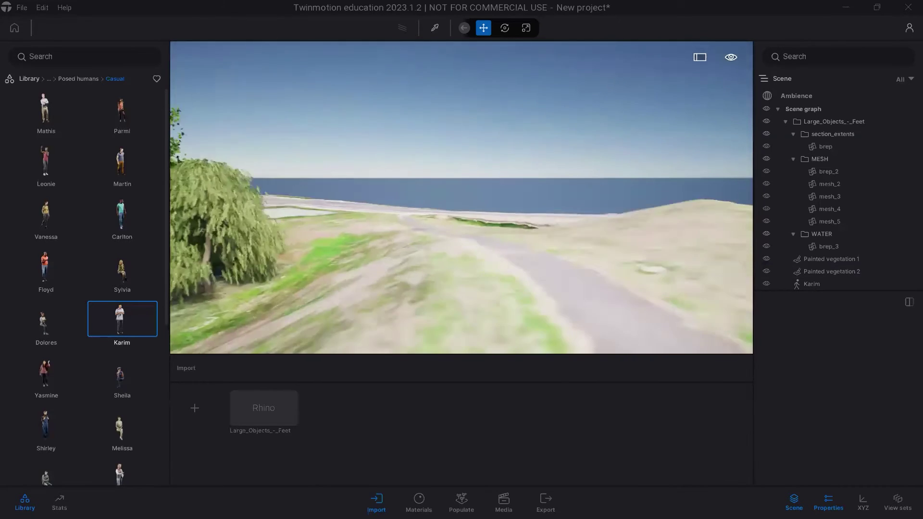
{"action": "right_click_drag", "start_coordinate": [462, 197], "coordinate": [500, 198]}
{"action": "key", "text": "w"}
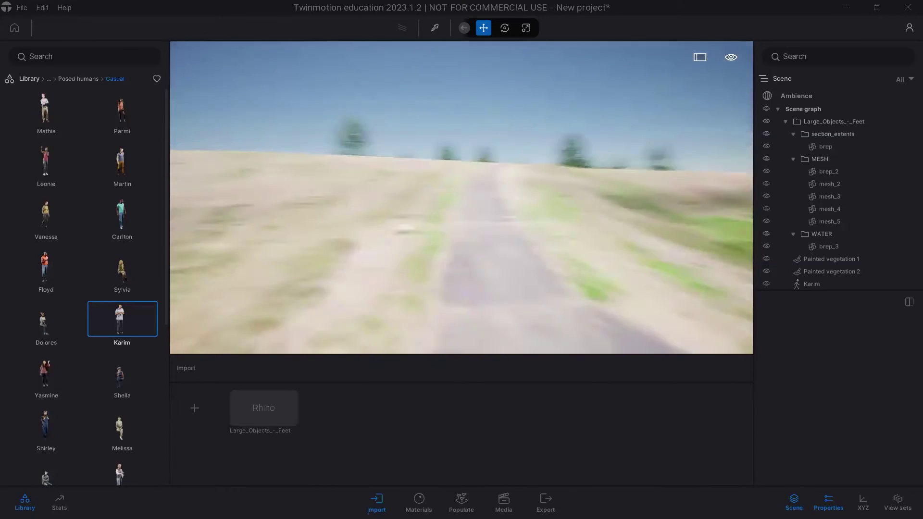
{"action": "key", "text": "w"}
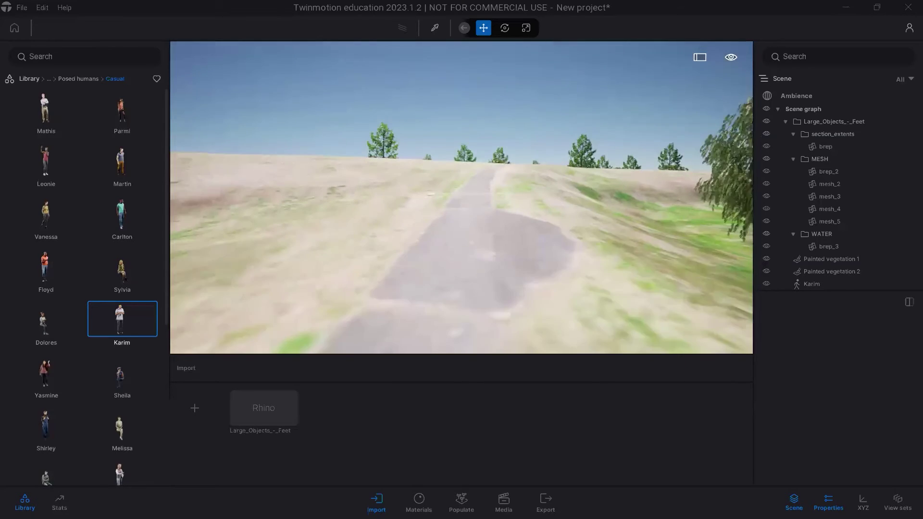
{"action": "key", "text": "w"}
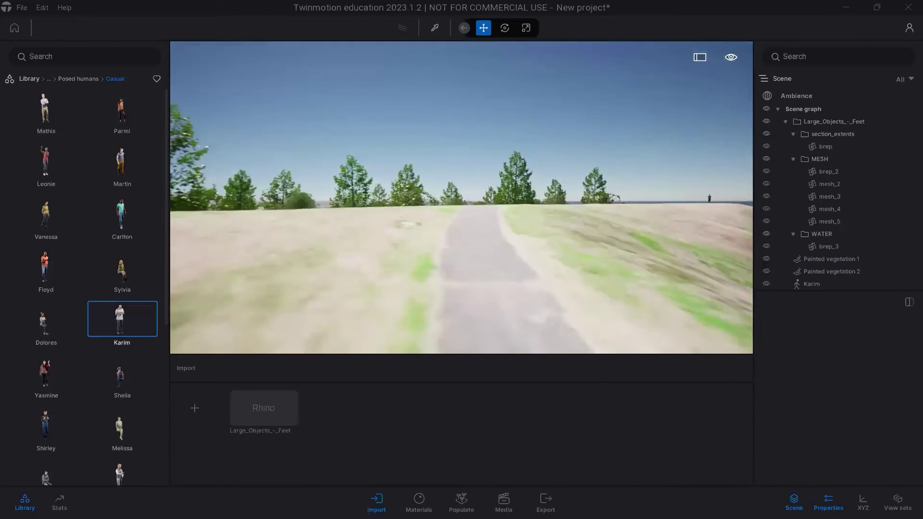
{"action": "key", "text": "w"}
{"action": "right_click_drag", "start_coordinate": [461, 207], "coordinate": [555, 224]}
{"action": "key", "text": "w"}
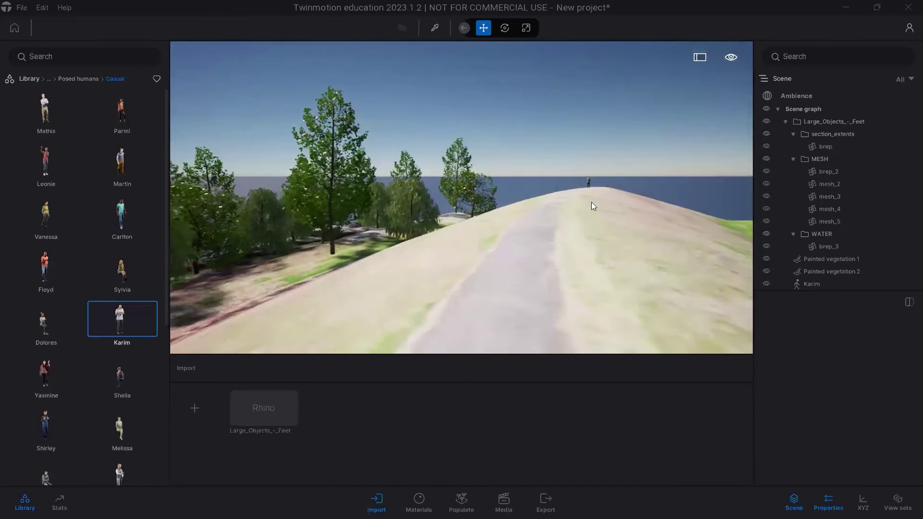
{"action": "key", "text": "w"}
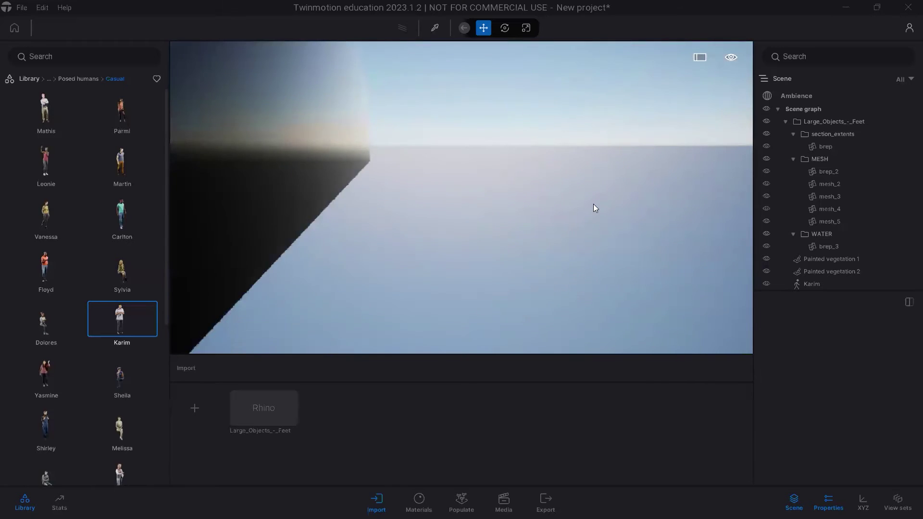
- Bring the terrain section back into view by selecting and focusing on mesh_3, then clear the selection
{"action": "mouse_move", "coordinate": [729, 56]}
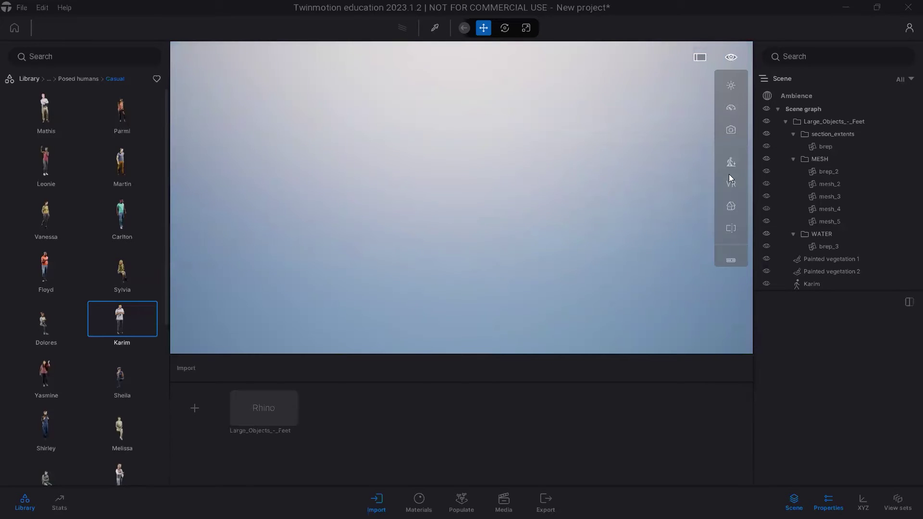
{"action": "mouse_move", "coordinate": [728, 163]}
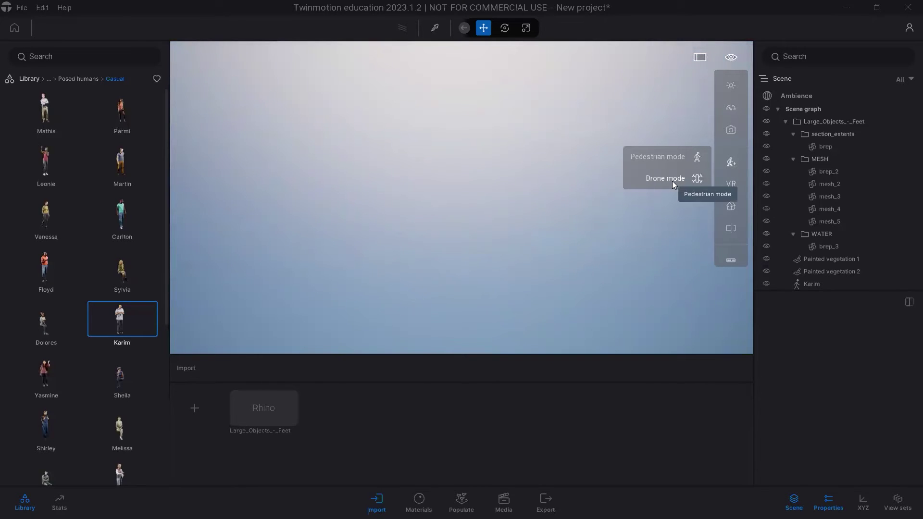
{"action": "left_click", "coordinate": [828, 197]}
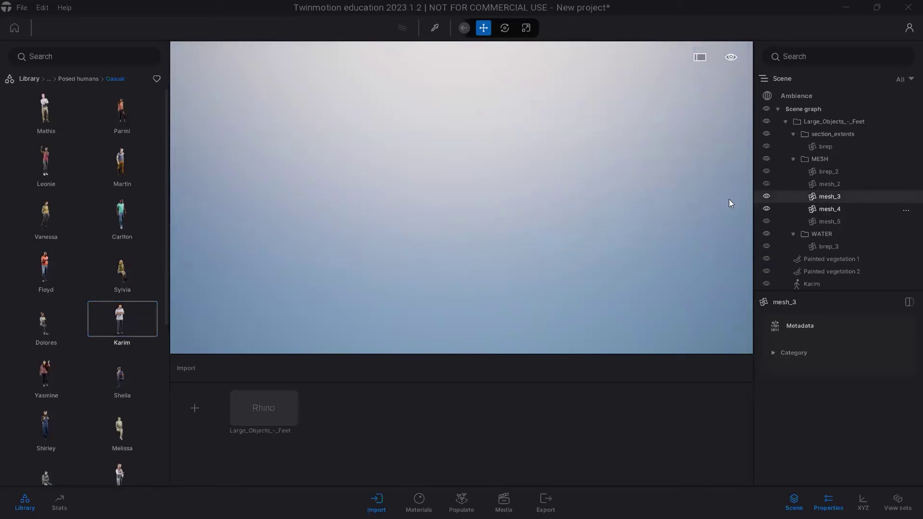
{"action": "key", "text": "f"}
{"action": "middle_click_drag", "start_coordinate": [627, 200], "coordinate": [692, 226], "text": "shift"}
{"action": "middle_click_drag", "start_coordinate": [481, 91], "coordinate": [447, 62], "text": "shift"}
{"action": "key", "text": "Escape"}
- Frame the section's cut face close up at the river, with the painted trees and placed figure in view
{"action": "middle_click_drag", "start_coordinate": [741, 166], "coordinate": [682, 189], "text": "shift"}
{"action": "key", "text": "w"}
{"action": "key", "text": "d"}
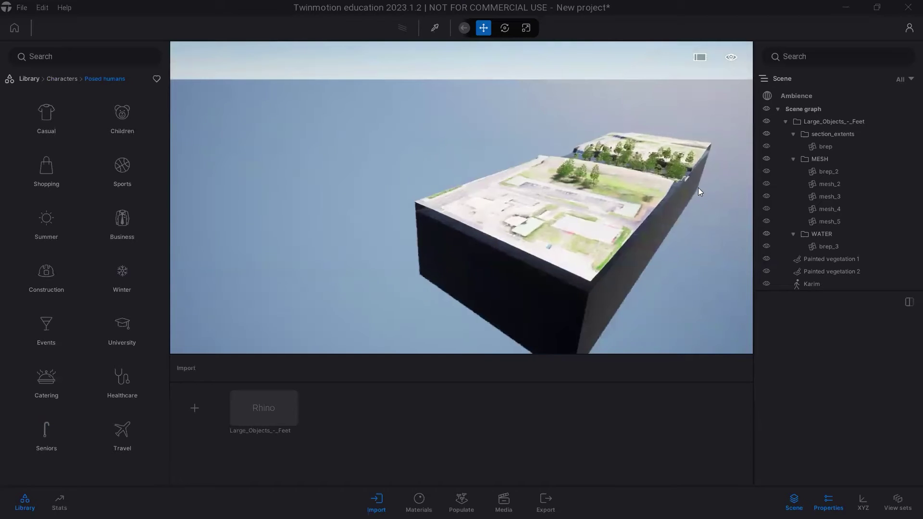
{"action": "right_click_drag", "start_coordinate": [673, 211], "coordinate": [672, 204]}
{"action": "middle_click_drag", "start_coordinate": [672, 215], "coordinate": [570, 255], "text": "shift"}
{"action": "key", "text": "w"}
{"action": "key", "text": "w"}
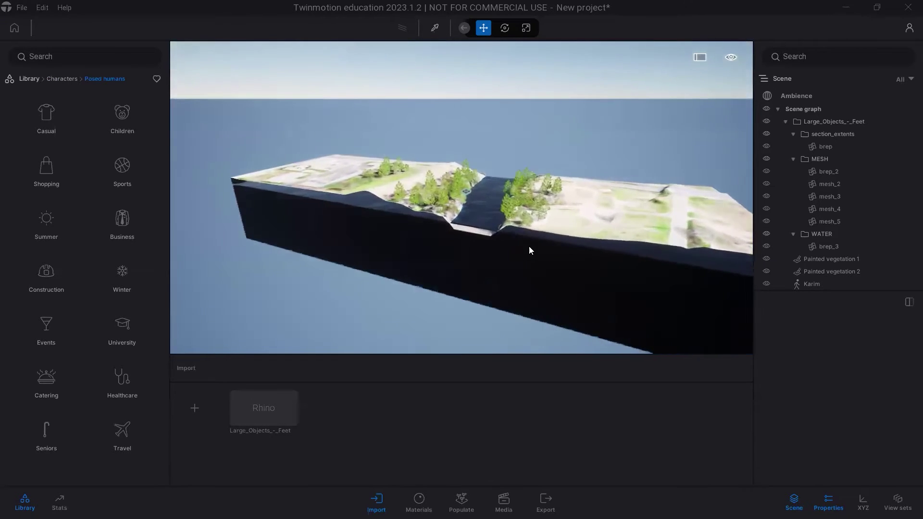
{"action": "key", "text": "w"}
{"action": "middle_click_drag", "start_coordinate": [558, 256], "coordinate": [574, 185], "text": "shift"}
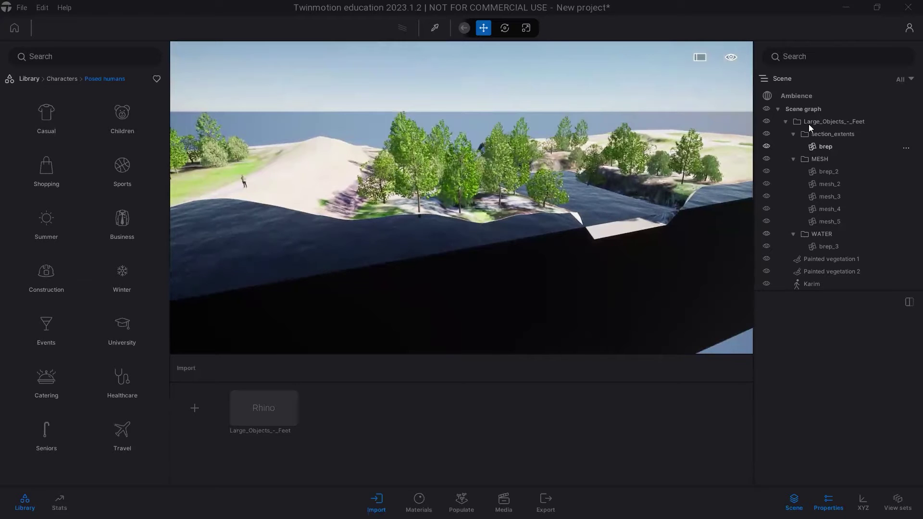
- Open the scene's Ambience settings and enlarge the area showing its Environment lighting and weather options
{"action": "left_click", "coordinate": [810, 98]}
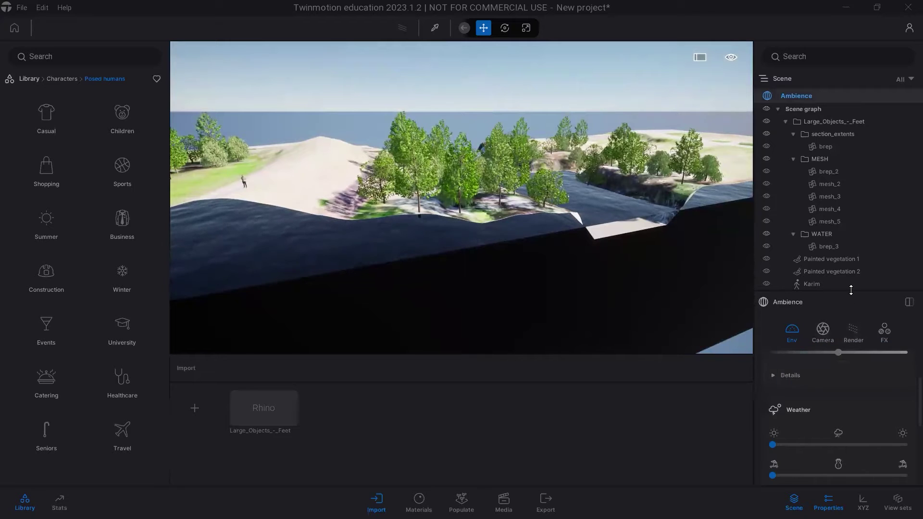
{"action": "left_click_drag", "start_coordinate": [848, 269], "coordinate": [839, 139]}
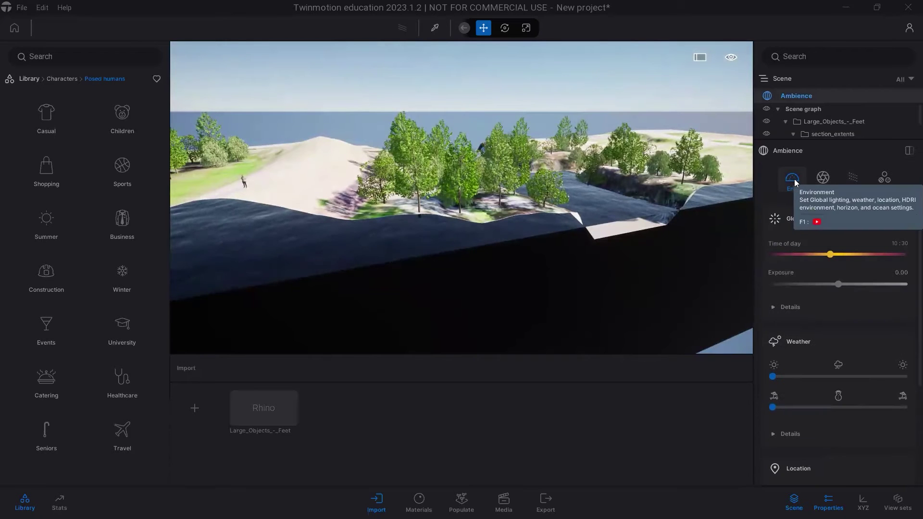
- Try a different time of day and move the marker on the scene's location map into southern Alabama
{"action": "left_click_drag", "start_coordinate": [833, 259], "coordinate": [876, 270]}
{"action": "scroll", "coordinate": [908, 287], "scroll_direction": "down", "scroll_amount": 1}
{"action": "scroll", "coordinate": [908, 287], "scroll_direction": "down", "scroll_amount": 3}
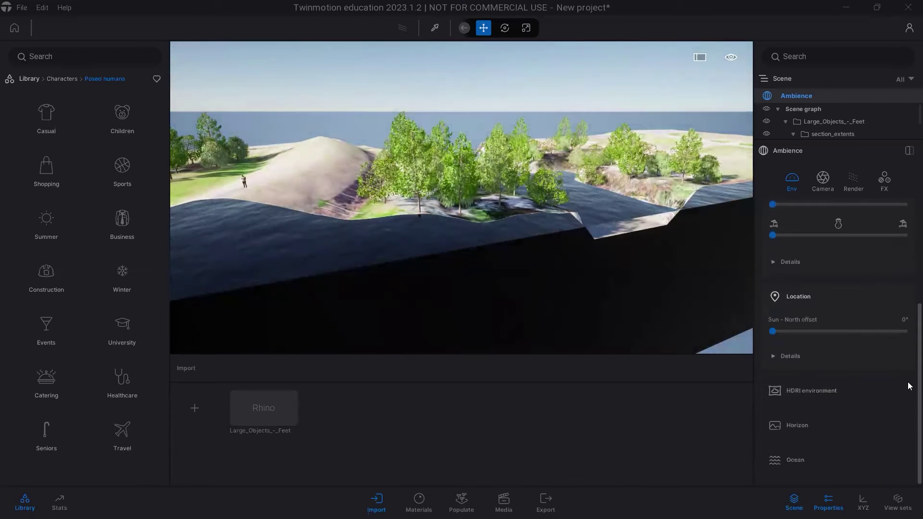
{"action": "left_click", "coordinate": [789, 357]}
{"action": "scroll", "coordinate": [908, 380], "scroll_direction": "down", "scroll_amount": 2}
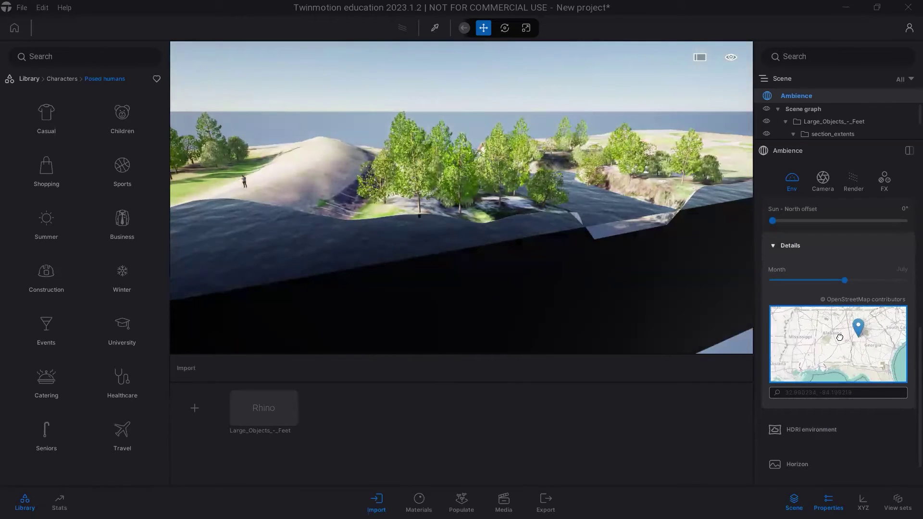
{"action": "left_click_drag", "start_coordinate": [855, 334], "coordinate": [835, 347]}
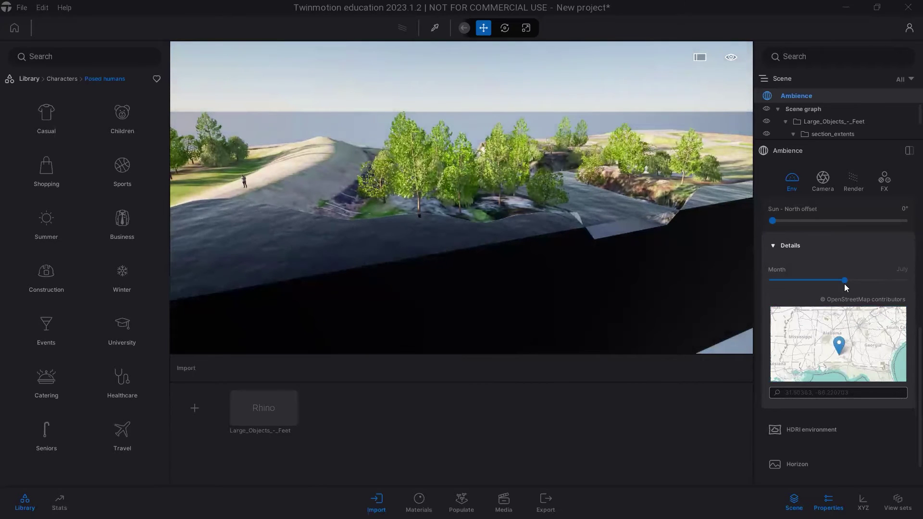
{"action": "mouse_move", "coordinate": [846, 281]}
{"action": "left_mouse_down"}
{"action": "mouse_move", "coordinate": [818, 282]}
{"action": "mouse_move", "coordinate": [875, 276]}
{"action": "mouse_move", "coordinate": [845, 272]}
{"action": "left_mouse_up"}
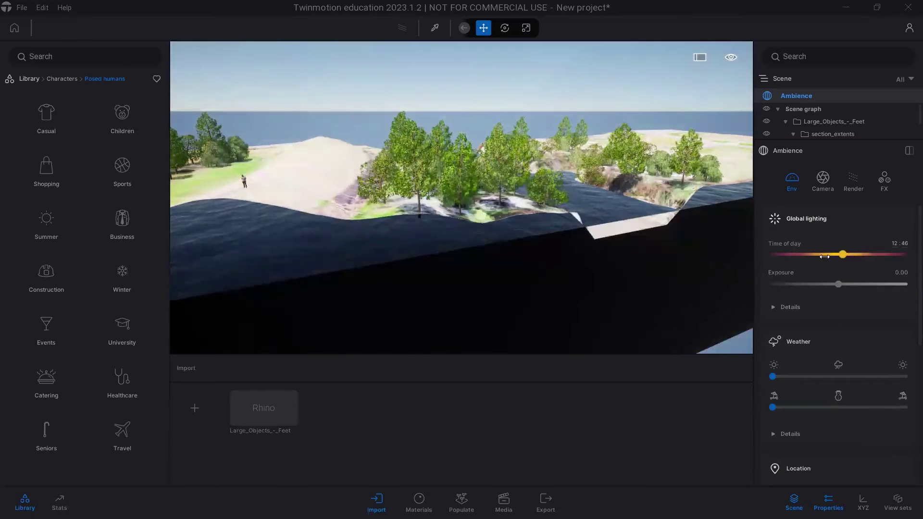
- Set the time of day to 18:59 and raise the viewpoint to look down over the terrain section
{"action": "mouse_move", "coordinate": [825, 256]}
{"action": "left_mouse_down"}
{"action": "mouse_move", "coordinate": [806, 255]}
{"action": "mouse_move", "coordinate": [824, 261]}
{"action": "left_mouse_up"}
{"action": "left_click_drag", "start_coordinate": [861, 261], "coordinate": [862, 264]}
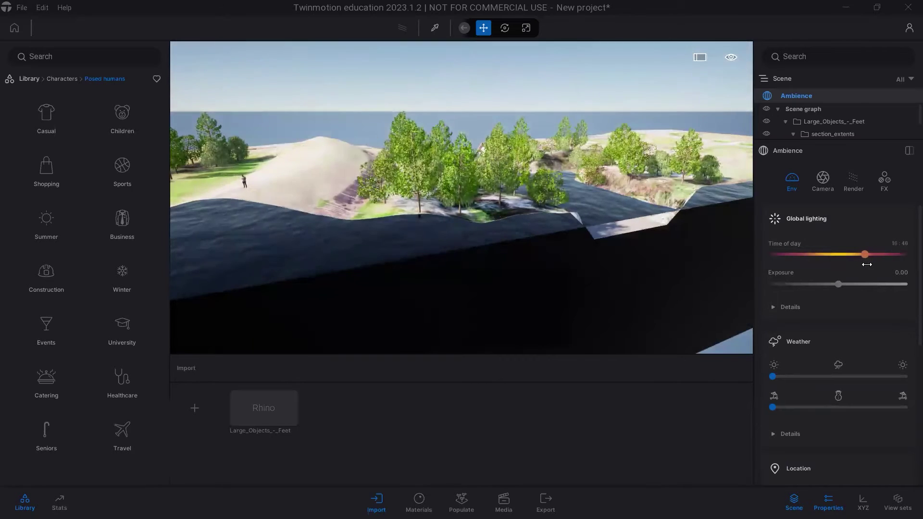
{"action": "left_click_drag", "start_coordinate": [494, 231], "coordinate": [492, 161]}
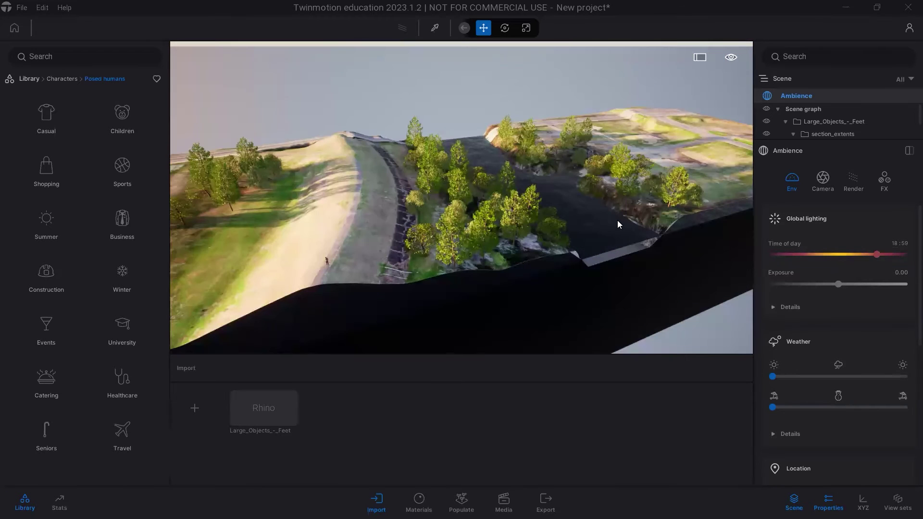
{"action": "middle_click_drag", "start_coordinate": [655, 270], "coordinate": [643, 264], "text": "shift"}
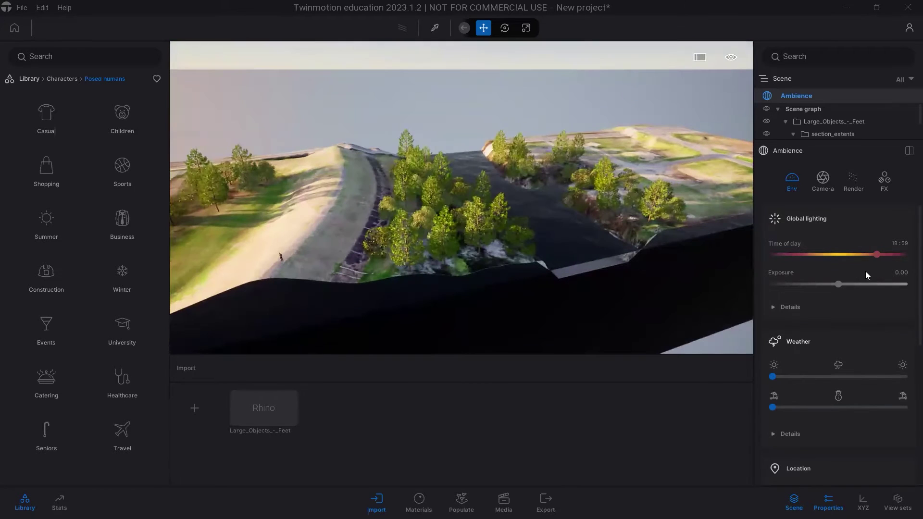
- Try a 112° camera field of view, settle on 55°, and frame the section's cut face with the river and trees
{"action": "left_click", "coordinate": [828, 189]}
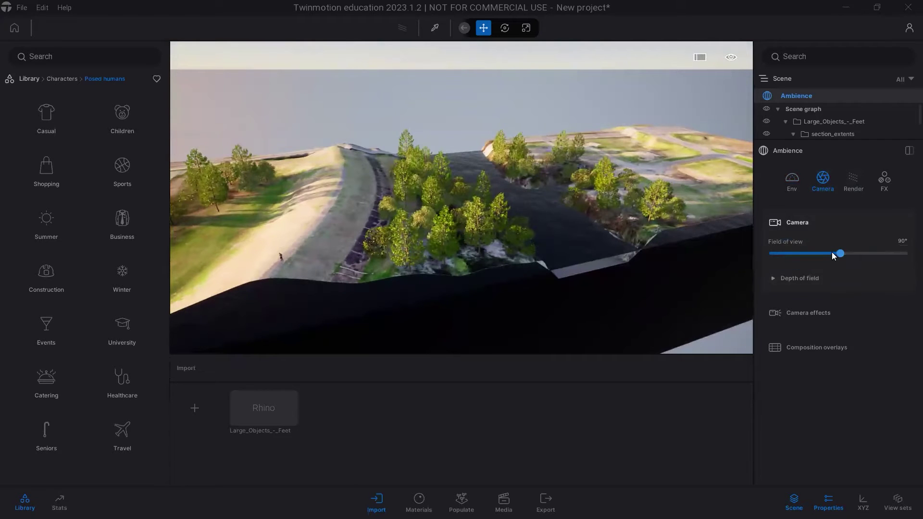
{"action": "mouse_move", "coordinate": [841, 254]}
{"action": "left_mouse_down"}
{"action": "mouse_move", "coordinate": [809, 253]}
{"action": "mouse_move", "coordinate": [865, 260]}
{"action": "mouse_move", "coordinate": [833, 254]}
{"action": "mouse_move", "coordinate": [858, 253]}
{"action": "left_mouse_up"}
{"action": "left_click_drag", "start_coordinate": [597, 217], "coordinate": [434, 240]}
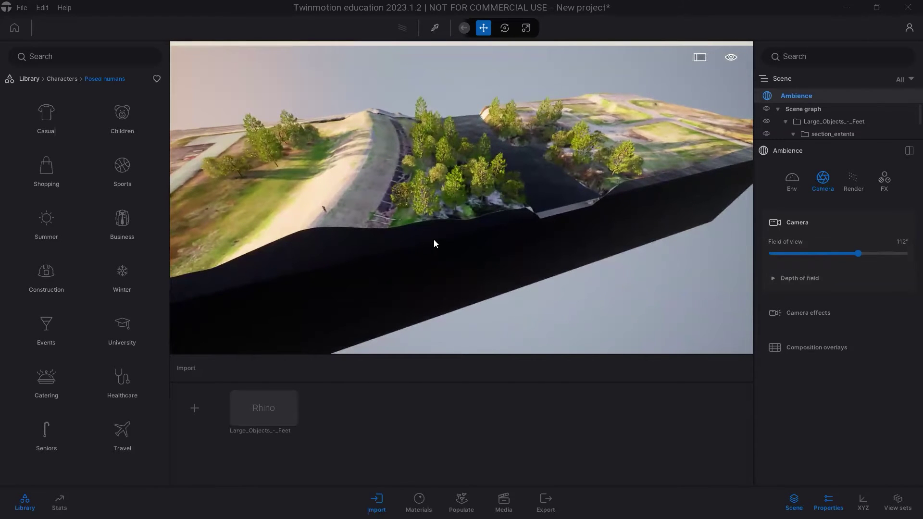
{"action": "left_click_drag", "start_coordinate": [858, 253], "coordinate": [812, 256]}
{"action": "middle_click_drag", "start_coordinate": [577, 240], "coordinate": [583, 214], "text": "shift"}
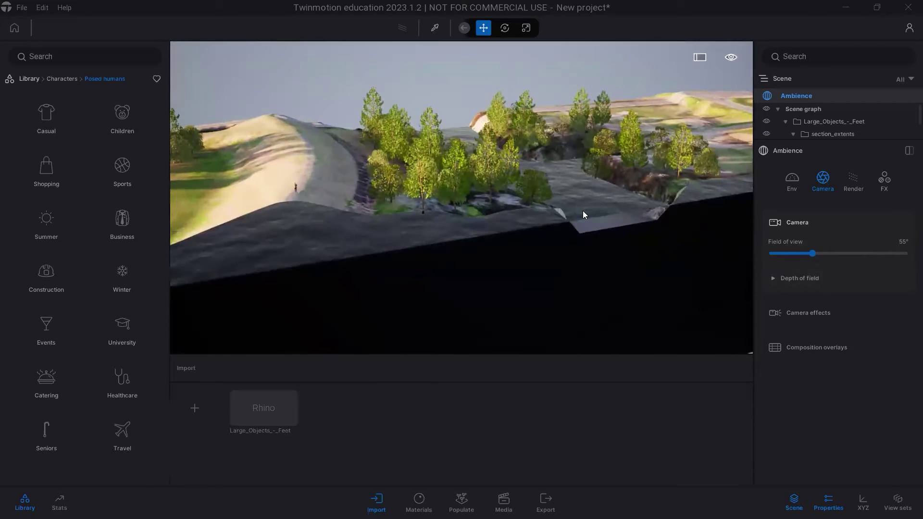
{"action": "middle_click_drag", "start_coordinate": [534, 150], "coordinate": [596, 226], "text": "shift"}
{"action": "middle_click_drag", "start_coordinate": [543, 202], "coordinate": [553, 192], "text": "shift"}
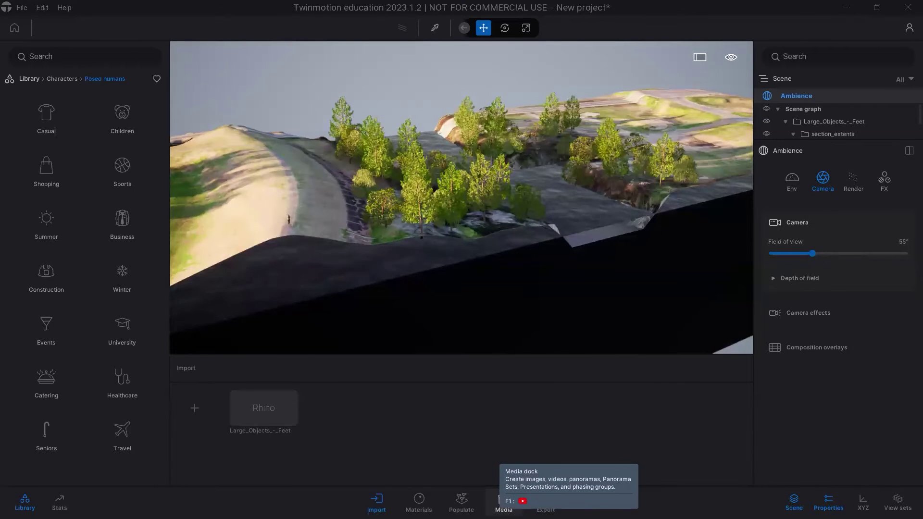
- Create the first media image from the current view and shorten its camera focal length
{"action": "left_click", "coordinate": [504, 500]}
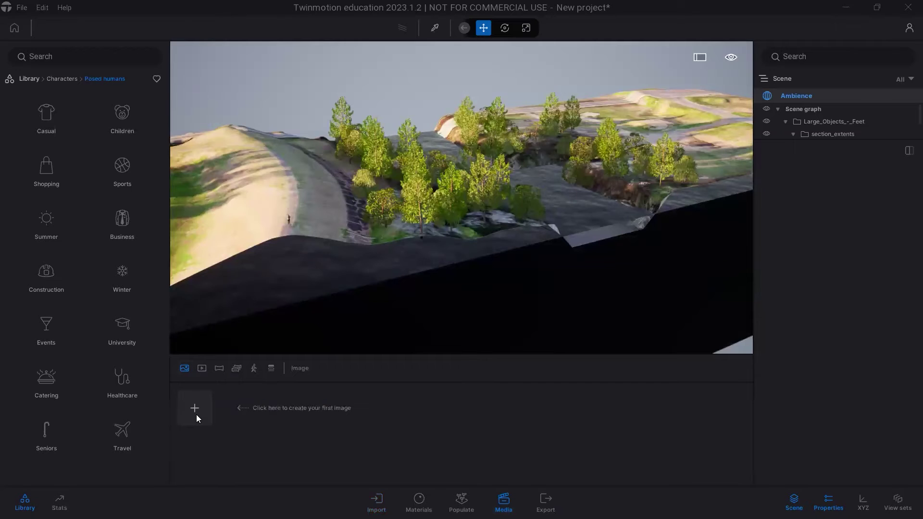
{"action": "left_click", "coordinate": [196, 414]}
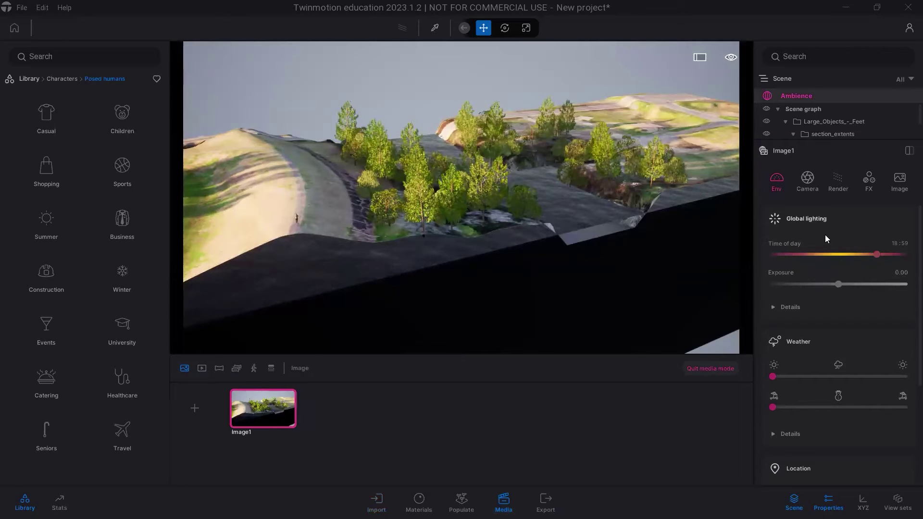
{"action": "left_click", "coordinate": [807, 180]}
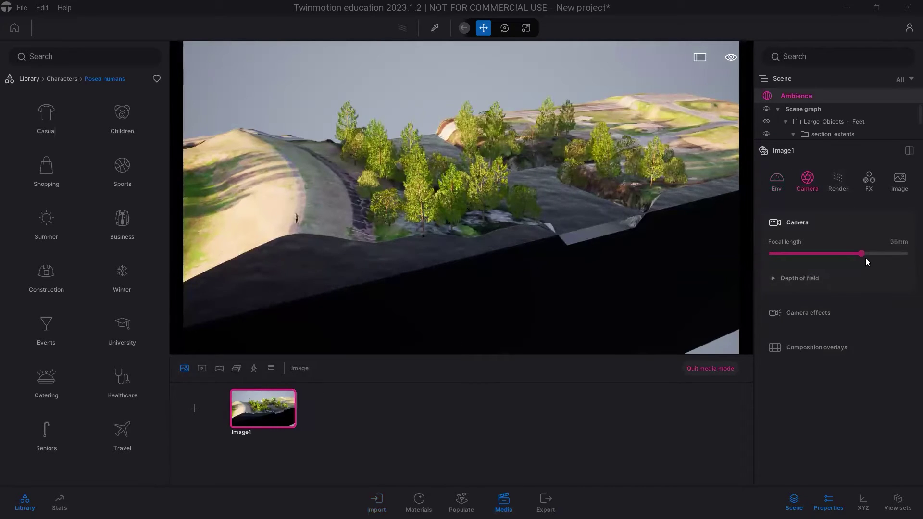
{"action": "left_click_drag", "start_coordinate": [863, 256], "coordinate": [851, 253]}
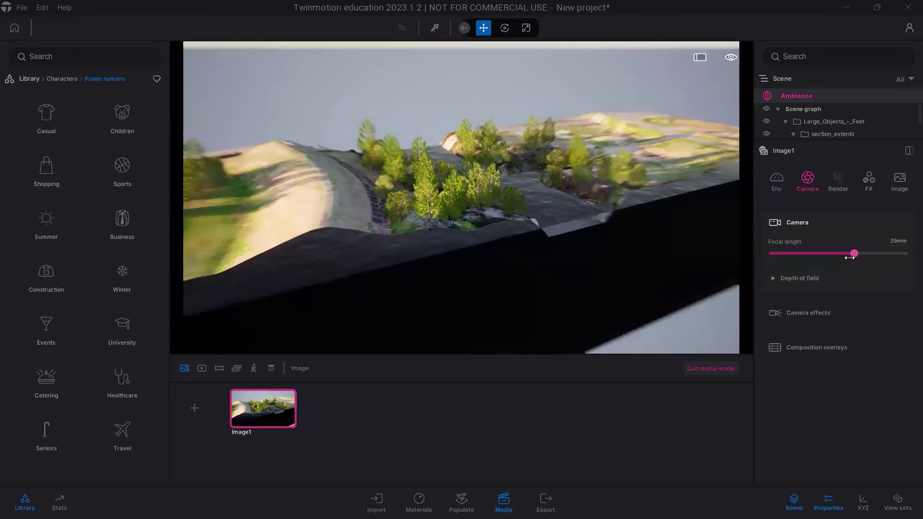
- Enable the clay render effect for Image1 and set its colour to red
{"action": "left_click", "coordinate": [869, 185]}
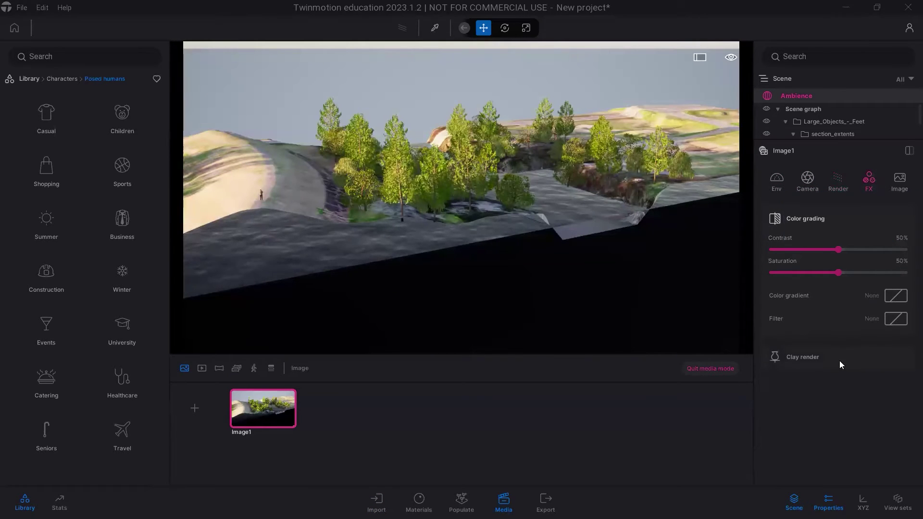
{"action": "left_click", "coordinate": [816, 361]}
{"action": "left_click", "coordinate": [796, 387]}
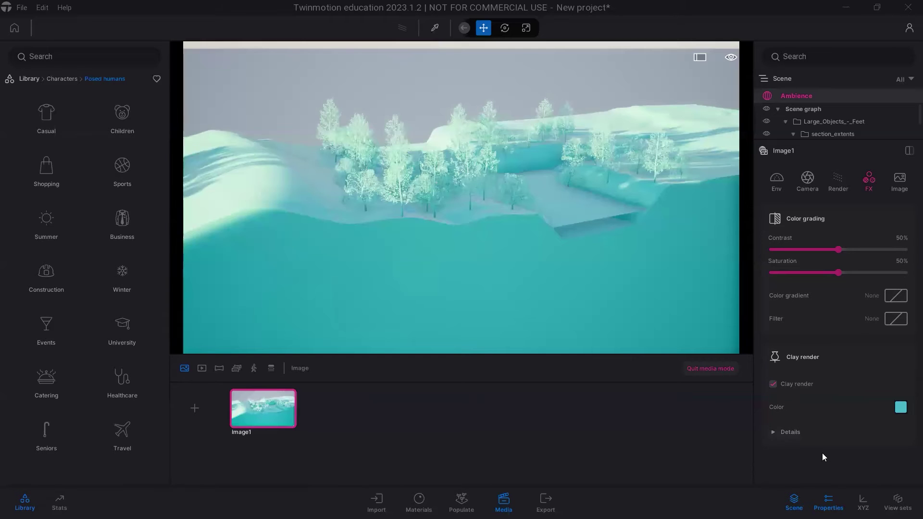
{"action": "left_click", "coordinate": [900, 407]}
{"action": "left_click", "coordinate": [374, 239]}
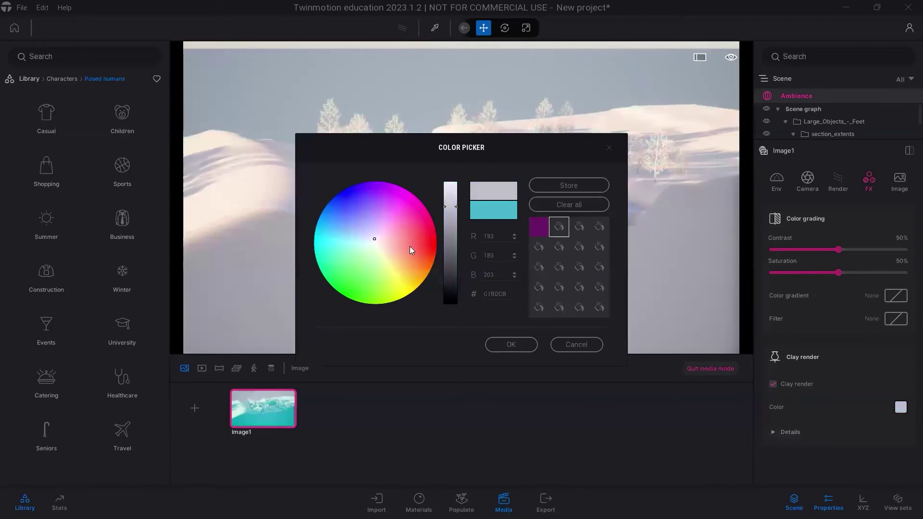
{"action": "left_click", "coordinate": [434, 247]}
{"action": "left_click_drag", "start_coordinate": [485, 147], "coordinate": [686, 247]}
{"action": "left_click_drag", "start_coordinate": [696, 153], "coordinate": [689, 131]}
{"action": "left_click", "coordinate": [707, 328]}
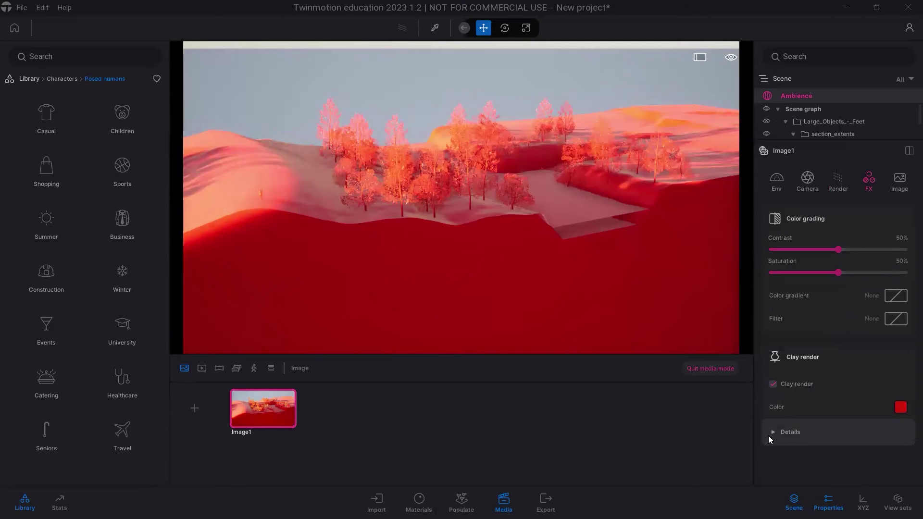
- Restrict the clay render's affected elements to Characters only
{"action": "left_click", "coordinate": [772, 433]}
{"action": "scroll", "coordinate": [788, 429], "scroll_direction": "down", "scroll_amount": 3}
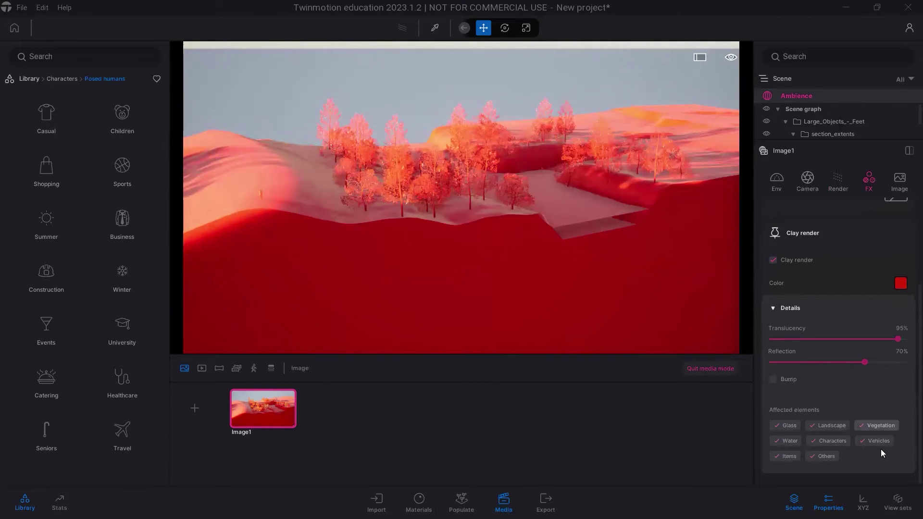
{"action": "left_click", "coordinate": [817, 458]}
{"action": "left_click", "coordinate": [791, 459]}
{"action": "left_click", "coordinate": [791, 440]}
{"action": "left_click", "coordinate": [820, 440]}
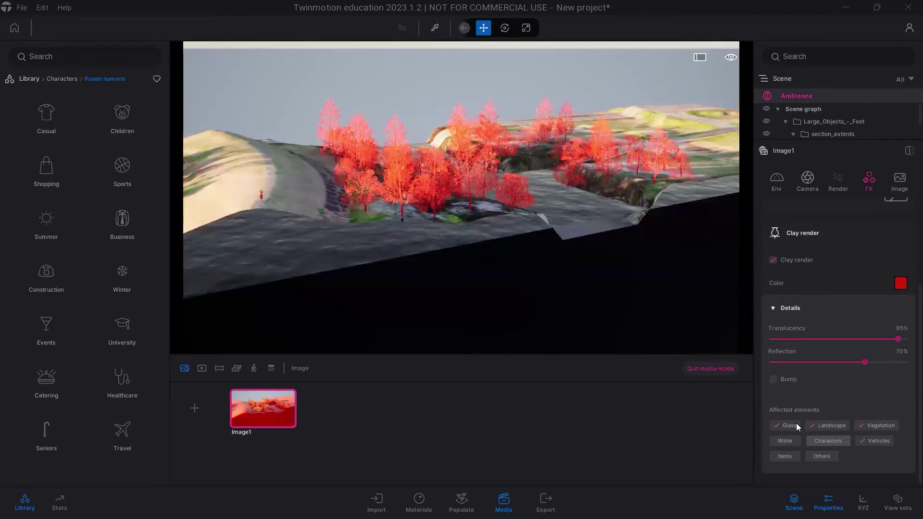
{"action": "left_click", "coordinate": [794, 425]}
{"action": "left_click", "coordinate": [826, 426]}
{"action": "left_click", "coordinate": [871, 426]}
{"action": "left_click", "coordinate": [830, 442]}
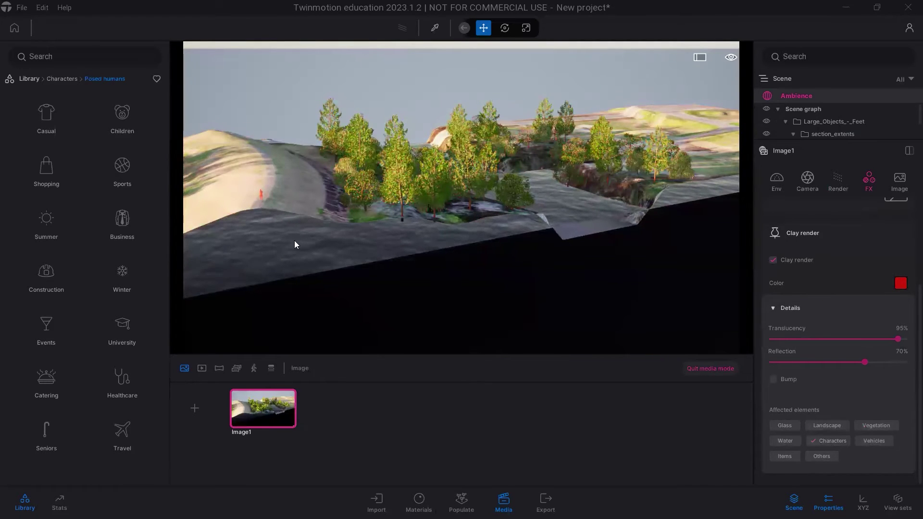
- Exclude Characters from the clay render, try it on Vegetation alone, and leave no elements affected
{"action": "left_click", "coordinate": [829, 441]}
{"action": "left_click", "coordinate": [875, 426]}
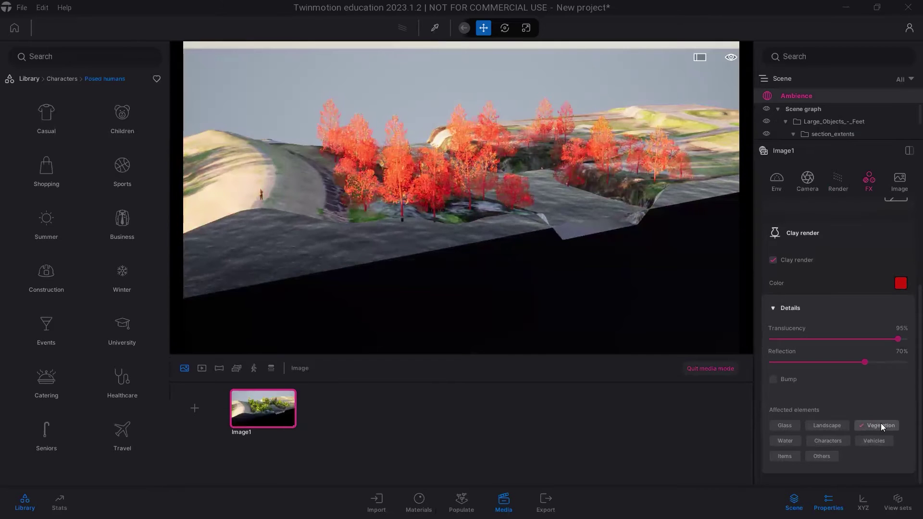
{"action": "left_click", "coordinate": [870, 418]}
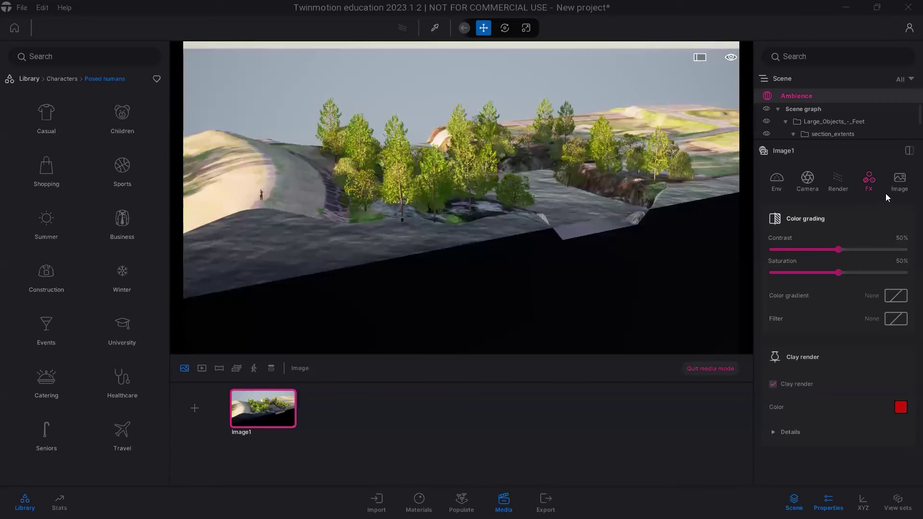
- Set Image1's output size to 7200 wide by 3600 high and refresh the image to match the current scene
{"action": "left_click", "coordinate": [901, 188]}
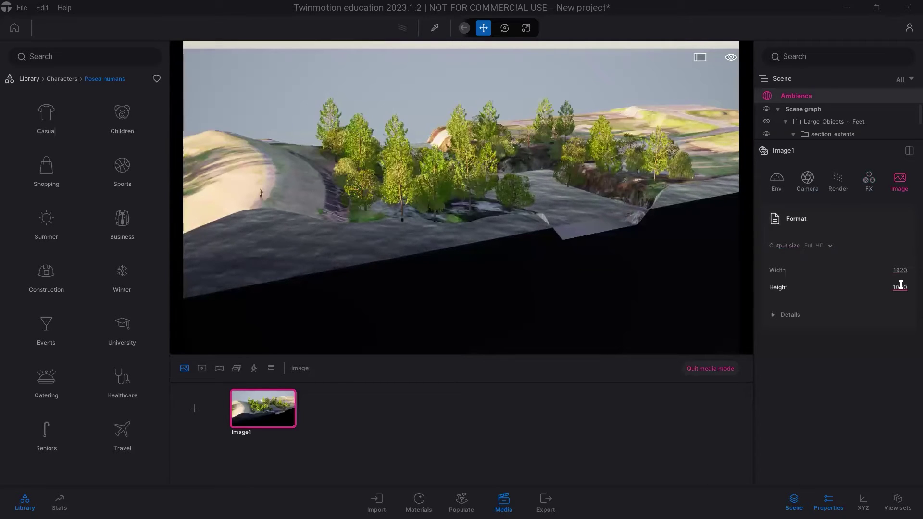
{"action": "left_click", "coordinate": [908, 270]}
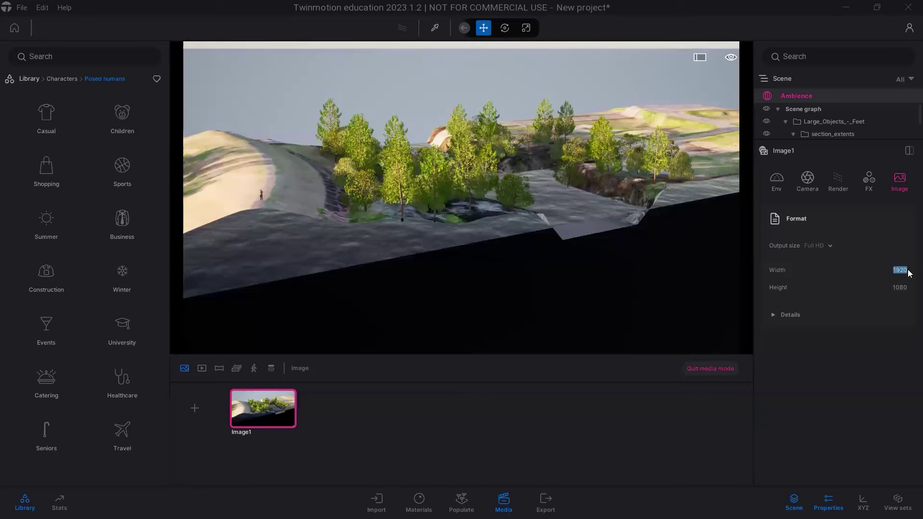
{"action": "type", "text": "7200"}
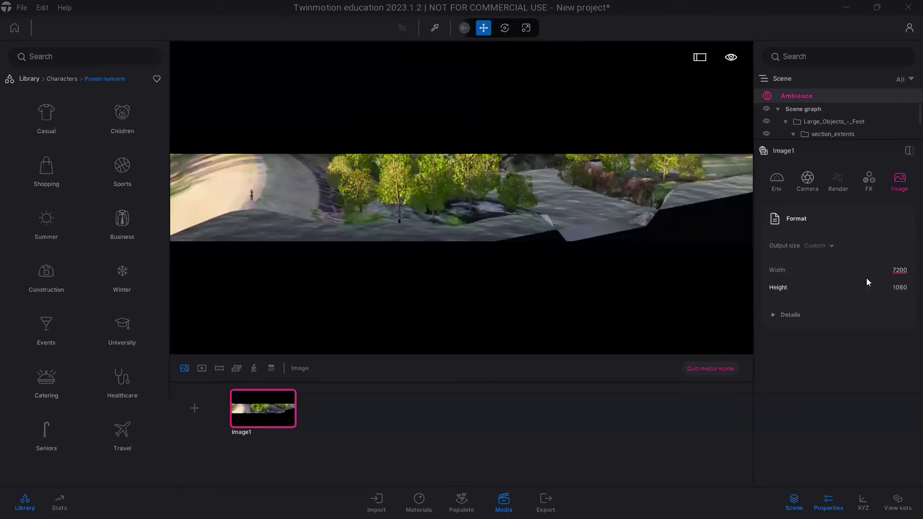
{"action": "left_click", "coordinate": [908, 288]}
{"action": "type", "text": "3600"}
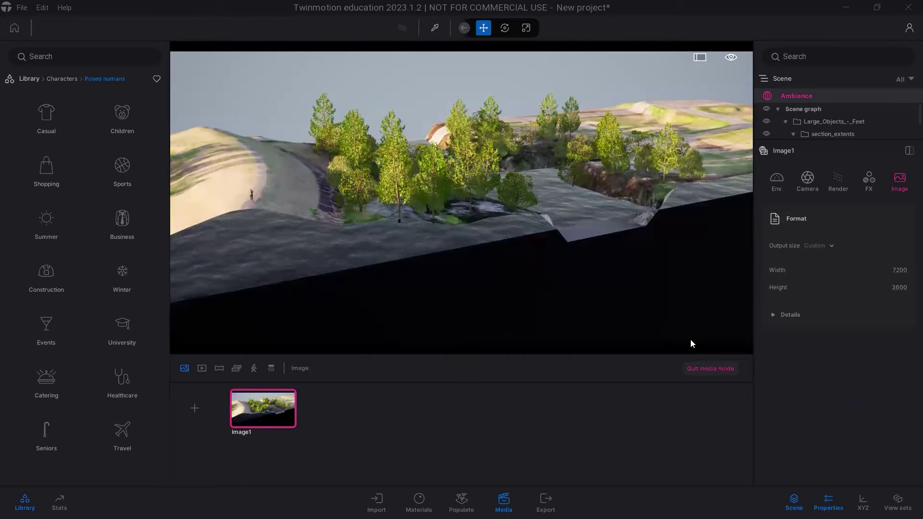
{"action": "mouse_move", "coordinate": [288, 399]}
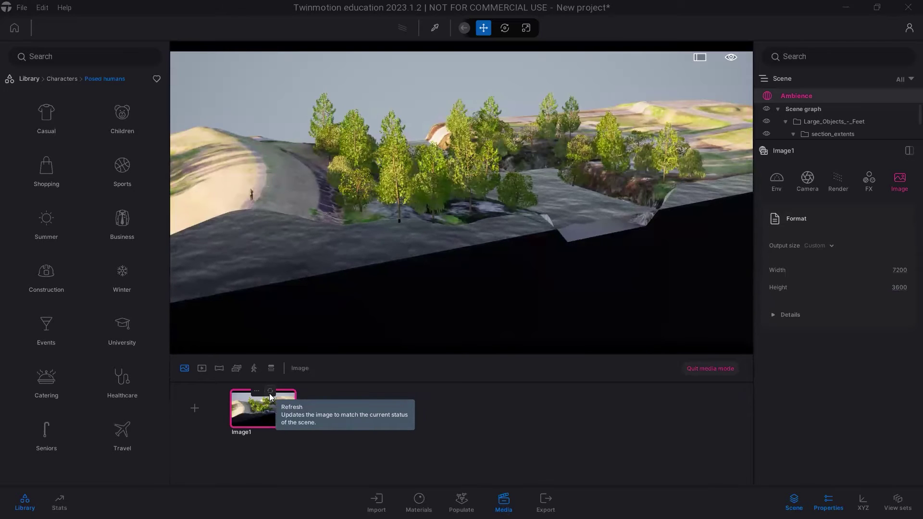
{"action": "left_click", "coordinate": [270, 393]}
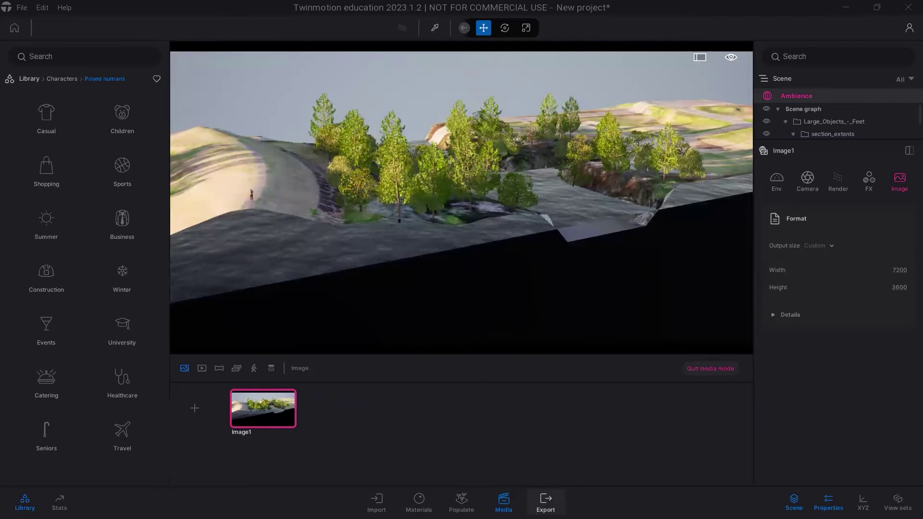
- Open the export settings and select Image1 as the media for local image export
{"action": "left_click", "coordinate": [545, 502]}
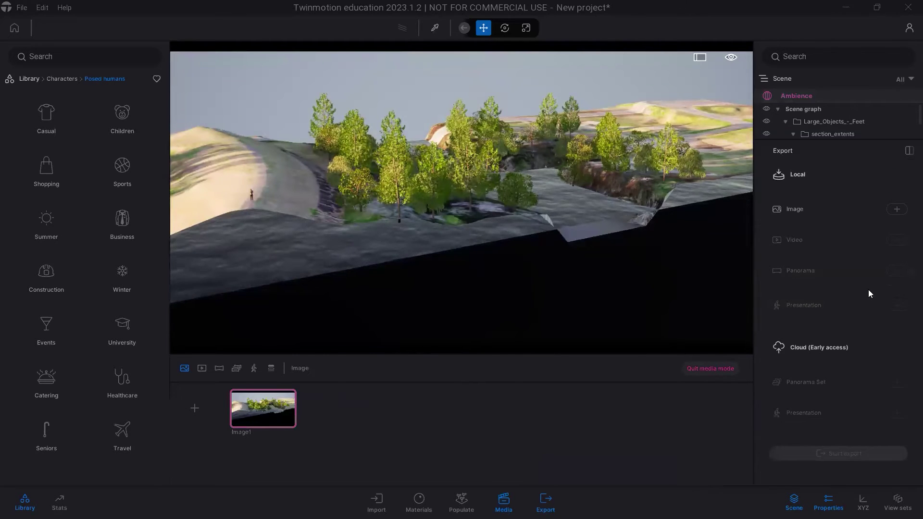
{"action": "left_click", "coordinate": [816, 208]}
{"action": "scroll", "coordinate": [791, 207], "scroll_direction": "up", "scroll_amount": 2}
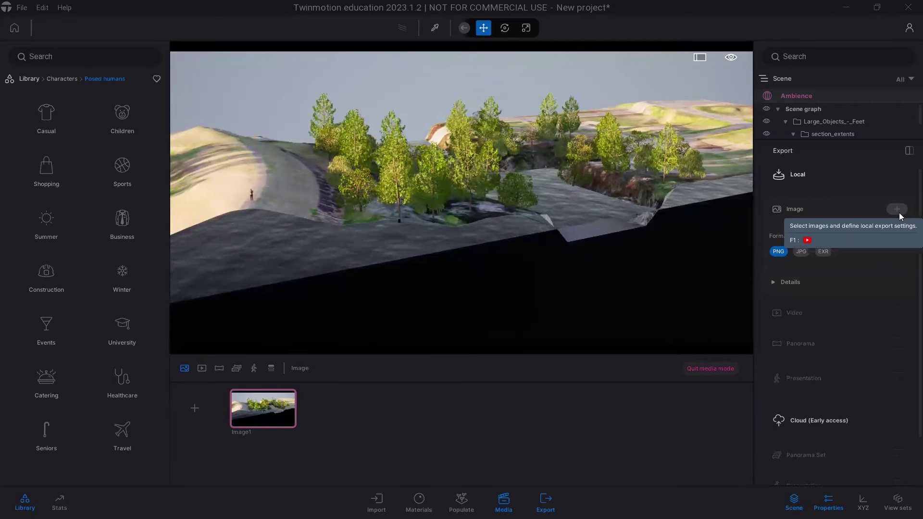
{"action": "left_click", "coordinate": [897, 210]}
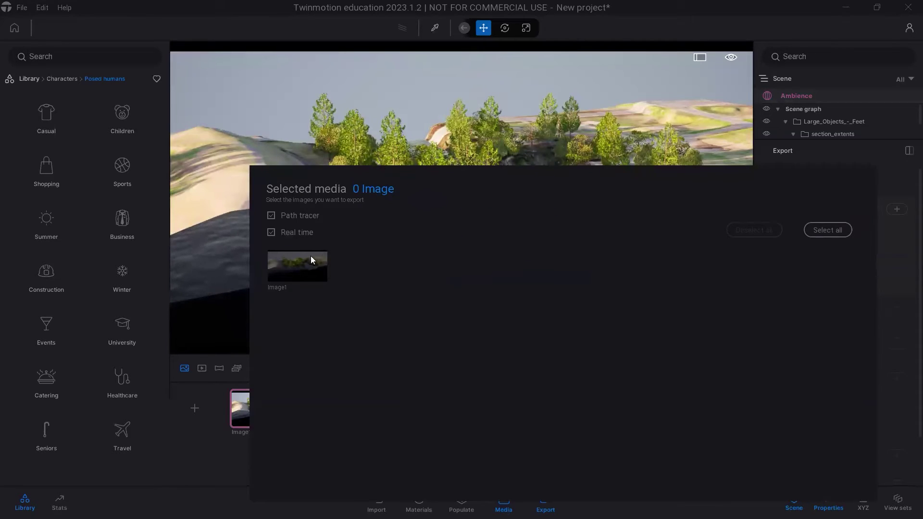
{"action": "left_click", "coordinate": [221, 426]}
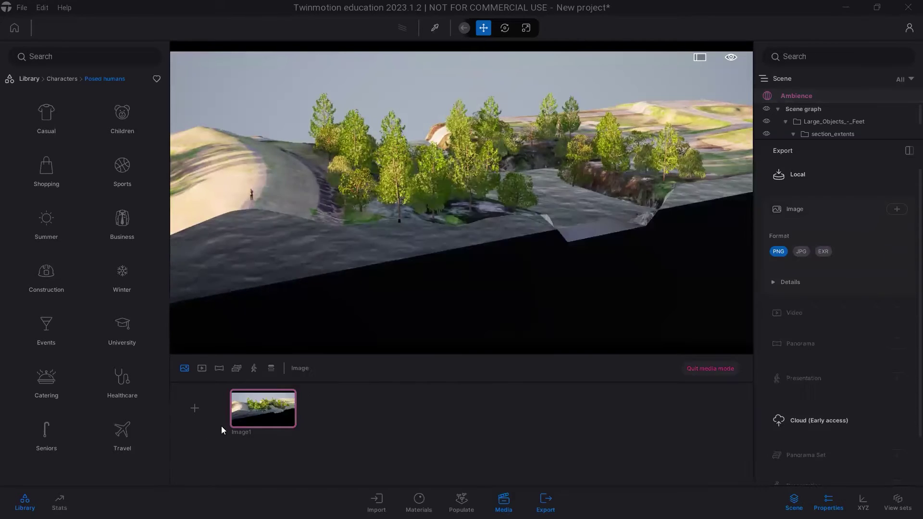
{"action": "left_click", "coordinate": [896, 212]}
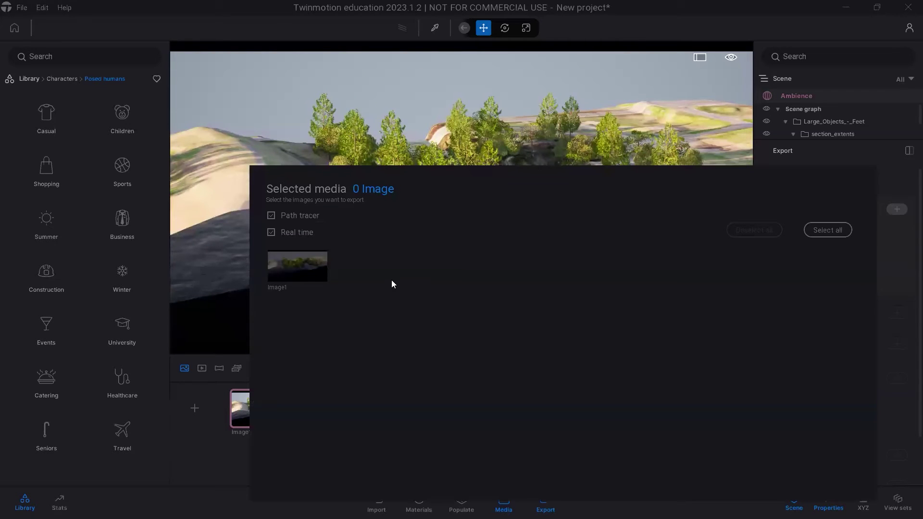
{"action": "left_click", "coordinate": [307, 268]}
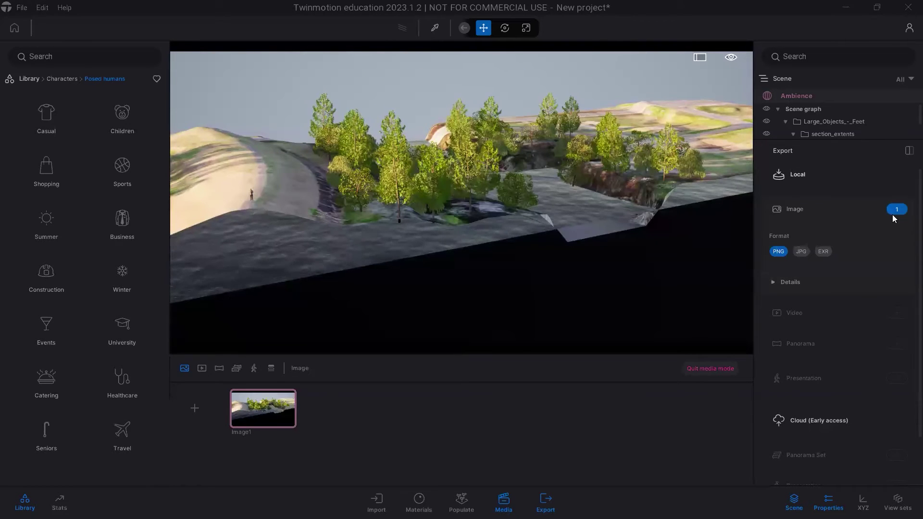
- Export Image1 as a PNG to the Desktop folder
{"action": "scroll", "coordinate": [882, 390], "scroll_direction": "down", "scroll_amount": 3}
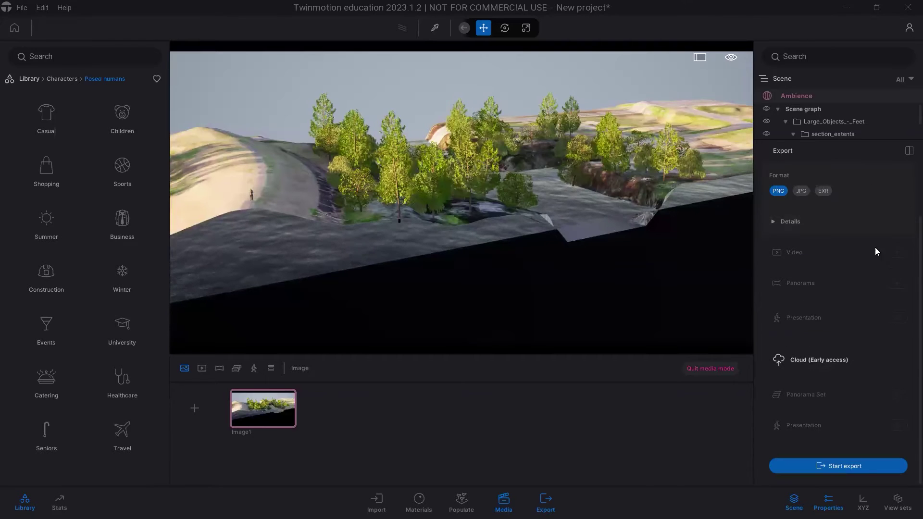
{"action": "left_click", "coordinate": [849, 466]}
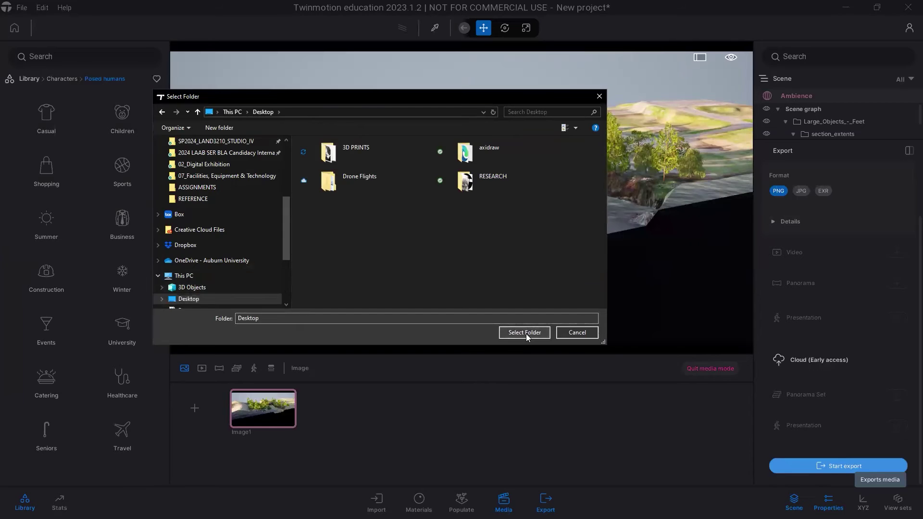
{"action": "left_click", "coordinate": [526, 333]}
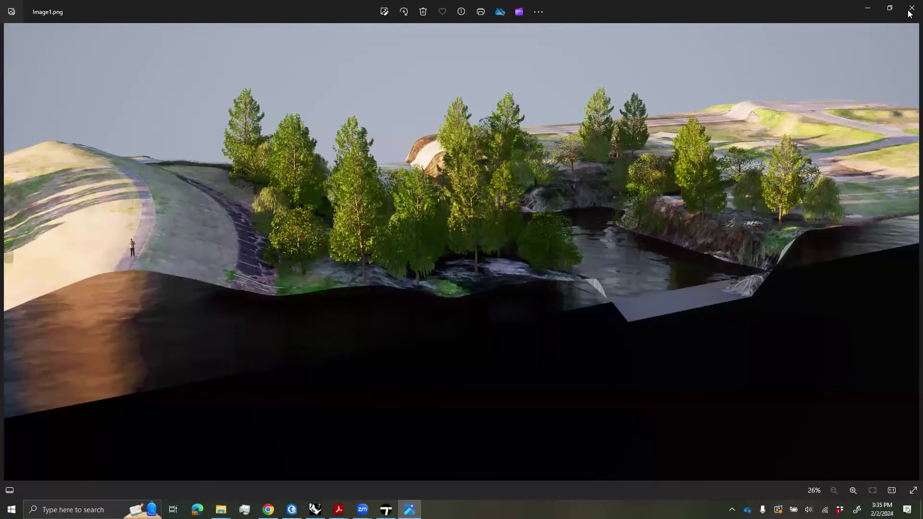
- Close the exported image, switch to Rhino, hide the section_extents, MESH and WATER layers, and show the CONTOUR layer
{"action": "left_click", "coordinate": [909, 14]}
{"action": "left_click", "coordinate": [315, 510]}
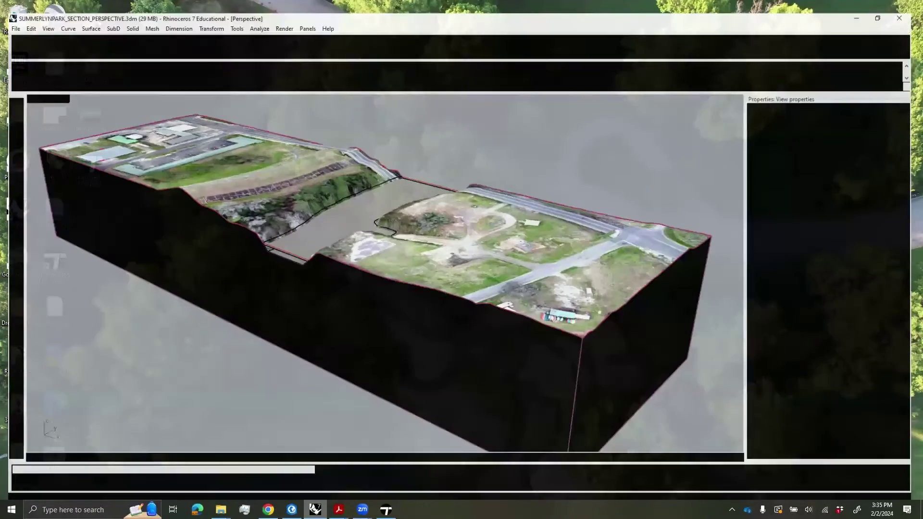
{"action": "left_click", "coordinate": [787, 98]}
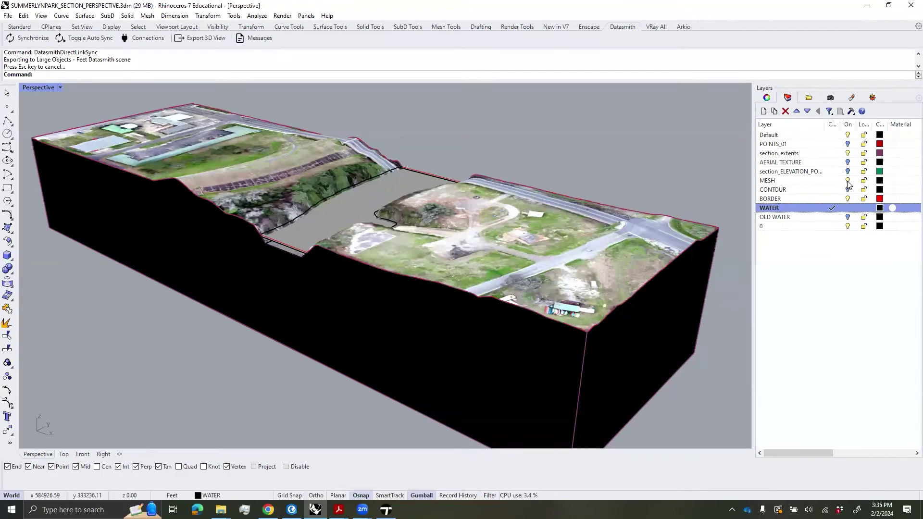
{"action": "left_click", "coordinate": [847, 153]}
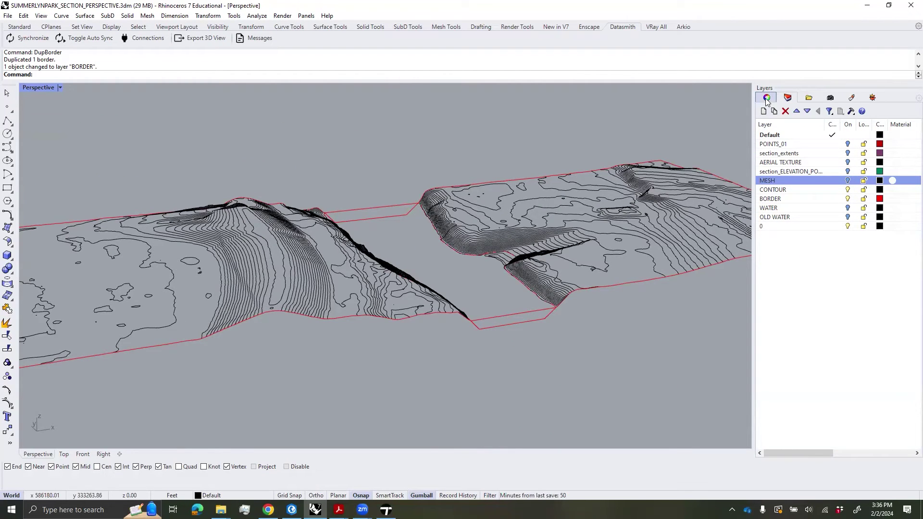
- Set the exported Image1.png as the Perspective viewport's wallpaper, displayed in colour instead of gray
{"action": "left_click", "coordinate": [766, 99]}
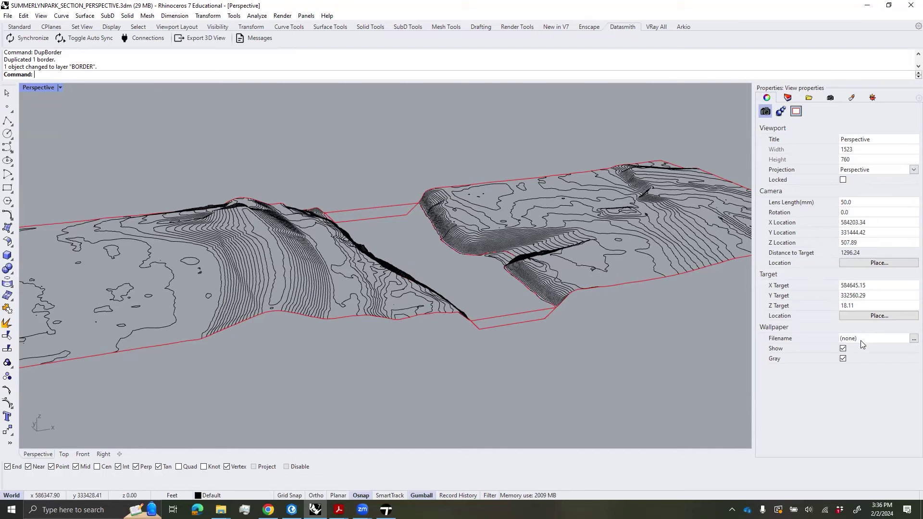
{"action": "left_click_drag", "start_coordinate": [753, 357], "coordinate": [774, 356]}
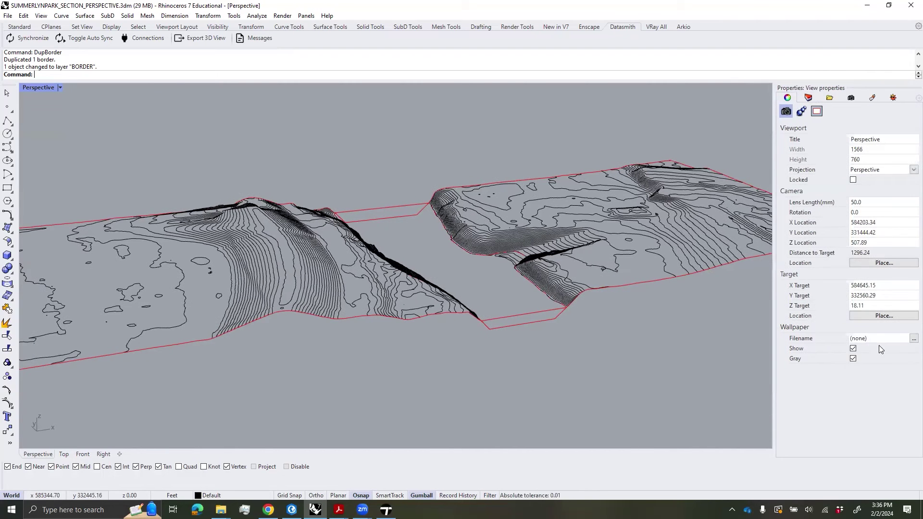
{"action": "left_click", "coordinate": [913, 339]}
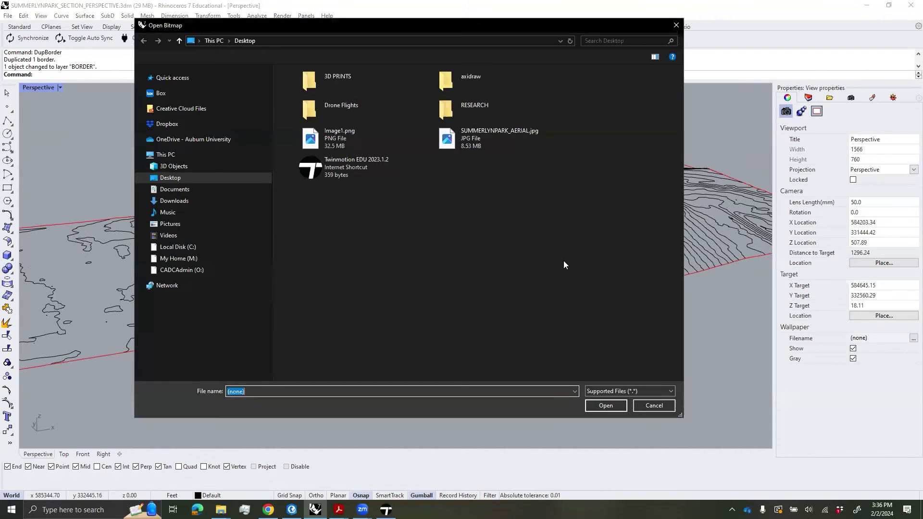
{"action": "left_click", "coordinate": [368, 139]}
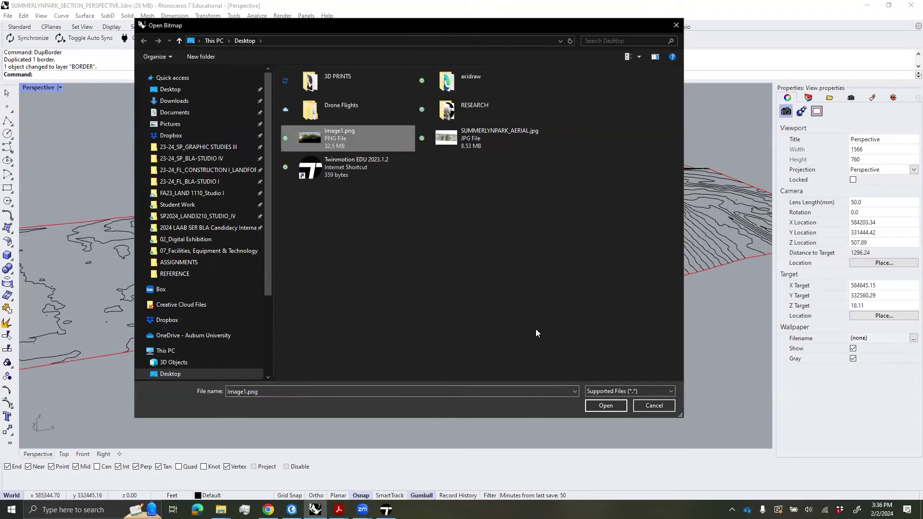
{"action": "left_click", "coordinate": [606, 405]}
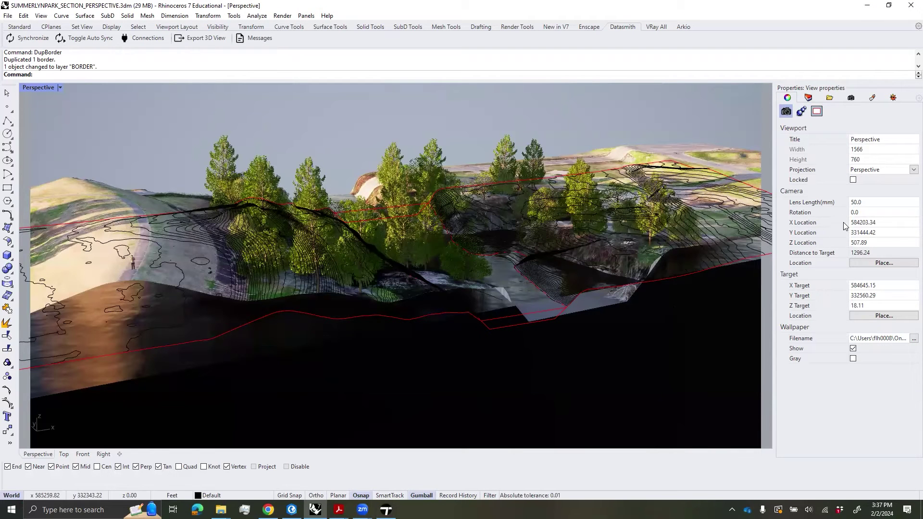
- Set the Perspective camera's lens length to 37 mm and shift the view toward the wallpaper's viewpoint
{"action": "left_click", "coordinate": [875, 204]}
{"action": "type", "text": "37"}
{"action": "key", "text": "Return"}
{"action": "right_click_drag", "start_coordinate": [454, 263], "coordinate": [482, 269], "text": "shift"}
{"action": "scroll", "coordinate": [500, 254], "scroll_direction": "up", "scroll_amount": 2}
- Select the border curves, zoom to the selection and orbit the view toward the wallpaper's camera angle
{"action": "left_click", "coordinate": [519, 317]}
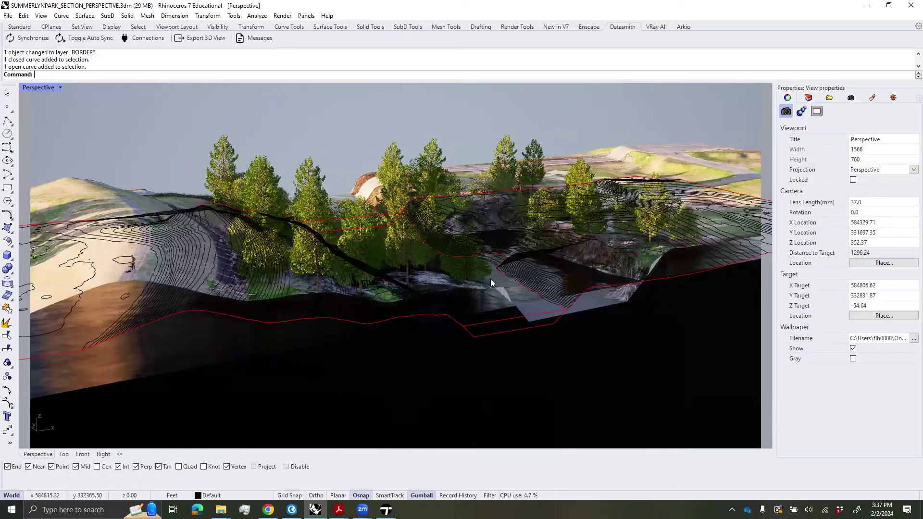
{"action": "left_click", "coordinate": [489, 275]}
{"action": "left_click", "coordinate": [481, 379]}
{"action": "type", "text": "zs"}
{"action": "key", "text": "Return"}
{"action": "mouse_move", "coordinate": [471, 178]}
{"action": "right_mouse_down"}
{"action": "mouse_move", "coordinate": [470, 262]}
{"action": "mouse_move", "coordinate": [445, 260]}
{"action": "mouse_move", "coordinate": [457, 269]}
{"action": "mouse_move", "coordinate": [500, 258]}
{"action": "mouse_move", "coordinate": [497, 266]}
{"action": "mouse_move", "coordinate": [529, 236]}
{"action": "mouse_move", "coordinate": [522, 274]}
{"action": "mouse_move", "coordinate": [513, 269]}
{"action": "mouse_move", "coordinate": [511, 260]}
{"action": "mouse_move", "coordinate": [521, 272]}
{"action": "mouse_move", "coordinate": [515, 257]}
{"action": "mouse_move", "coordinate": [528, 264]}
{"action": "mouse_move", "coordinate": [542, 299]}
{"action": "right_mouse_up"}
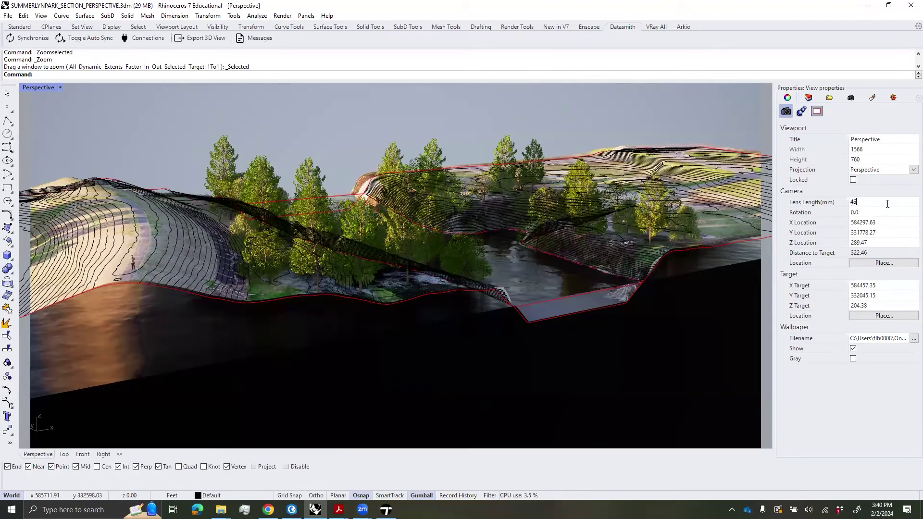
- Try a 46 mm lens length, readjust the camera and set it to 47 mm to align the linework with the wallpaper
{"action": "key", "text": "Return"}
{"action": "right_click_drag", "start_coordinate": [541, 268], "coordinate": [612, 249]}
{"action": "type", "text": "47"}
{"action": "key", "text": "Return"}
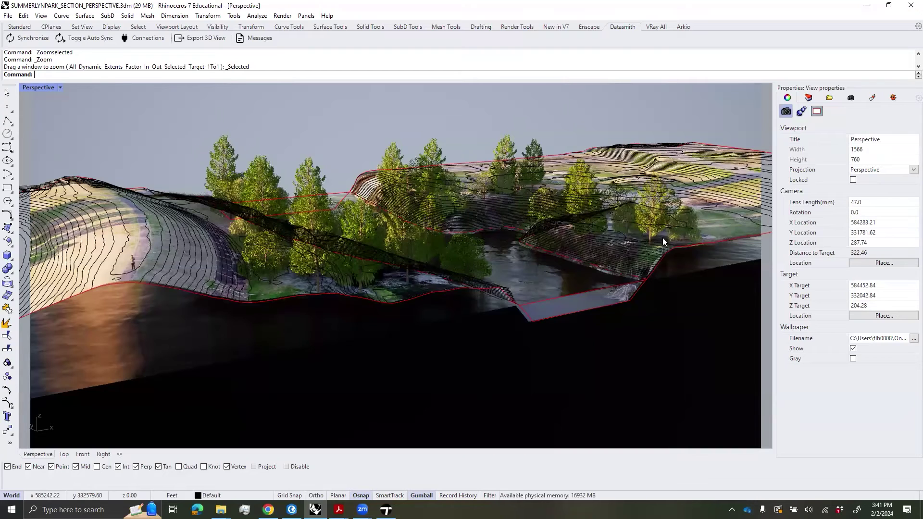
- Save the viewport as a named view called "section perspective aligned" and save the file
{"action": "left_click", "coordinate": [852, 98]}
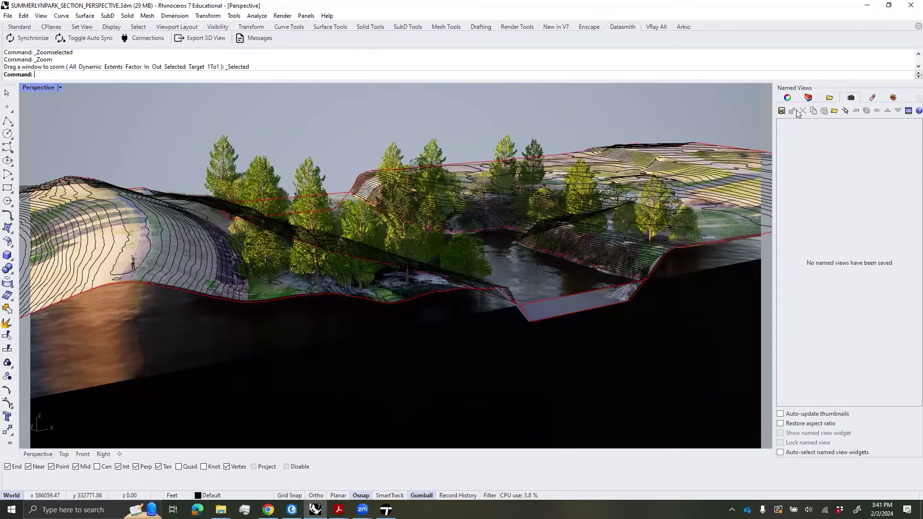
{"action": "left_click", "coordinate": [782, 111]}
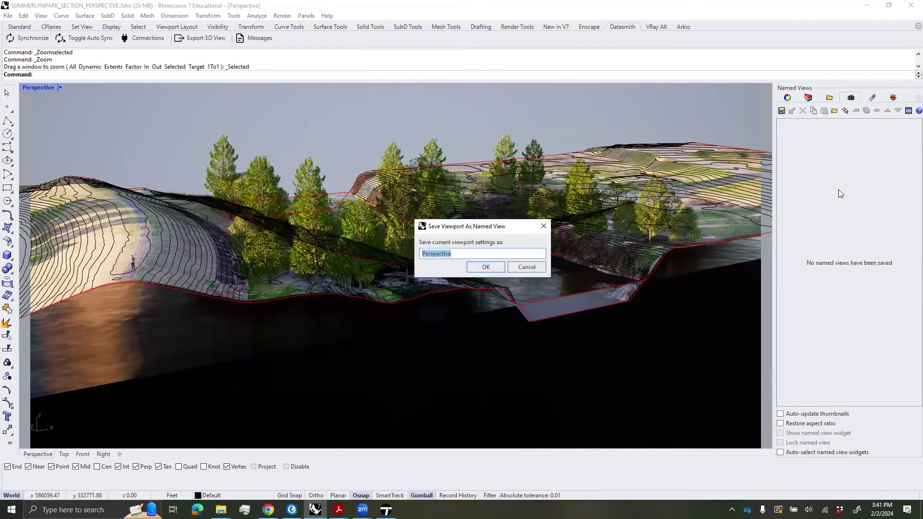
{"action": "type", "text": "section perspective aligned"}
{"action": "key", "text": "Return"}
{"action": "key", "text": "ctrl+s"}
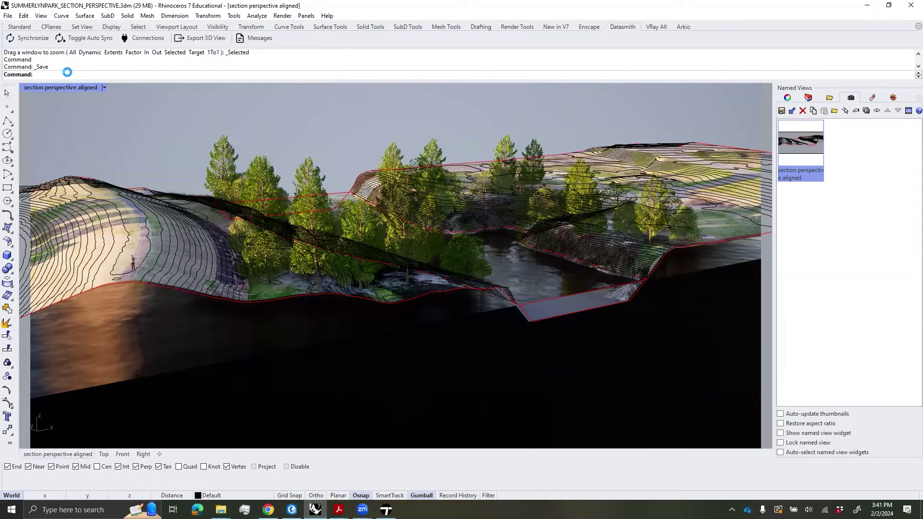
- Hide the viewport wallpaper, turn on the section_extents layer and orbit to face the front of the section block
{"action": "left_click", "coordinate": [787, 98]}
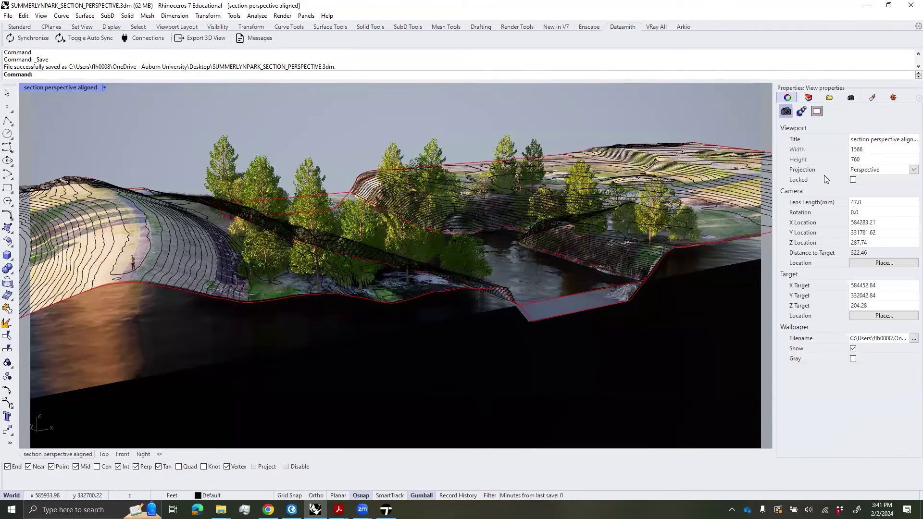
{"action": "left_click", "coordinate": [854, 349]}
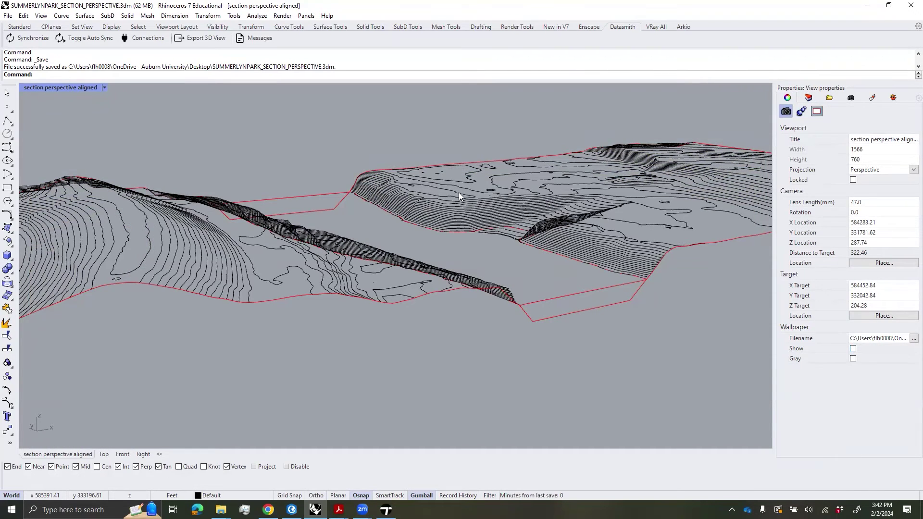
{"action": "left_click", "coordinate": [459, 193]}
{"action": "right_click_drag", "start_coordinate": [459, 192], "coordinate": [715, 270]}
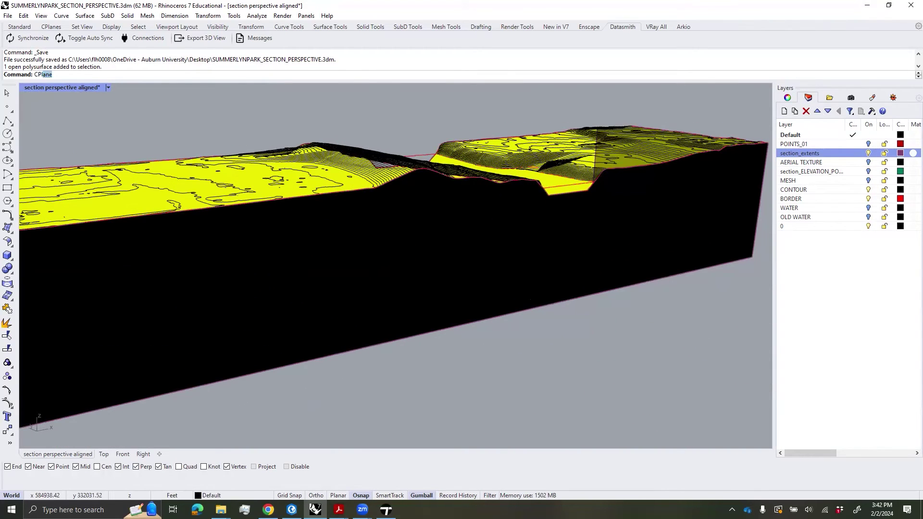
- Orient the construction plane to the section block's front cut face with CPlane Surface, and hide the section_extents layer
{"action": "key", "text": "Return"}
{"action": "left_click", "coordinate": [228, 74]}
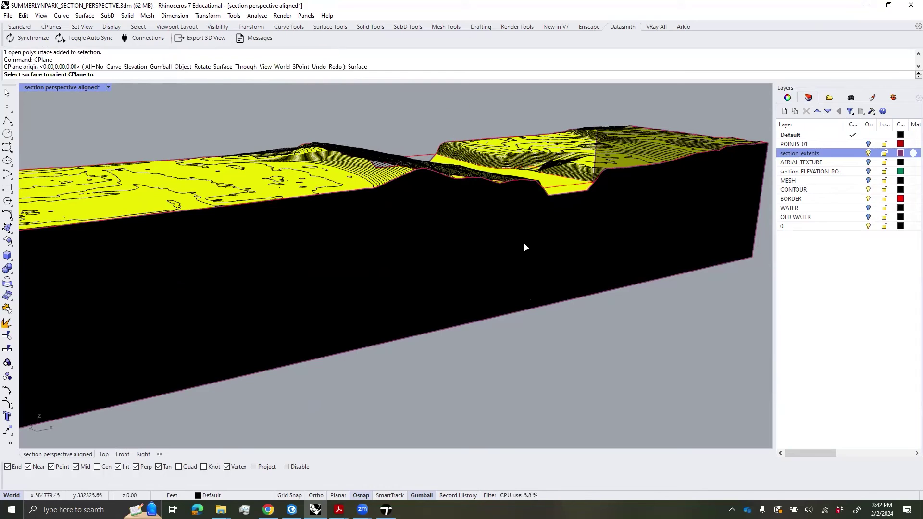
{"action": "left_click", "coordinate": [525, 248]}
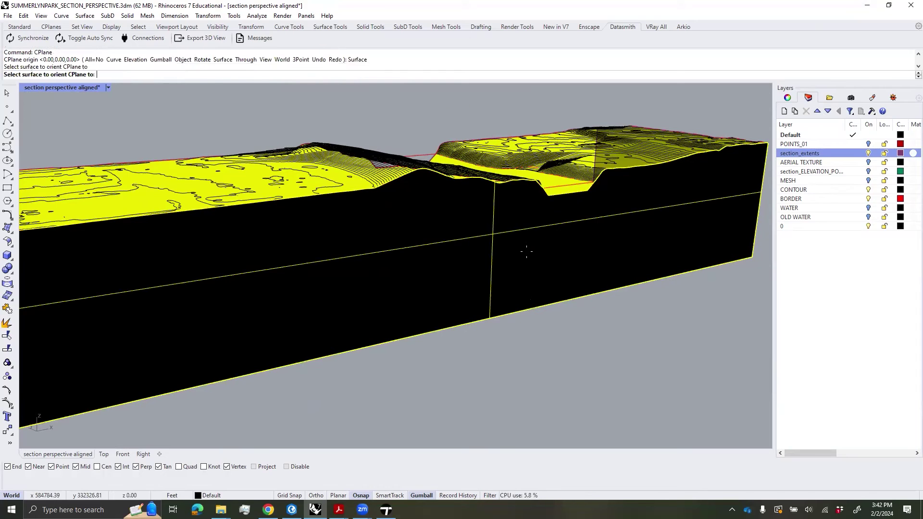
{"action": "left_click", "coordinate": [386, 230]}
{"action": "key", "text": "Return"}
{"action": "right_click_drag", "start_coordinate": [601, 336], "coordinate": [368, 178]}
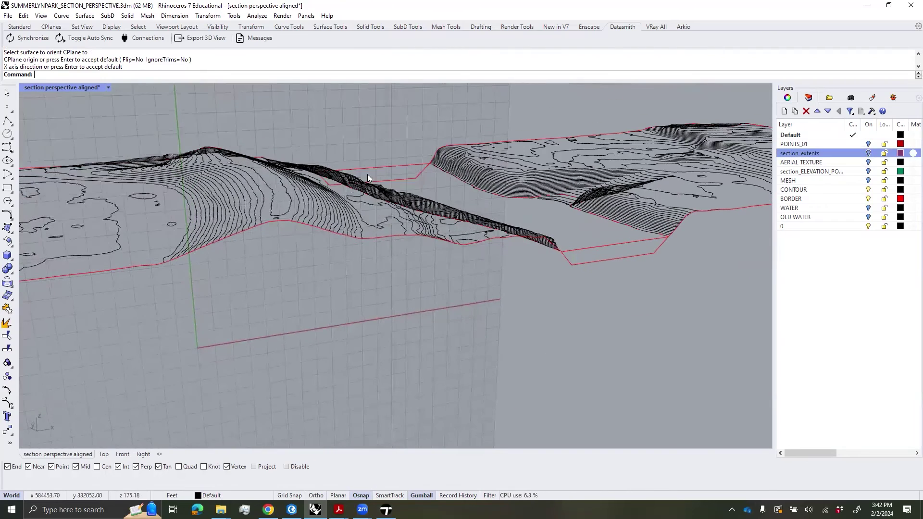
- Show the MESH layer and dimension the path's width along the front section edge on a magenta "dimension" layer, with the dimension line below the terrain
{"action": "left_click", "coordinate": [176, 15]}
{"action": "left_click", "coordinate": [183, 27]}
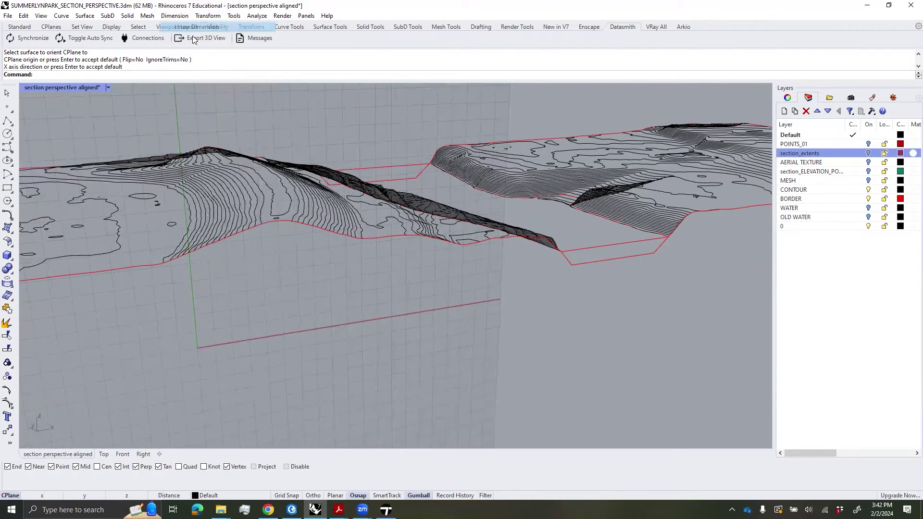
{"action": "scroll", "coordinate": [265, 268], "scroll_direction": "down", "scroll_amount": 4}
{"action": "right_click_drag", "start_coordinate": [278, 272], "coordinate": [312, 291]}
{"action": "scroll", "coordinate": [313, 225], "scroll_direction": "up", "scroll_amount": 8}
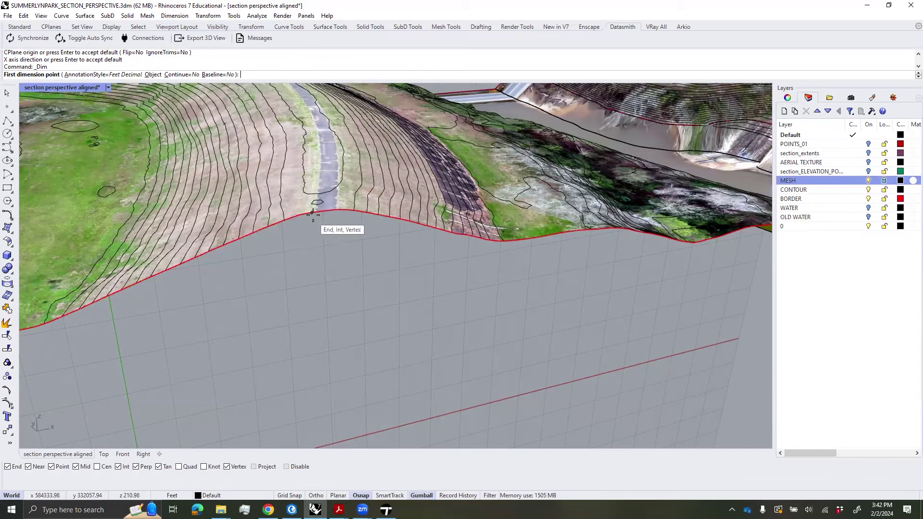
{"action": "left_click", "coordinate": [318, 224]}
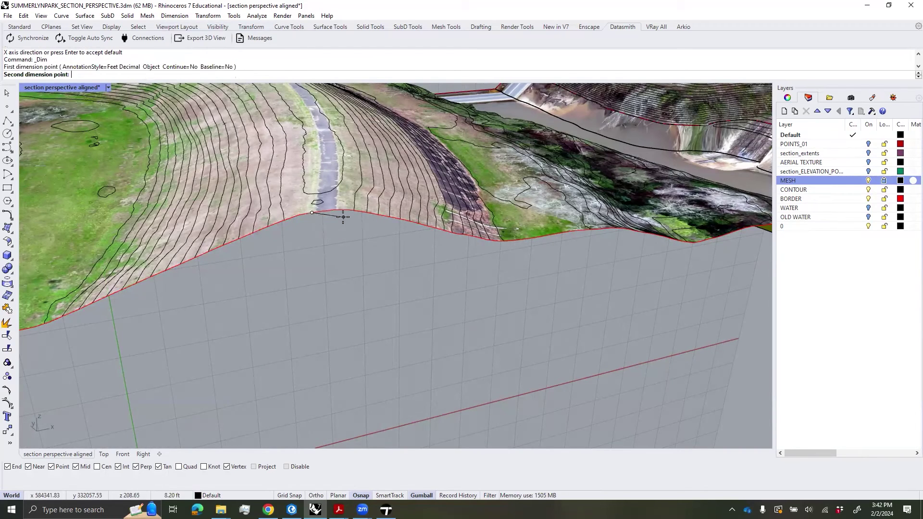
{"action": "left_click", "coordinate": [338, 212]}
{"action": "scroll", "coordinate": [373, 323], "scroll_direction": "down", "scroll_amount": 8}
{"action": "right_click_drag", "start_coordinate": [373, 323], "coordinate": [379, 347]}
{"action": "scroll", "coordinate": [377, 346], "scroll_direction": "up", "scroll_amount": 4}
{"action": "left_click", "coordinate": [366, 370]}
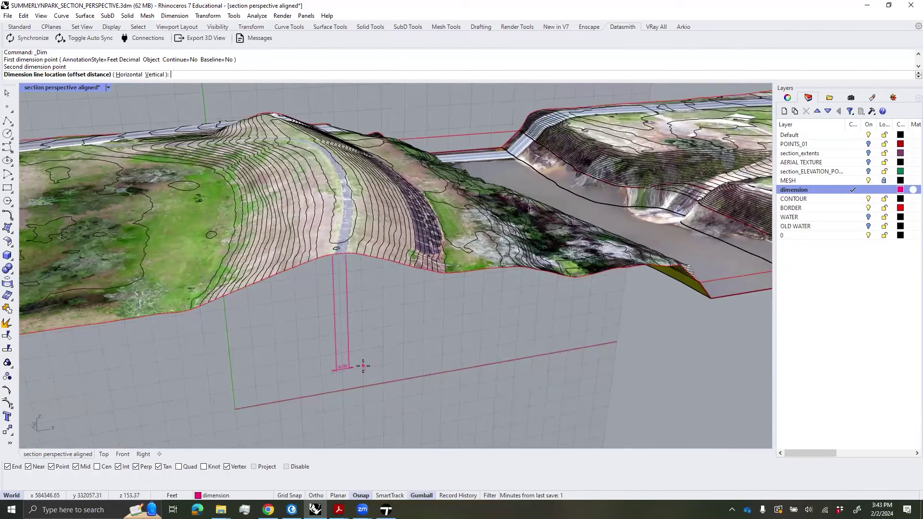
- Dimension from the path's edge to the foot of the embankment, placing the dimension line in line with the path-width dimension
{"action": "key", "text": "Return"}
{"action": "scroll", "coordinate": [351, 274], "scroll_direction": "up", "scroll_amount": 5}
{"action": "left_click", "coordinate": [339, 203]}
{"action": "scroll", "coordinate": [471, 308], "scroll_direction": "down", "scroll_amount": 8}
{"action": "right_click_drag", "start_coordinate": [525, 305], "coordinate": [420, 225], "text": "shift"}
{"action": "scroll", "coordinate": [432, 231], "scroll_direction": "up", "scroll_amount": 5}
{"action": "left_click", "coordinate": [368, 162]}
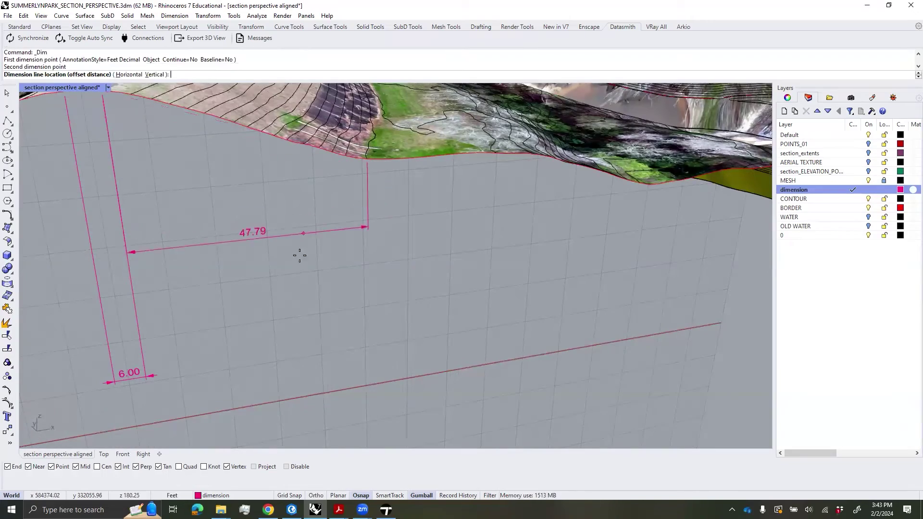
{"action": "left_click", "coordinate": [161, 388]}
- Dimension from the foot of the embankment to the top of the riverbank, aligning the dimension line with the previous dimensions
{"action": "right_click_drag", "start_coordinate": [161, 388], "coordinate": [248, 275]}
{"action": "key", "text": "Return"}
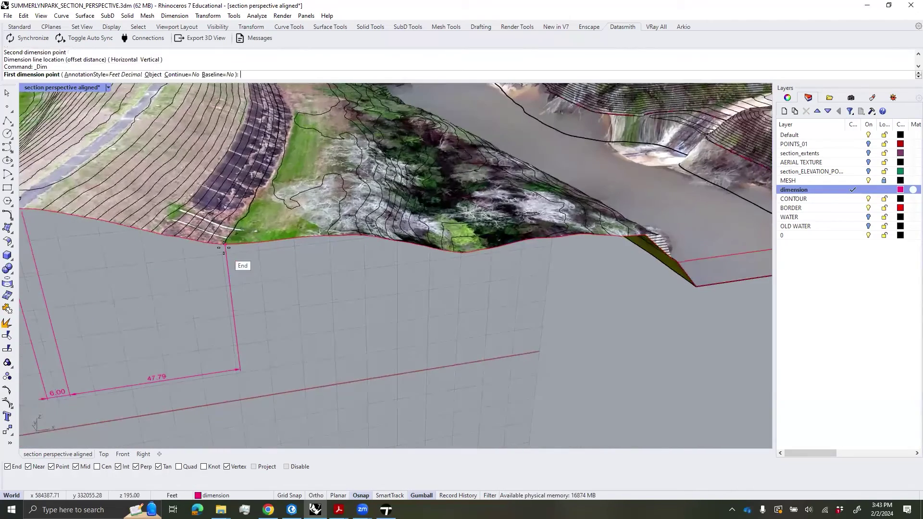
{"action": "left_click", "coordinate": [237, 259]}
{"action": "scroll", "coordinate": [237, 260], "scroll_direction": "down", "scroll_amount": 5}
{"action": "scroll", "coordinate": [353, 301], "scroll_direction": "up", "scroll_amount": 6}
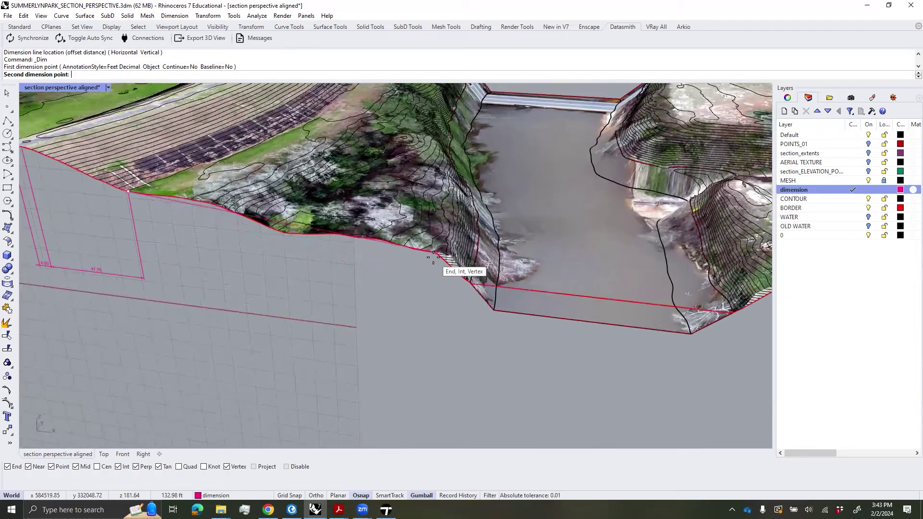
{"action": "left_click", "coordinate": [438, 254]}
{"action": "left_click", "coordinate": [144, 279]}
- Dimension the near riverbank slope horizontally from its top edge to the riverbed corner, in line with the other dimensions
{"action": "right_click_drag", "start_coordinate": [448, 280], "coordinate": [381, 265], "text": "shift"}
{"action": "scroll", "coordinate": [381, 265], "scroll_direction": "up", "scroll_amount": 2}
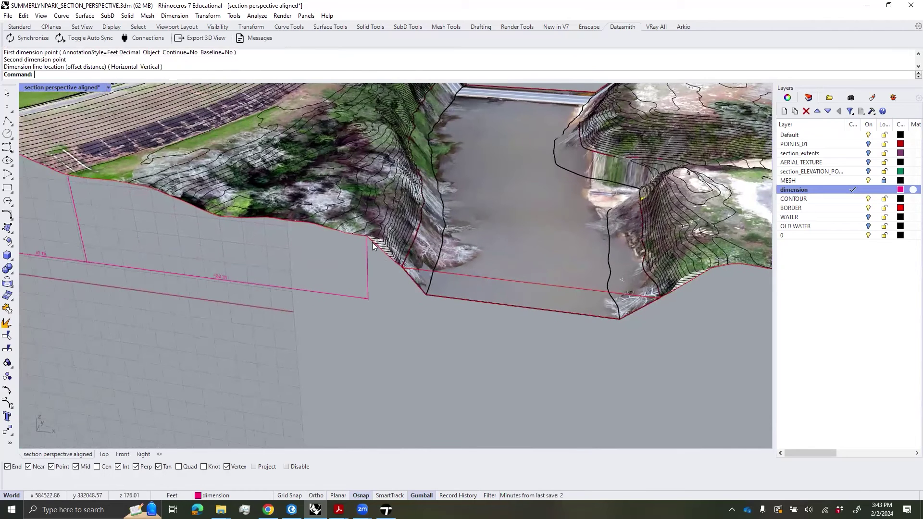
{"action": "key", "text": "Return"}
{"action": "scroll", "coordinate": [375, 242], "scroll_direction": "up", "scroll_amount": 4}
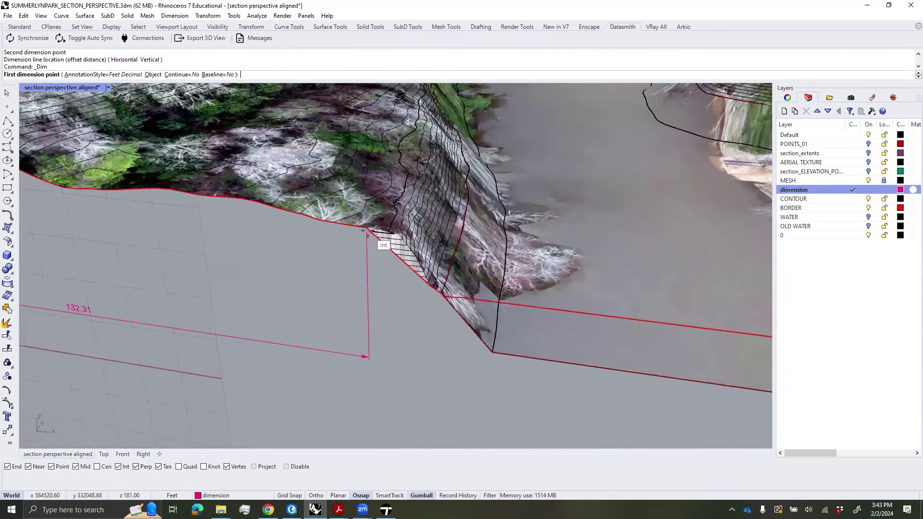
{"action": "left_click", "coordinate": [369, 234]}
{"action": "left_click", "coordinate": [497, 355]}
{"action": "left_click", "coordinate": [496, 356]}
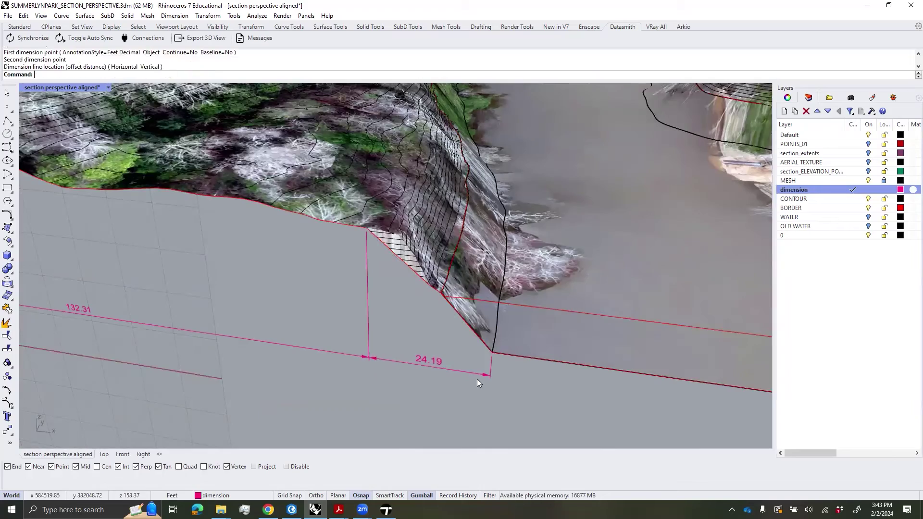
- Dimension the riverbed's width between its two bottom corners, continuing the same dimension line
{"action": "scroll", "coordinate": [471, 366], "scroll_direction": "down", "scroll_amount": 2}
{"action": "key", "text": "Return"}
{"action": "left_click", "coordinate": [429, 337]}
{"action": "scroll", "coordinate": [428, 337], "scroll_direction": "down", "scroll_amount": 2}
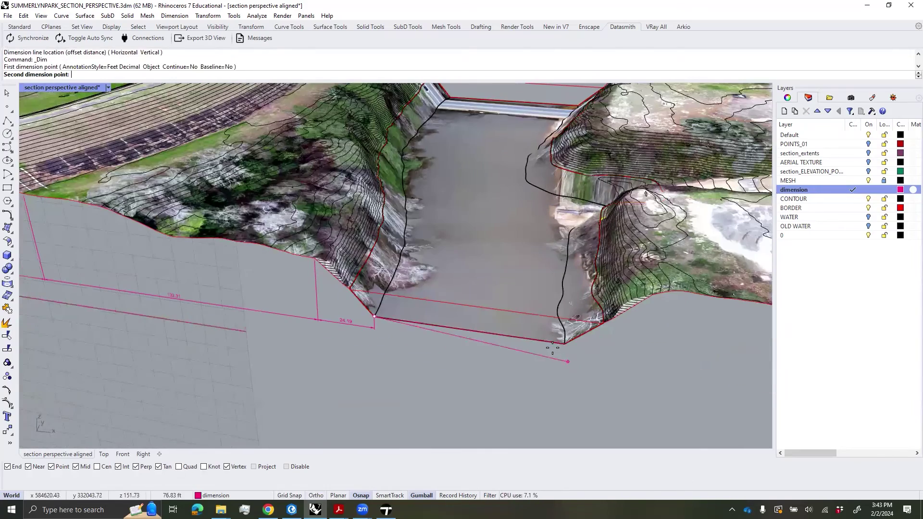
{"action": "left_click", "coordinate": [563, 343]}
{"action": "left_click", "coordinate": [374, 331]}
- Edit the section dimensions' Feet Decimal style to use dot arrowheads, a different font and one decimal place with a foot mark
{"action": "scroll", "coordinate": [550, 364], "scroll_direction": "down", "scroll_amount": 4}
{"action": "right_click_drag", "start_coordinate": [510, 353], "coordinate": [560, 262]}
{"action": "right_click_drag", "start_coordinate": [312, 285], "coordinate": [362, 284], "text": "shift"}
{"action": "scroll", "coordinate": [387, 281], "scroll_direction": "up", "scroll_amount": 3}
{"action": "scroll", "coordinate": [373, 303], "scroll_direction": "down", "scroll_amount": 3}
{"action": "scroll", "coordinate": [362, 299], "scroll_direction": "up", "scroll_amount": 2}
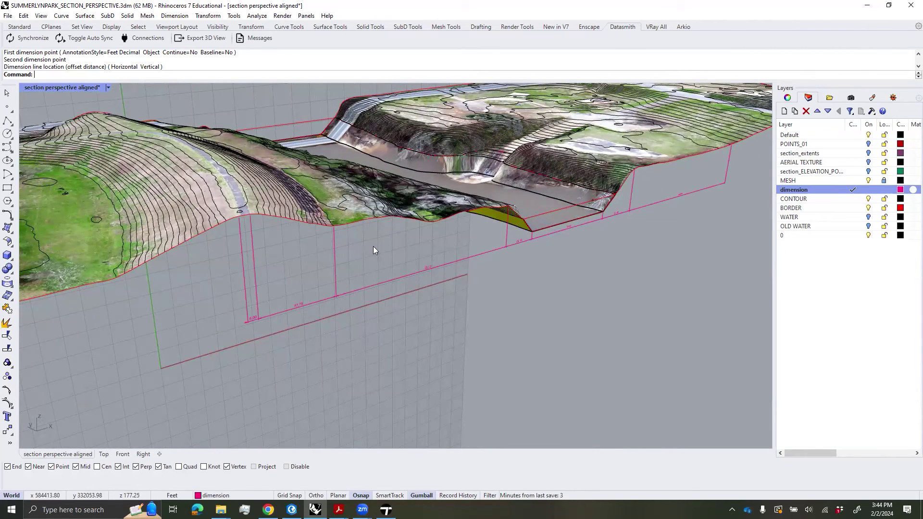
{"action": "scroll", "coordinate": [287, 307], "scroll_direction": "up", "scroll_amount": 2}
{"action": "right_click_drag", "start_coordinate": [286, 306], "coordinate": [366, 318], "text": "shift"}
{"action": "left_click_drag", "start_coordinate": [516, 258], "coordinate": [497, 294]}
{"action": "left_click", "coordinate": [788, 98]}
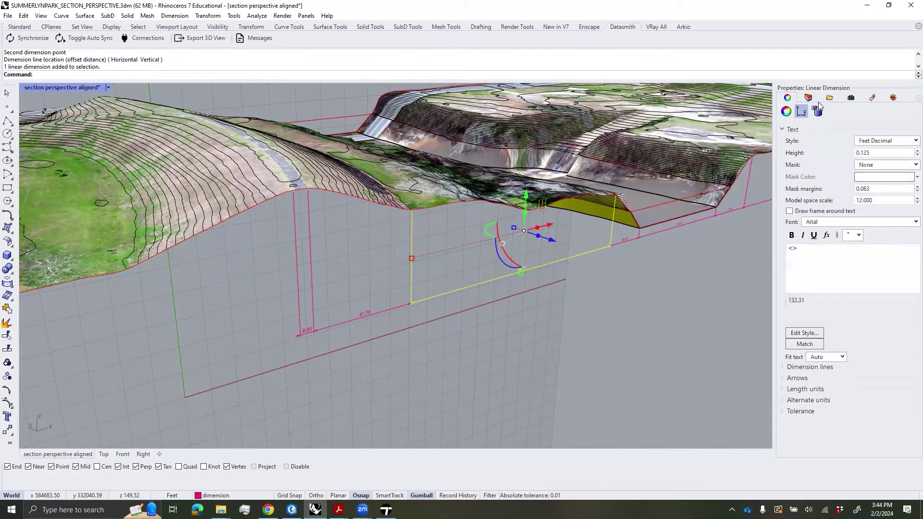
{"action": "left_click", "coordinate": [798, 333]}
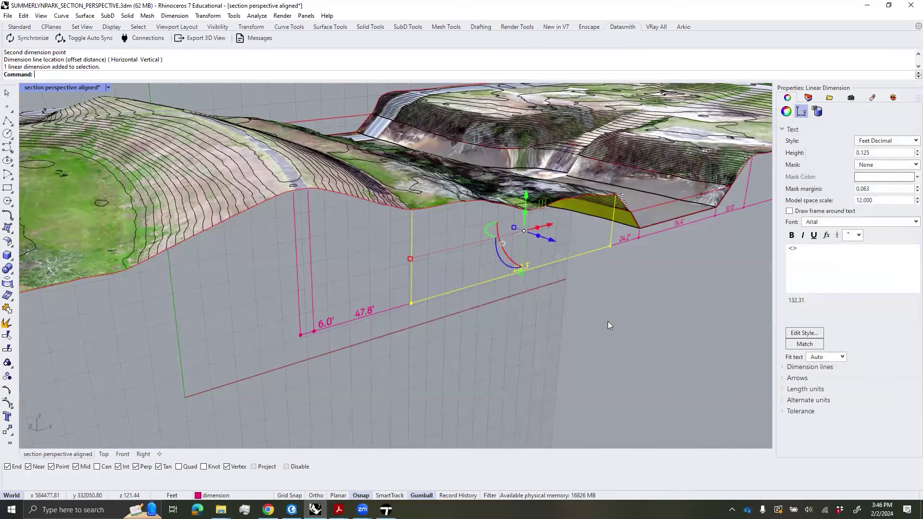
{"action": "key", "text": "Escape"}
- Hide the MESH layer so only contours, border and dimensions show, and save the file
{"action": "right_click_drag", "start_coordinate": [608, 325], "coordinate": [534, 312]}
{"action": "left_click", "coordinate": [808, 98]}
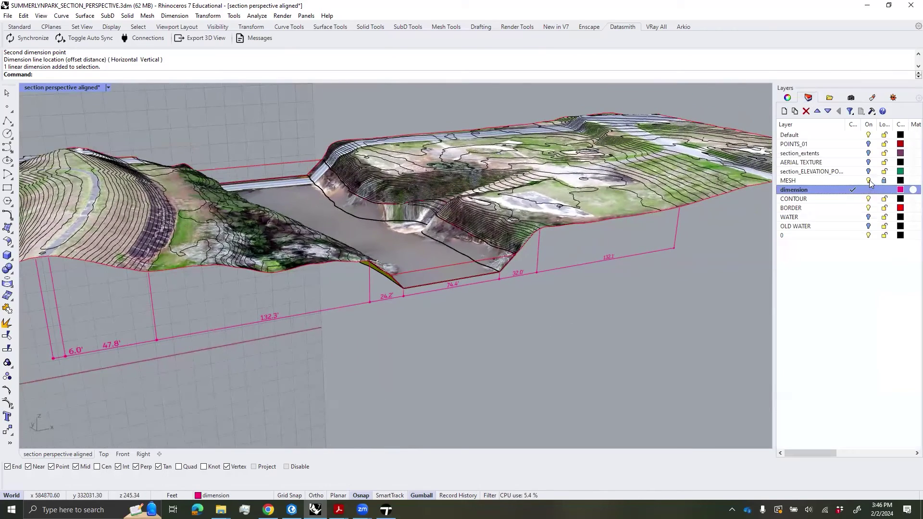
{"action": "left_click", "coordinate": [868, 181]}
{"action": "right_click_drag", "start_coordinate": [532, 221], "coordinate": [552, 212]}
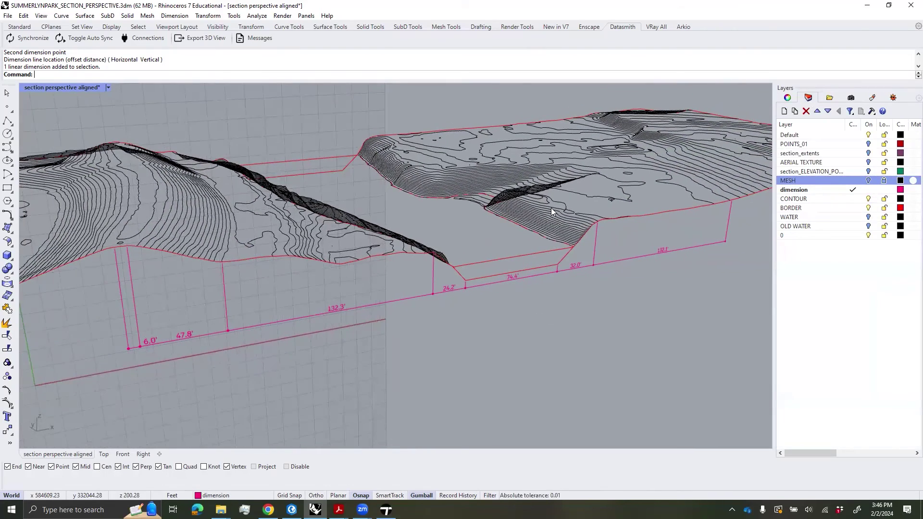
{"action": "right_click_drag", "start_coordinate": [146, 299], "coordinate": [155, 293]}
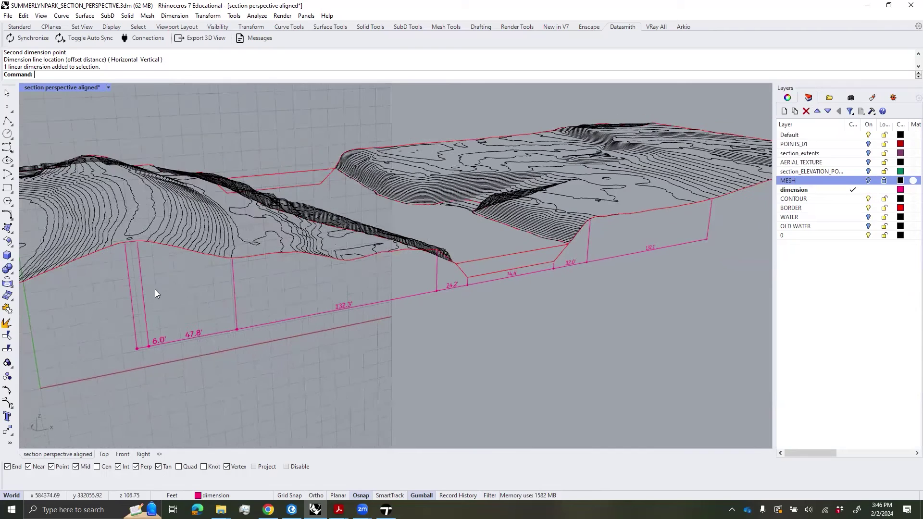
{"action": "key", "text": "ctrl+s"}
- Create a 36 x 18 inch landscape layout named Page 1 with one detail, using the Rhino PDF printer
{"action": "left_click", "coordinate": [160, 455]}
{"action": "left_click", "coordinate": [190, 406]}
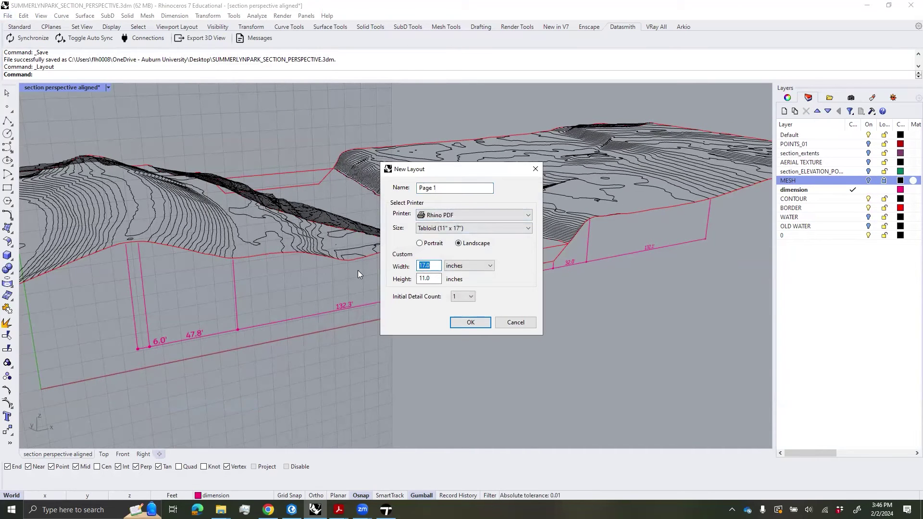
{"action": "key", "text": "Tab"}
{"action": "type", "text": "18"}
{"action": "left_click", "coordinate": [470, 322]}
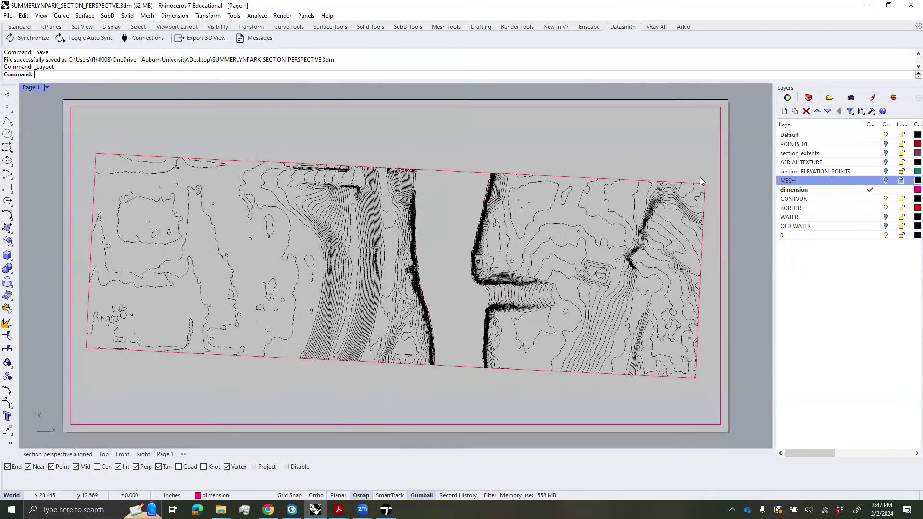
- Fit the detail frame to the page edges and restore the named view "section perspective aligned" inside it
{"action": "left_click", "coordinate": [179, 408]}
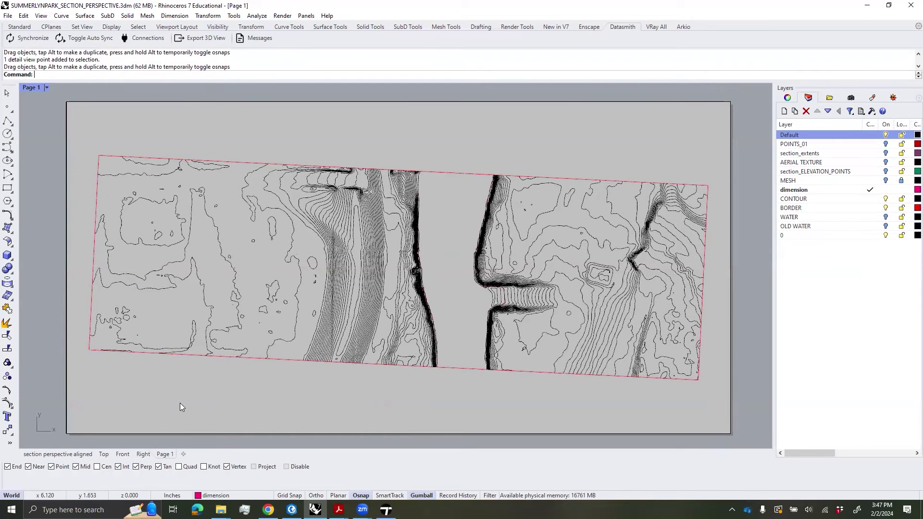
{"action": "double_click", "coordinate": [180, 404]}
{"action": "mouse_move", "coordinate": [228, 381]}
{"action": "right_mouse_down"}
{"action": "mouse_move", "coordinate": [220, 346]}
{"action": "mouse_move", "coordinate": [247, 360]}
{"action": "mouse_move", "coordinate": [240, 368]}
{"action": "right_mouse_up"}
{"action": "mouse_move", "coordinate": [318, 347]}
{"action": "right_mouse_down"}
{"action": "mouse_move", "coordinate": [307, 353]}
{"action": "mouse_move", "coordinate": [314, 356]}
{"action": "right_mouse_up"}
{"action": "left_click", "coordinate": [850, 98]}
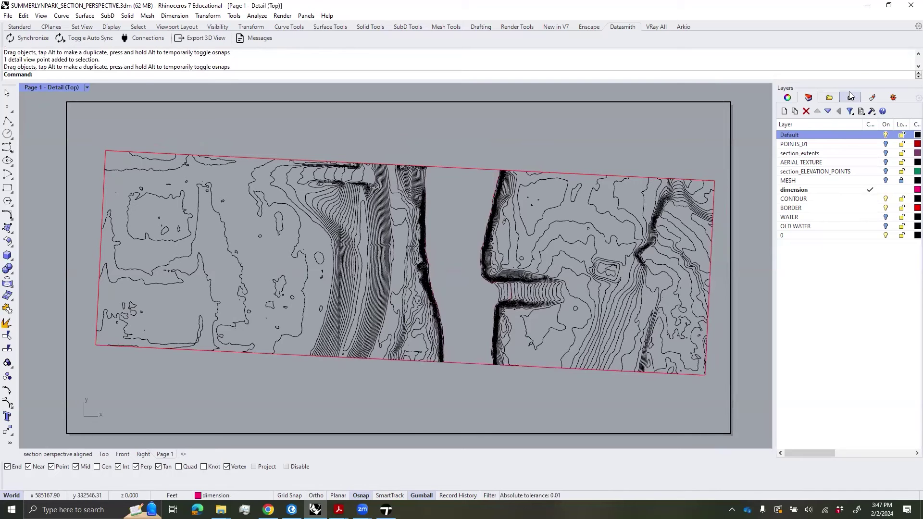
{"action": "double_click", "coordinate": [790, 165]}
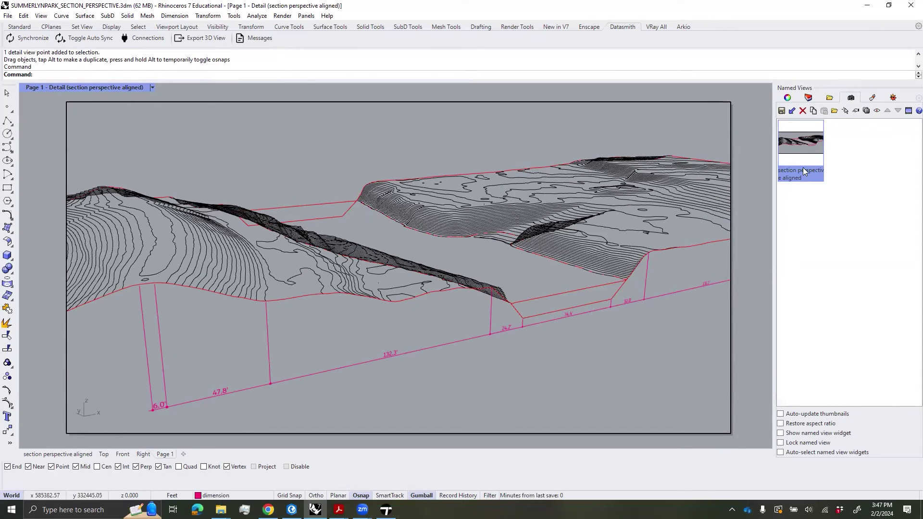
{"action": "double_click", "coordinate": [748, 295]}
- Turn off layout space scaling for the annotation styles in the document properties
{"action": "type", "text": "Units"}
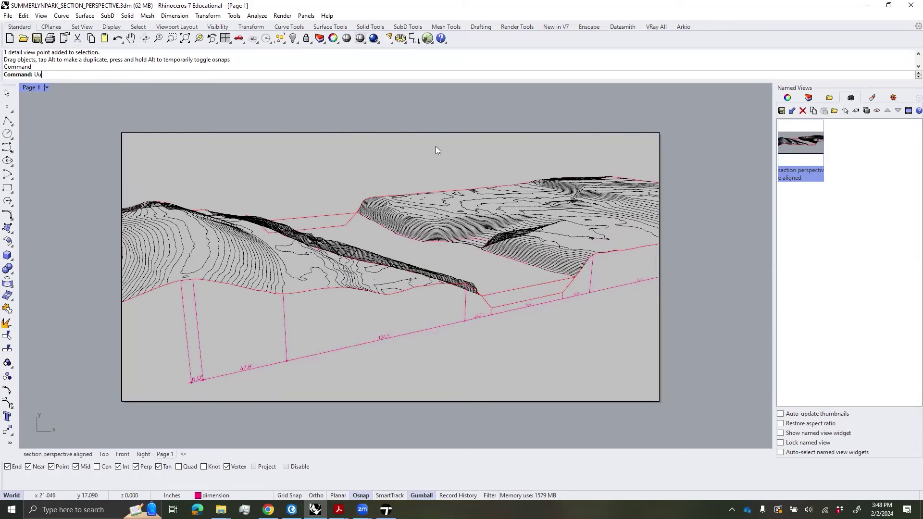
{"action": "key", "text": "Return"}
{"action": "left_click", "coordinate": [462, 200]}
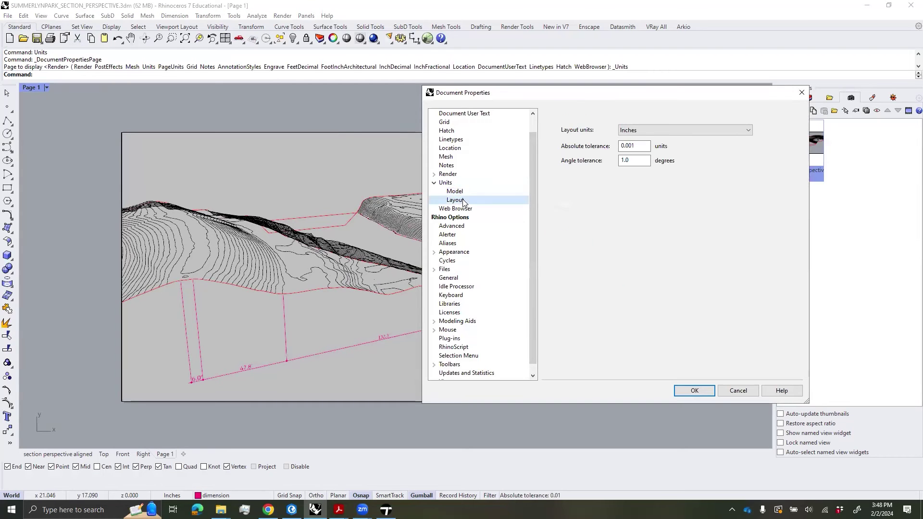
{"action": "left_click", "coordinate": [460, 192]}
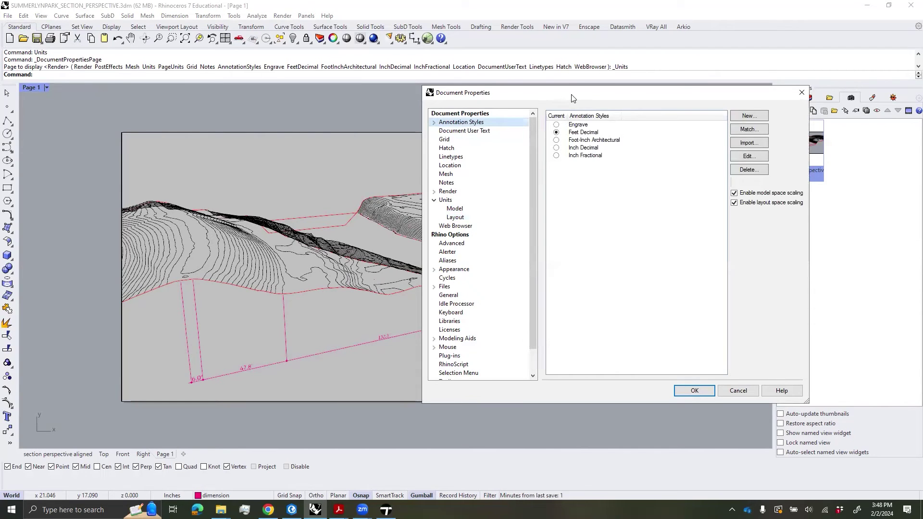
{"action": "left_click_drag", "start_coordinate": [572, 94], "coordinate": [509, 102]}
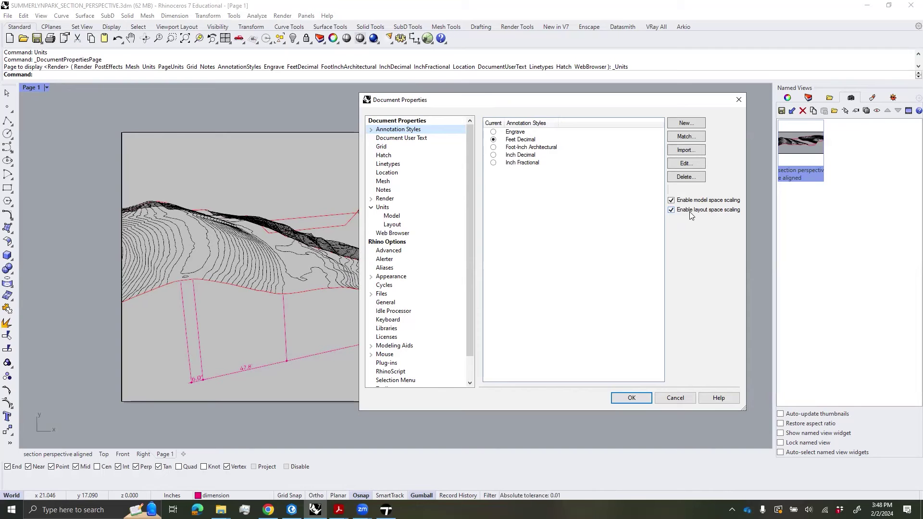
{"action": "left_click", "coordinate": [632, 398]}
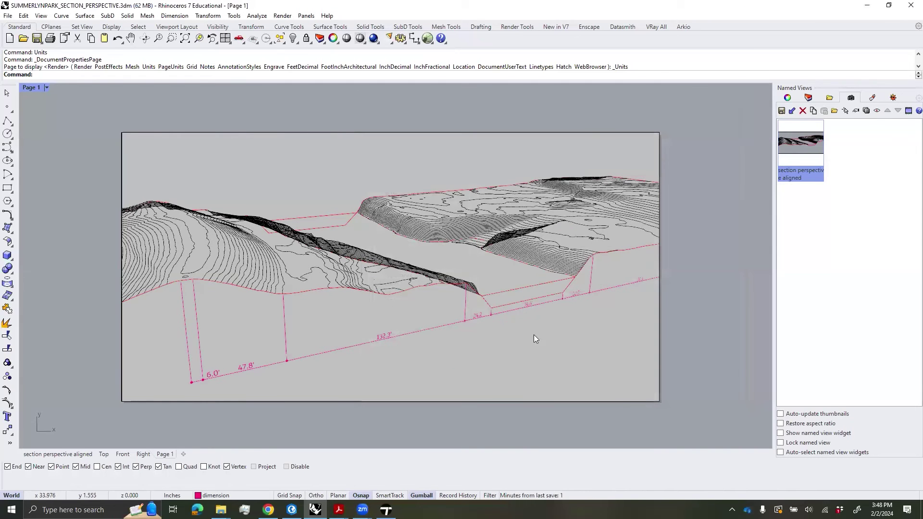
- Print Page 1 to a Rhino PDF as vector output in print color, 36 x 18 inches at 600 dots/inch, and save it
{"action": "scroll", "coordinate": [340, 359], "scroll_direction": "up", "scroll_amount": 5}
{"action": "scroll", "coordinate": [474, 317], "scroll_direction": "down", "scroll_amount": 8}
{"action": "right_click_drag", "start_coordinate": [503, 287], "coordinate": [465, 309]}
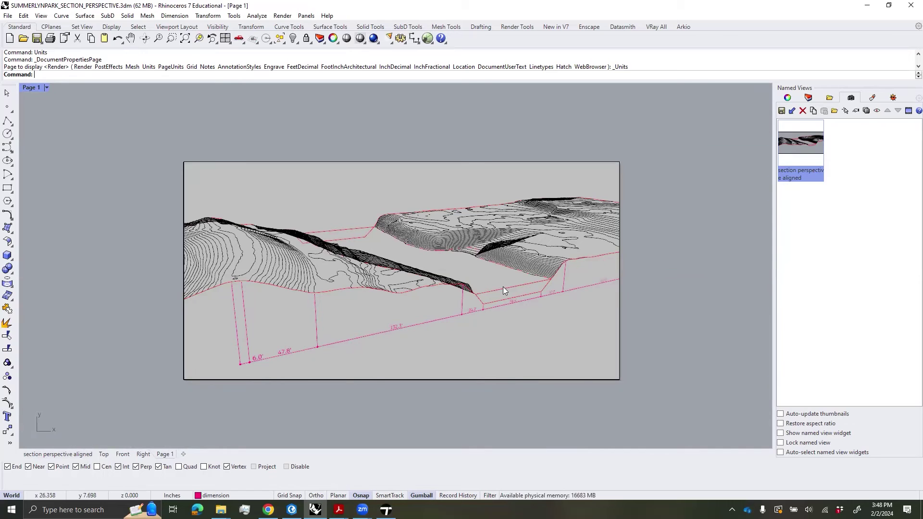
{"action": "right_click", "coordinate": [163, 454]}
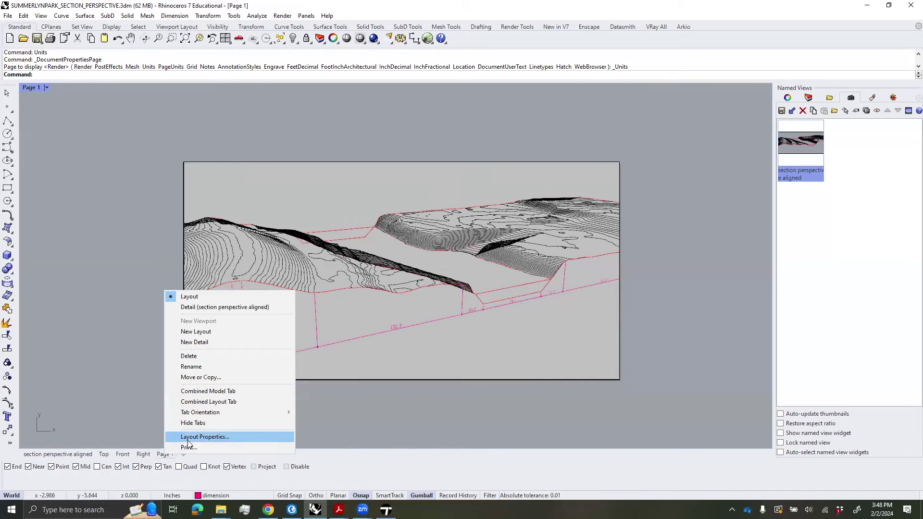
{"action": "left_click", "coordinate": [188, 448]}
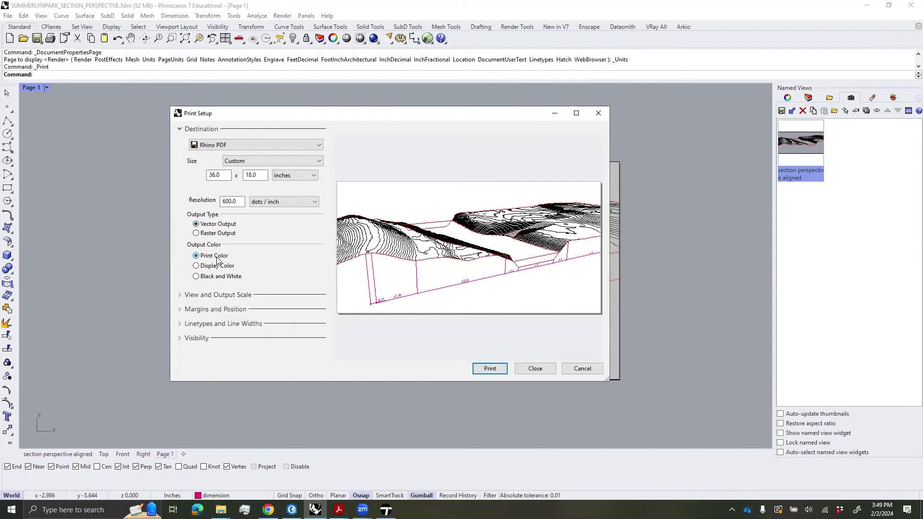
{"action": "left_click", "coordinate": [489, 369]}
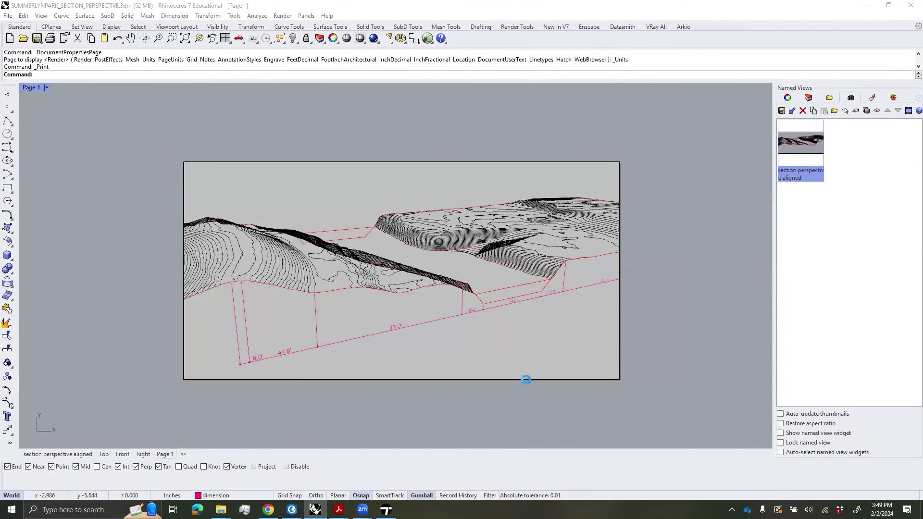
{"action": "left_click", "coordinate": [609, 406]}
- Minimize Rhino and launch Adobe Photoshop and Adobe Illustrator 2024
{"action": "left_click", "coordinate": [867, 6]}
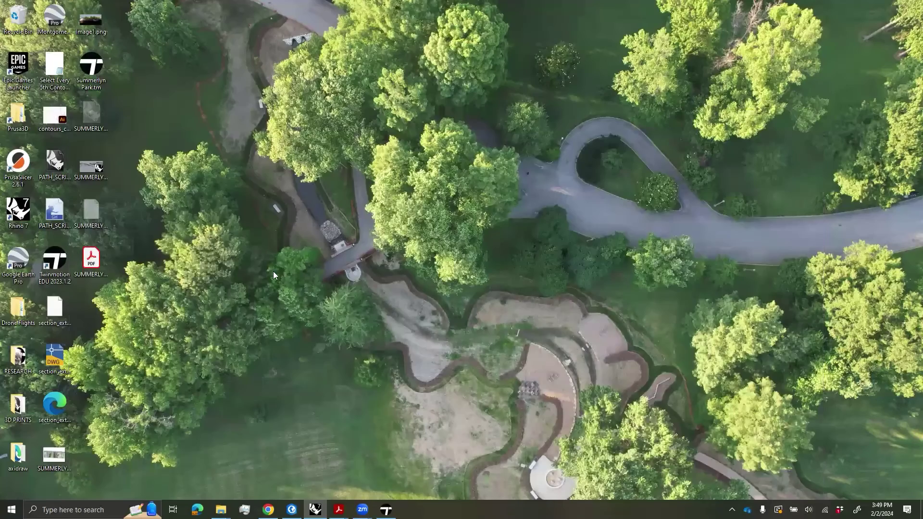
{"action": "left_click", "coordinate": [11, 510]}
{"action": "type", "text": "photo"}
{"action": "left_click", "coordinate": [89, 298]}
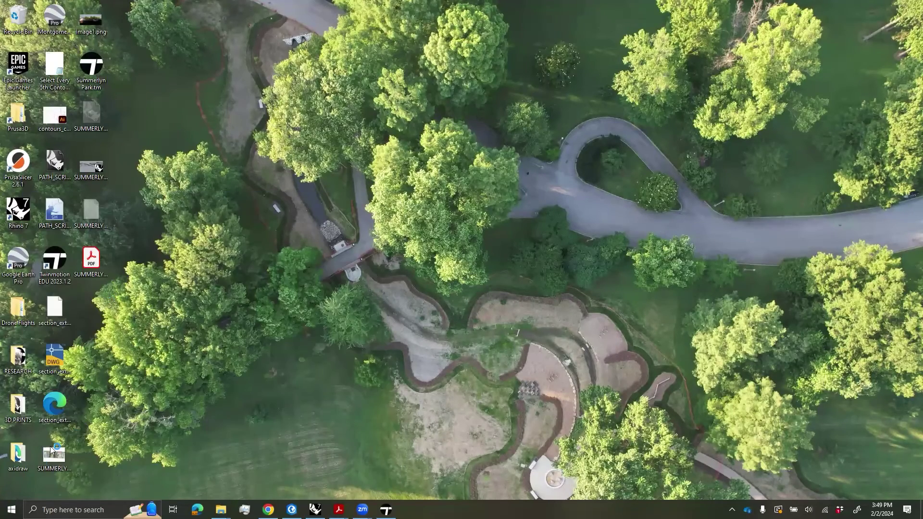
{"action": "left_click", "coordinate": [11, 509]}
{"action": "type", "text": "illustrator"}
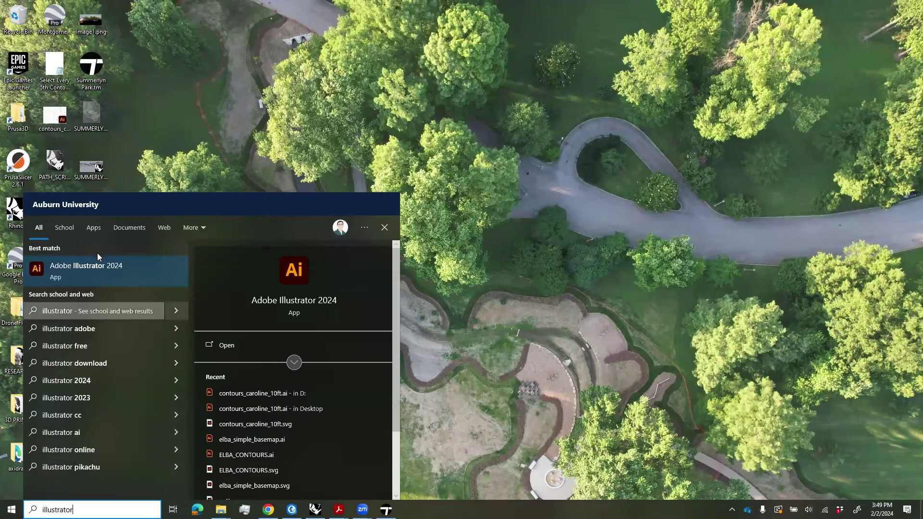
{"action": "left_click", "coordinate": [96, 268]}
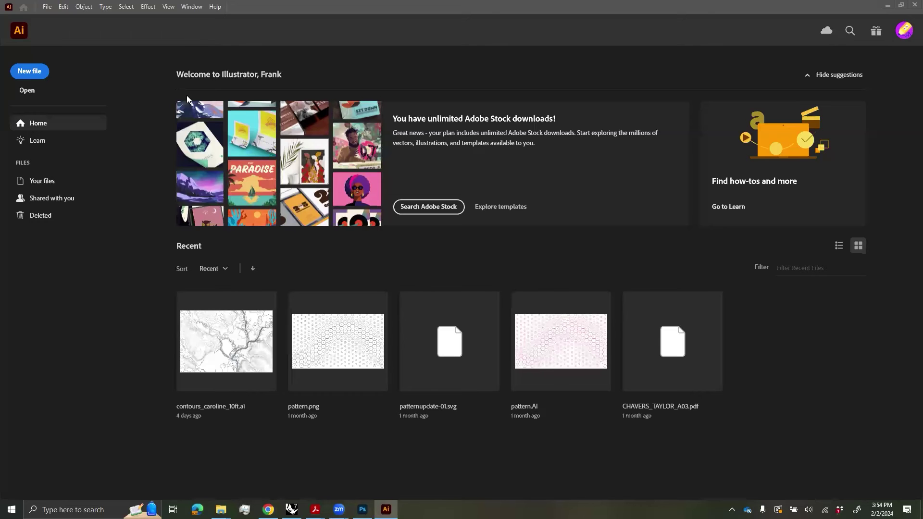
- Open SUMMERLYNPARK_SECTION_PERSPECTIVE.pdf in Illustrator and add five new layers above Layer 1
{"action": "left_click", "coordinate": [28, 90]}
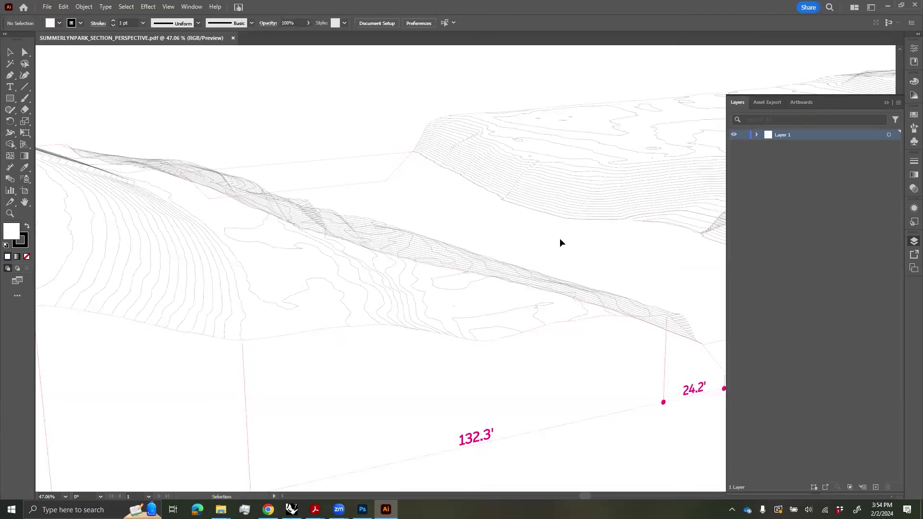
{"action": "scroll", "coordinate": [502, 249], "scroll_direction": "down", "scroll_amount": 2, "text": "alt"}
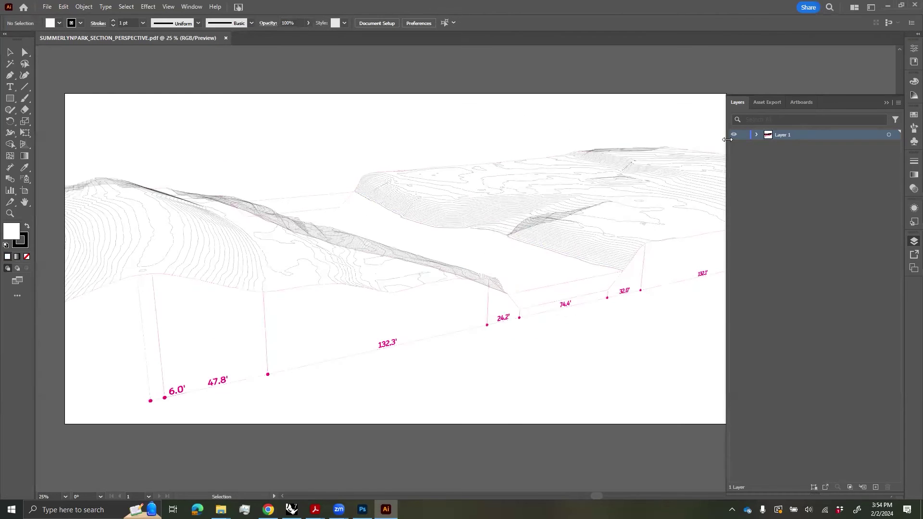
{"action": "left_click_drag", "start_coordinate": [726, 135], "coordinate": [764, 135]}
{"action": "left_click", "coordinate": [876, 487]}
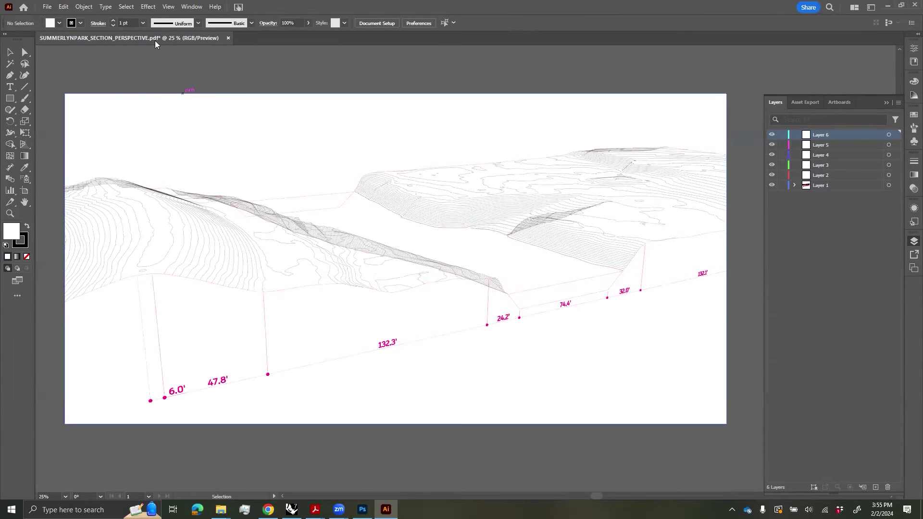
- Select and delete all clipping masks in the drawing, and expand Layer 1
{"action": "left_click", "coordinate": [126, 7]}
{"action": "mouse_move", "coordinate": [176, 110]}
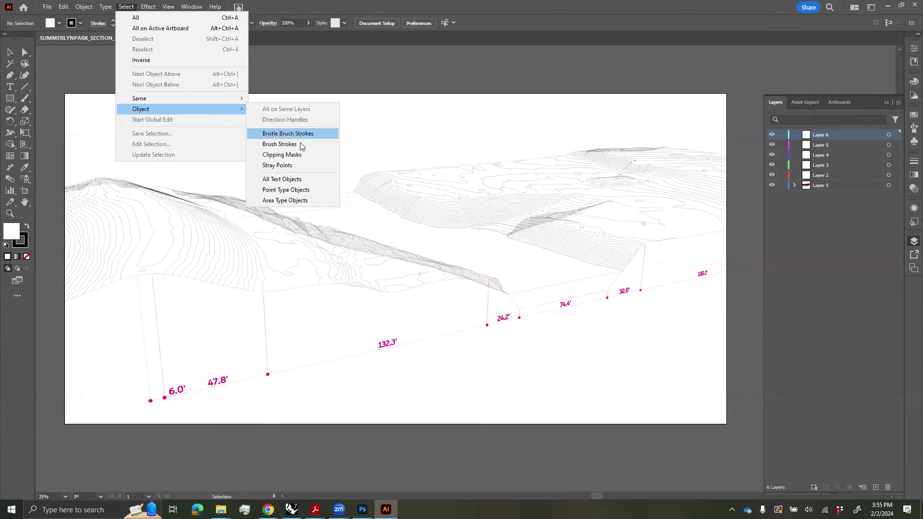
{"action": "left_click", "coordinate": [295, 155]}
{"action": "left_click", "coordinate": [790, 187]}
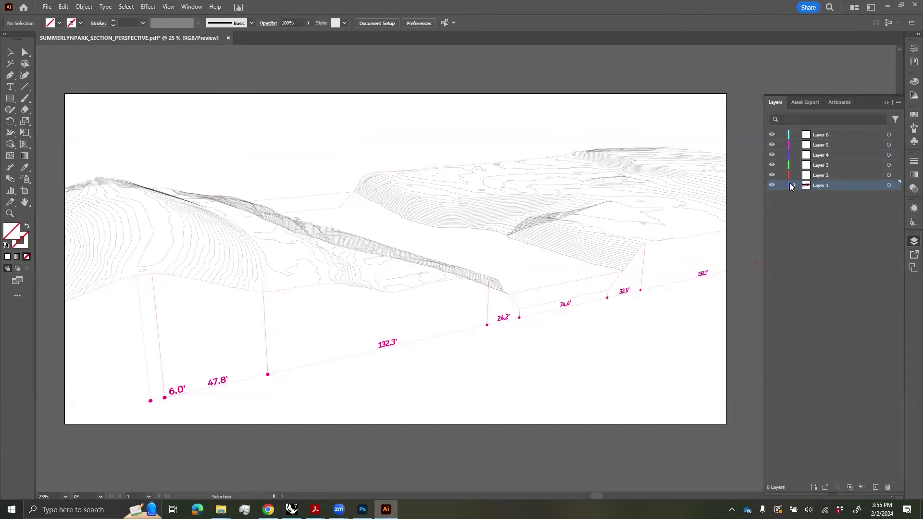
- Move the thin black contour lines onto Layer 2 and the red section outlines onto Layer 3, hiding both layers
{"action": "left_click", "coordinate": [883, 185]}
{"action": "left_click", "coordinate": [729, 100]}
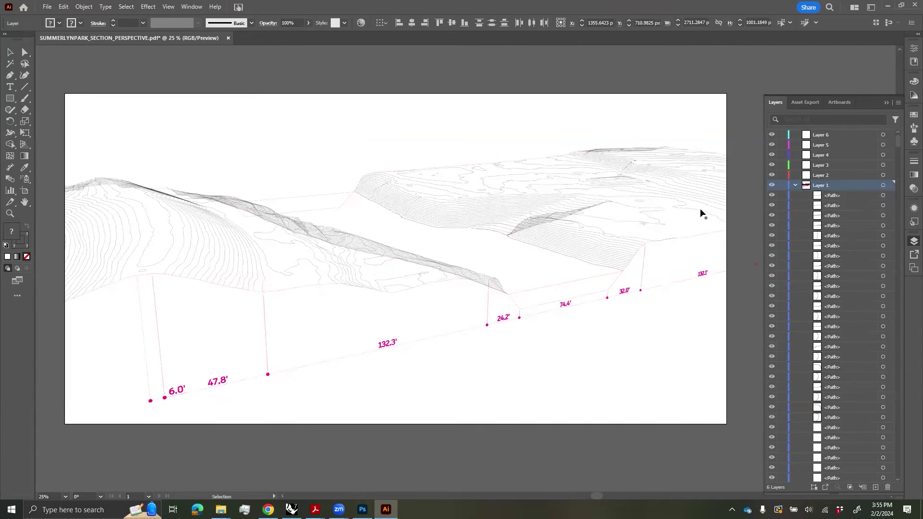
{"action": "scroll", "coordinate": [674, 234], "scroll_direction": "up", "scroll_amount": 1, "text": "alt"}
{"action": "left_click_drag", "start_coordinate": [673, 216], "coordinate": [667, 221]}
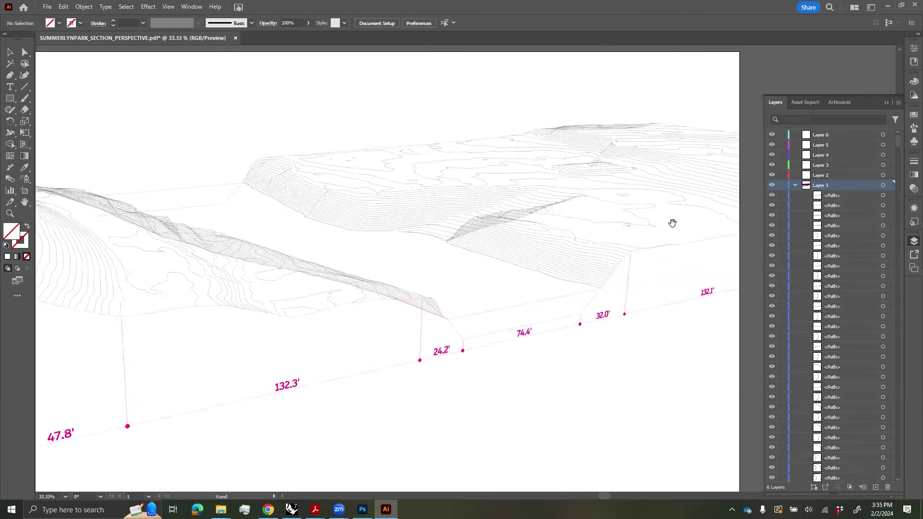
{"action": "left_click", "coordinate": [649, 225]}
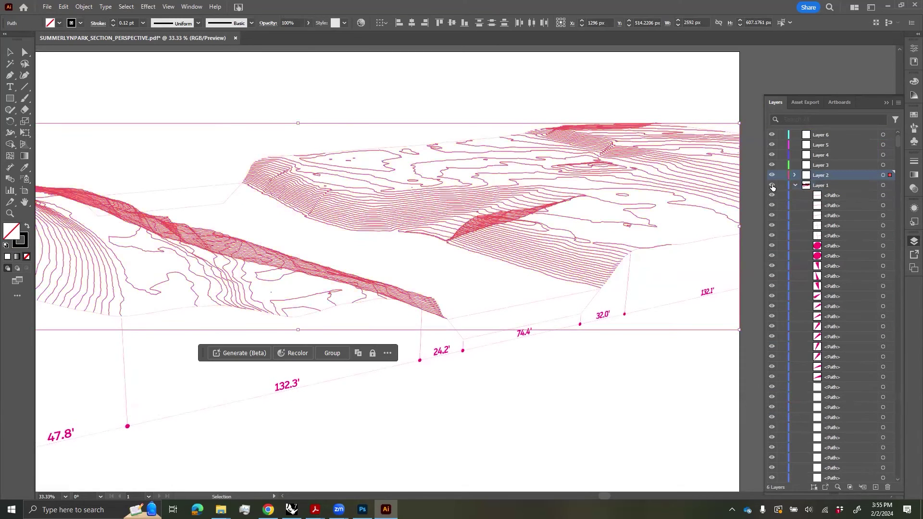
{"action": "left_click", "coordinate": [772, 175]}
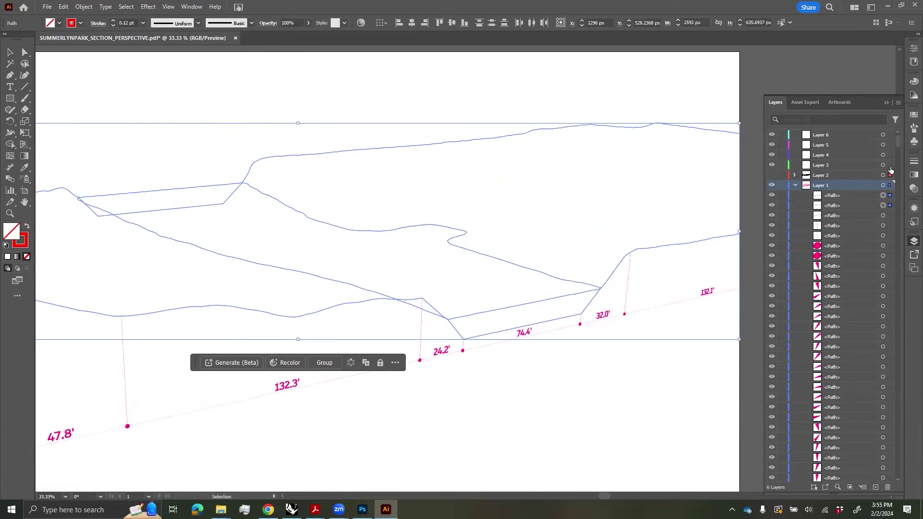
{"action": "left_click", "coordinate": [890, 165]}
{"action": "left_click", "coordinate": [772, 165]}
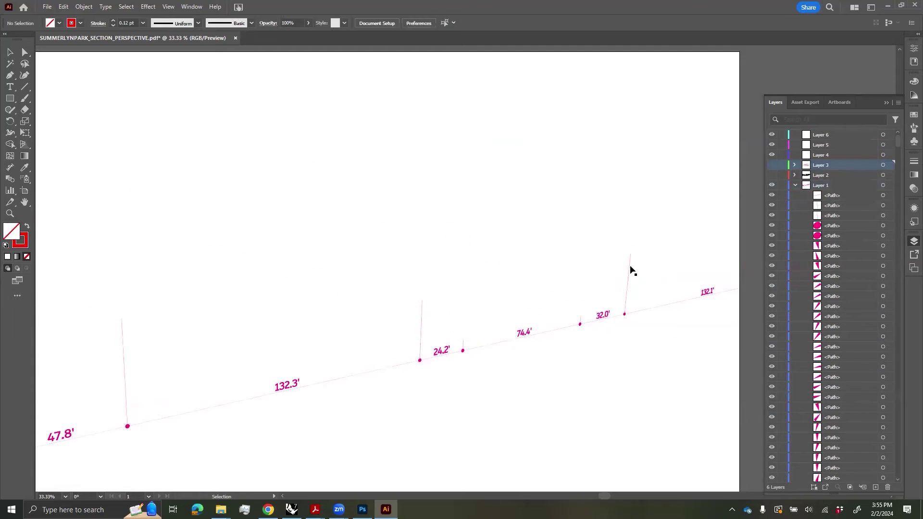
- Move the magenta dimension lines onto Layer 4 and the dimension numbers and dots onto Layer 5
{"action": "left_click", "coordinate": [630, 267]}
{"action": "key", "text": "ctrl+6"}
{"action": "key", "text": "v"}
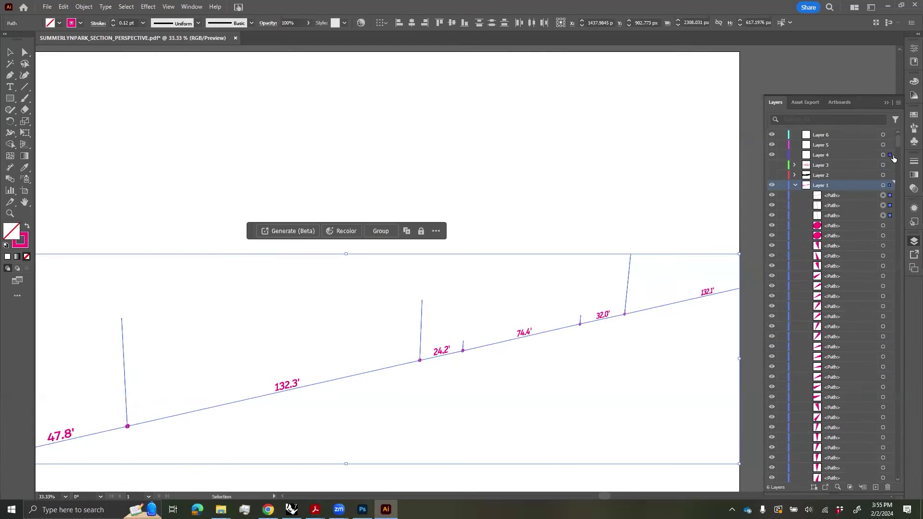
{"action": "left_click", "coordinate": [608, 313]}
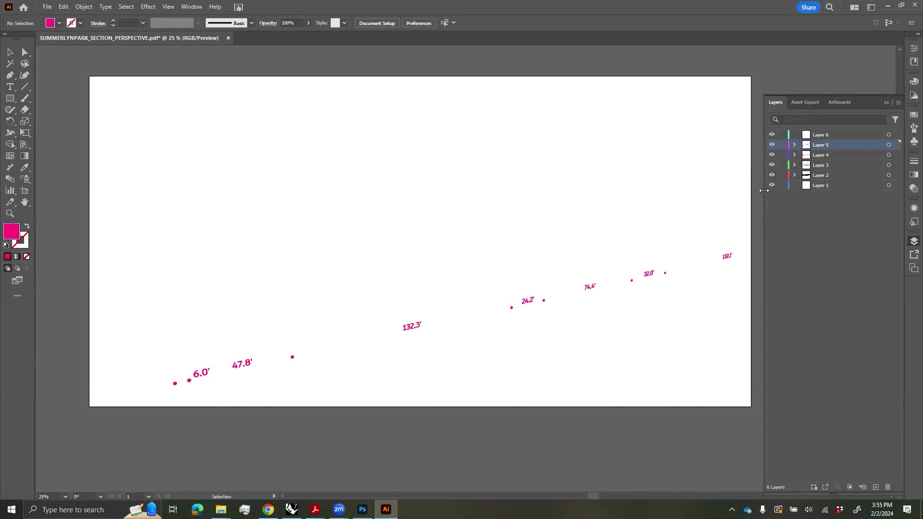
- Give Layer 3's section outlines a 2 pt black stroke and adjust the stroke weight of Layer 2's contour lines
{"action": "left_click", "coordinate": [821, 166]}
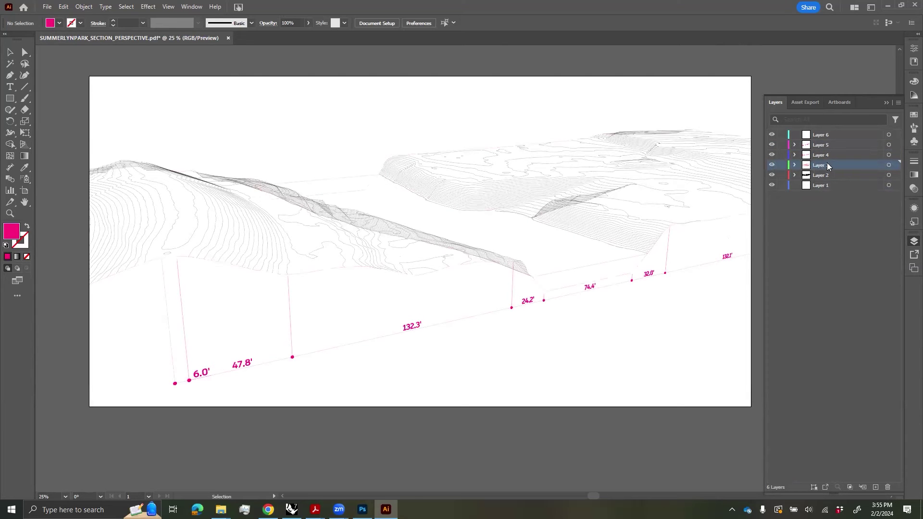
{"action": "left_click", "coordinate": [889, 165]}
{"action": "left_click", "coordinate": [145, 25]}
{"action": "left_click", "coordinate": [156, 77]}
{"action": "double_click", "coordinate": [20, 243]}
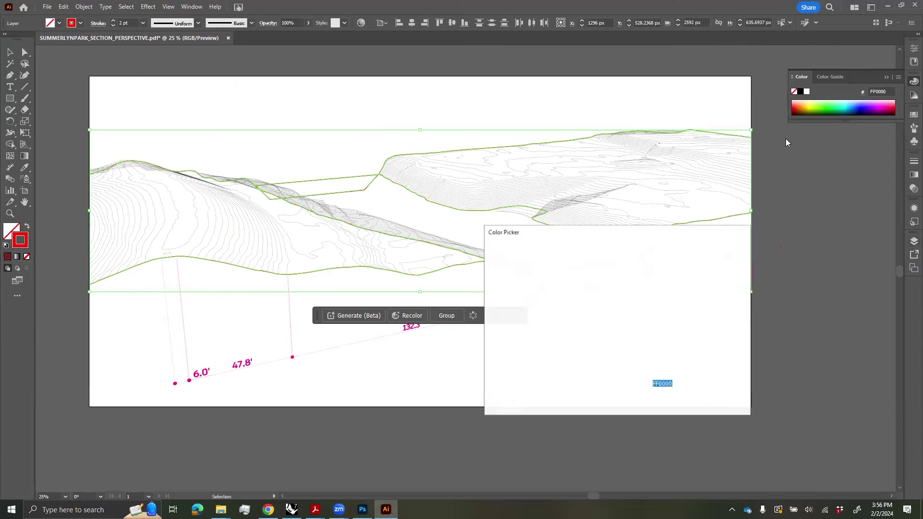
{"action": "left_click", "coordinate": [718, 282]}
{"action": "left_click", "coordinate": [801, 92]}
{"action": "left_click", "coordinate": [812, 166]}
{"action": "left_click", "coordinate": [914, 241]}
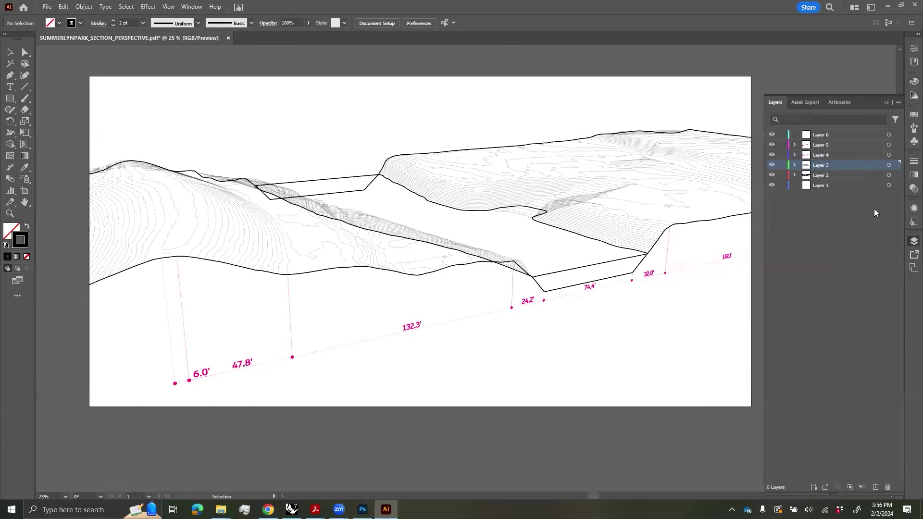
{"action": "left_click", "coordinate": [889, 175]}
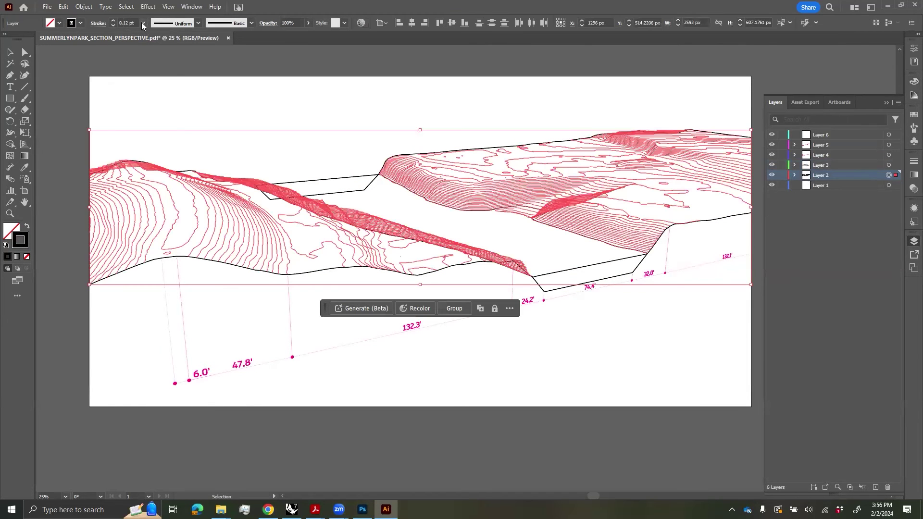
{"action": "left_click", "coordinate": [143, 23]}
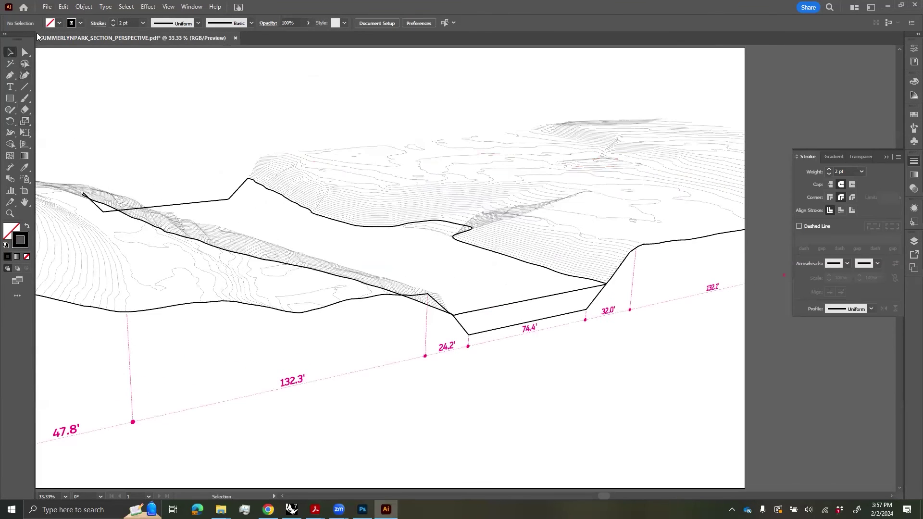
- Save the linework as SUMMERLYNPARK_SECTION_PERSPECTIVE.ai on the desktop and switch to the Image1.png render in Photoshop
{"action": "left_click", "coordinate": [46, 7]}
{"action": "key", "text": "Return"}
{"action": "left_click", "coordinate": [148, 315]}
{"action": "left_click", "coordinate": [145, 322]}
{"action": "left_click", "coordinate": [404, 390]}
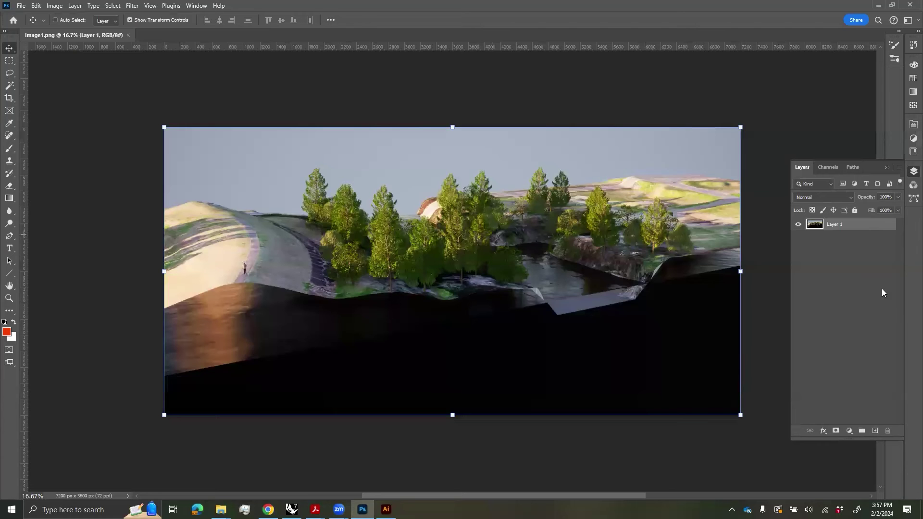
- Place SUMMERLYNPARK_SECTION_PERSPECTIVE.ai as a linked file over the render, cropped to the Crop Box
{"action": "left_click", "coordinate": [834, 225]}
{"action": "key", "text": "ctrl+0"}
{"action": "left_click", "coordinate": [21, 6]}
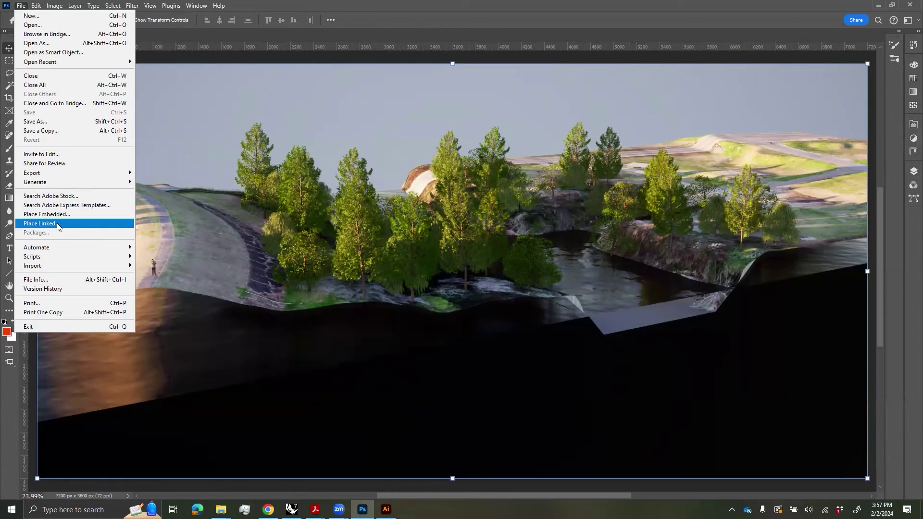
{"action": "left_click", "coordinate": [57, 223]}
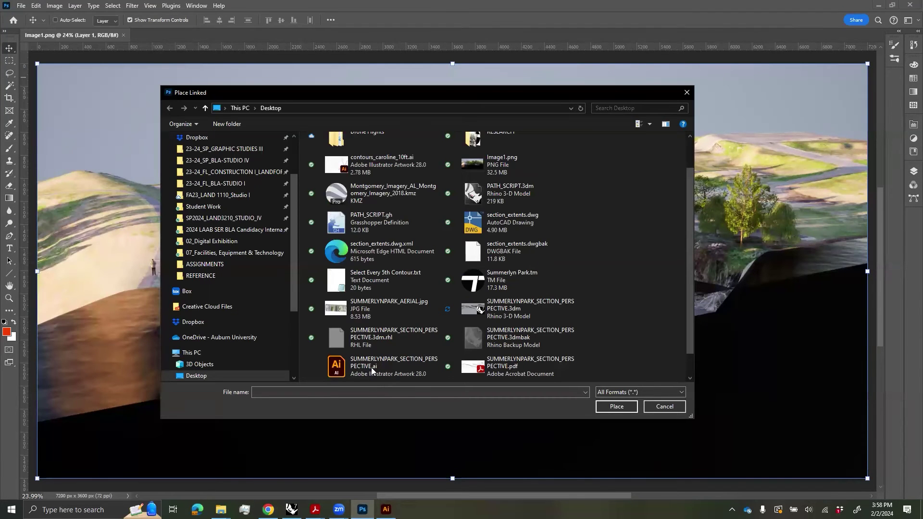
{"action": "scroll", "coordinate": [371, 367], "scroll_direction": "down", "scroll_amount": 1}
{"action": "left_click", "coordinate": [385, 339]}
{"action": "left_click", "coordinate": [615, 407]}
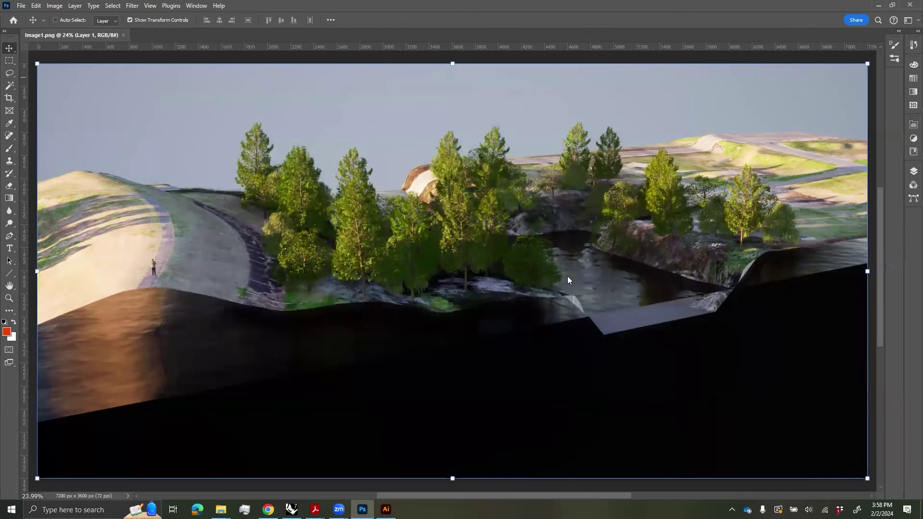
{"action": "left_click", "coordinate": [736, 211]}
{"action": "left_click", "coordinate": [739, 245]}
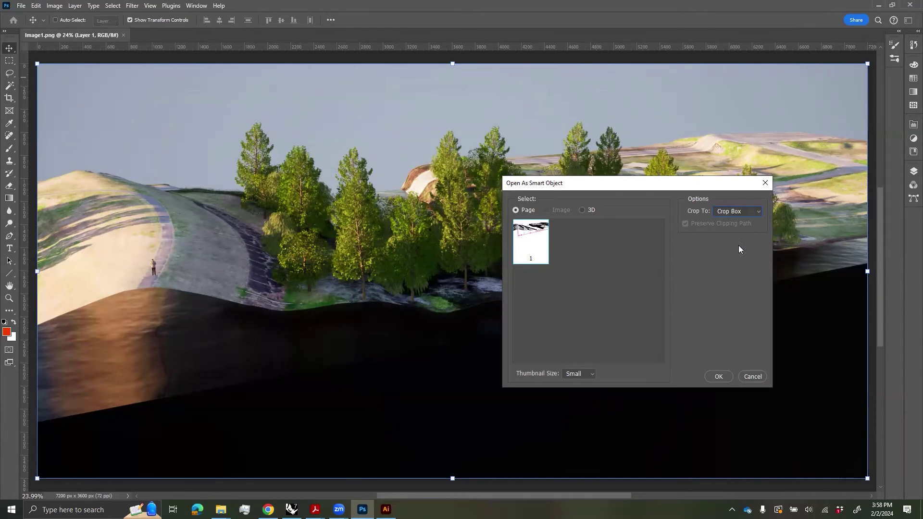
{"action": "left_click", "coordinate": [723, 378]}
- Scale the placed linework to about 279% so it spans the whole render, and commit the placement
{"action": "left_click_drag", "start_coordinate": [594, 289], "coordinate": [750, 289]}
{"action": "left_click_drag", "start_coordinate": [392, 289], "coordinate": [209, 288]}
{"action": "left_click_drag", "start_coordinate": [749, 289], "coordinate": [777, 291]}
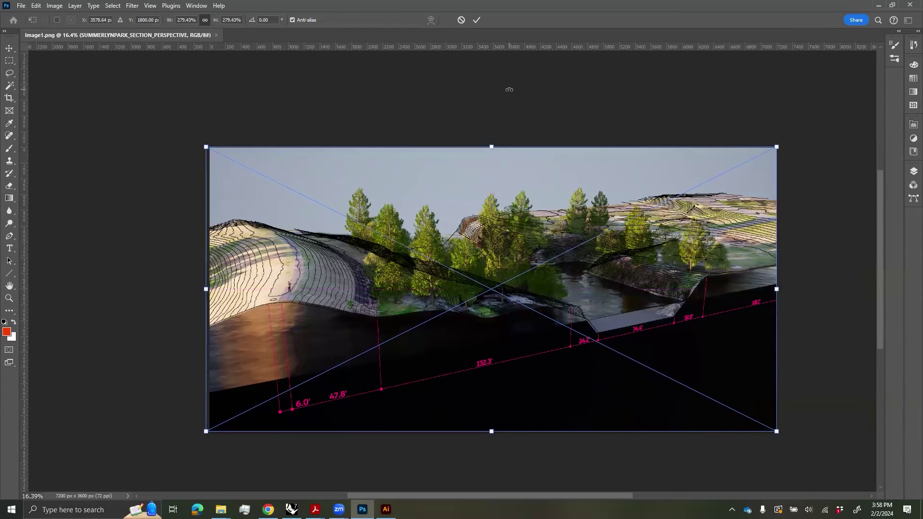
{"action": "key", "text": "Return"}
{"action": "left_click", "coordinate": [914, 172]}
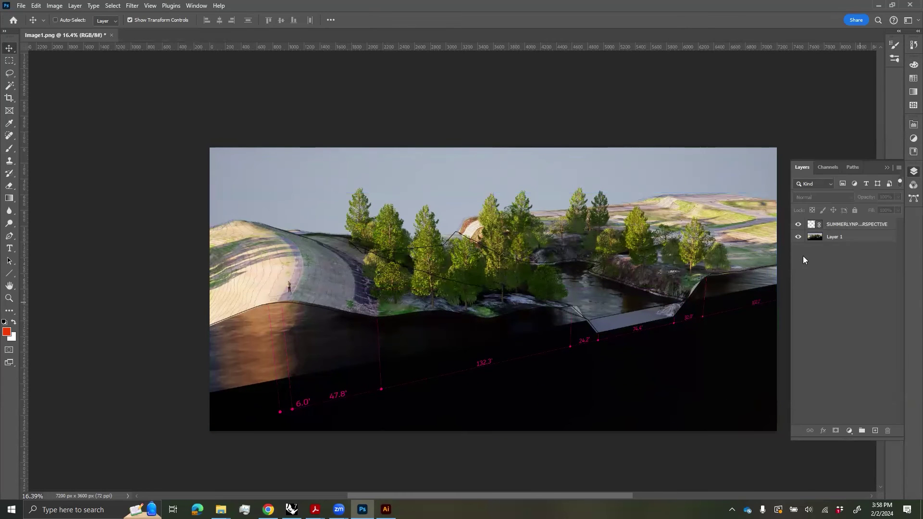
- Hide the linework layer and mask out the sky and dark section cut on Layer 1 using Magic Wand selections
{"action": "left_click", "coordinate": [798, 224]}
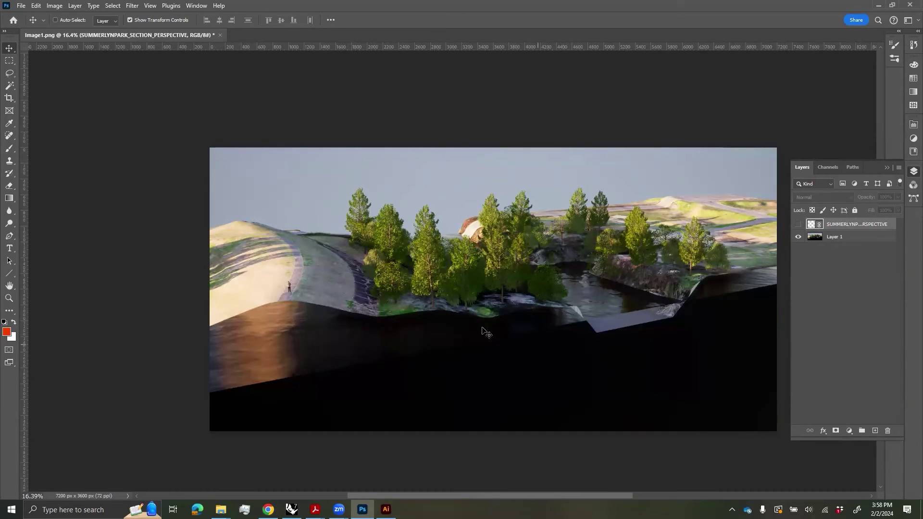
{"action": "left_click", "coordinate": [449, 370], "text": "ctrl"}
{"action": "key", "text": "w"}
{"action": "left_click", "coordinate": [278, 374]}
{"action": "left_click", "coordinate": [274, 312]}
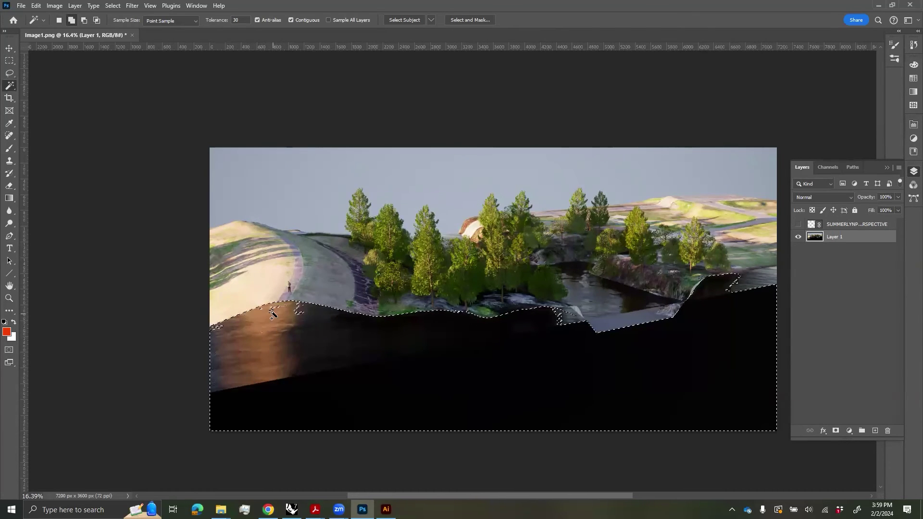
{"action": "left_click", "coordinate": [296, 312], "text": "shift"}
{"action": "left_click", "coordinate": [757, 278], "text": "shift"}
{"action": "left_click", "coordinate": [451, 192], "text": "shift"}
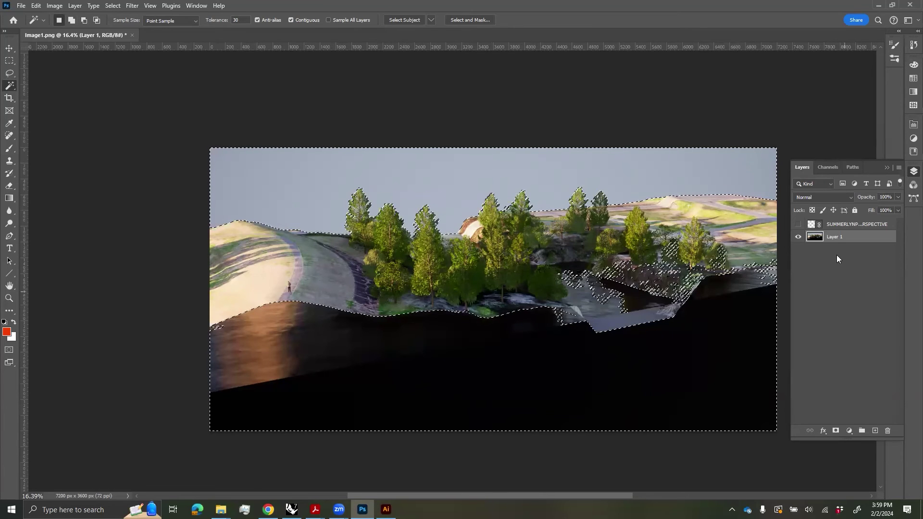
{"action": "left_click", "coordinate": [836, 431], "text": "alt"}
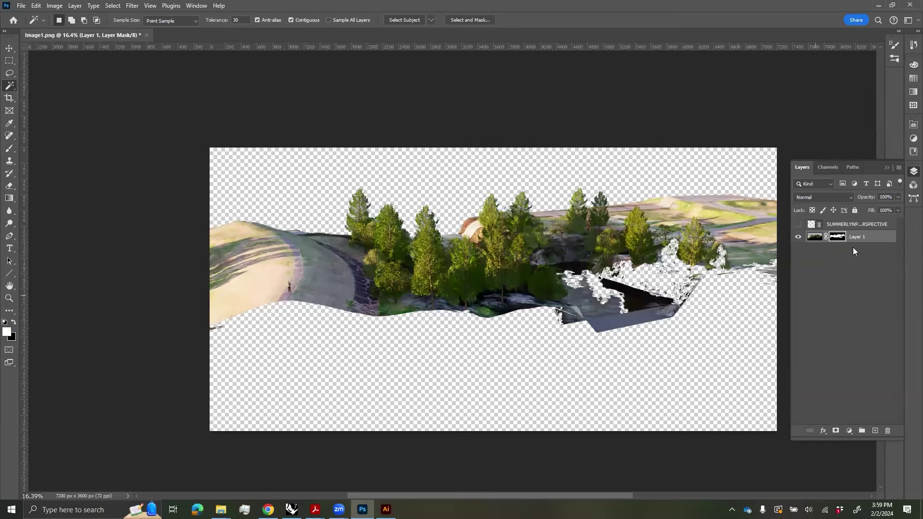
- Paint white on Layer 1's mask with the Brush to restore the river water, rocky bank and far slope
{"action": "key", "text": "backslash"}
{"action": "key", "text": "x"}
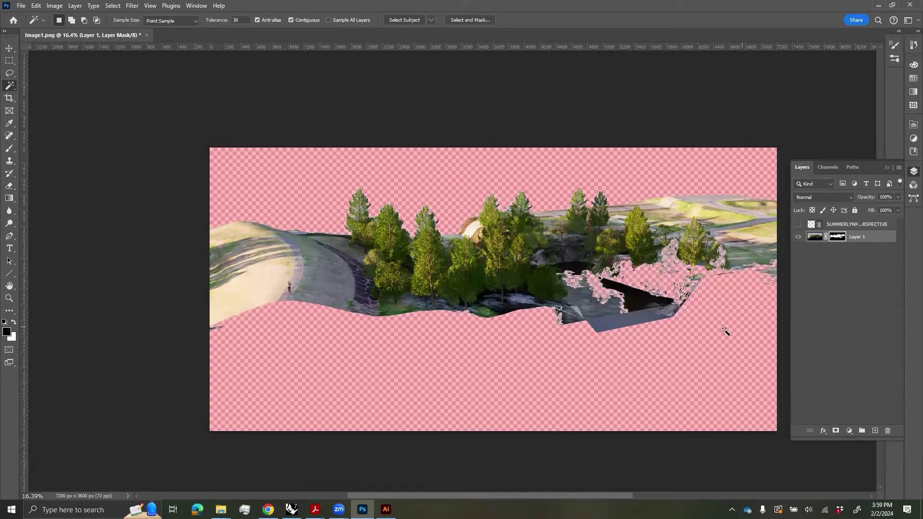
{"action": "scroll", "coordinate": [673, 312], "scroll_direction": "up", "scroll_amount": 5, "text": "alt"}
{"action": "key", "text": "b"}
{"action": "right_click", "coordinate": [393, 228]}
{"action": "key", "text": "Escape"}
{"action": "key", "text": "x"}
{"action": "mouse_move", "coordinate": [386, 260]}
{"action": "left_mouse_down"}
{"action": "mouse_move", "coordinate": [398, 284]}
{"action": "mouse_move", "coordinate": [451, 262]}
{"action": "mouse_move", "coordinate": [445, 252]}
{"action": "mouse_move", "coordinate": [426, 286]}
{"action": "mouse_move", "coordinate": [461, 276]}
{"action": "mouse_move", "coordinate": [454, 290]}
{"action": "mouse_move", "coordinate": [382, 284]}
{"action": "mouse_move", "coordinate": [644, 200]}
{"action": "mouse_move", "coordinate": [532, 241]}
{"action": "mouse_move", "coordinate": [519, 287]}
{"action": "mouse_move", "coordinate": [505, 291]}
{"action": "mouse_move", "coordinate": [549, 300]}
{"action": "mouse_move", "coordinate": [584, 250]}
{"action": "left_mouse_up"}
{"action": "key", "text": "bracketright"}
{"action": "key", "text": "bracketright"}
{"action": "key", "text": "bracketright"}
{"action": "key", "text": "bracketright"}
{"action": "key", "text": "bracketleft"}
{"action": "key", "text": "bracketleft"}
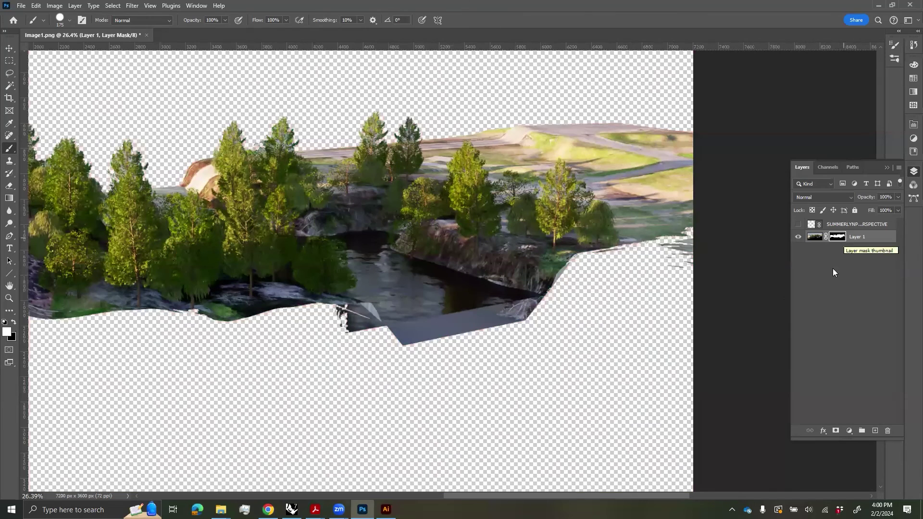
- Show the linework layer again and add a white Solid Color fill layer behind the masked render
{"action": "left_click", "coordinate": [798, 224]}
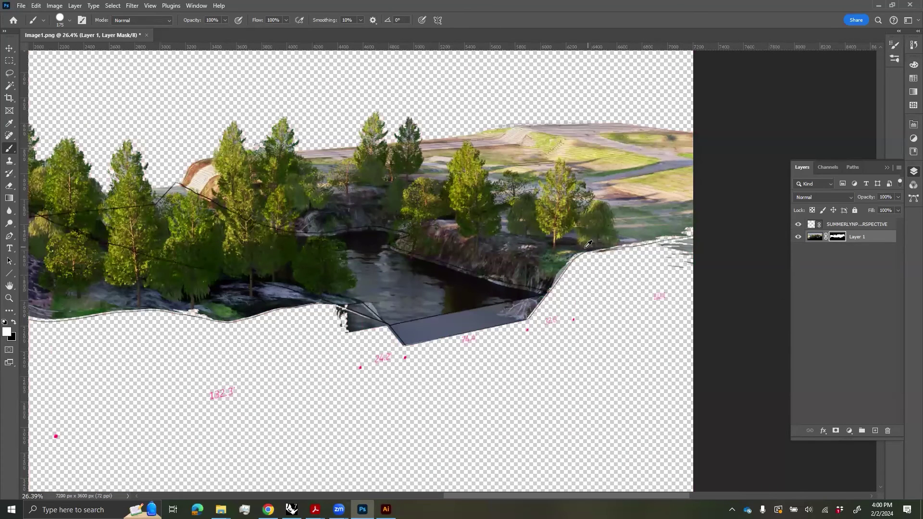
{"action": "scroll", "coordinate": [596, 255], "scroll_direction": "down", "scroll_amount": 3, "text": "alt"}
{"action": "left_click", "coordinate": [851, 430]}
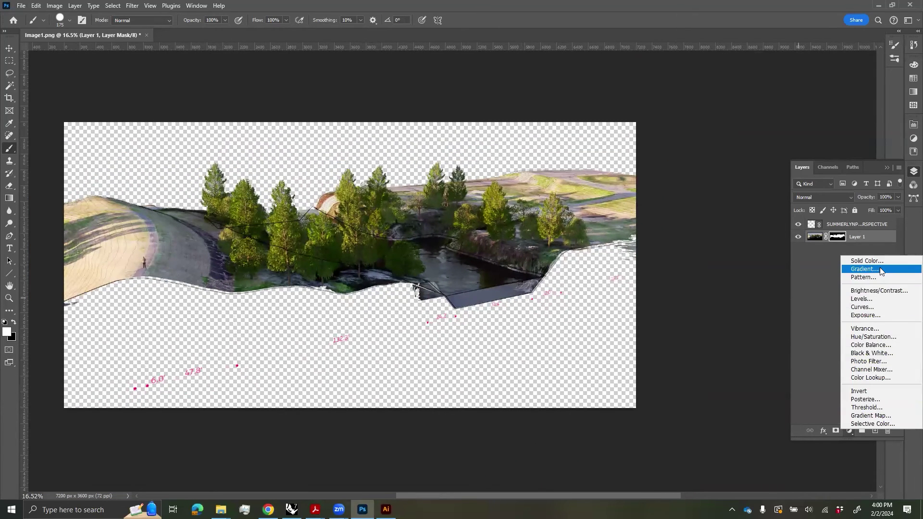
{"action": "left_click", "coordinate": [867, 261]}
{"action": "left_click", "coordinate": [643, 329]}
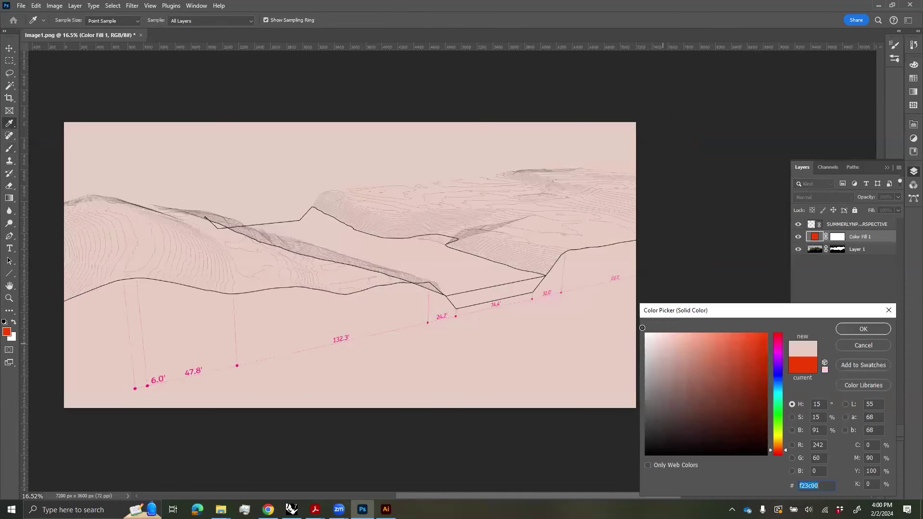
{"action": "left_click", "coordinate": [863, 329]}
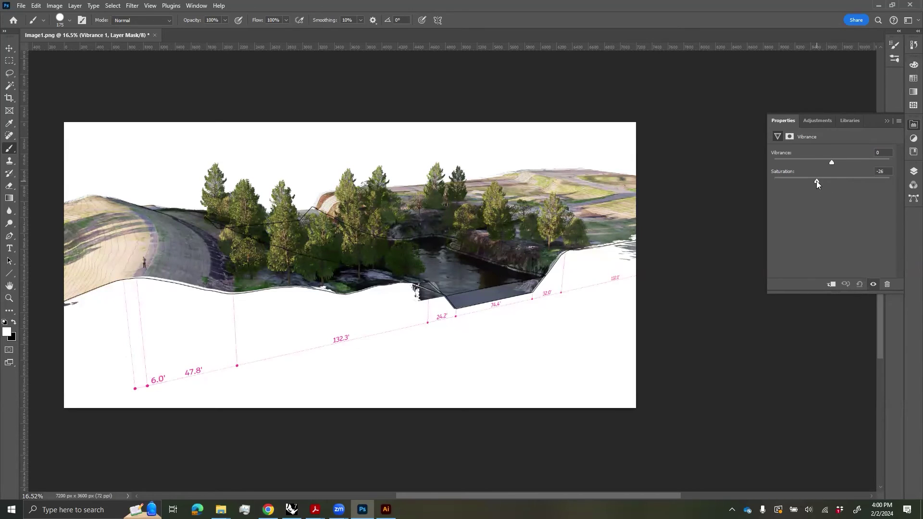
- Mute the image's colors with a Vibrance adjustment layer, reducing Saturation to about -26
{"action": "left_click_drag", "start_coordinate": [832, 163], "coordinate": [832, 162]}
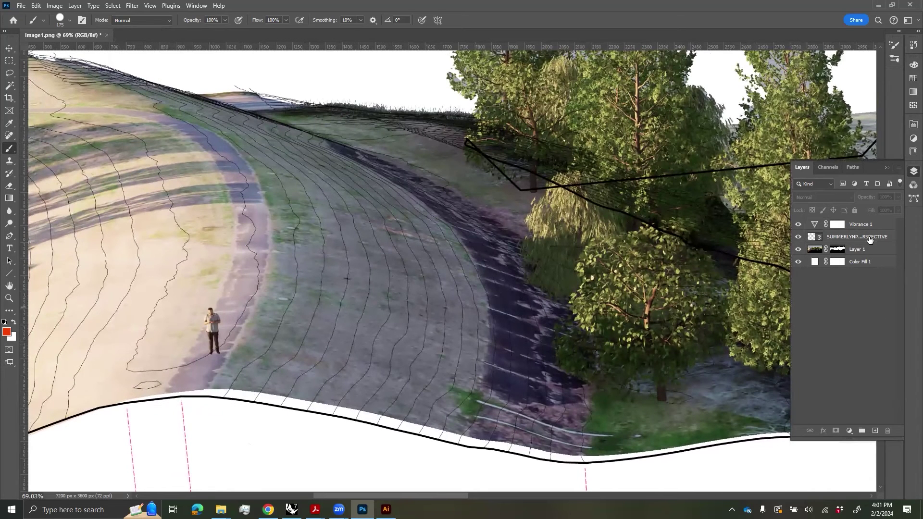
- Move the linework layer slightly upward so the section line meets the cut edge of the rendered terrain
{"action": "left_click", "coordinate": [860, 237]}
{"action": "left_click", "coordinate": [9, 49]}
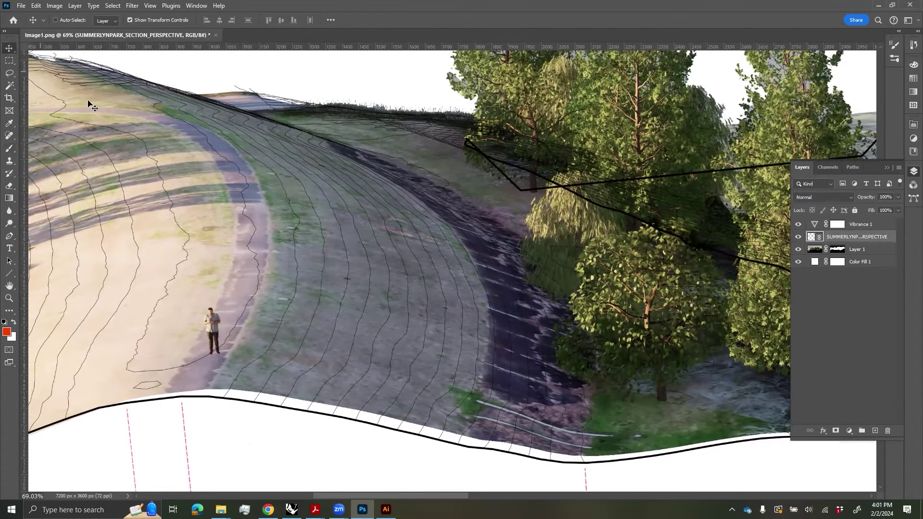
{"action": "scroll", "coordinate": [565, 390], "scroll_direction": "down", "scroll_amount": 5, "text": "alt"}
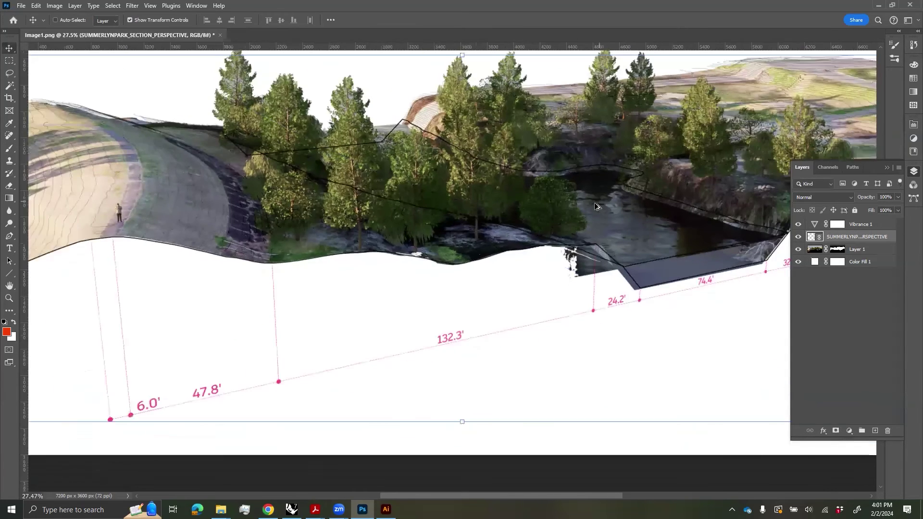
{"action": "scroll", "coordinate": [596, 206], "scroll_direction": "down", "scroll_amount": 2, "text": "alt"}
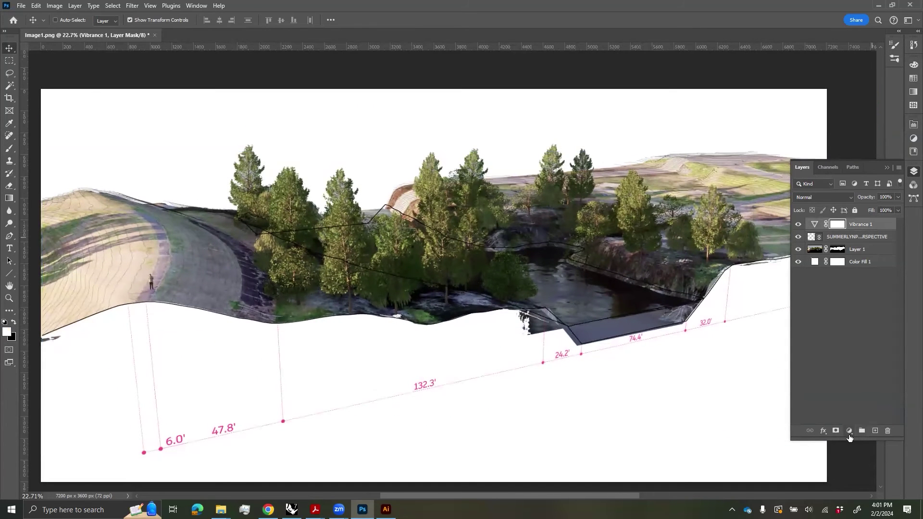
- Add a Solid Color fill layer in 50% gray (7f7f7f) above the Vibrance adjustment layer
{"action": "left_click", "coordinate": [848, 431]}
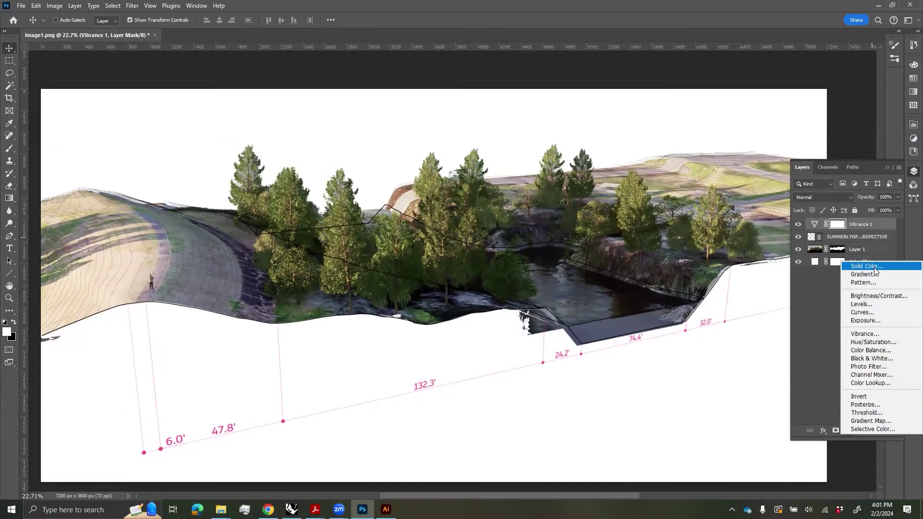
{"action": "left_click", "coordinate": [875, 266]}
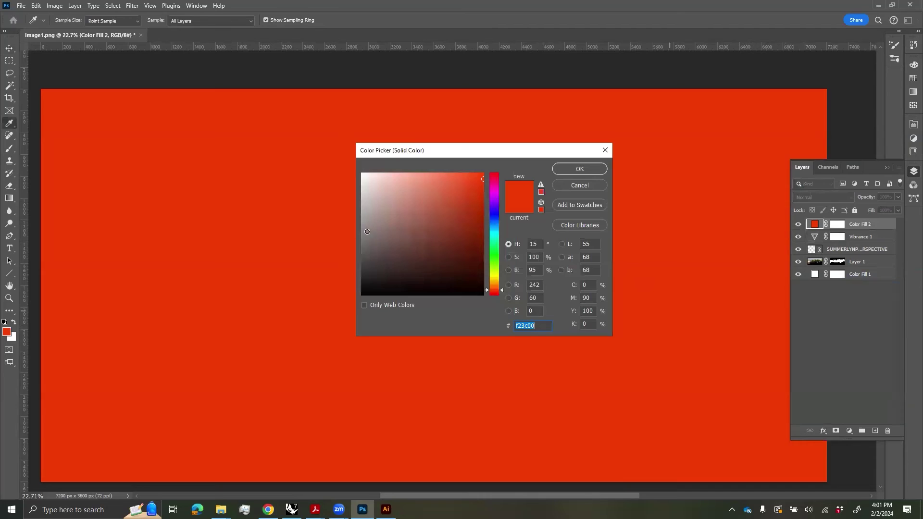
{"action": "left_click_drag", "start_coordinate": [368, 232], "coordinate": [348, 233]}
{"action": "left_click_drag", "start_coordinate": [538, 271], "coordinate": [514, 273]}
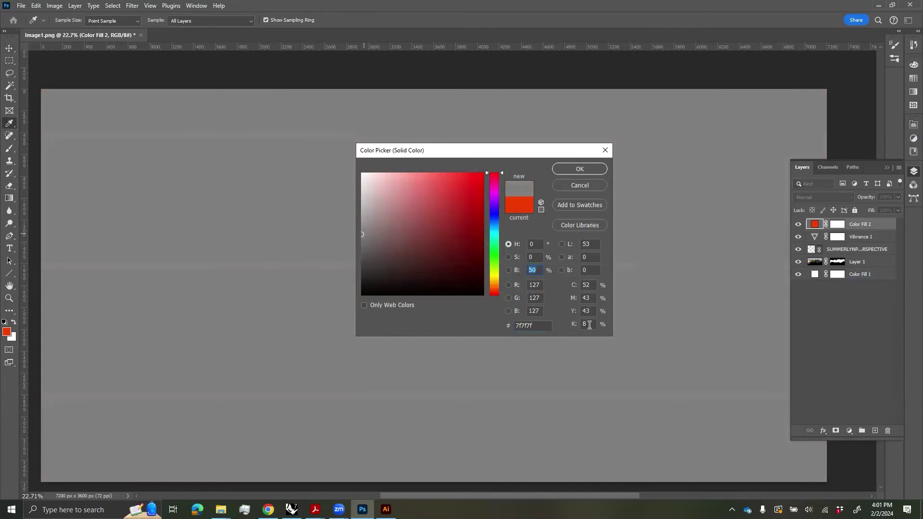
{"action": "key", "text": "Return"}
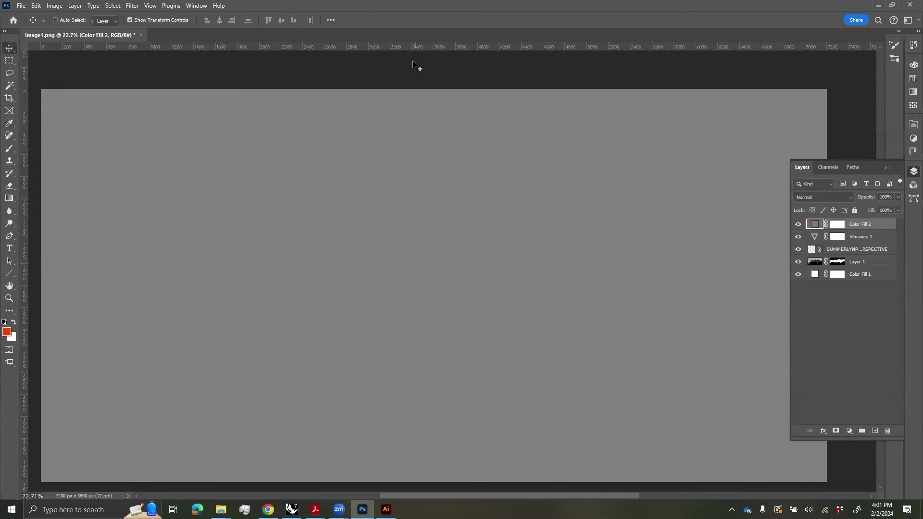
- Convert the gray fill layer to a smart object and apply monochromatic, uniform Add Noise at 15%
{"action": "left_click", "coordinate": [136, 5]}
{"action": "mouse_move", "coordinate": [225, 145]}
{"action": "left_click", "coordinate": [280, 157]}
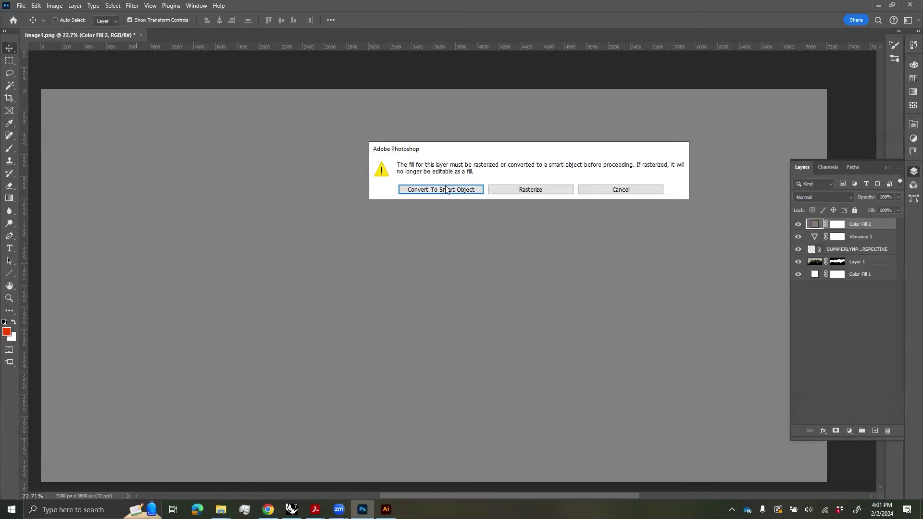
{"action": "left_click", "coordinate": [441, 190]}
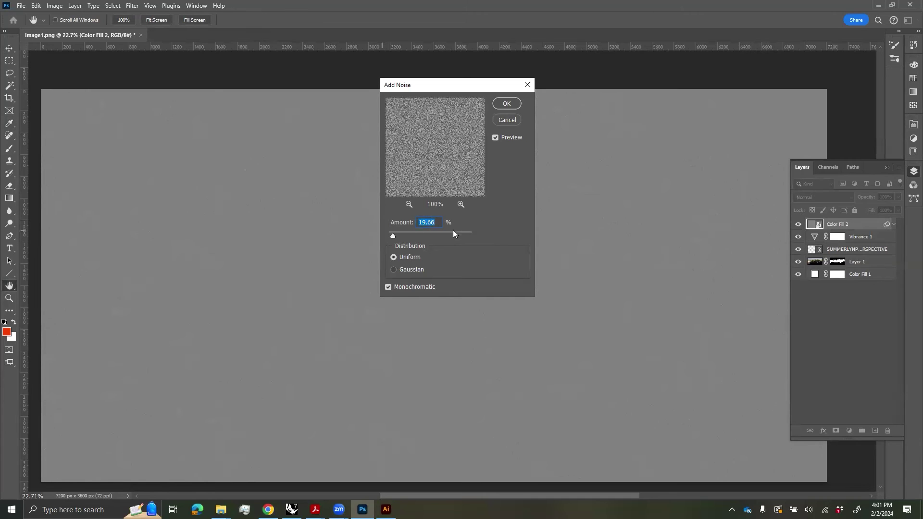
{"action": "type", "text": "15"}
{"action": "left_click", "coordinate": [511, 104]}
- Set the gray noise layer's blending mode to Overlay and compare the image with and without the grain
{"action": "left_click", "coordinate": [847, 198]}
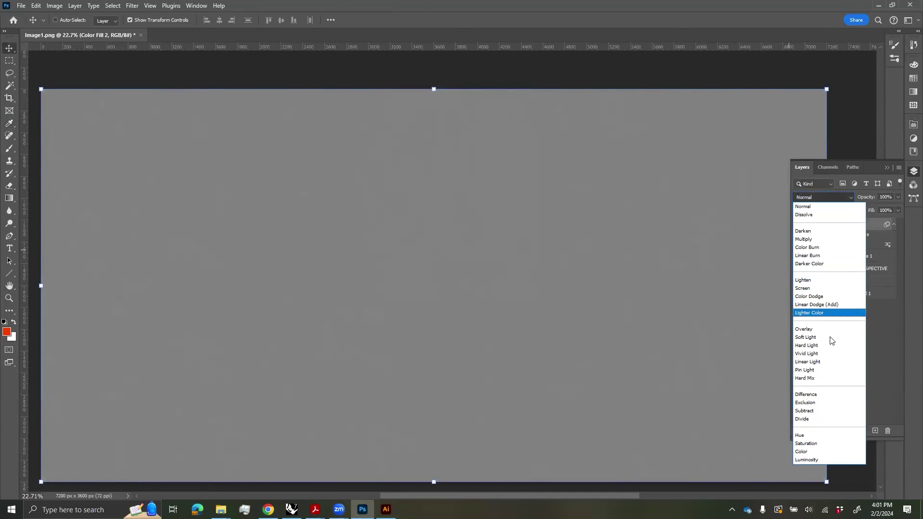
{"action": "left_click", "coordinate": [822, 329]}
{"action": "left_click", "coordinate": [799, 224]}
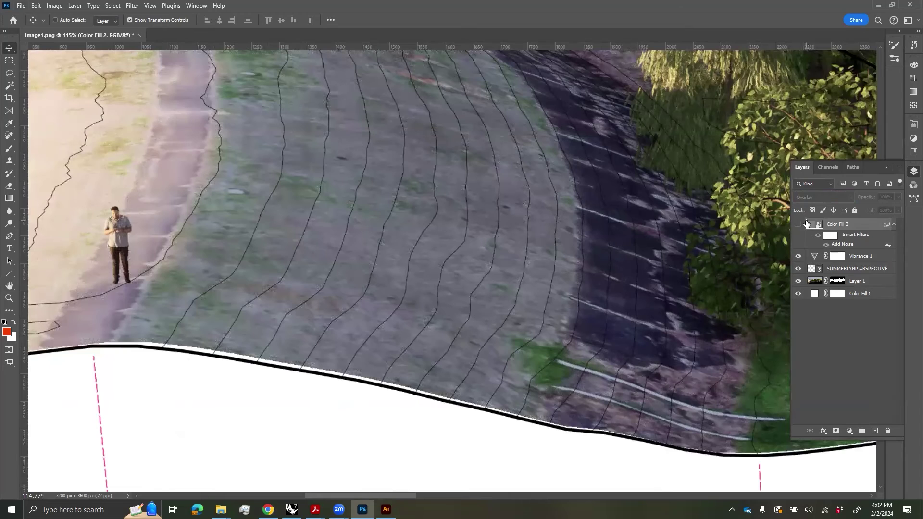
{"action": "left_click", "coordinate": [799, 224]}
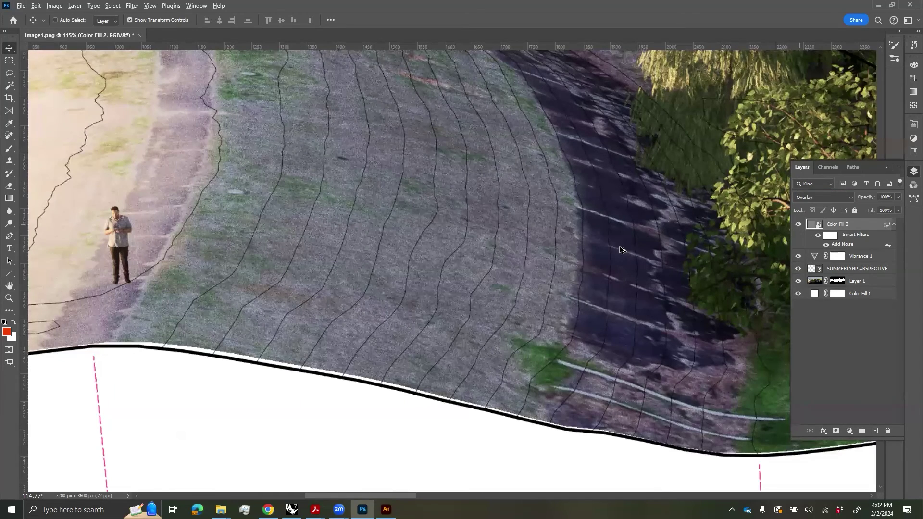
{"action": "scroll", "coordinate": [388, 210], "scroll_direction": "down", "scroll_amount": 6, "text": "alt"}
{"action": "left_click_drag", "start_coordinate": [563, 190], "coordinate": [389, 210]}
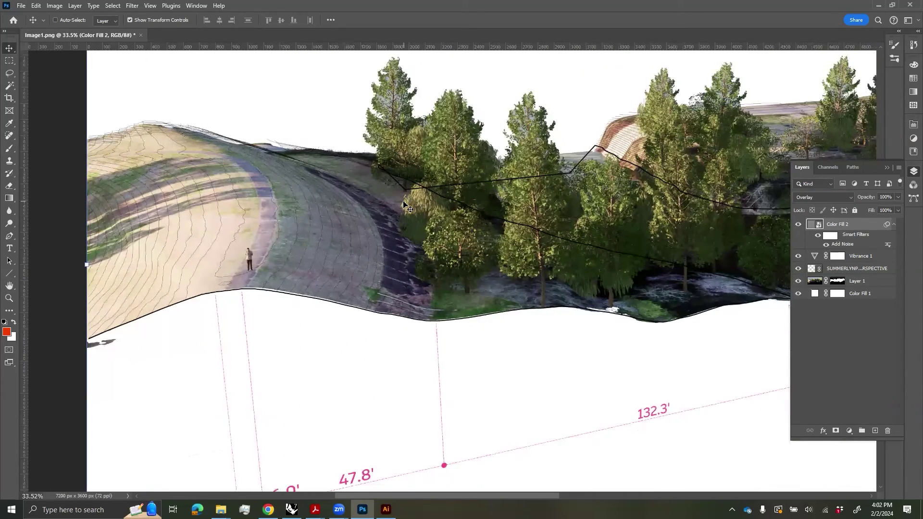
{"action": "scroll", "coordinate": [405, 205], "scroll_direction": "down", "scroll_amount": 3, "text": "alt"}
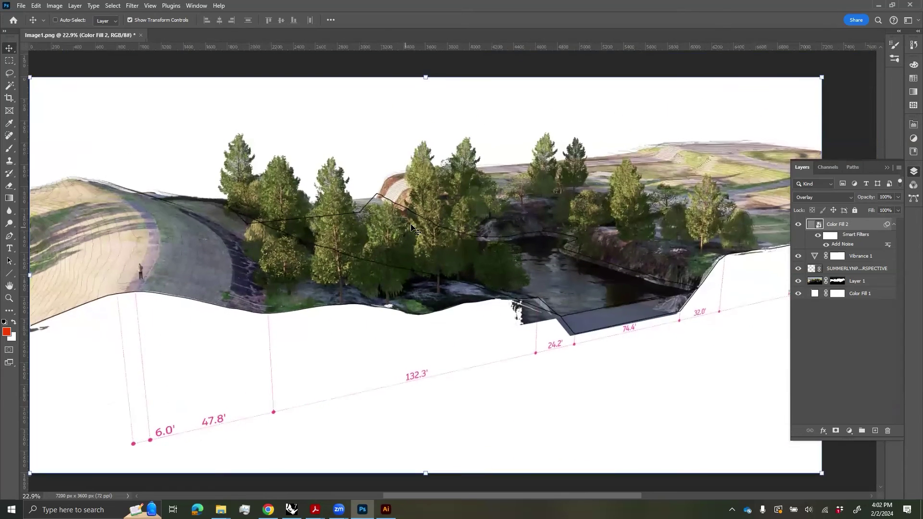
{"action": "left_click", "coordinate": [831, 329]}
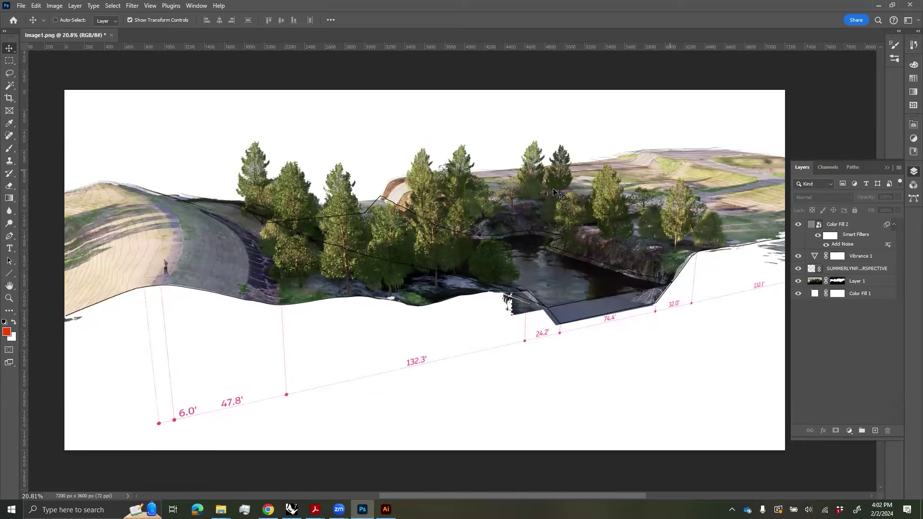
- Mask the linework layer and brush black with a large tip to hide the lines over the trees and distant ridge
{"action": "left_click", "coordinate": [813, 273]}
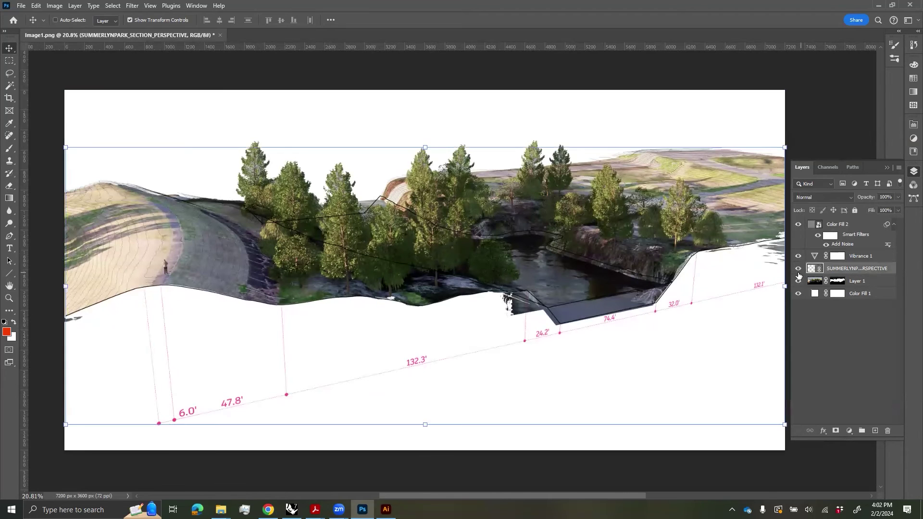
{"action": "left_click", "coordinate": [836, 431]}
{"action": "key", "text": "b"}
{"action": "left_click", "coordinate": [15, 322]}
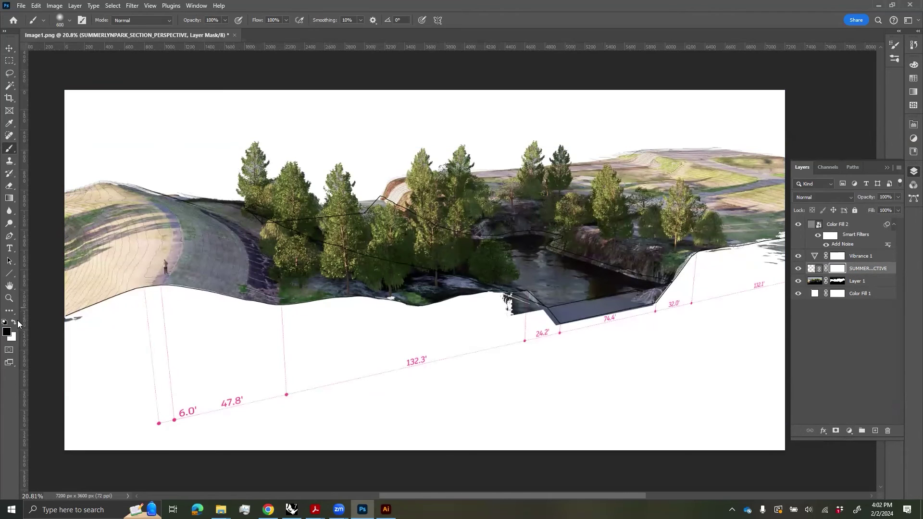
{"action": "key", "text": "bracketright"}
{"action": "key", "text": "bracketright"}
{"action": "key", "text": "bracketright"}
{"action": "key", "text": "bracketright"}
{"action": "left_click_drag", "start_coordinate": [100, 178], "coordinate": [318, 187]}
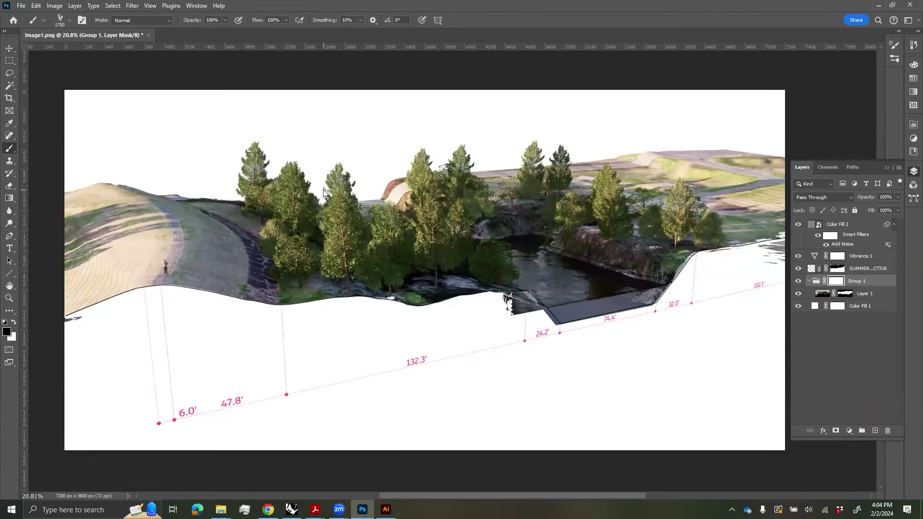
- Brush black mist shapes on Group 1's mask over the conifers and the rocky bank beyond the river
{"action": "left_click", "coordinate": [254, 176]}
{"action": "key", "text": "bracketright"}
{"action": "left_click", "coordinate": [423, 161]}
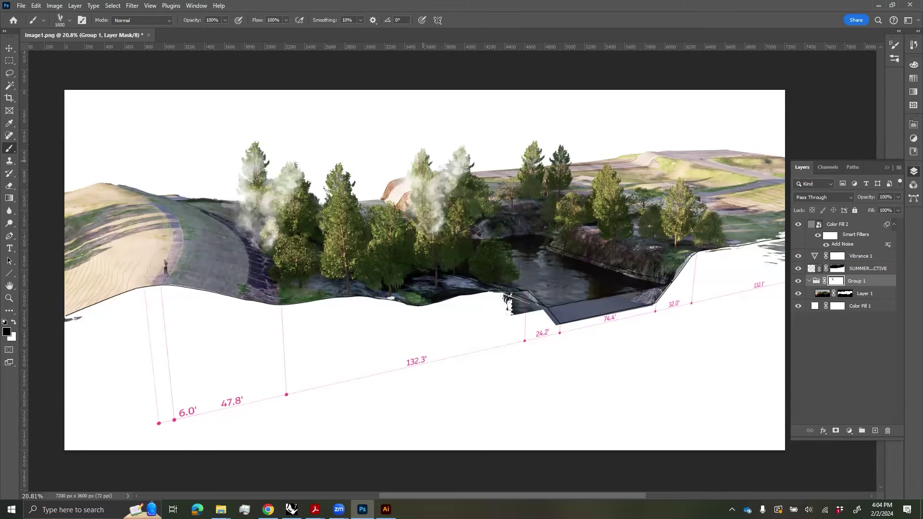
{"action": "key", "text": "bracketleft"}
{"action": "key", "text": "bracketleft"}
{"action": "key", "text": "bracketleft"}
{"action": "key", "text": "bracketleft"}
{"action": "left_click", "coordinate": [556, 229]}
- Enlarge the mist brush and fade the distant hills at the far end of the terrain on Group 1's mask
{"action": "key", "text": "bracketright"}
{"action": "key", "text": "bracketright"}
{"action": "key", "text": "bracketright"}
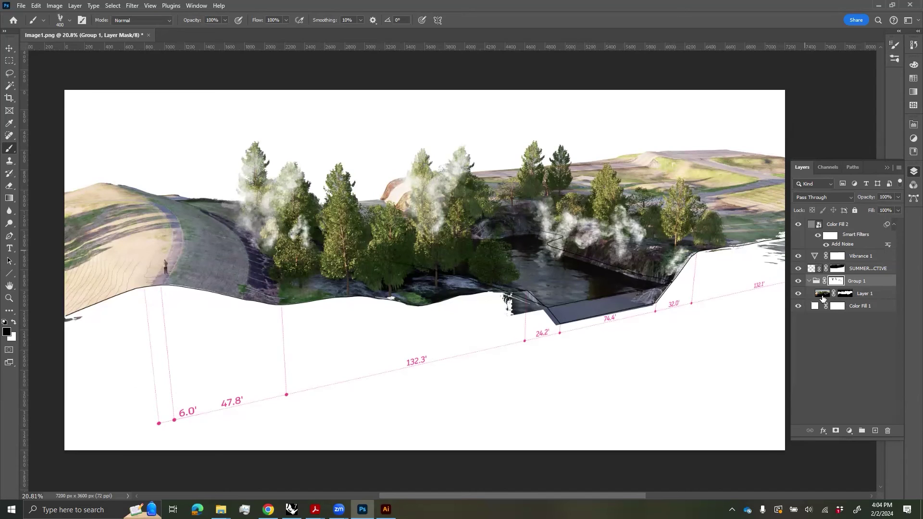
{"action": "key", "text": "bracketright"}
{"action": "key", "text": "bracketright"}
{"action": "key", "text": "bracketright"}
{"action": "key", "text": "bracketright"}
{"action": "key", "text": "bracketright"}
{"action": "key", "text": "bracketright"}
{"action": "key", "text": "bracketright"}
{"action": "key", "text": "bracketright"}
{"action": "key", "text": "bracketright"}
{"action": "key", "text": "bracketright"}
{"action": "left_click", "coordinate": [615, 124]}
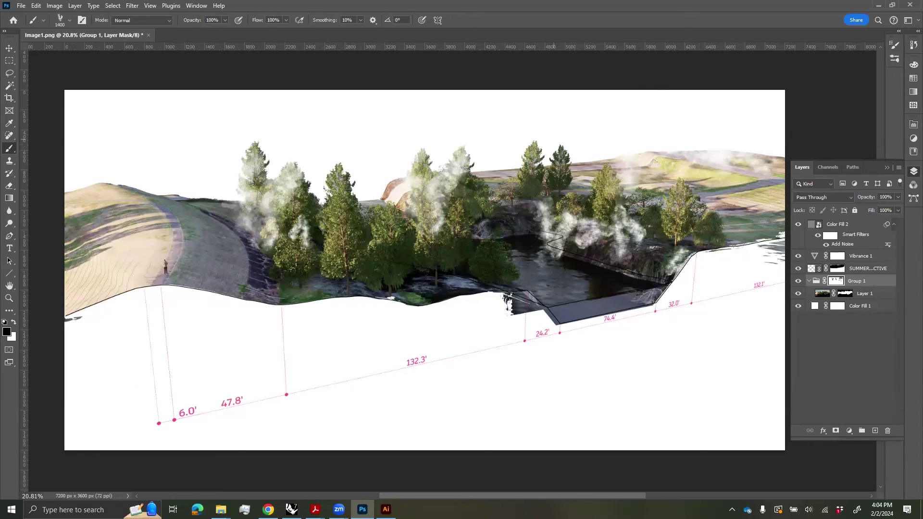
{"action": "left_click", "coordinate": [553, 139]}
- Reduce the mist brush and soften the terrain behind the trees and the levee's ridge on Group 1's mask
{"action": "key", "text": "bracketleft"}
{"action": "key", "text": "bracketleft"}
{"action": "key", "text": "bracketleft"}
{"action": "key", "text": "bracketleft"}
{"action": "left_click", "coordinate": [495, 163]}
{"action": "left_click", "coordinate": [81, 171]}
{"action": "left_click", "coordinate": [96, 170]}
{"action": "left_click", "coordinate": [173, 172]}
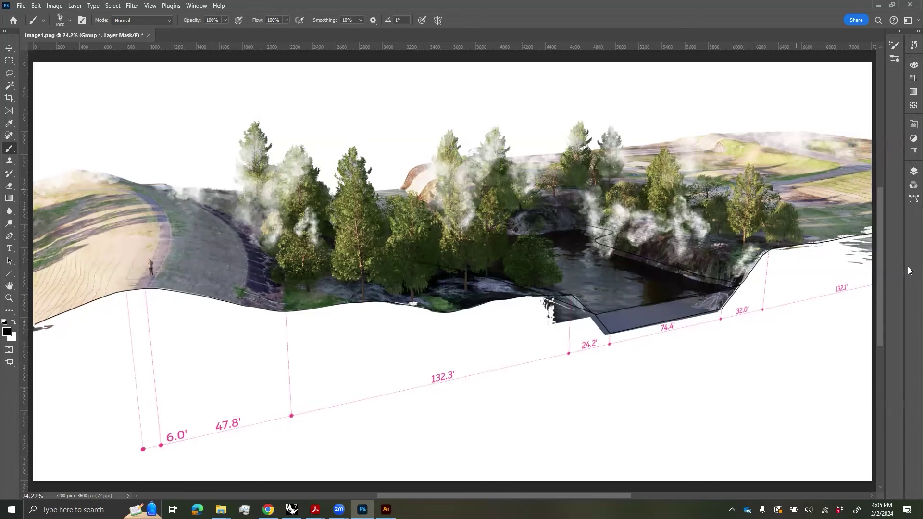
- Review the finished example in section perspective test.pdf and return to Photoshop
{"action": "mouse_move", "coordinate": [315, 510]}
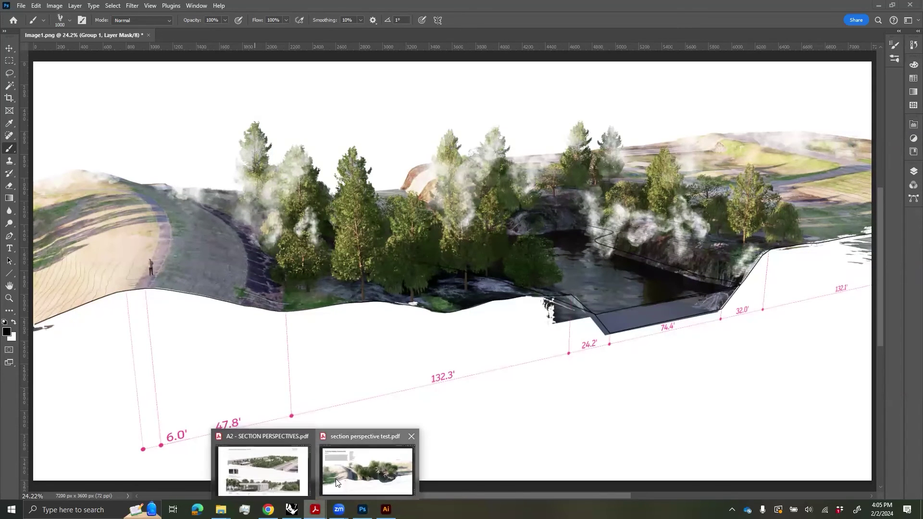
{"action": "left_click", "coordinate": [338, 483]}
{"action": "left_click", "coordinate": [866, 6]}
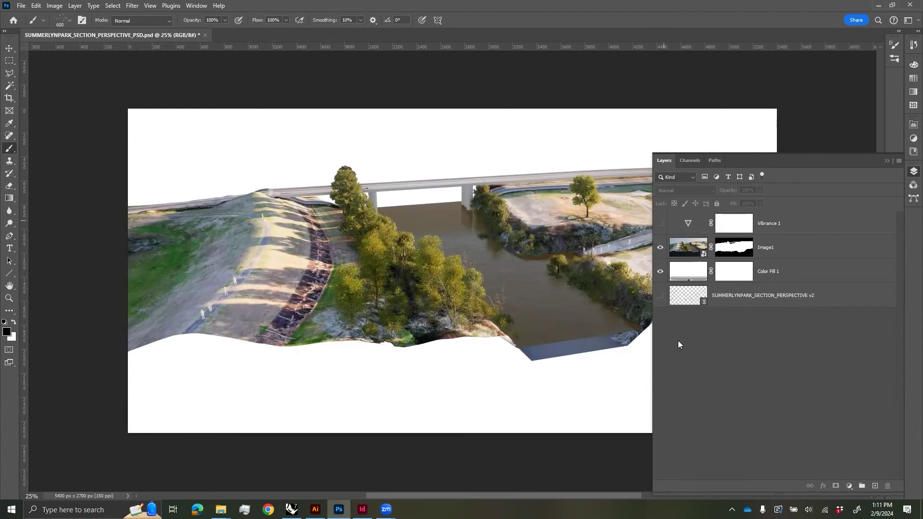
- Narrow the Layers panel and inspect the river, bridge and far bank in the SUMMERLYNPARK_SECTION_PERSPECTIVE_PSD document
{"action": "left_click", "coordinate": [734, 247]}
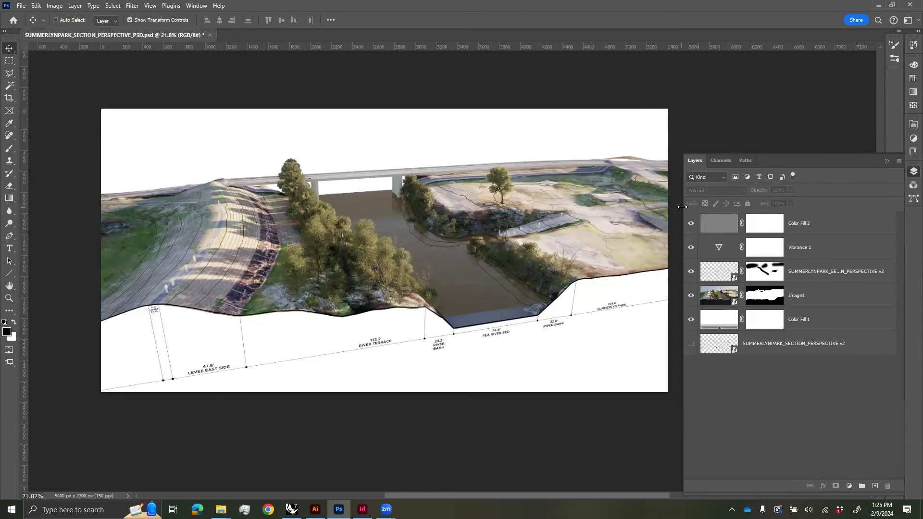
{"action": "left_click_drag", "start_coordinate": [682, 206], "coordinate": [727, 204]}
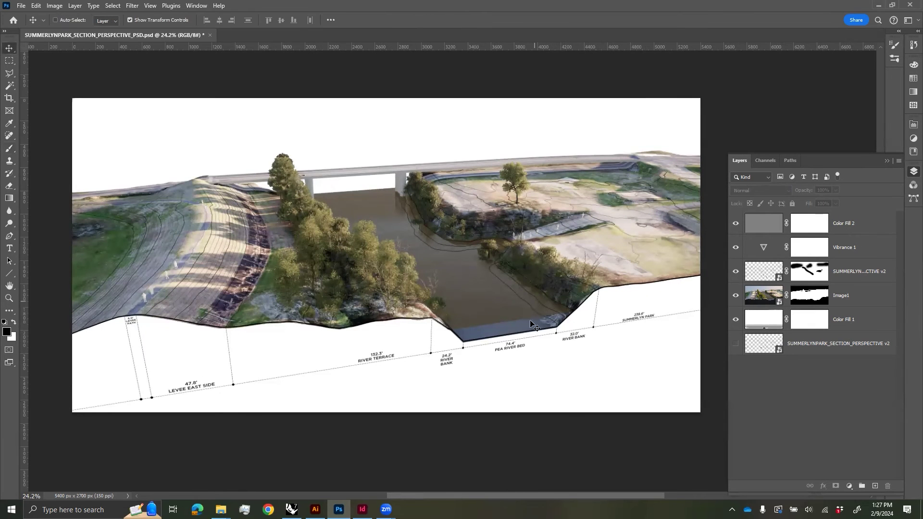
{"action": "scroll", "coordinate": [493, 247], "scroll_direction": "up", "scroll_amount": 10, "text": "alt"}
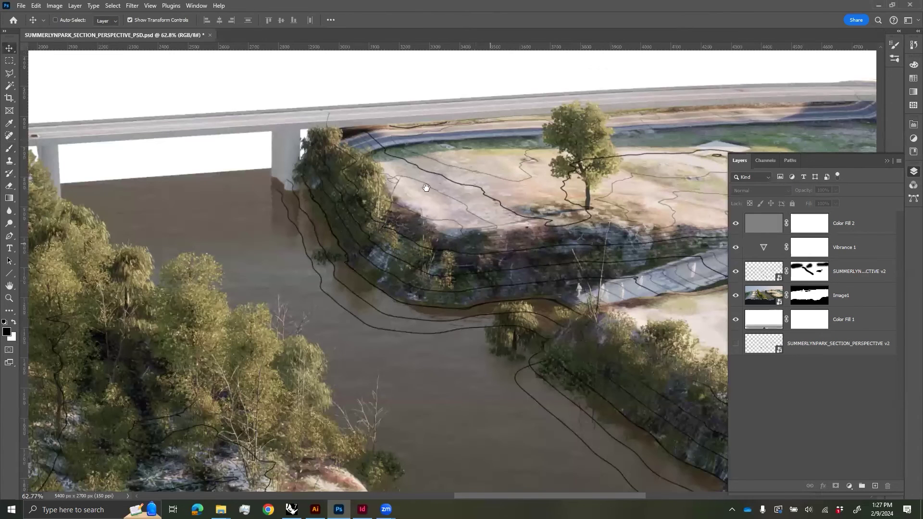
{"action": "left_click_drag", "start_coordinate": [490, 244], "coordinate": [425, 188]}
{"action": "scroll", "coordinate": [425, 188], "scroll_direction": "up", "scroll_amount": 1, "text": "alt"}
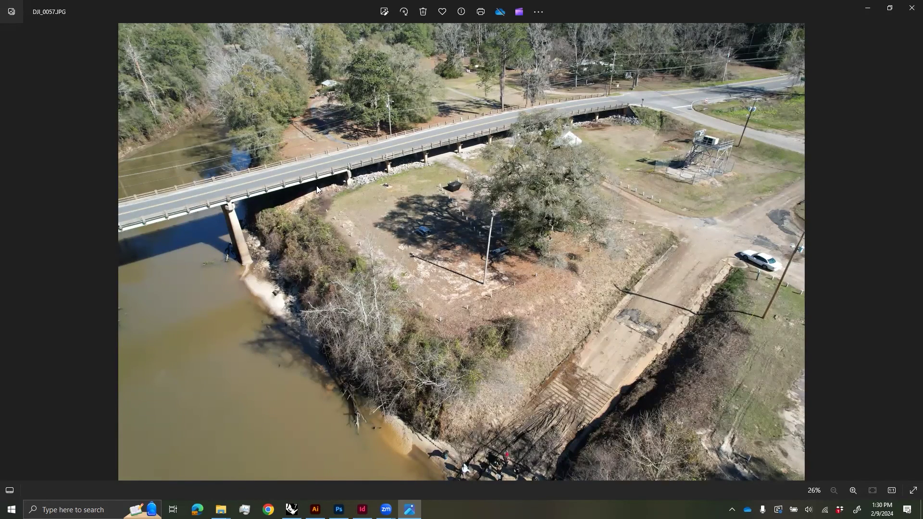
- Enlarge the drone photo DJI_0057.JPG and capture the wooded river bank beside the bridge for use in Photoshop
{"action": "double_click", "coordinate": [308, 2]}
{"action": "left_click", "coordinate": [752, 29]}
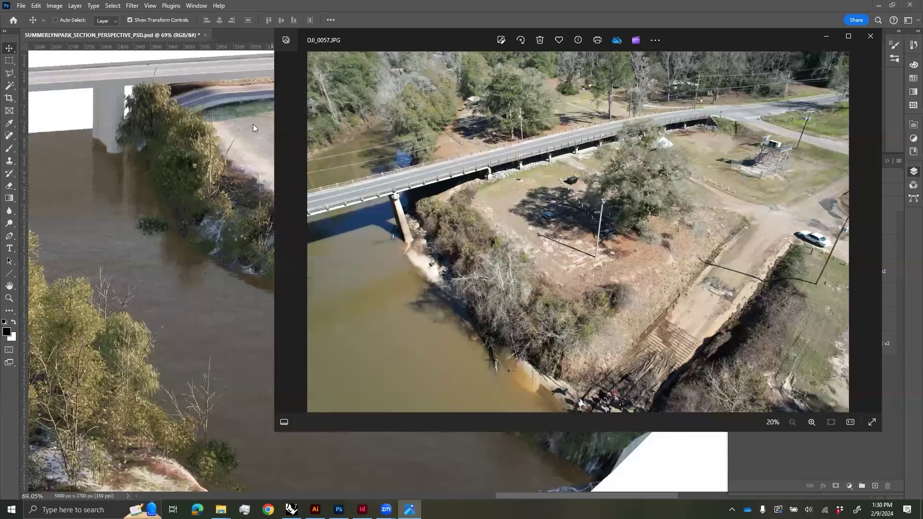
{"action": "left_click_drag", "start_coordinate": [499, 50], "coordinate": [392, 79]}
{"action": "key", "text": "super+Up"}
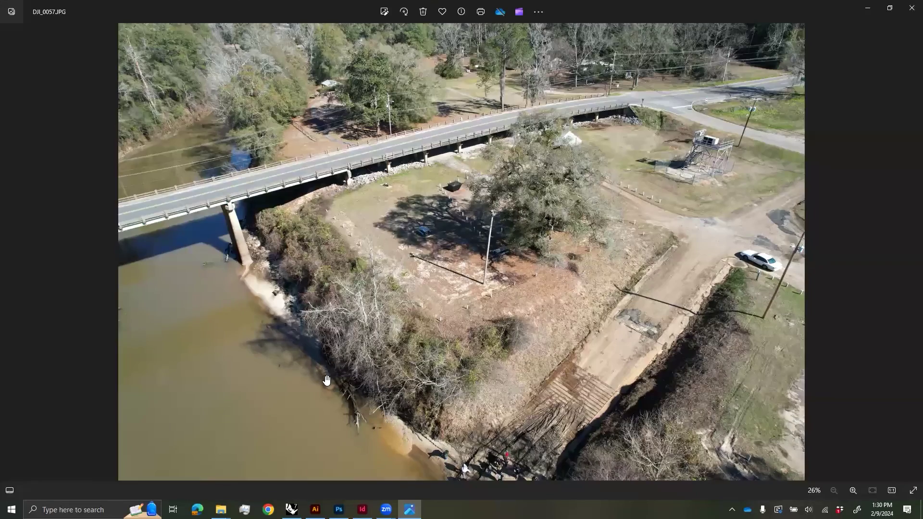
{"action": "scroll", "coordinate": [396, 268], "scroll_direction": "up", "scroll_amount": 3}
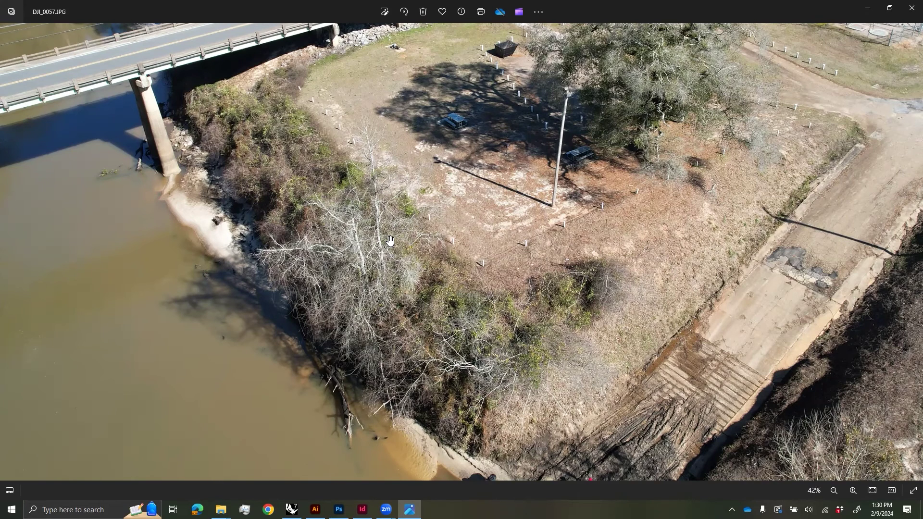
{"action": "key", "text": "ctrl+e"}
{"action": "left_click_drag", "start_coordinate": [94, 35], "coordinate": [661, 470]}
{"action": "left_click", "coordinate": [867, 9]}
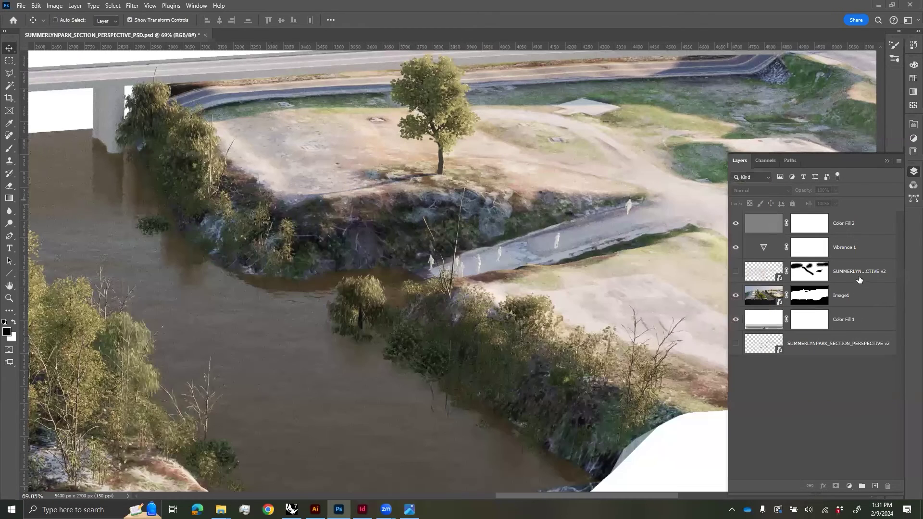
- Paste the captured bank photo above the linework layer, then scale, rotate and distort it to match the rendered bridge and bank
{"action": "left_click", "coordinate": [859, 279]}
{"action": "key", "text": "ctrl+v"}
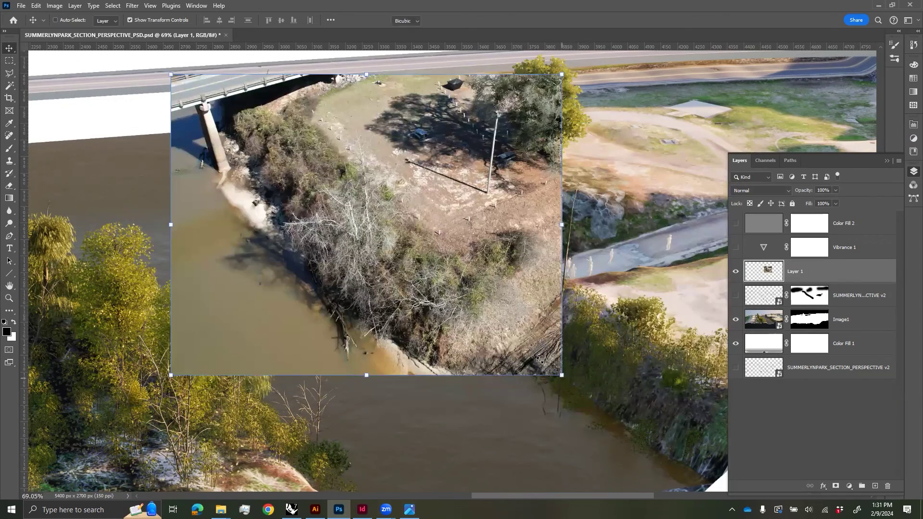
{"action": "left_click_drag", "start_coordinate": [562, 375], "coordinate": [526, 352]}
{"action": "left_click_drag", "start_coordinate": [357, 74], "coordinate": [363, 90], "text": "ctrl"}
{"action": "left_click_drag", "start_coordinate": [191, 71], "coordinate": [207, 62], "text": "ctrl"}
{"action": "left_click_drag", "start_coordinate": [517, 230], "coordinate": [536, 231], "text": "ctrl"}
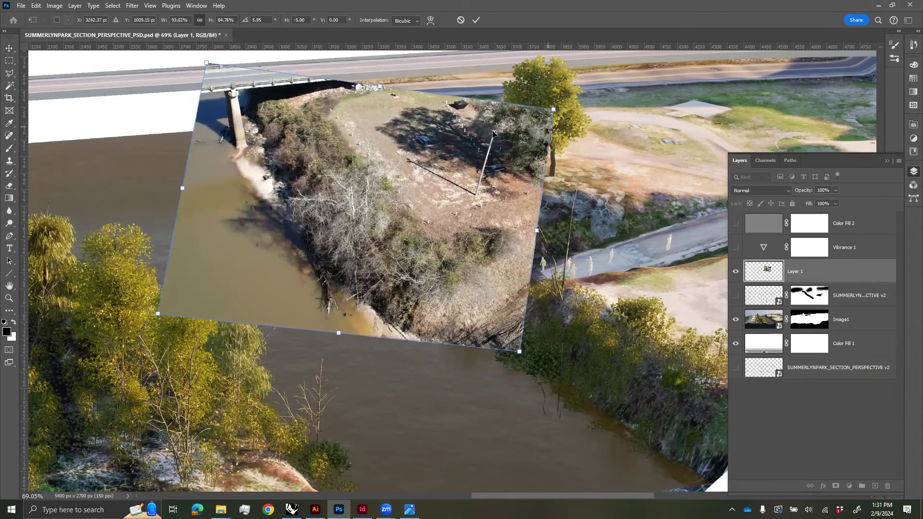
{"action": "left_click_drag", "start_coordinate": [163, 325], "coordinate": [165, 335]}
{"action": "left_click_drag", "start_coordinate": [202, 55], "coordinate": [196, 61]}
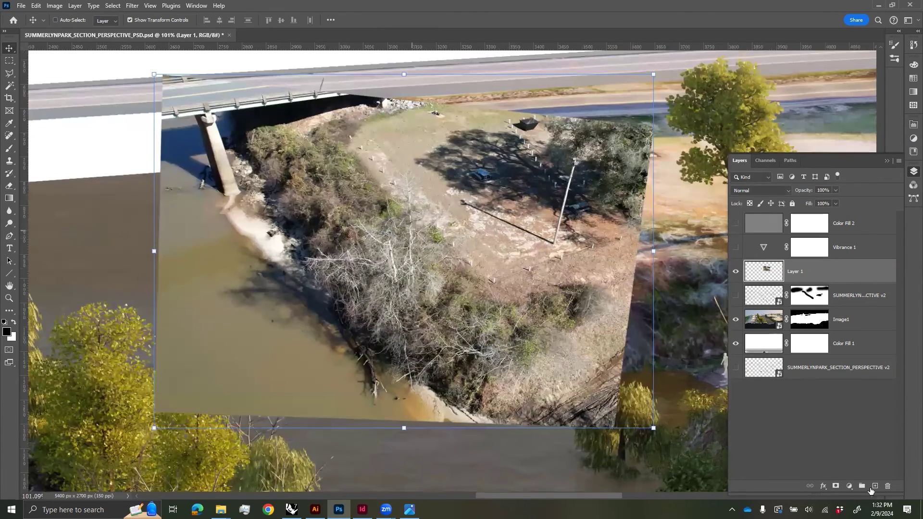
- Add a layer mask to the pasted bank photo and hide its surroundings with a Soft Round brush, keeping only the bank vegetation
{"action": "left_click", "coordinate": [836, 486]}
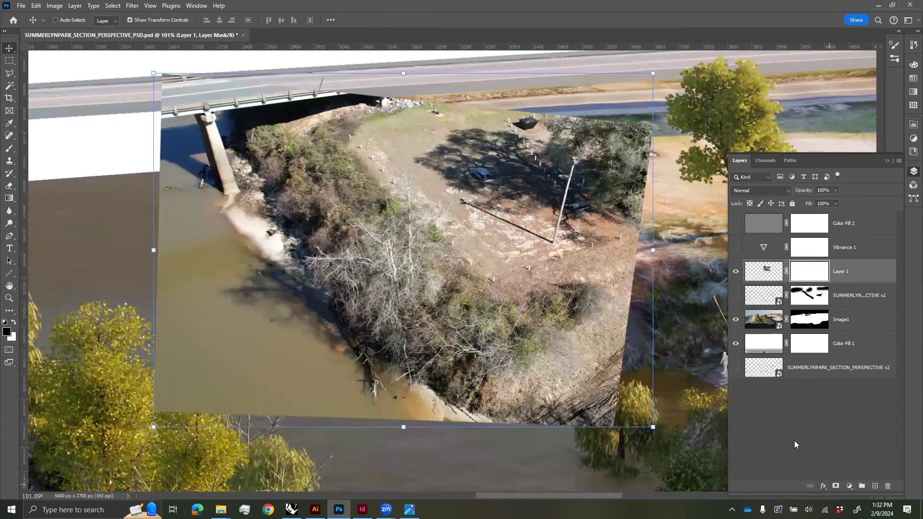
{"action": "left_click", "coordinate": [9, 148]}
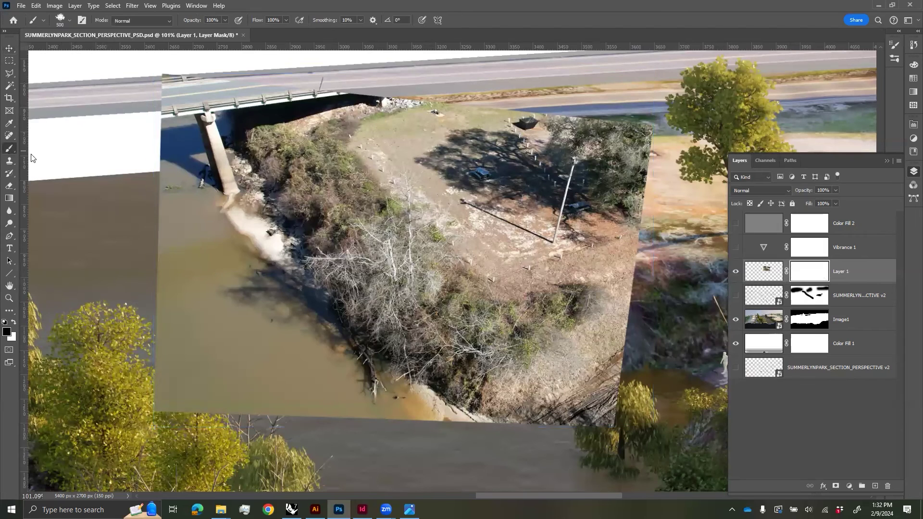
{"action": "right_click", "coordinate": [140, 194]}
{"action": "left_click", "coordinate": [211, 304]}
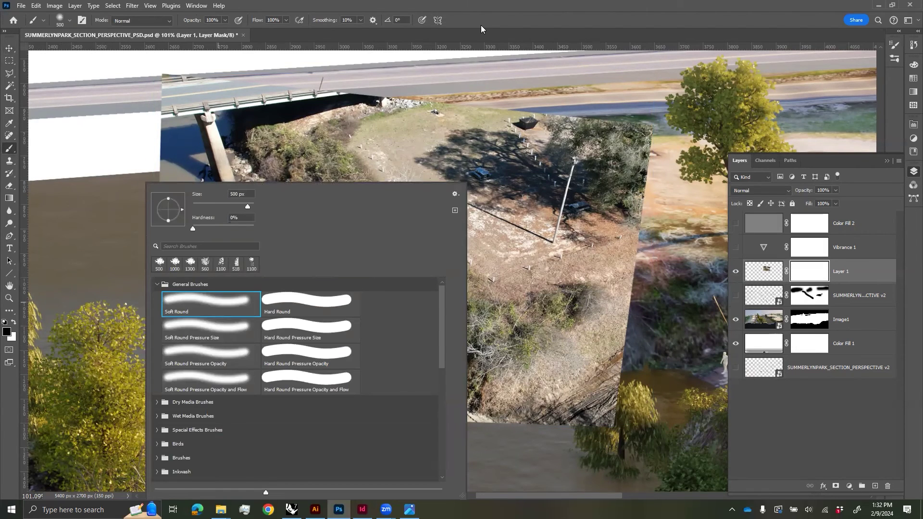
{"action": "key", "text": "Return"}
{"action": "mouse_move", "coordinate": [577, 230]}
{"action": "left_mouse_down"}
{"action": "mouse_move", "coordinate": [408, 110]}
{"action": "mouse_move", "coordinate": [159, 239]}
{"action": "mouse_move", "coordinate": [165, 330]}
{"action": "mouse_move", "coordinate": [477, 451]}
{"action": "mouse_move", "coordinate": [628, 377]}
{"action": "mouse_move", "coordinate": [644, 268]}
{"action": "mouse_move", "coordinate": [579, 193]}
{"action": "mouse_move", "coordinate": [457, 123]}
{"action": "mouse_move", "coordinate": [496, 163]}
{"action": "mouse_move", "coordinate": [230, 58]}
{"action": "mouse_move", "coordinate": [192, 116]}
{"action": "mouse_move", "coordinate": [207, 223]}
{"action": "mouse_move", "coordinate": [285, 360]}
{"action": "left_mouse_up"}
{"action": "scroll", "coordinate": [577, 269], "scroll_direction": "down", "scroll_amount": 1, "text": "alt"}
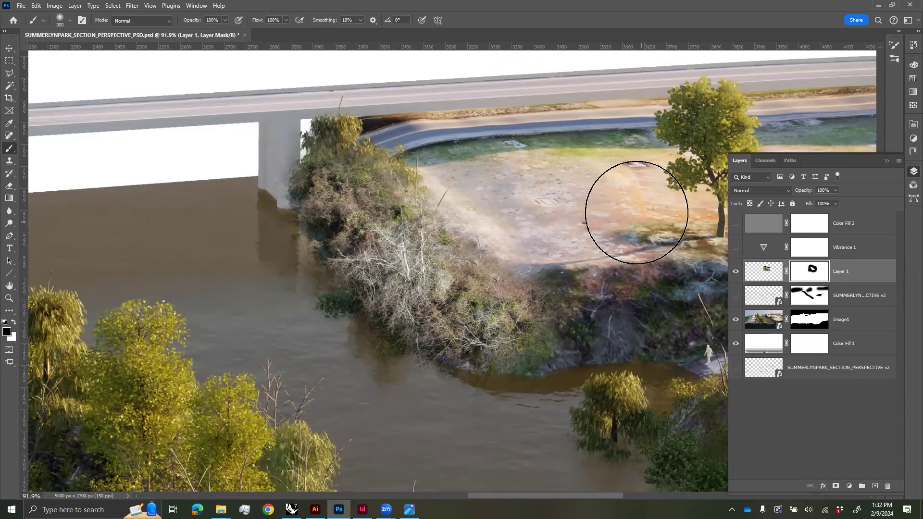
- Reveal more of the photo's vegetation near the bridge pier by painting white on the mask with a foliage-textured brush at 300 to 400 px
{"action": "right_click", "coordinate": [391, 182]}
{"action": "left_click", "coordinate": [421, 263]}
{"action": "key", "text": "Return"}
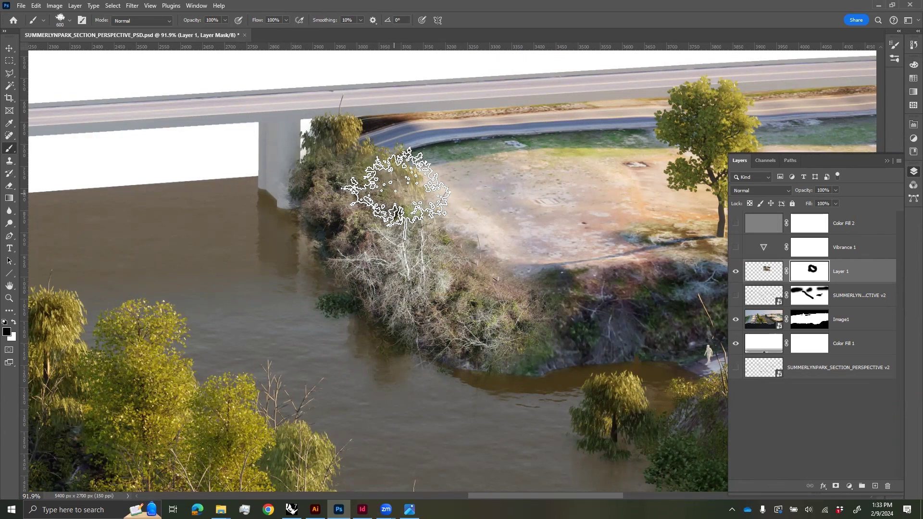
{"action": "key", "text": "x"}
{"action": "key", "text": "bracketleft"}
{"action": "key", "text": "bracketleft"}
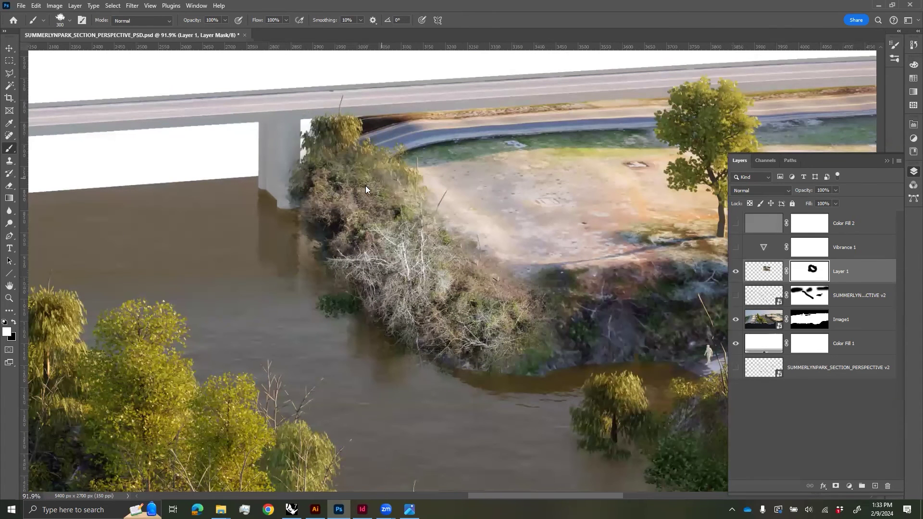
{"action": "left_click_drag", "start_coordinate": [365, 186], "coordinate": [411, 216]}
{"action": "mouse_move", "coordinate": [328, 197]}
{"action": "left_mouse_down"}
{"action": "mouse_move", "coordinate": [407, 236]}
{"action": "mouse_move", "coordinate": [435, 263]}
{"action": "mouse_move", "coordinate": [392, 251]}
{"action": "mouse_move", "coordinate": [464, 286]}
{"action": "mouse_move", "coordinate": [523, 165]}
{"action": "left_mouse_up"}
{"action": "right_click", "coordinate": [502, 219]}
{"action": "left_click_drag", "start_coordinate": [606, 207], "coordinate": [613, 208]}
{"action": "left_click", "coordinate": [356, 229]}
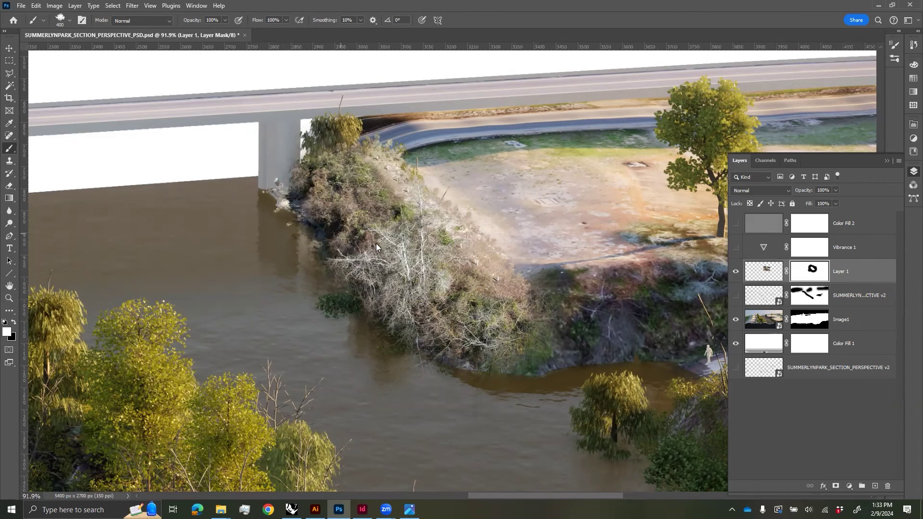
- Rotate the foliage brush, reduce it to 250 px and reveal irregular vegetation edges along the bank's waterline in the Layer 1 mask
{"action": "right_click", "coordinate": [463, 195]}
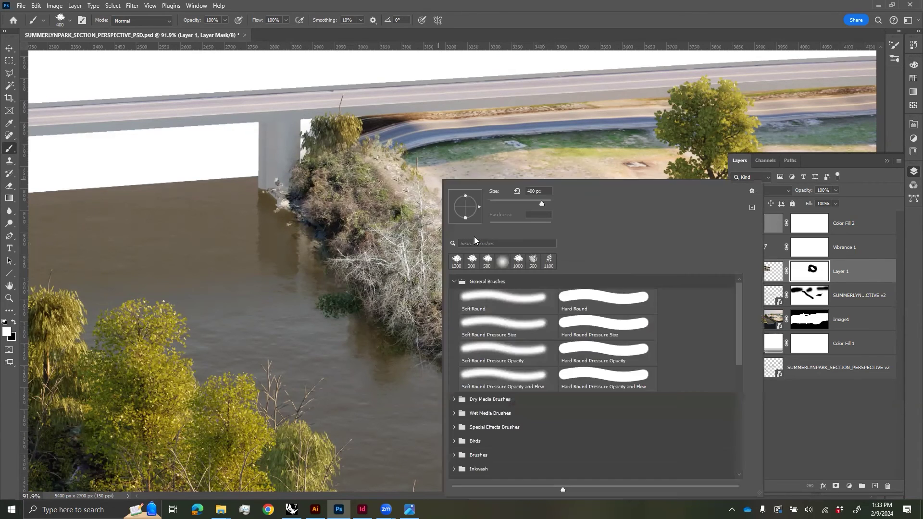
{"action": "left_click_drag", "start_coordinate": [466, 192], "coordinate": [484, 92]}
{"action": "left_click", "coordinate": [352, 180]}
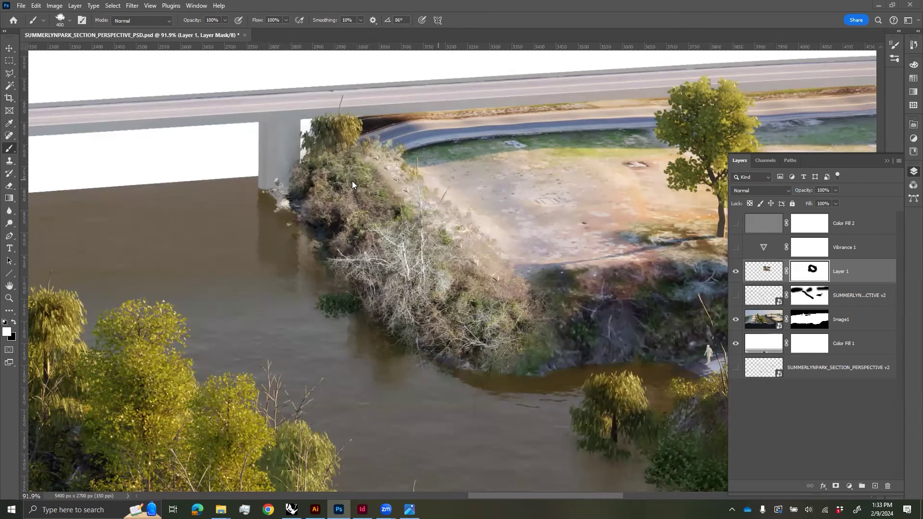
{"action": "key", "text": "bracketleft"}
{"action": "mouse_move", "coordinate": [325, 188]}
{"action": "left_mouse_down"}
{"action": "mouse_move", "coordinate": [371, 267]}
{"action": "mouse_move", "coordinate": [363, 279]}
{"action": "mouse_move", "coordinate": [456, 322]}
{"action": "mouse_move", "coordinate": [484, 309]}
{"action": "mouse_move", "coordinate": [517, 334]}
{"action": "mouse_move", "coordinate": [490, 306]}
{"action": "left_mouse_up"}
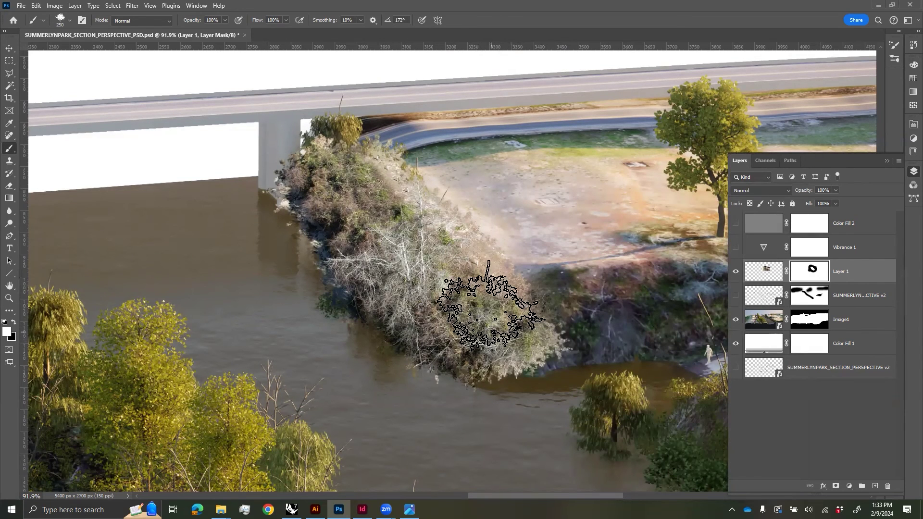
- Lower the opacity of the masked bank photo layer to 78%
{"action": "scroll", "coordinate": [510, 307], "scroll_direction": "down", "scroll_amount": 4, "text": "alt"}
{"action": "key", "text": "x"}
{"action": "left_click", "coordinate": [835, 191]}
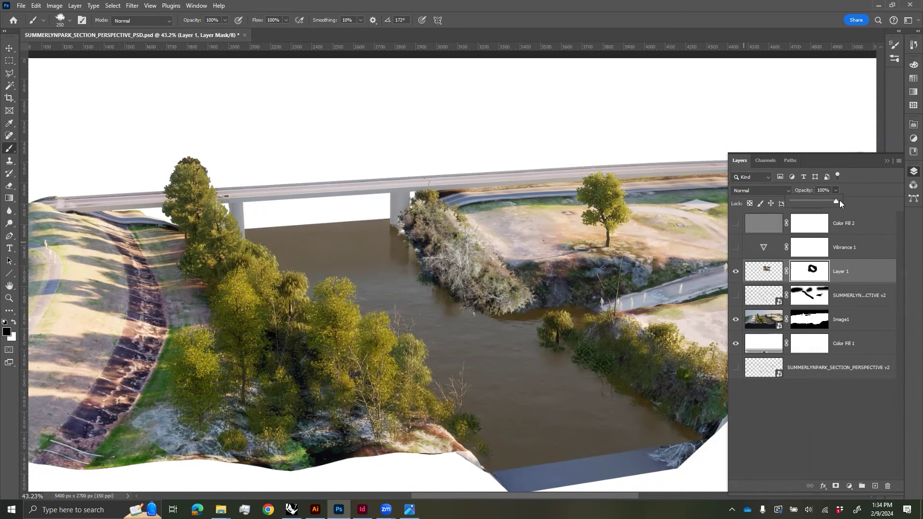
{"action": "left_click_drag", "start_coordinate": [833, 200], "coordinate": [826, 199]}
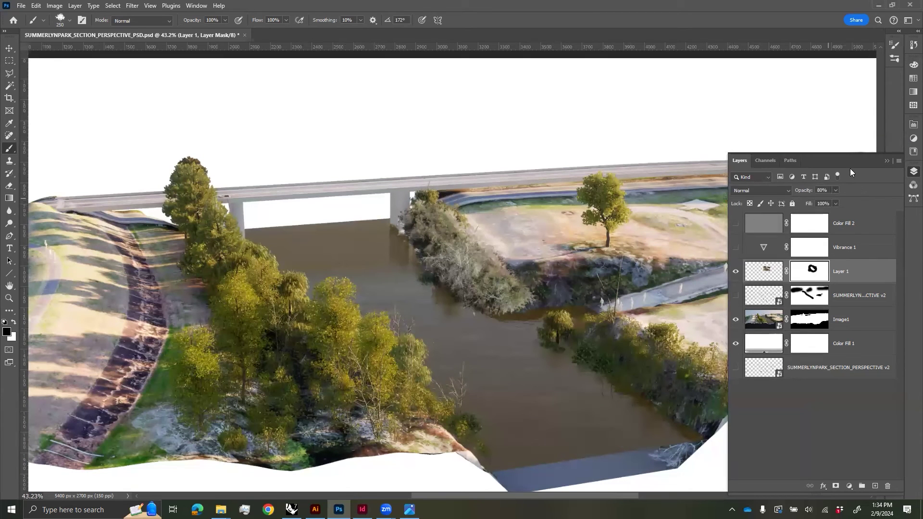
{"action": "scroll", "coordinate": [412, 298], "scroll_direction": "down", "scroll_amount": 3, "text": "alt"}
{"action": "scroll", "coordinate": [447, 332], "scroll_direction": "up", "scroll_amount": 3, "text": "alt"}
- Show the Vibrance 1, linework and Color Fill 2 layers to bring back the full section composition
{"action": "left_click", "coordinate": [735, 247]}
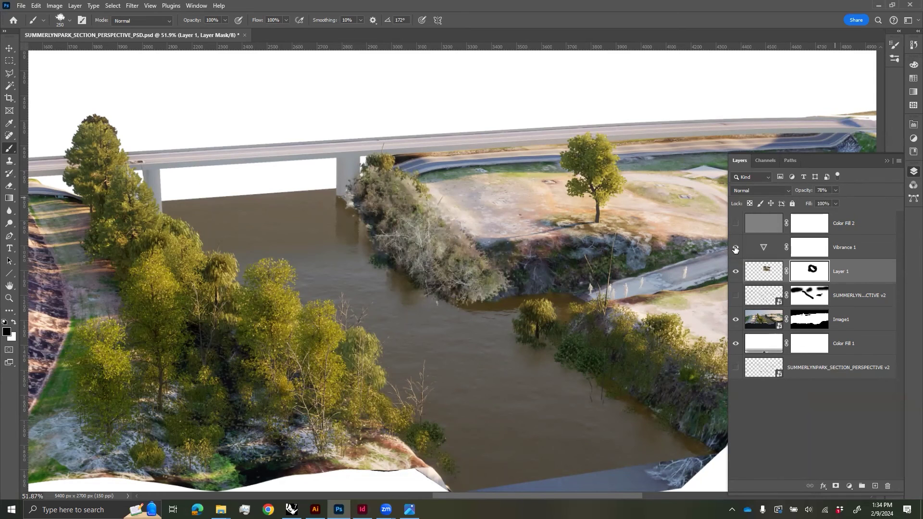
{"action": "left_click", "coordinate": [735, 296]}
{"action": "left_click", "coordinate": [736, 224]}
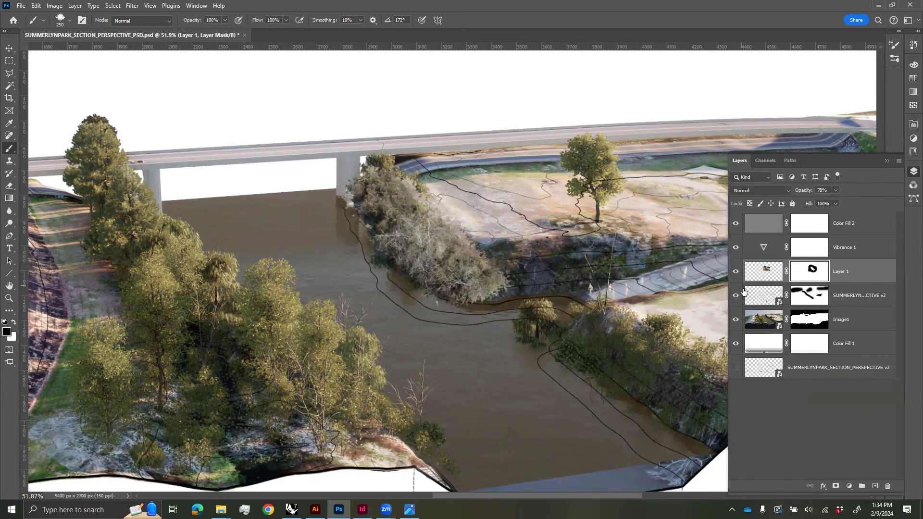
{"action": "scroll", "coordinate": [514, 332], "scroll_direction": "down", "scroll_amount": 3, "text": "alt"}
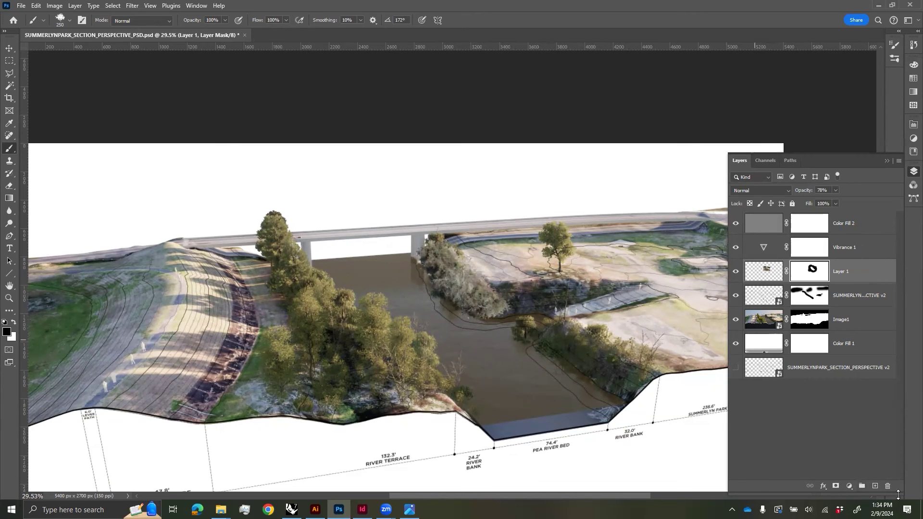
- Create a new layer above Layer 1, set its blend mode to Overlay and its opacity to 52%
{"action": "left_click", "coordinate": [875, 486]}
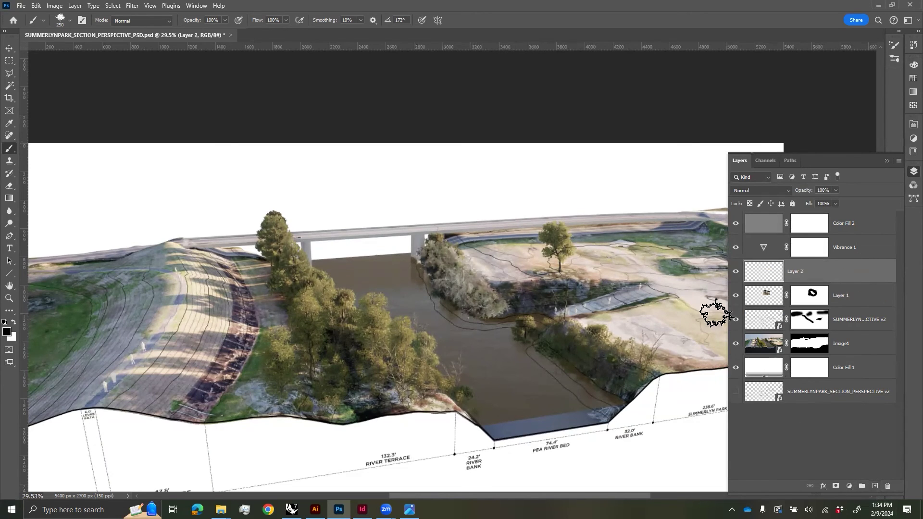
{"action": "scroll", "coordinate": [502, 287], "scroll_direction": "up", "scroll_amount": 4, "text": "alt"}
{"action": "left_click", "coordinate": [769, 190]}
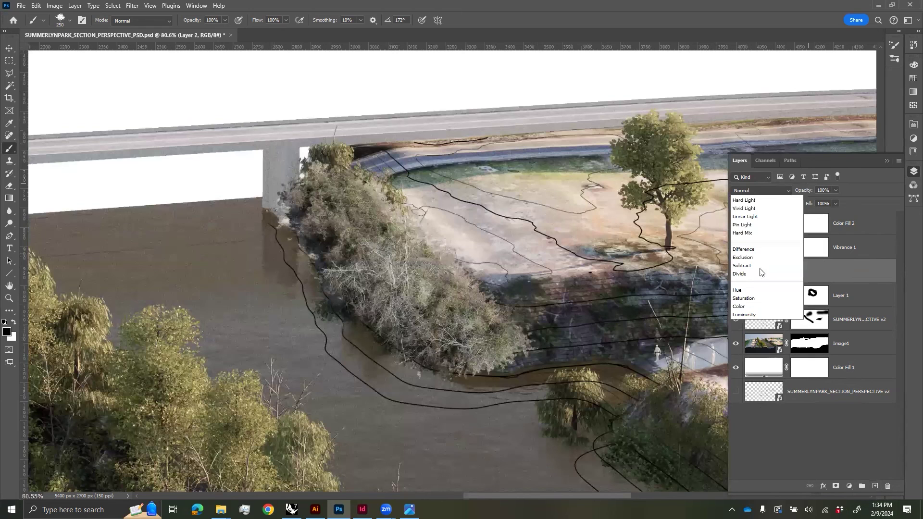
{"action": "scroll", "coordinate": [757, 304], "scroll_direction": "up", "scroll_amount": 3}
{"action": "left_click", "coordinate": [752, 325]}
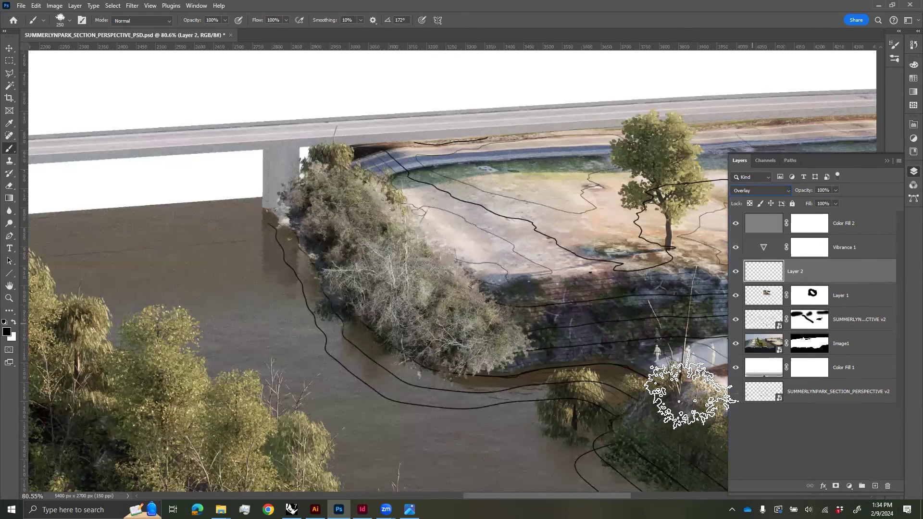
{"action": "left_click", "coordinate": [835, 191]}
{"action": "left_click", "coordinate": [815, 203]}
- Choose a textured brush, enlarge it to 125 px and paint black shading over the bank vegetation on the Overlay layer
{"action": "right_click", "coordinate": [549, 208]}
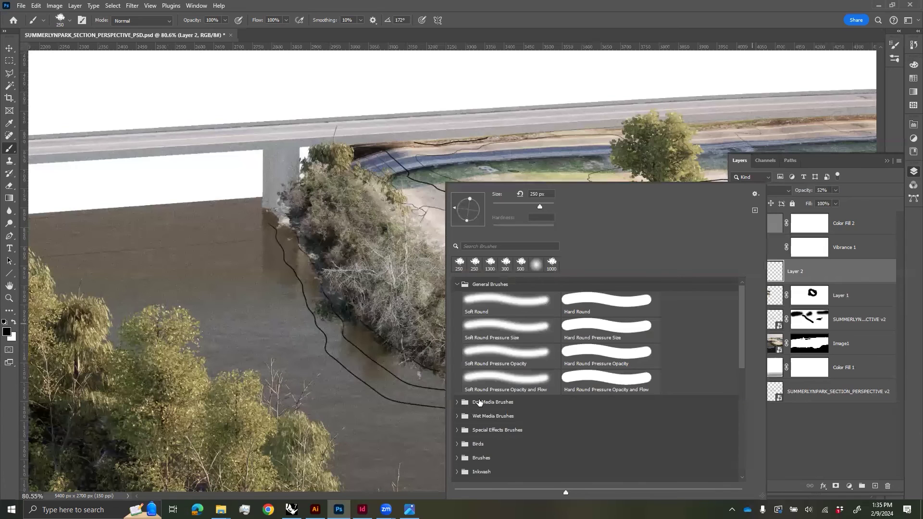
{"action": "left_click", "coordinate": [457, 284]}
{"action": "left_click", "coordinate": [457, 298]}
{"action": "left_click", "coordinate": [606, 368]}
{"action": "left_click", "coordinate": [513, 314]}
{"action": "left_click", "coordinate": [369, 291]}
{"action": "key", "text": "bracketright"}
{"action": "key", "text": "bracketright"}
{"action": "key", "text": "bracketright"}
{"action": "key", "text": "bracketright"}
{"action": "key", "text": "bracketright"}
{"action": "key", "text": "bracketright"}
{"action": "key", "text": "bracketright"}
{"action": "key", "text": "bracketright"}
{"action": "key", "text": "bracketright"}
{"action": "key", "text": "bracketright"}
{"action": "key", "text": "bracketright"}
{"action": "key", "text": "bracketright"}
{"action": "key", "text": "bracketright"}
{"action": "key", "text": "bracketright"}
{"action": "key", "text": "bracketright"}
{"action": "key", "text": "bracketright"}
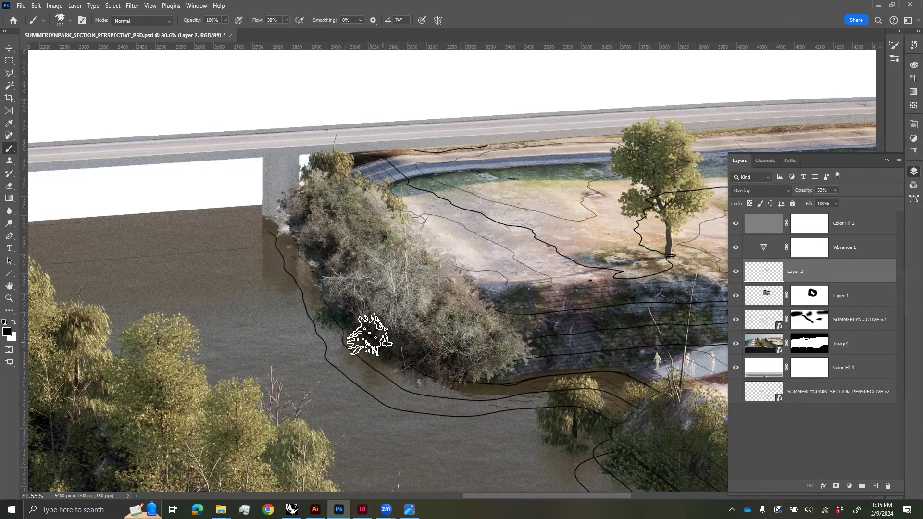
{"action": "scroll", "coordinate": [370, 335], "scroll_direction": "down", "scroll_amount": 3, "text": "alt"}
{"action": "key", "text": "x"}
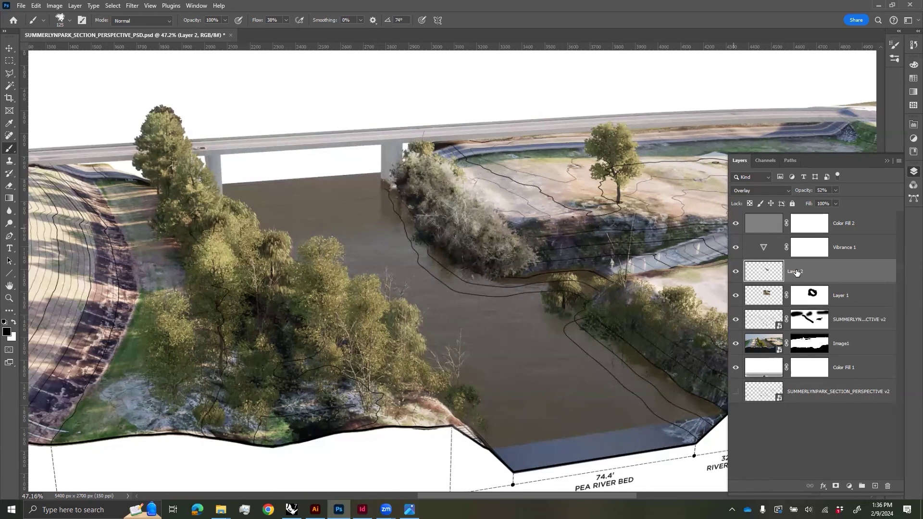
- Rename Layer 2 to identify it as the highlights and shadows layer
{"action": "double_click", "coordinate": [796, 272]}
{"action": "type", "text": "HIGHLIGHTS AND SHA"}
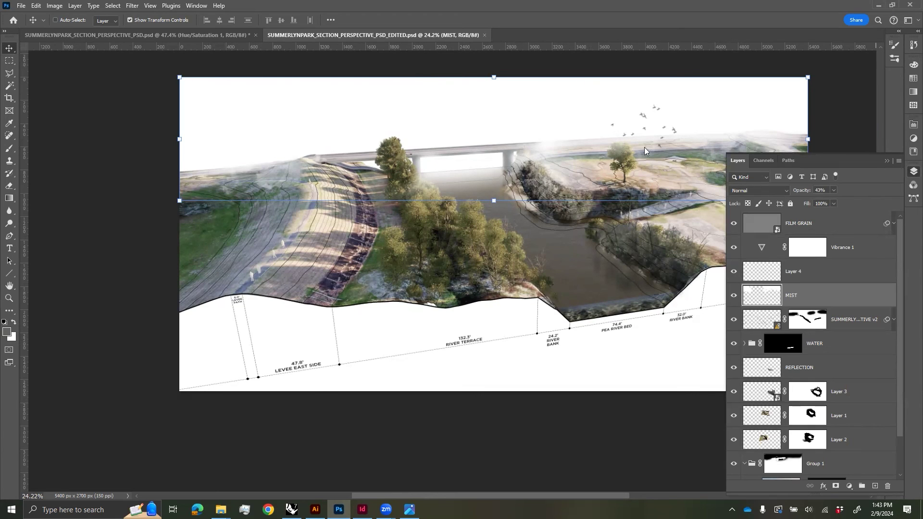
- Switch to InDesign and create a one-page landscape document, 36 by 18 in, with inches as units and facing pages off
{"action": "left_click", "coordinate": [873, 5]}
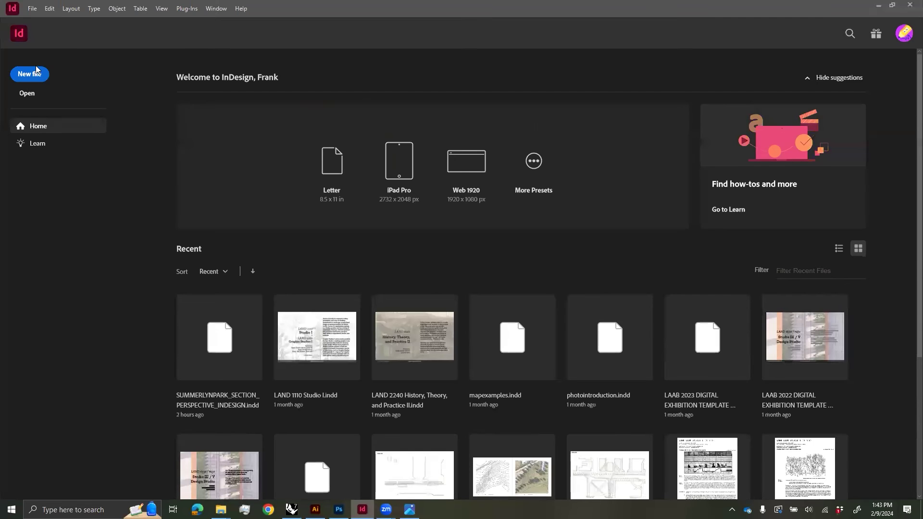
{"action": "left_click", "coordinate": [29, 73]}
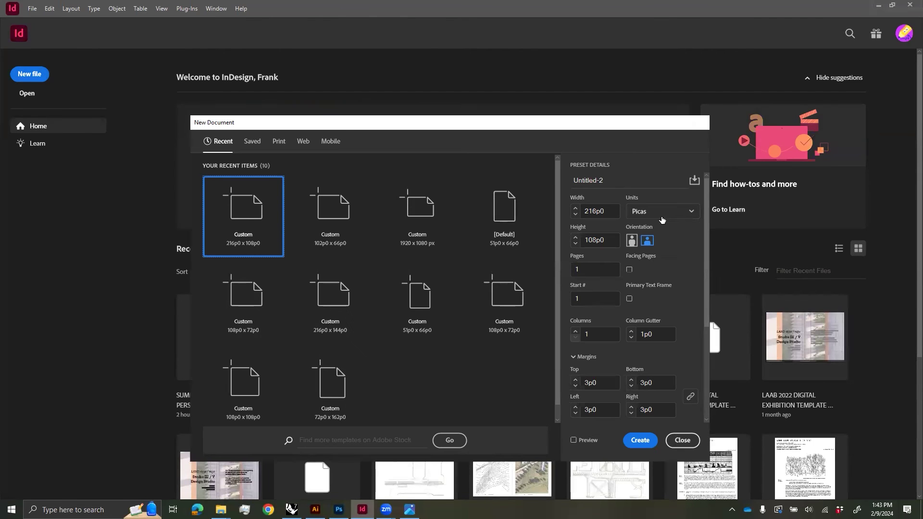
{"action": "left_click_drag", "start_coordinate": [504, 123], "coordinate": [510, 97]}
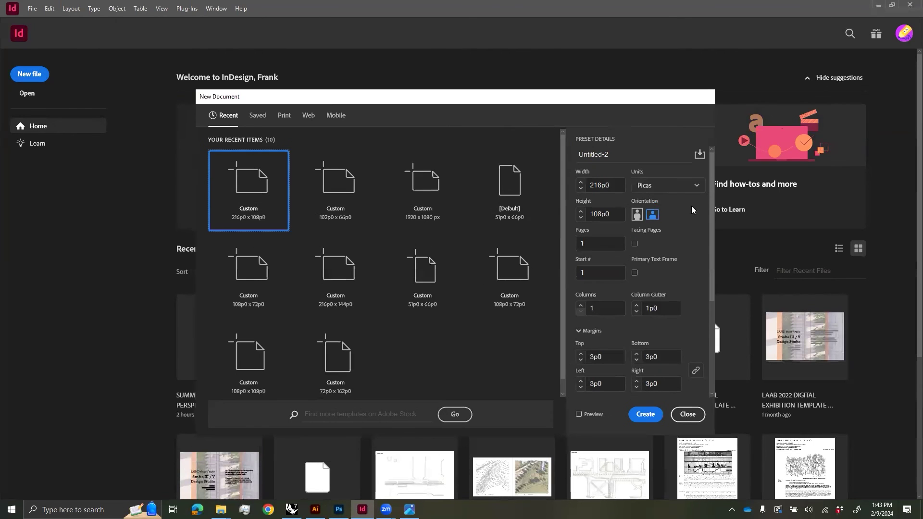
{"action": "left_click", "coordinate": [682, 188]}
{"action": "left_click", "coordinate": [656, 238]}
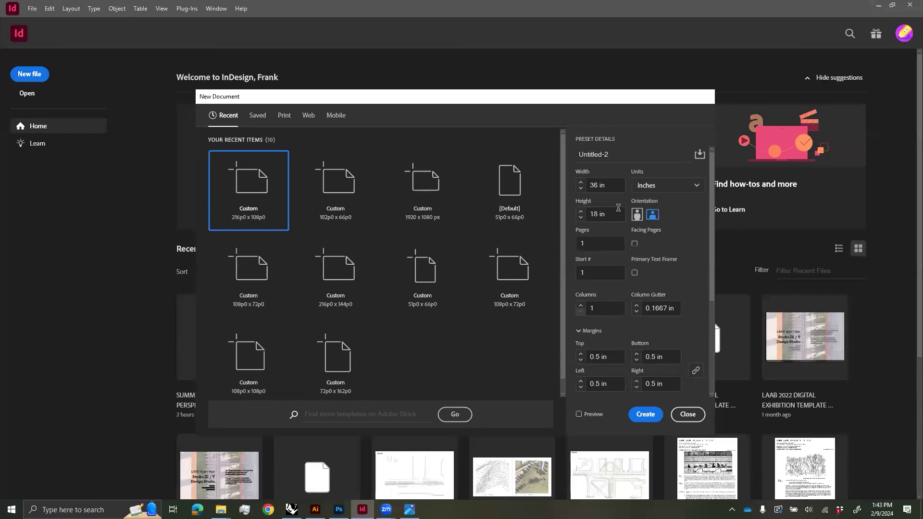
{"action": "left_click", "coordinate": [635, 244]}
{"action": "left_click", "coordinate": [635, 244]}
{"action": "left_click", "coordinate": [645, 414]}
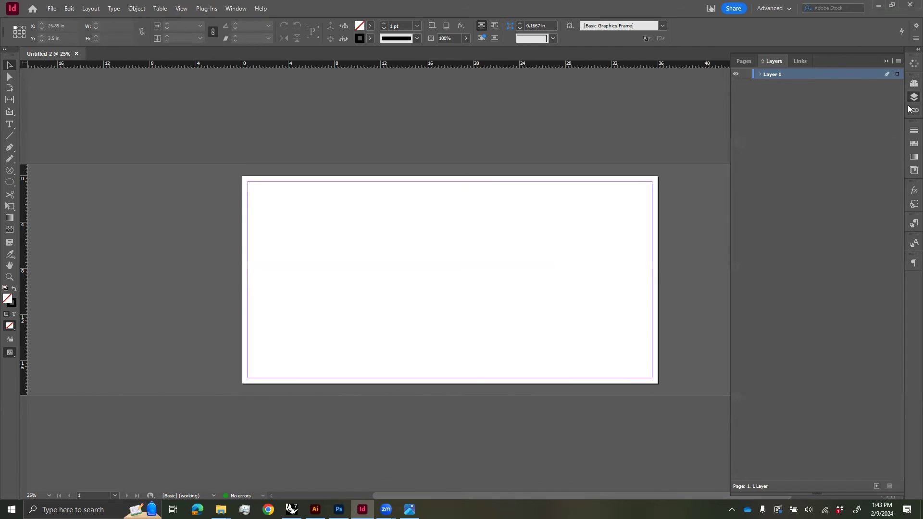
- Shorten the Layers panel, add a second layer to the document and rename Layer 1 as IMAGE
{"action": "left_click_drag", "start_coordinate": [881, 495], "coordinate": [876, 374]}
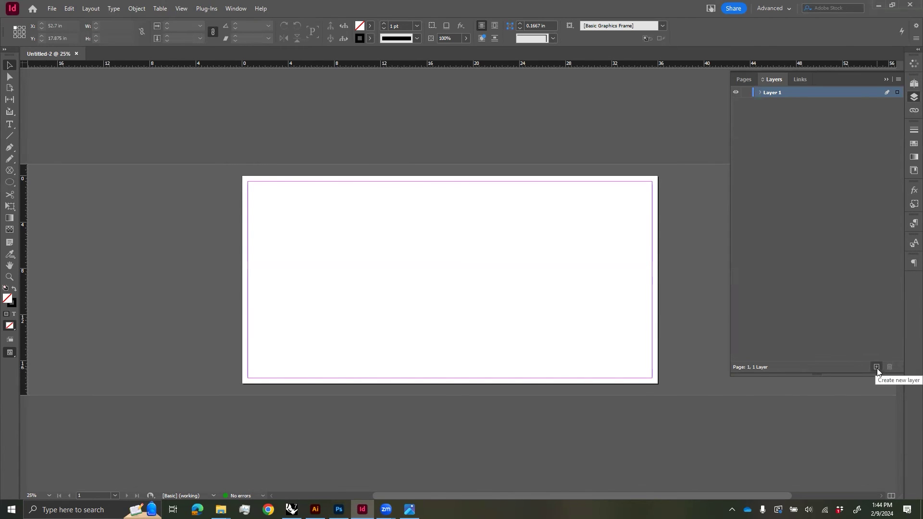
{"action": "left_click", "coordinate": [877, 368]}
{"action": "double_click", "coordinate": [761, 104]}
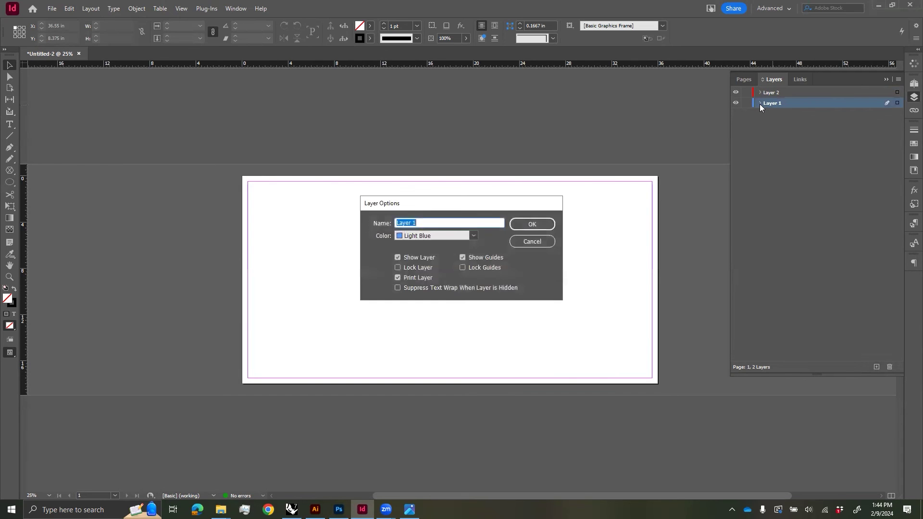
{"action": "key", "text": "Caps_Lock"}
{"action": "type", "text": "IMAGE"}
{"action": "key", "text": "Return"}
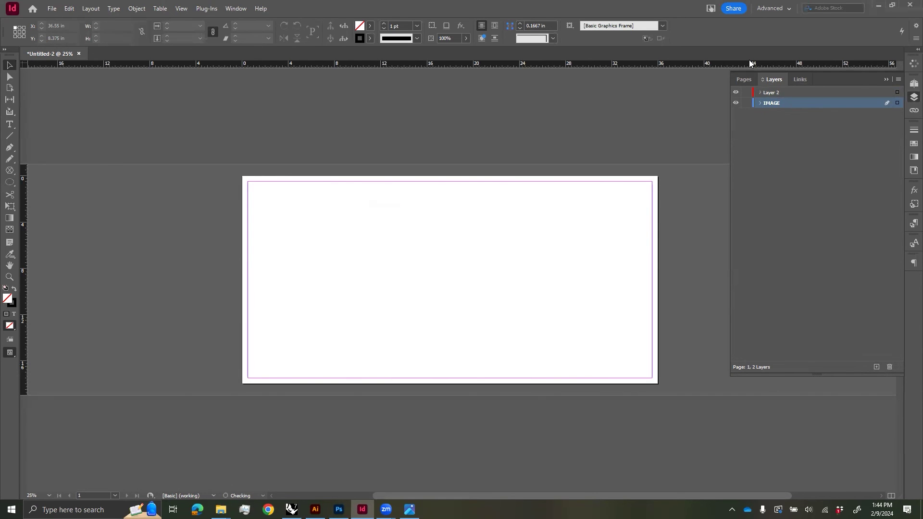
- Rename Layer 2 as ANNOTATION
{"action": "double_click", "coordinate": [775, 93]}
{"action": "type", "text": "ANN"}
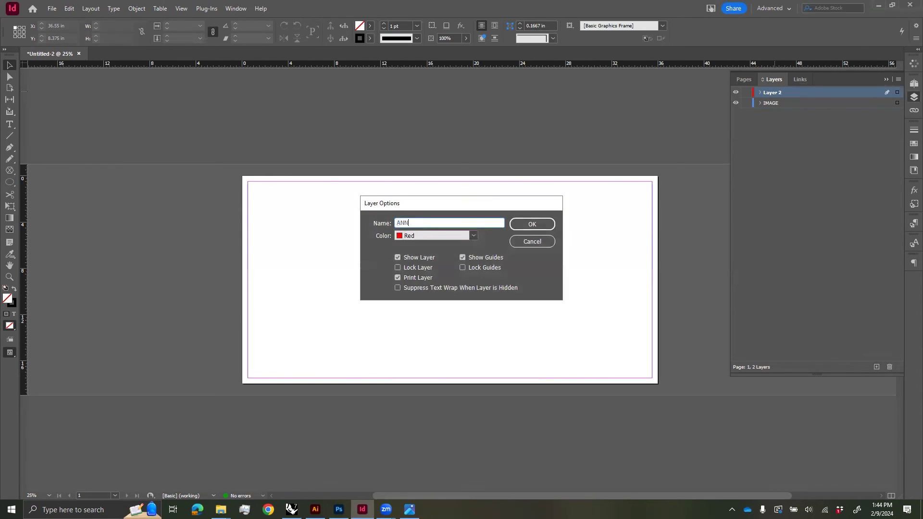
{"action": "type", "text": "OTATION"}
{"action": "key", "text": "Return"}
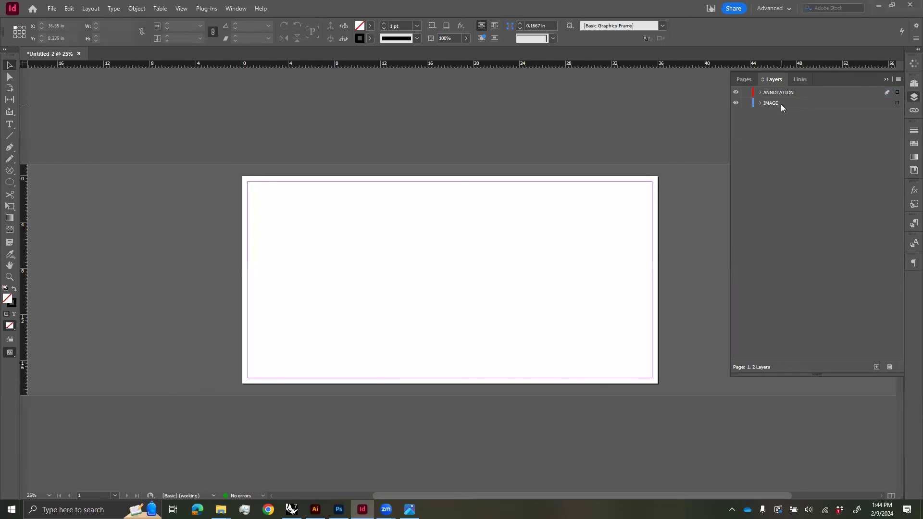
- Place the SUMMERLYNPARK_SECTION_PERSPECTIVE_PSD_EDITED file on the IMAGE layer and position it to cover the page
{"action": "left_click", "coordinate": [780, 103]}
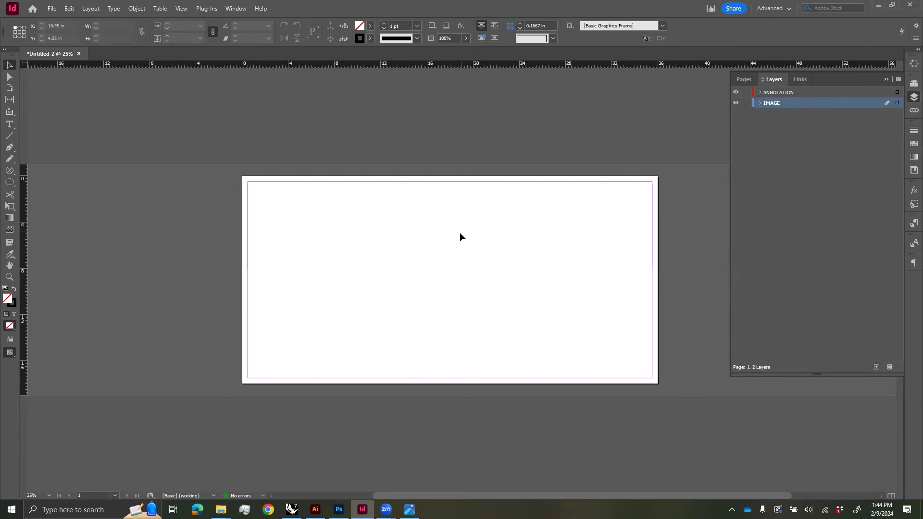
{"action": "key", "text": "Caps_Lock"}
{"action": "key", "text": "ctrl+d"}
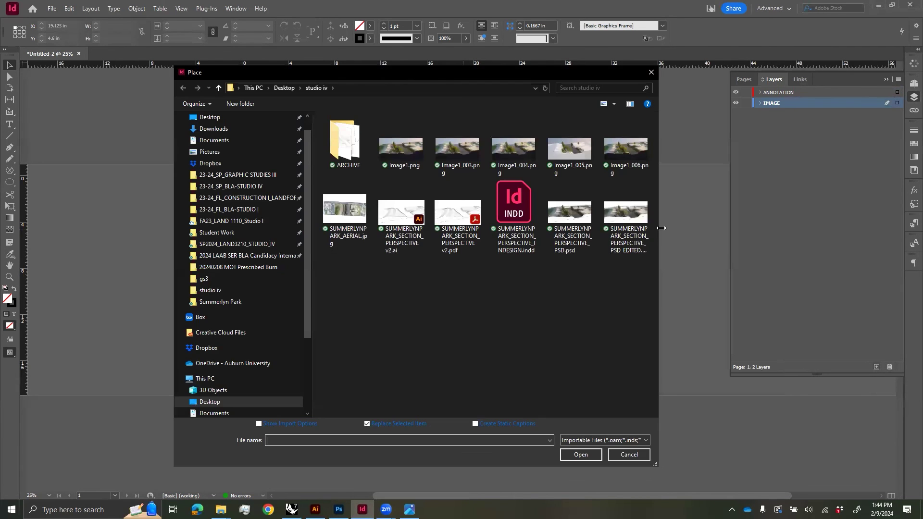
{"action": "left_click_drag", "start_coordinate": [661, 228], "coordinate": [743, 228]}
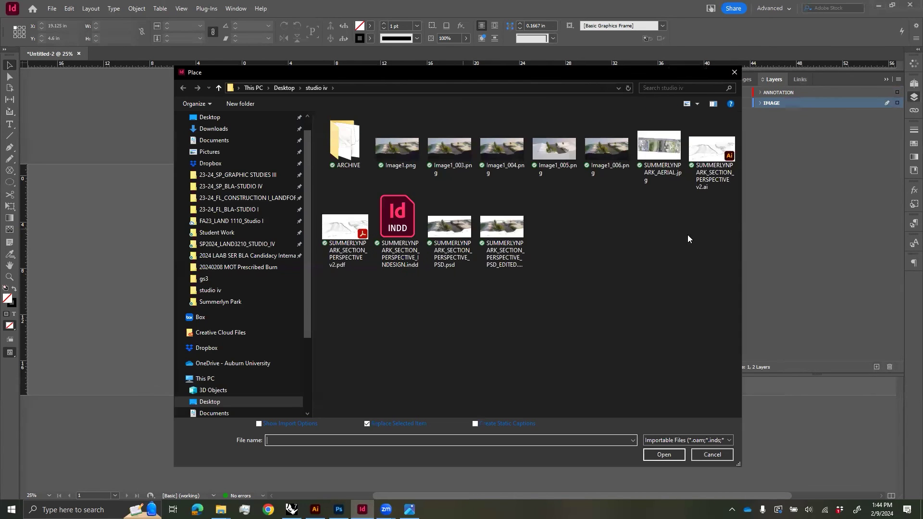
{"action": "left_click", "coordinate": [507, 231]}
{"action": "left_click", "coordinate": [664, 455]}
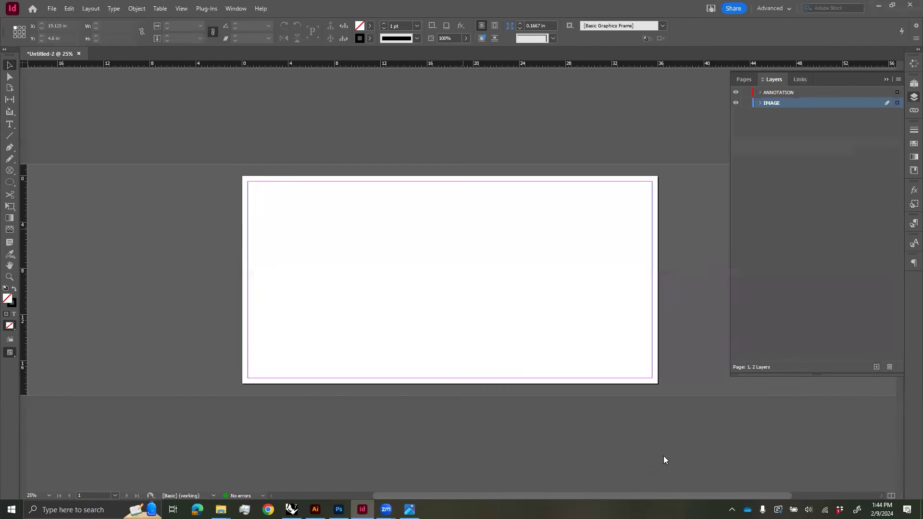
{"action": "left_click", "coordinate": [250, 185]}
{"action": "left_click_drag", "start_coordinate": [270, 205], "coordinate": [261, 196]}
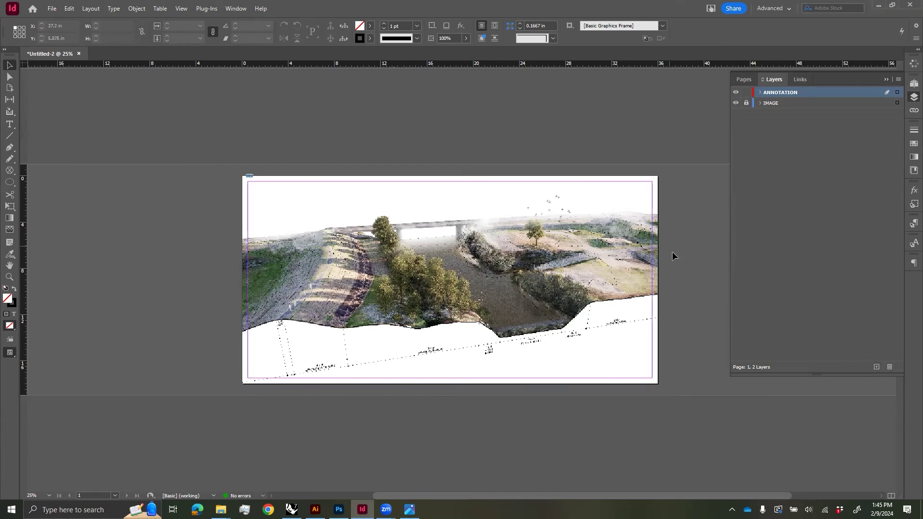
- Set the LABEL text to Gotham Bold and replace its wording with TITLE OF DRAWINGS
{"action": "scroll", "coordinate": [556, 245], "scroll_direction": "up", "scroll_amount": 1, "text": "alt"}
{"action": "middle_click_drag", "start_coordinate": [559, 243], "coordinate": [567, 210]}
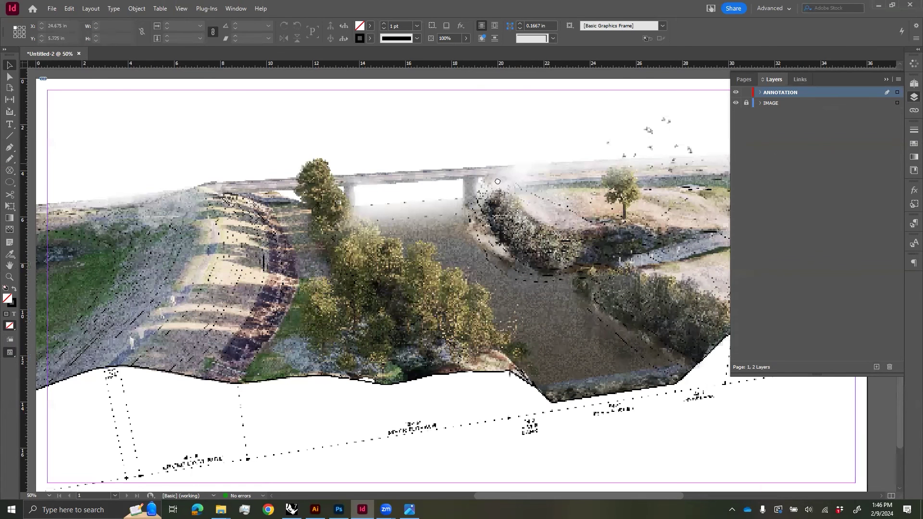
{"action": "scroll", "coordinate": [497, 181], "scroll_direction": "up", "scroll_amount": 2, "text": "alt"}
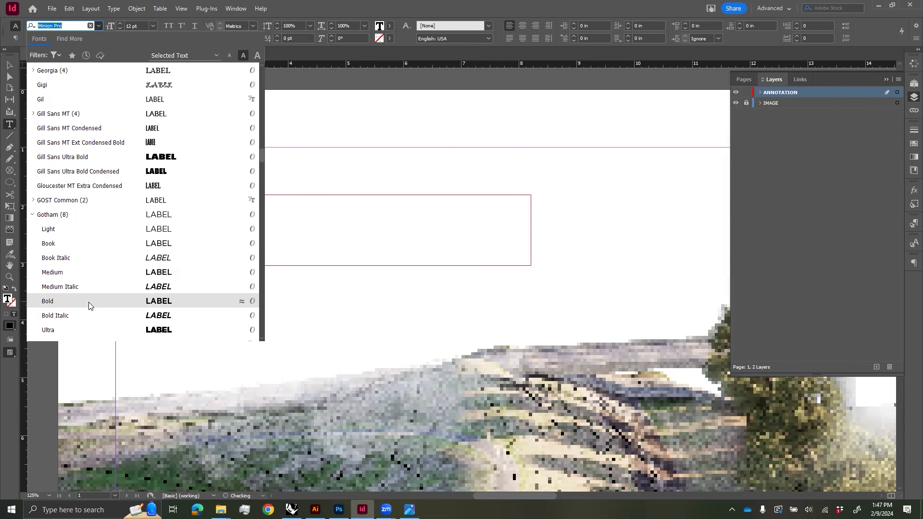
{"action": "left_click", "coordinate": [89, 302]}
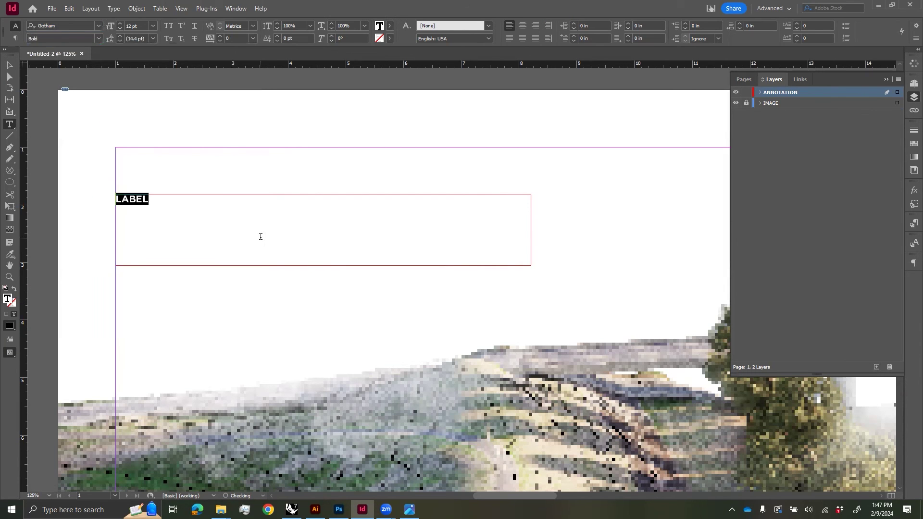
{"action": "type", "text": "TITLE OF MA"}
{"action": "key", "text": "BackSpace"}
{"action": "key", "text": "BackSpace"}
{"action": "type", "text": "DRAWINGS"}
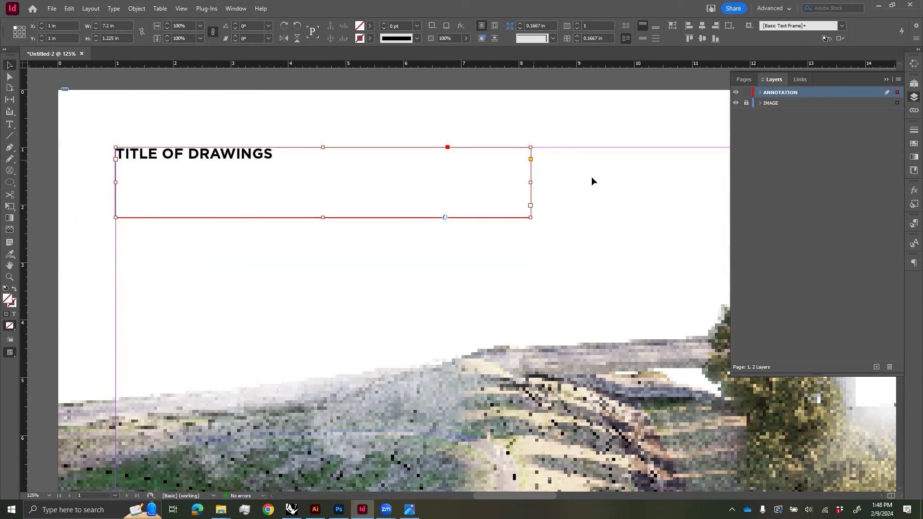
- Create a character style from the title text and name it TITLE
{"action": "left_click", "coordinate": [910, 246]}
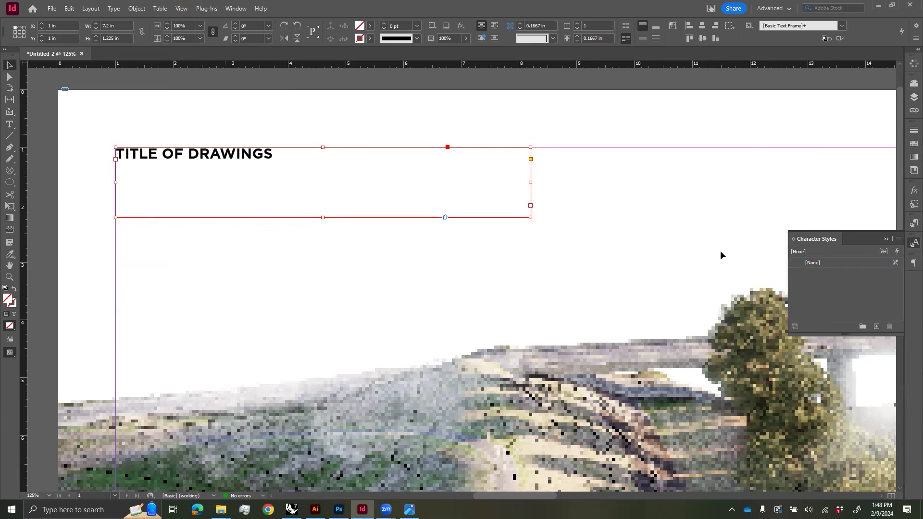
{"action": "left_click", "coordinate": [879, 325]}
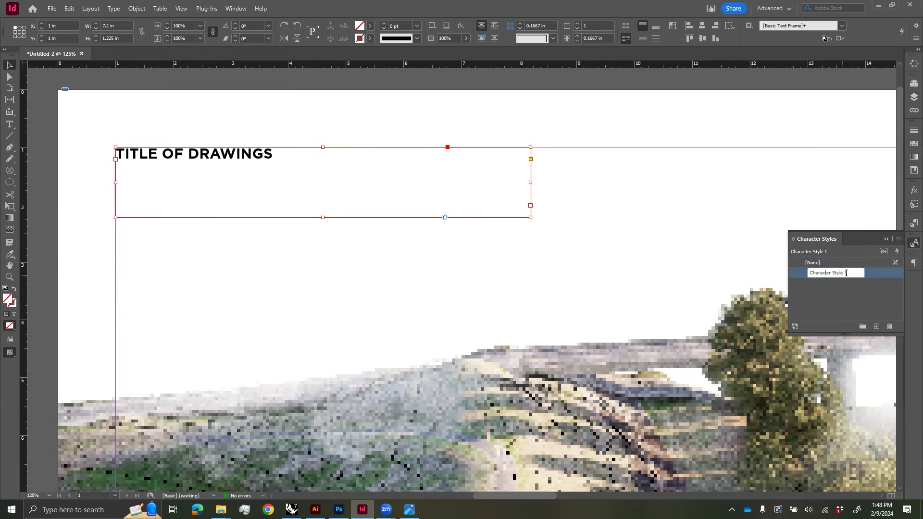
{"action": "type", "text": "TITLE"}
{"action": "key", "text": "Return"}
- Test the TITLE character style on the two sample text frames below the title and delete both frames
{"action": "left_click_drag", "start_coordinate": [371, 340], "coordinate": [244, 269]}
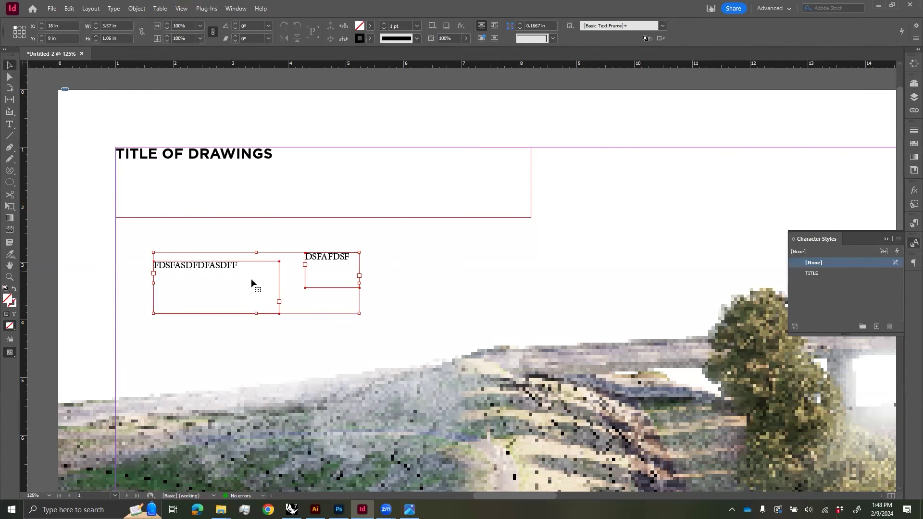
{"action": "left_click", "coordinate": [828, 274]}
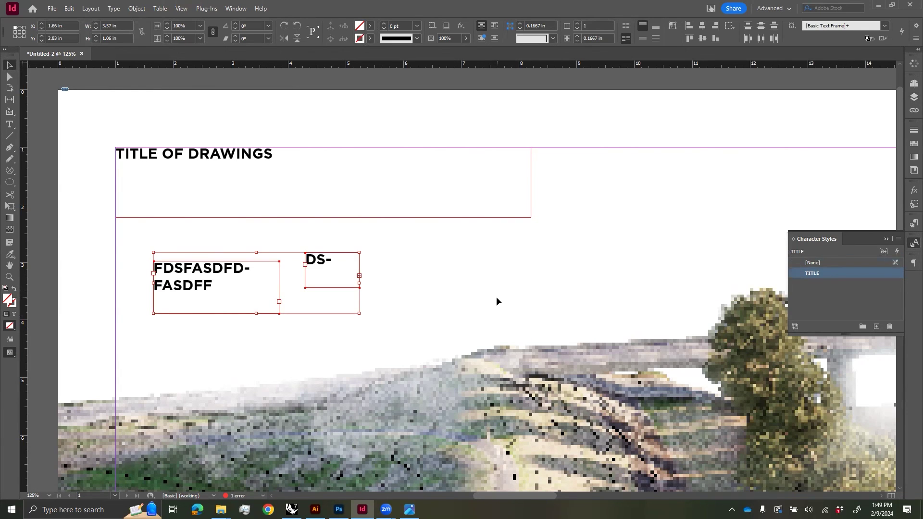
{"action": "left_click_drag", "start_coordinate": [392, 309], "coordinate": [234, 273]}
{"action": "key", "text": "Delete"}
- Shorten the title frame to its text line and add a frame about 5.89 by 1.46 in below it reading BODY TEXT
{"action": "left_click", "coordinate": [318, 214]}
{"action": "left_click_drag", "start_coordinate": [319, 216], "coordinate": [319, 167]}
{"action": "left_click", "coordinate": [9, 124]}
{"action": "left_click_drag", "start_coordinate": [115, 171], "coordinate": [455, 256]}
{"action": "type", "text": "BO"}
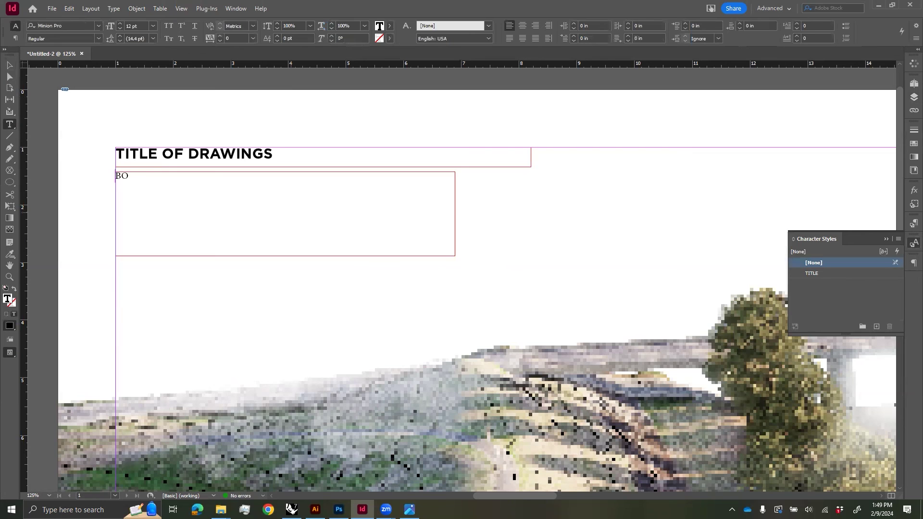
{"action": "type", "text": "DY TEST"}
{"action": "key", "text": "Escape"}
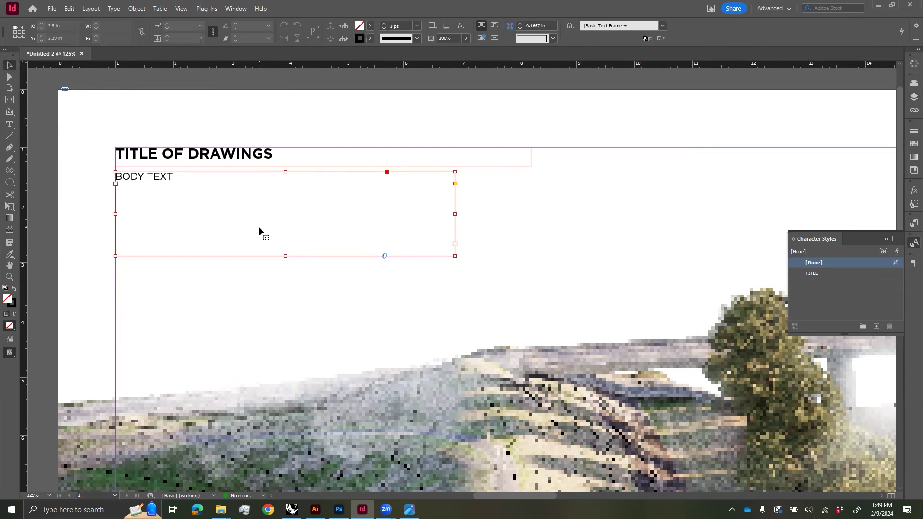
- Create a second character style from the body text and name it BODY
{"action": "left_click", "coordinate": [878, 327]}
{"action": "double_click", "coordinate": [829, 284]}
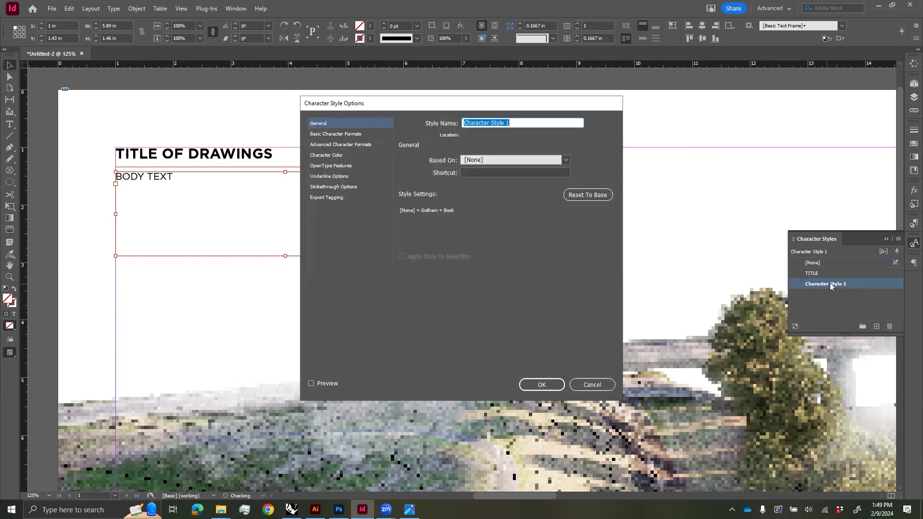
{"action": "type", "text": "B"}
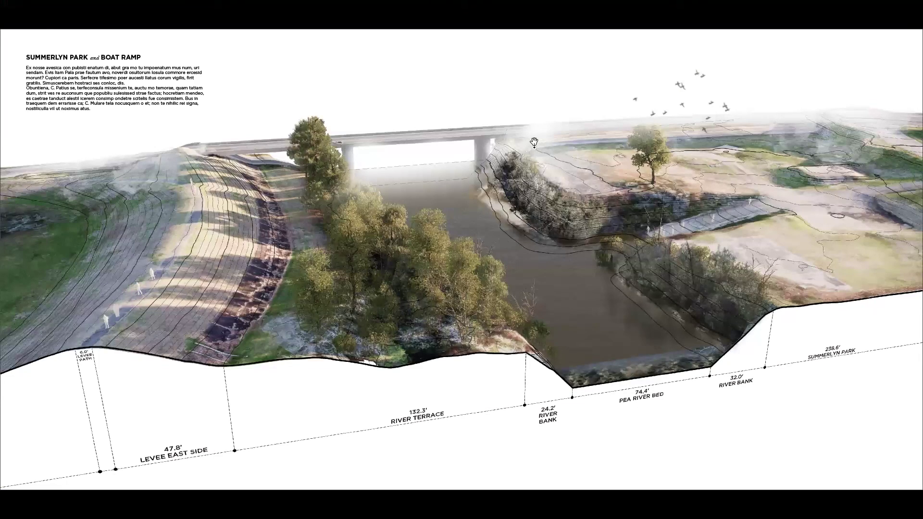
- Shift the legend text frame slightly to the right and preview the whole page in presentation mode
{"action": "key", "text": "Escape"}
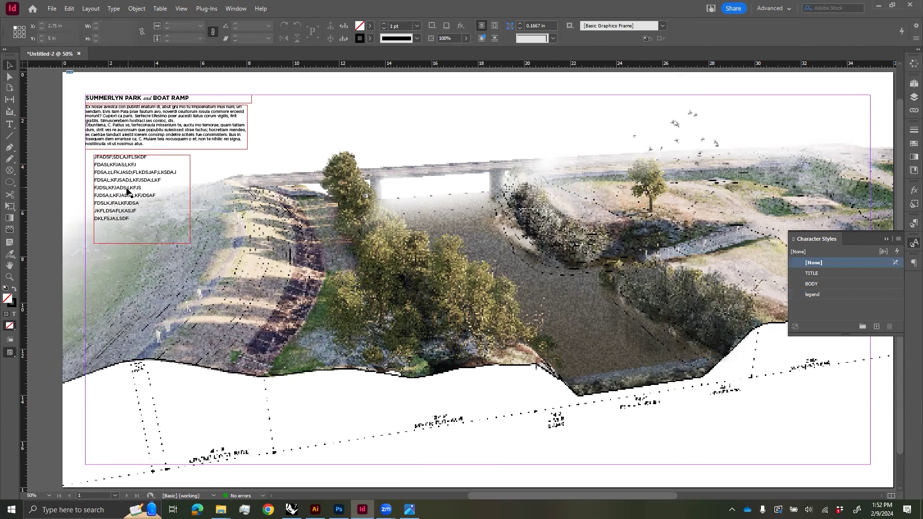
{"action": "scroll", "coordinate": [97, 195], "scroll_direction": "up", "scroll_amount": 2, "text": "alt"}
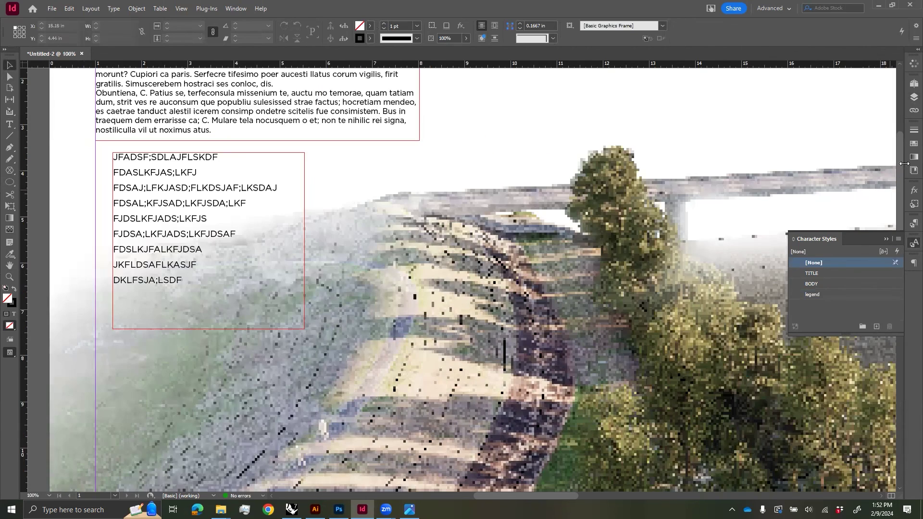
{"action": "middle_click_drag", "start_coordinate": [280, 171], "coordinate": [310, 217]}
{"action": "left_click_drag", "start_coordinate": [223, 220], "coordinate": [242, 219]}
{"action": "left_click", "coordinate": [401, 229]}
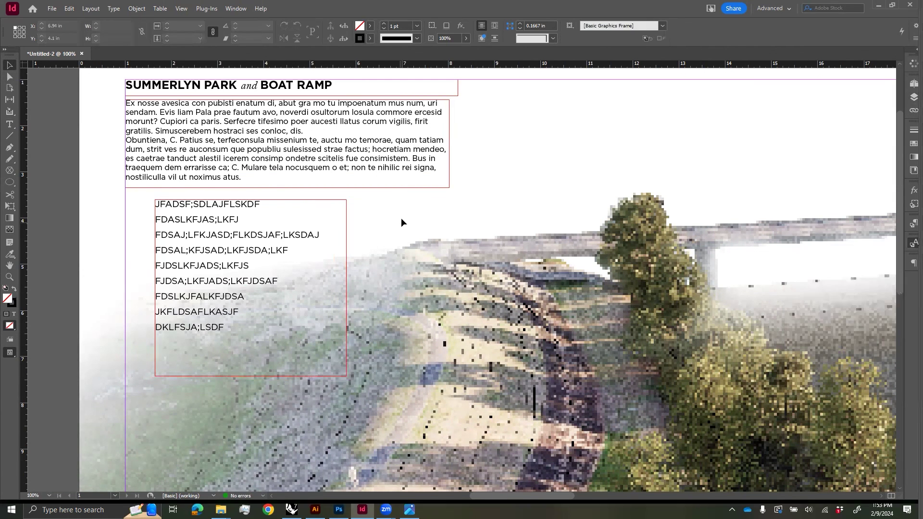
{"action": "key", "text": "shift+w"}
{"action": "key", "text": "Escape"}
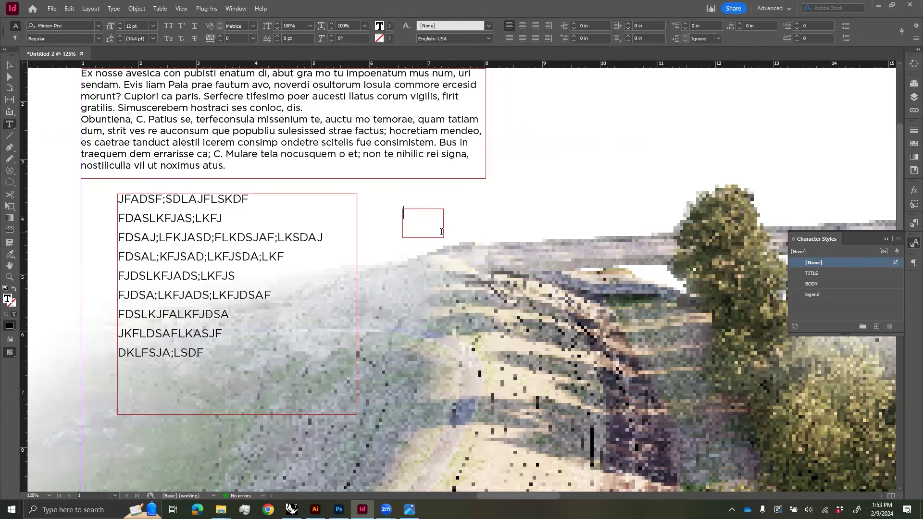
- Format the keynote letter A in bold and draw a circle about 0.445 in wide around it
{"action": "key", "text": "ctrl+a"}
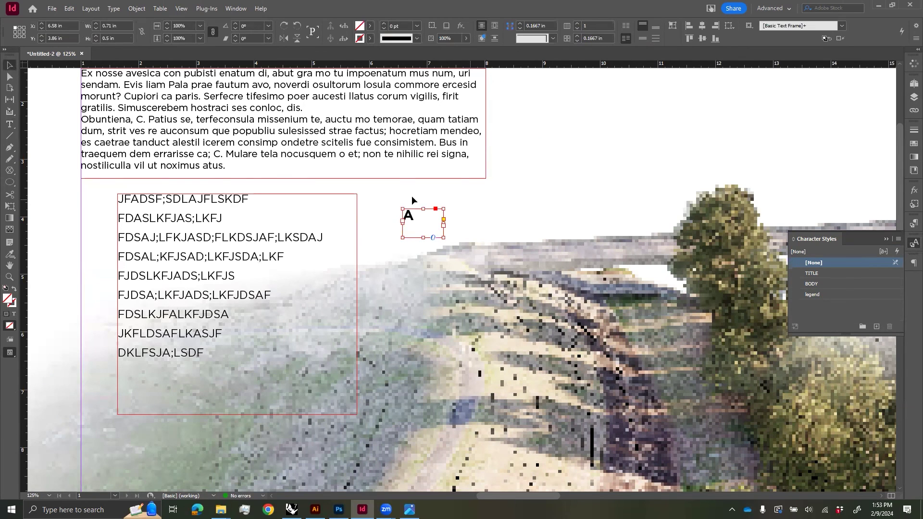
{"action": "left_click", "coordinate": [412, 195]}
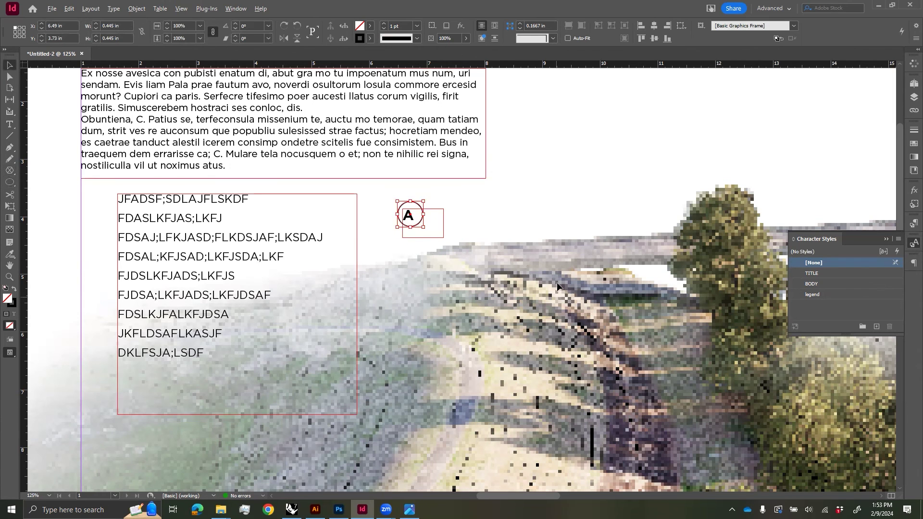
- Group the letter A and its circle into one keynote symbol
{"action": "key", "text": "ctrl+equal"}
{"action": "key", "text": "ctrl+equal"}
{"action": "key", "text": "ctrl+equal"}
{"action": "key", "text": "ctrl+equal"}
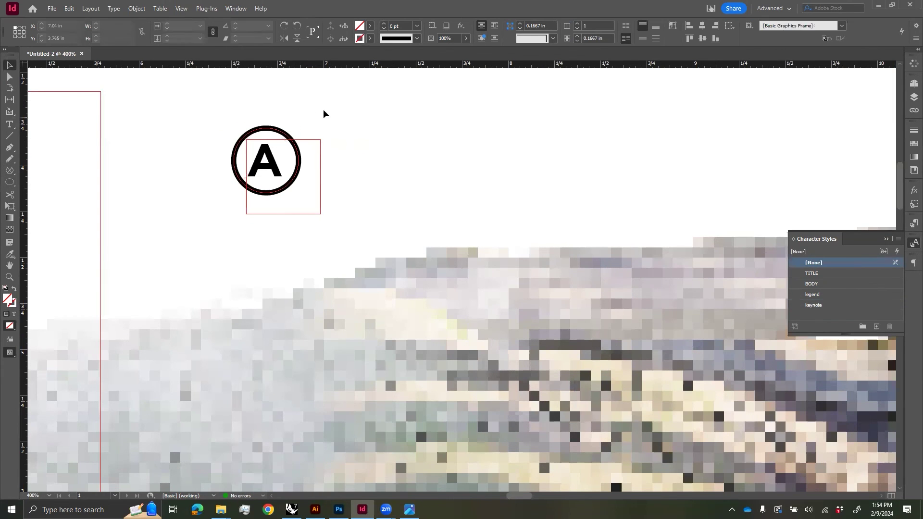
{"action": "mouse_move", "coordinate": [323, 113]}
{"action": "left_mouse_down"}
{"action": "mouse_move", "coordinate": [278, 145]}
{"action": "mouse_move", "coordinate": [344, 187]}
{"action": "left_mouse_up"}
{"action": "key", "text": "ctrl+g"}
{"action": "left_click", "coordinate": [427, 142]}
{"action": "scroll", "coordinate": [406, 174], "scroll_direction": "down", "scroll_amount": 3, "text": "alt"}
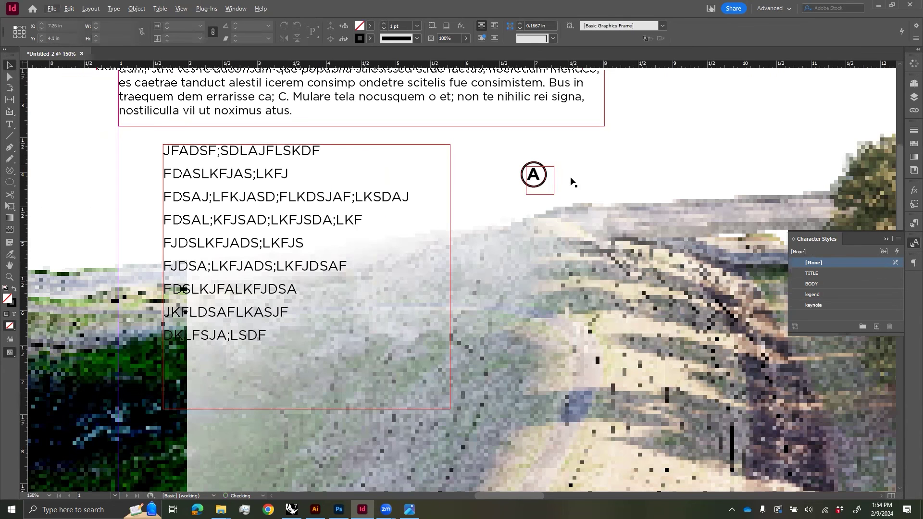